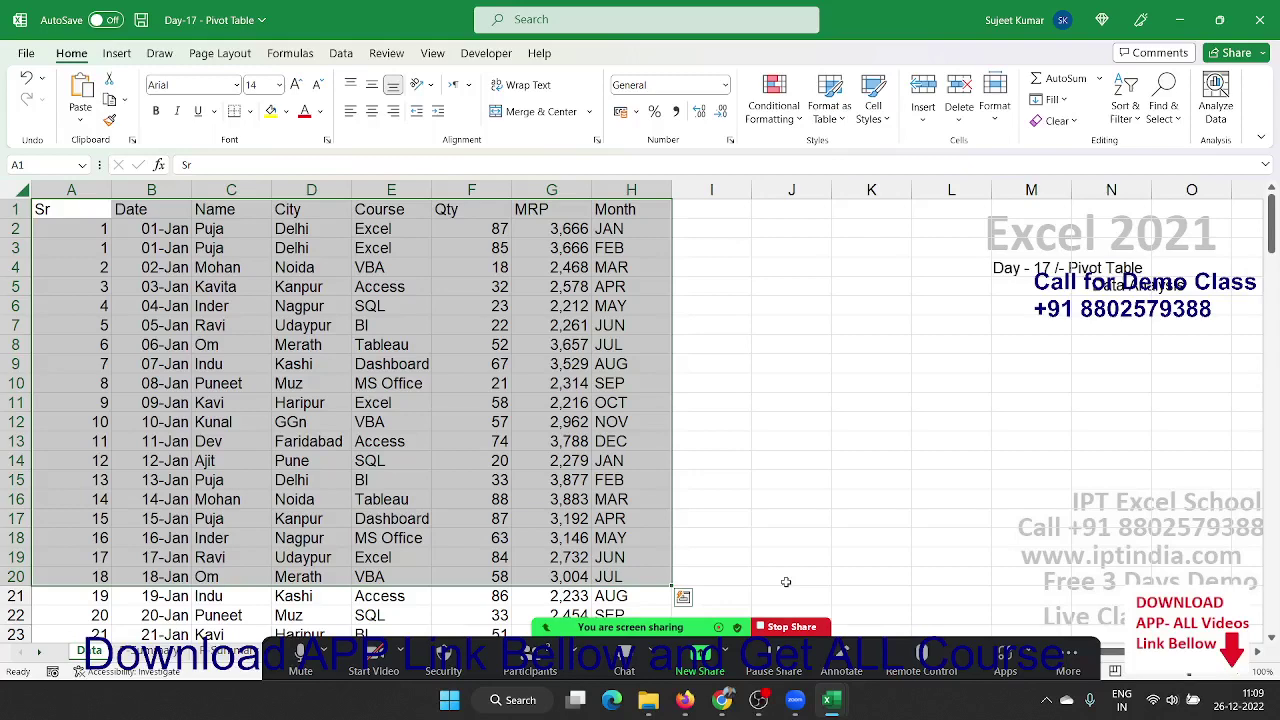
- Save the Day-17 - Pivot Table workbook as an Excel Macro-Enabled Workbook on the APP_Rec (D:) drive
click(900, 403)
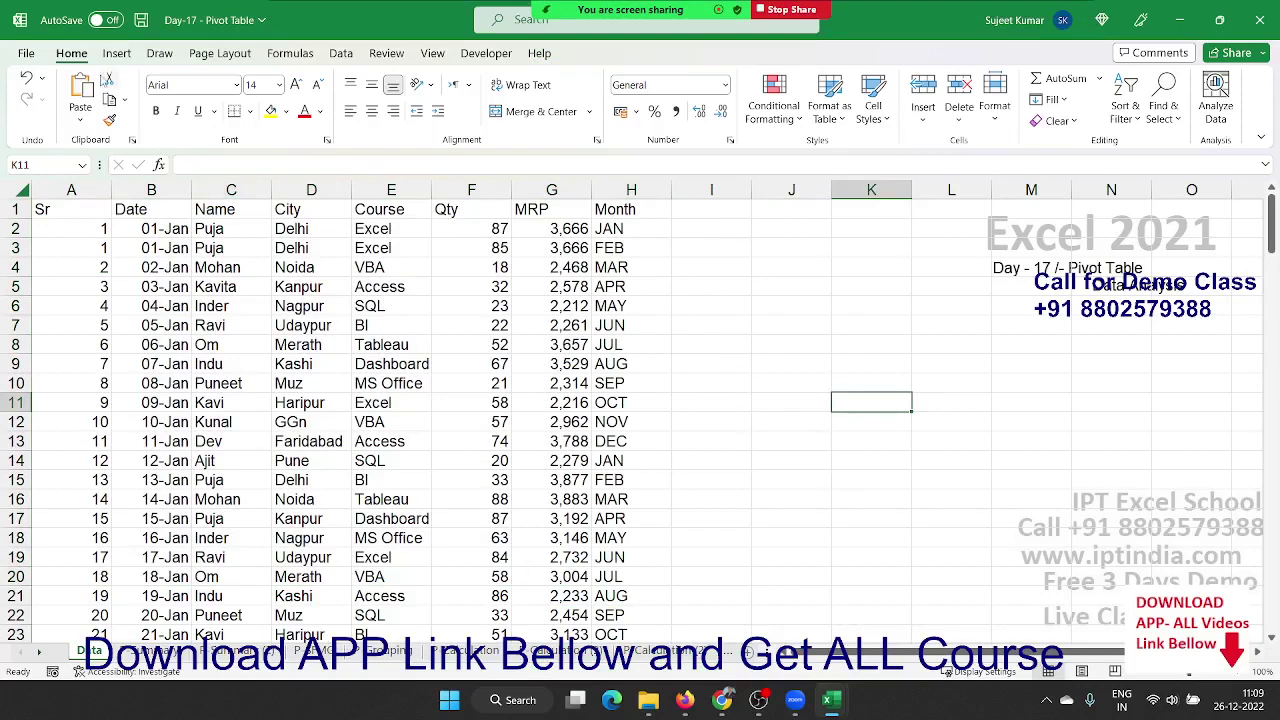
click(30, 53)
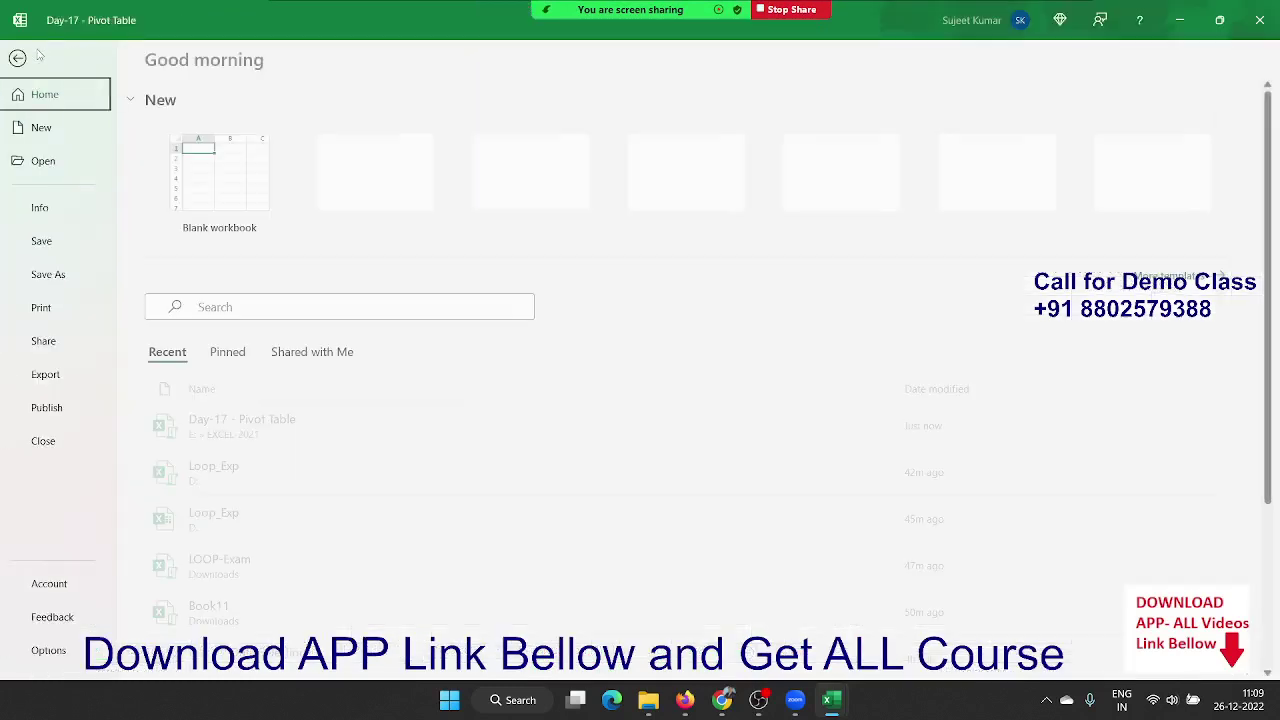
click(70, 285)
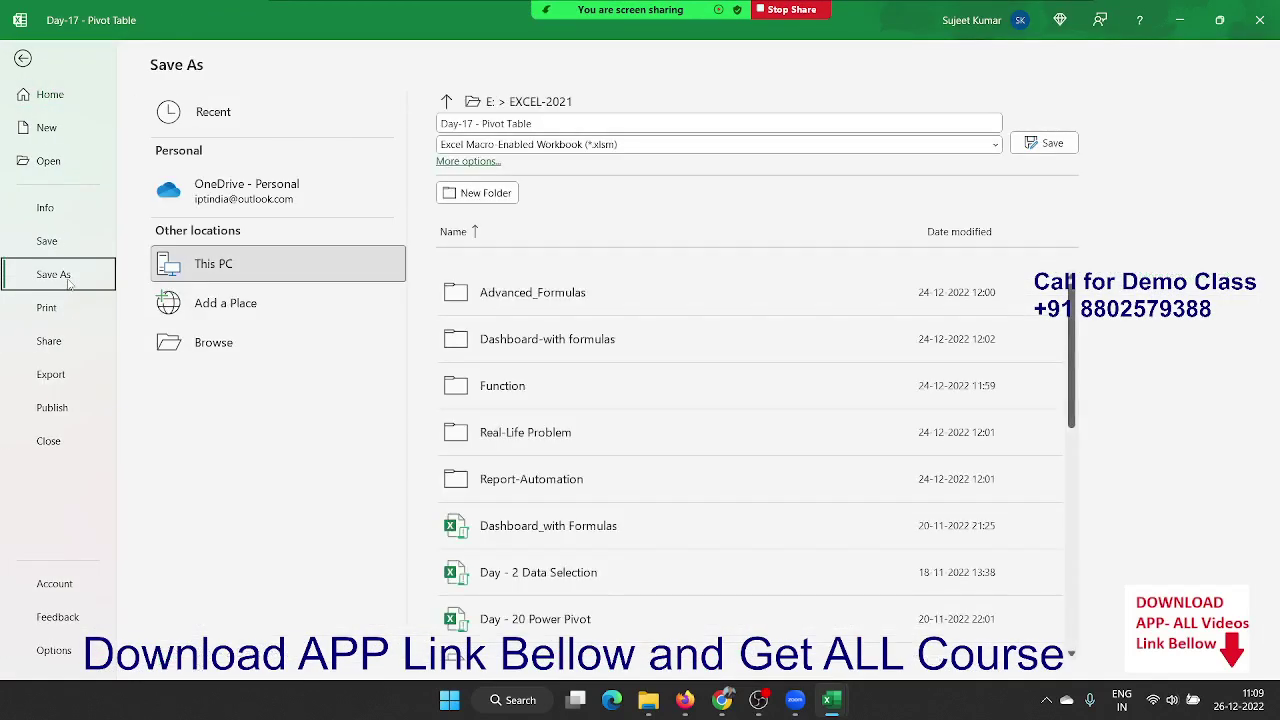
click(195, 350)
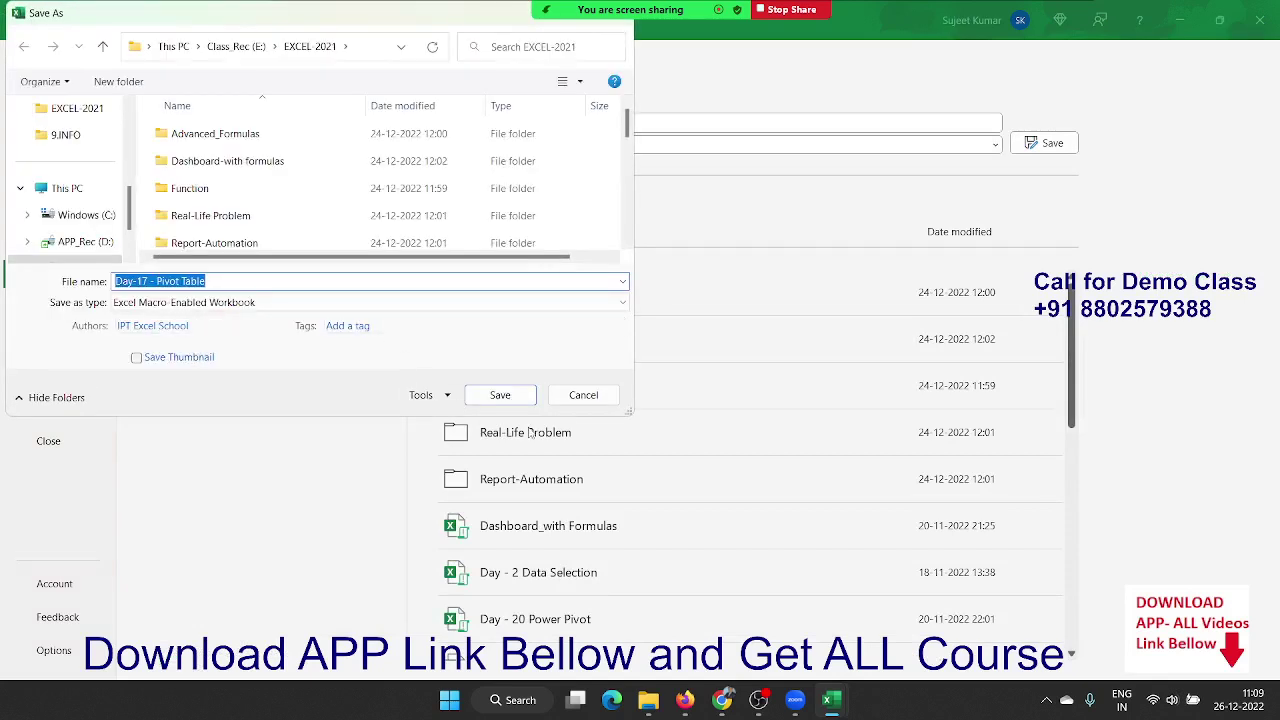
click(92, 243)
click(512, 399)
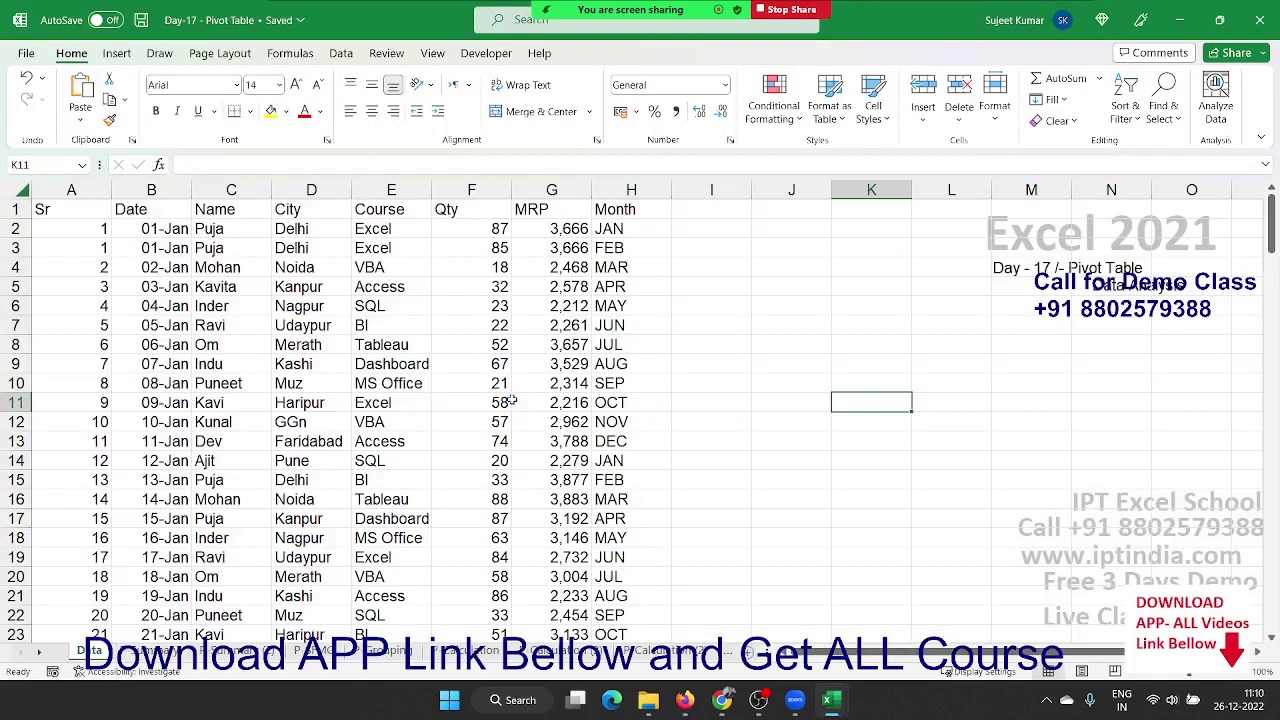
click(448, 362)
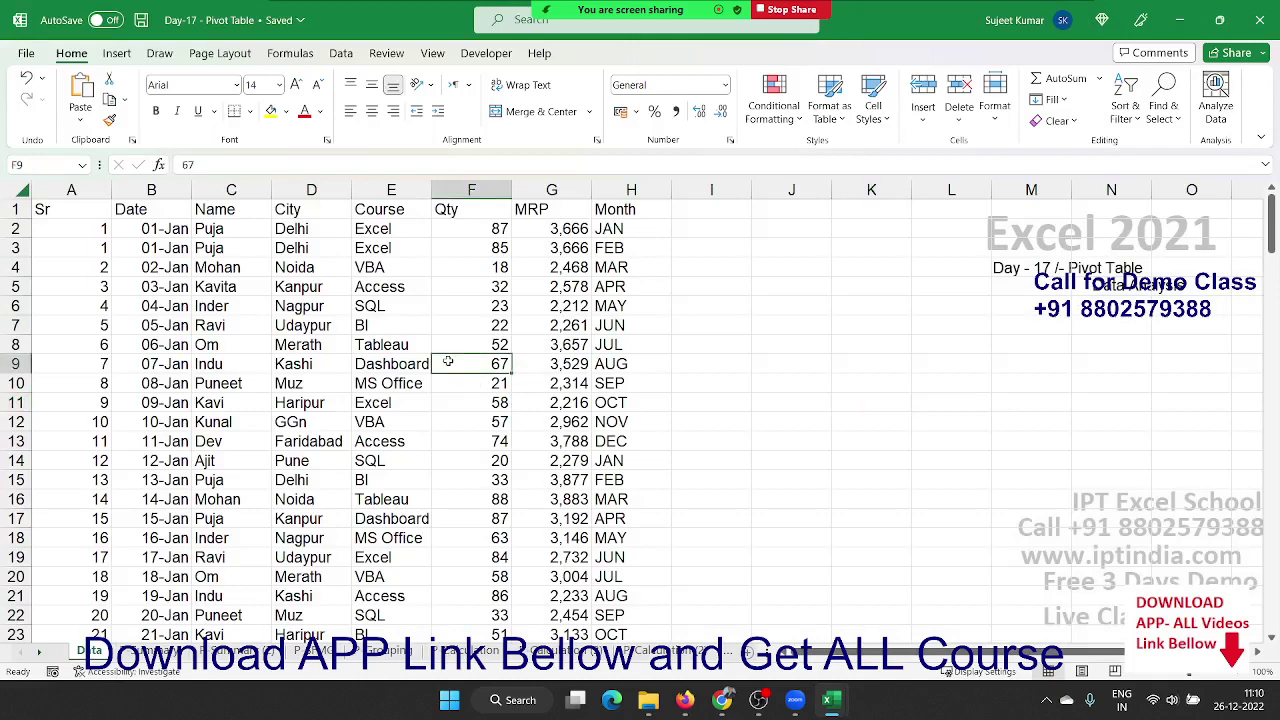
click(558, 456)
scroll(564, 460, down, 5)
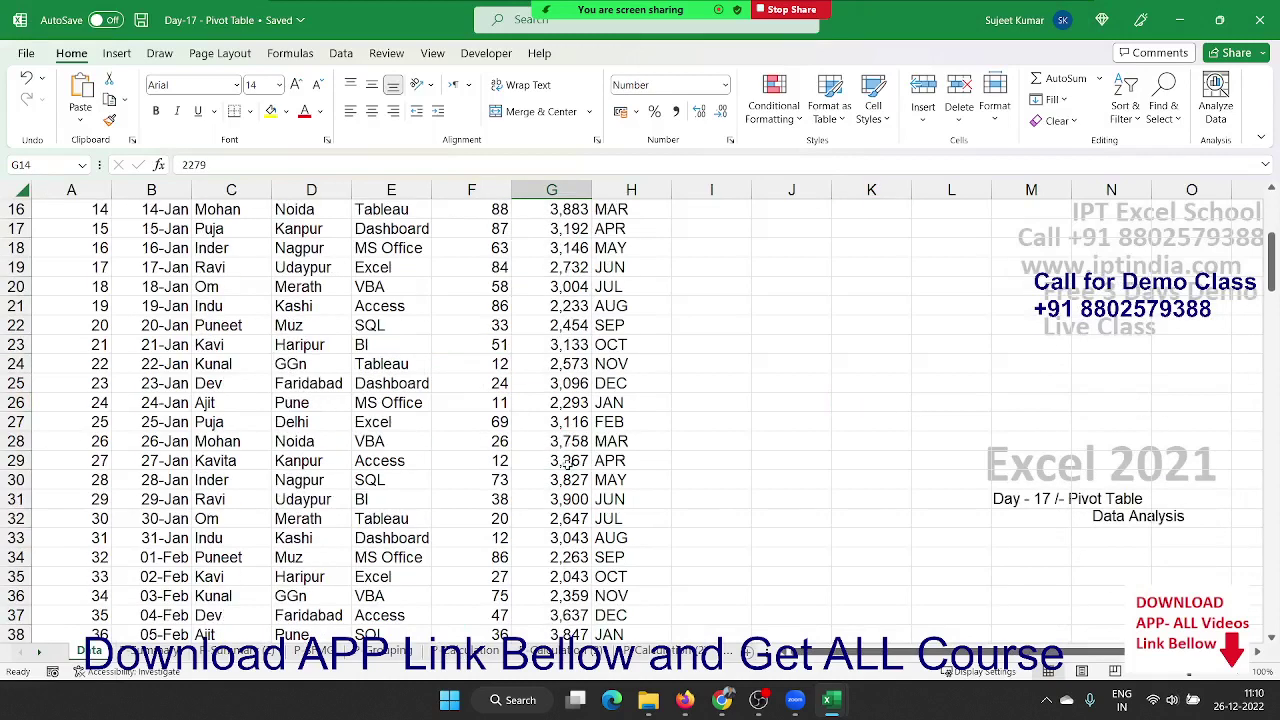
scroll(566, 462, up, 4)
scroll(566, 462, up, 1)
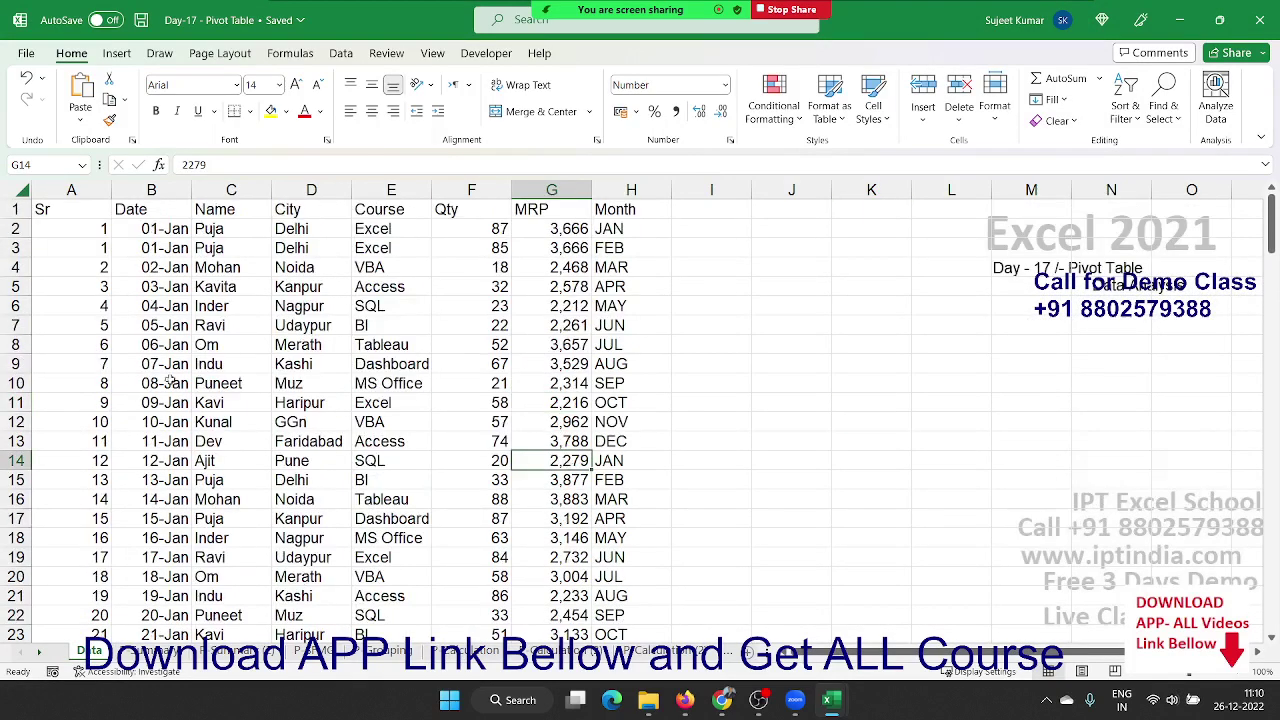
scroll(160, 376, down, 5)
scroll(157, 374, down, 6)
scroll(157, 374, down, 11)
scroll(157, 374, down, 6)
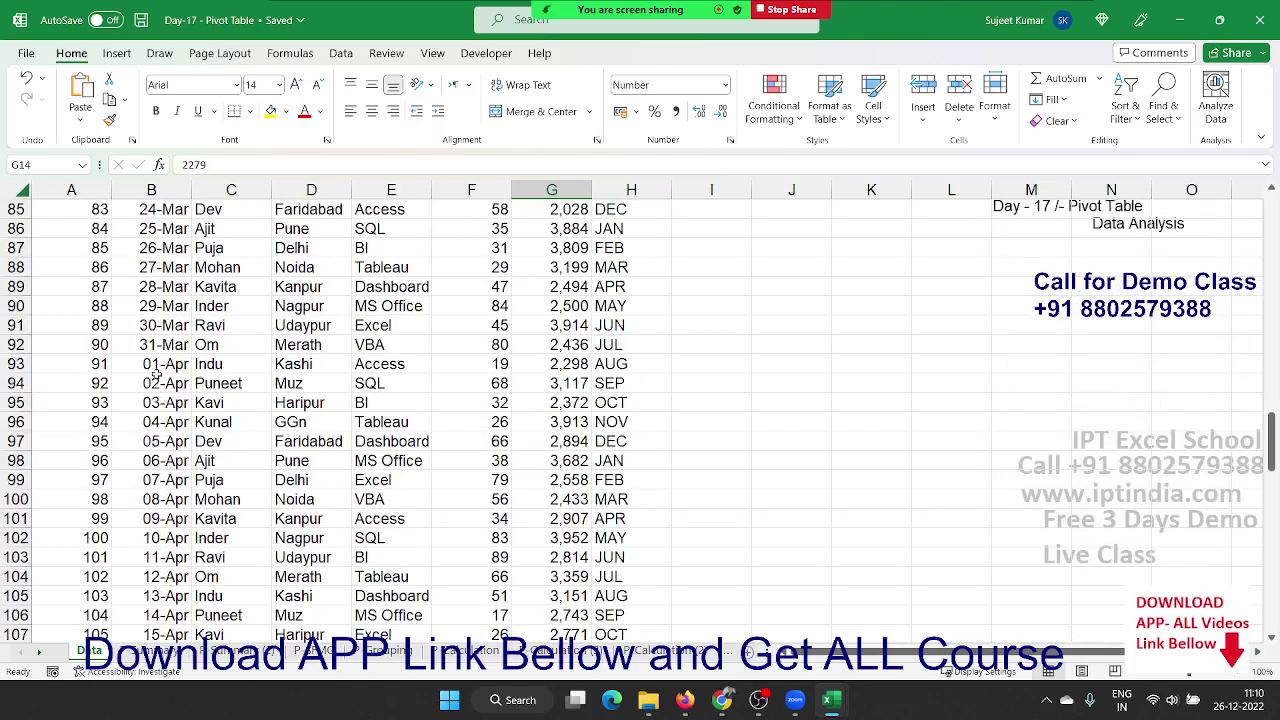
scroll(157, 374, down, 8)
scroll(157, 374, down, 8)
scroll(157, 374, down, 7)
scroll(157, 374, up, 5)
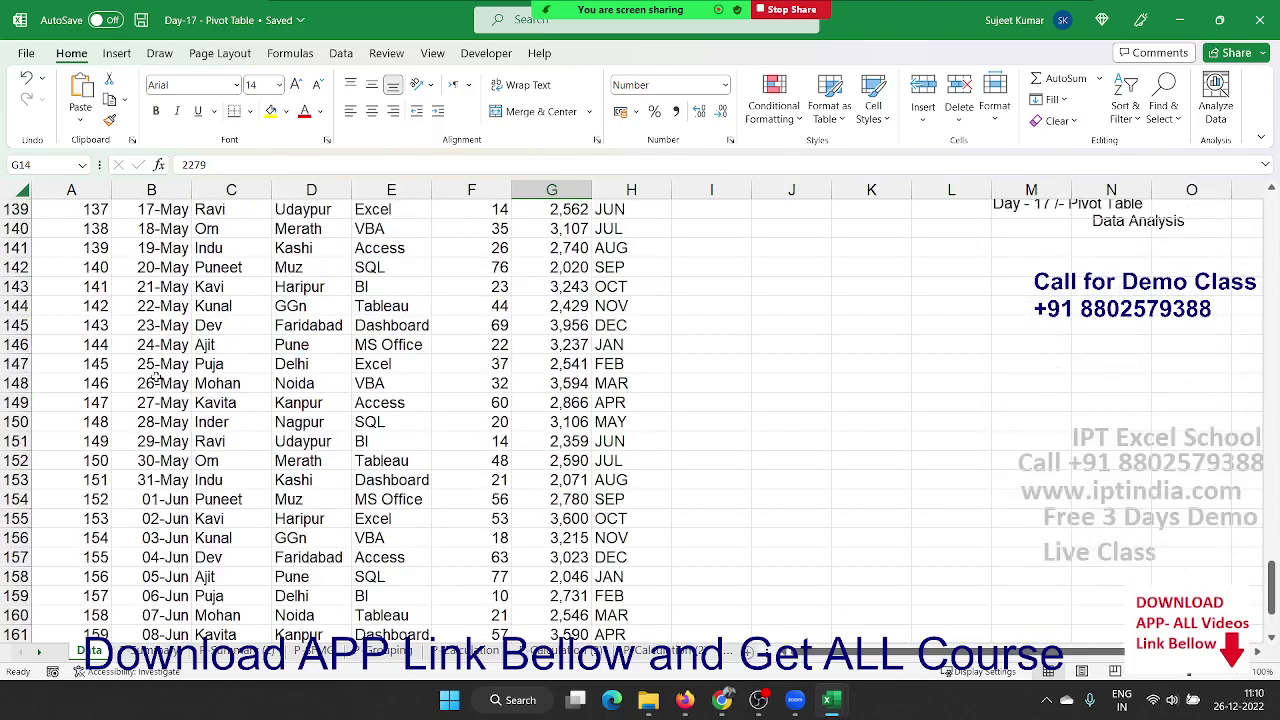
scroll(157, 374, up, 9)
scroll(157, 374, up, 6)
key(ctrl+Up)
scroll(157, 374, up, 3)
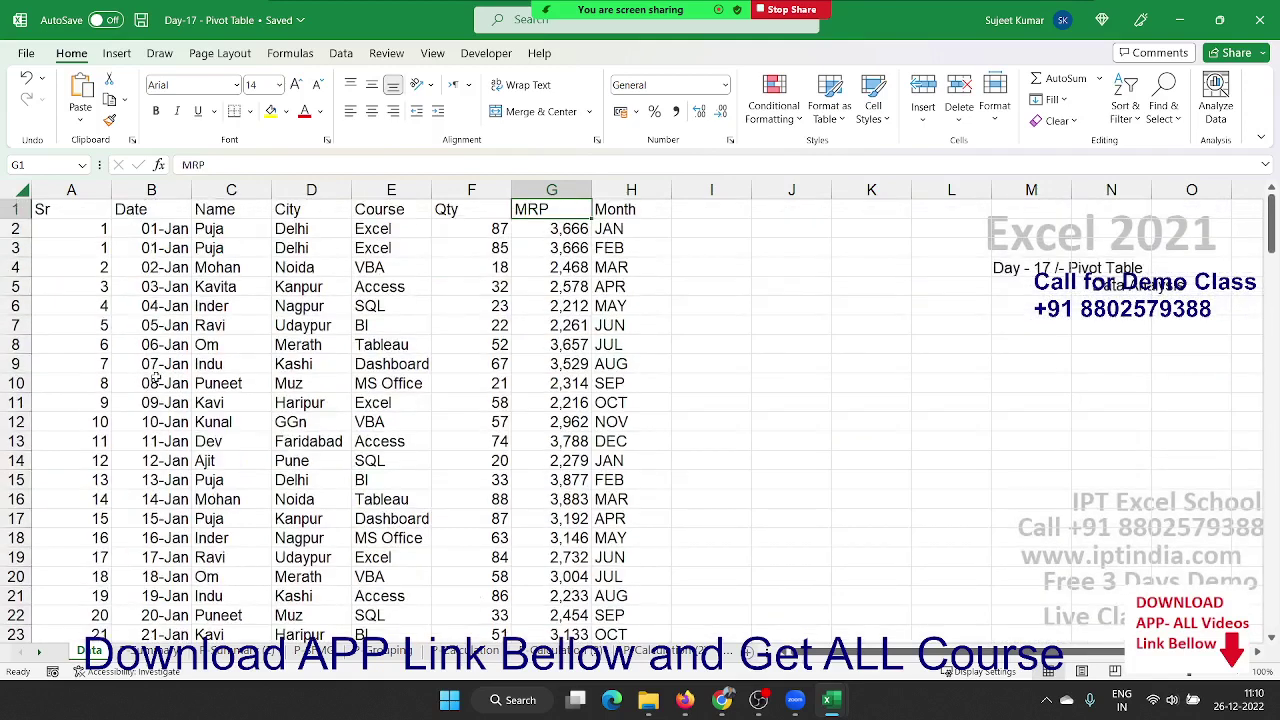
key(Left)
key(ctrl+Left)
key(ctrl+Right)
key(ctrl+Left)
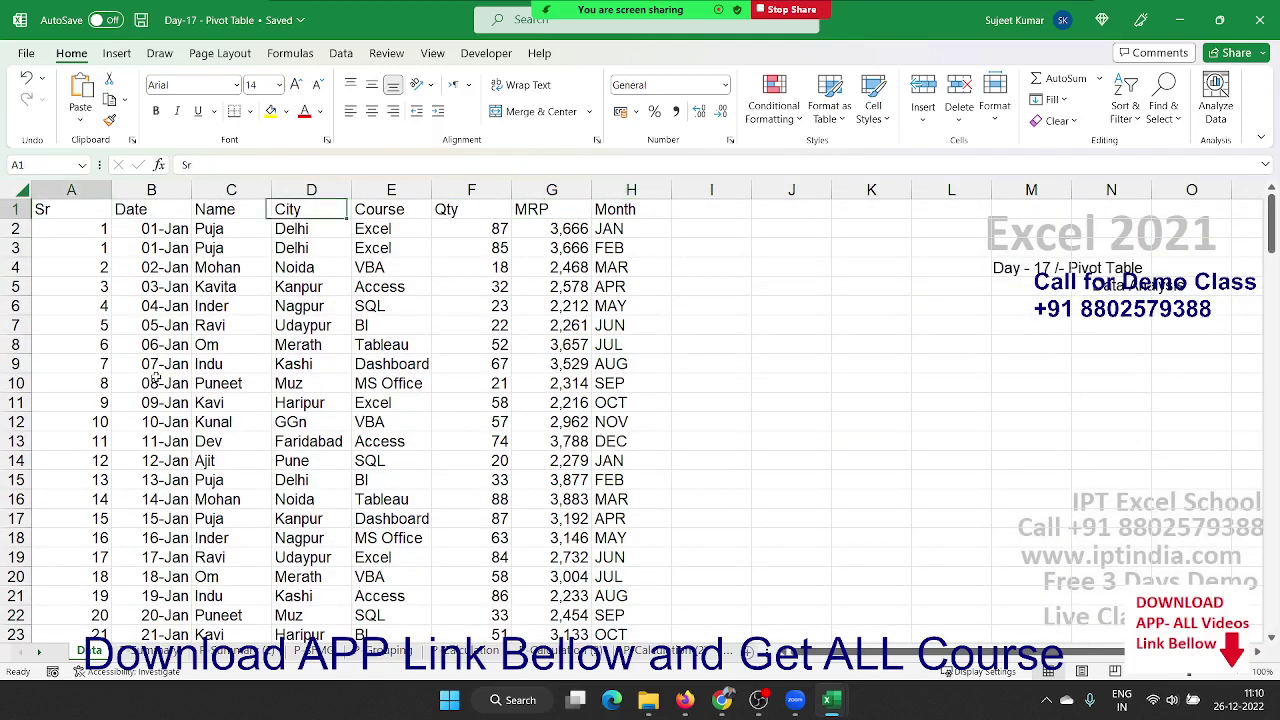
key(Right)
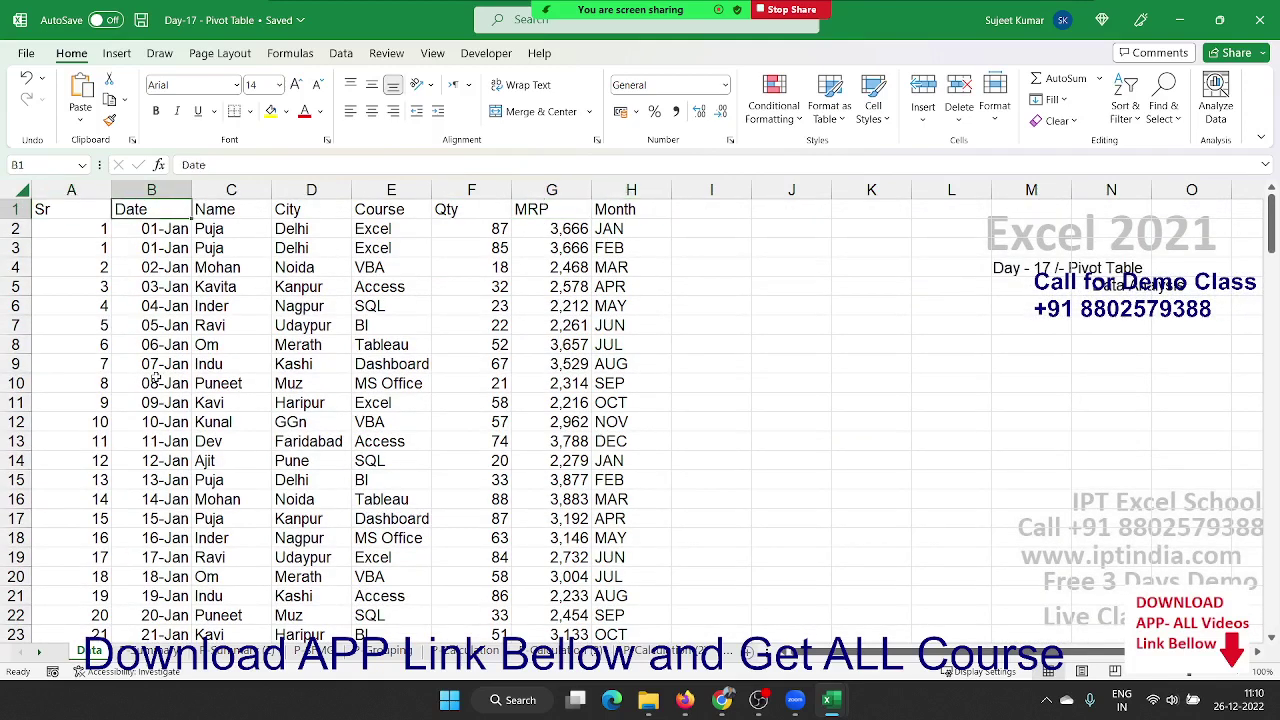
key(Right)
key(Right)
key(Right)
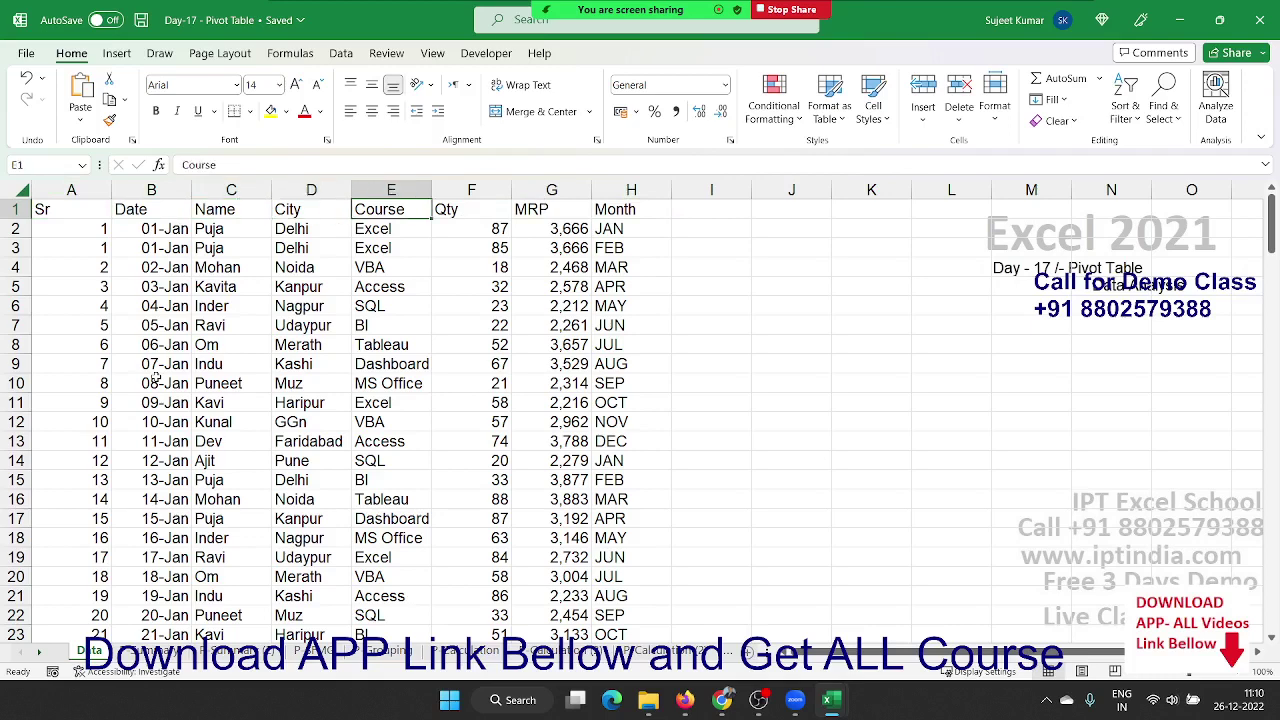
key(Right)
key(Right)
key(Right)
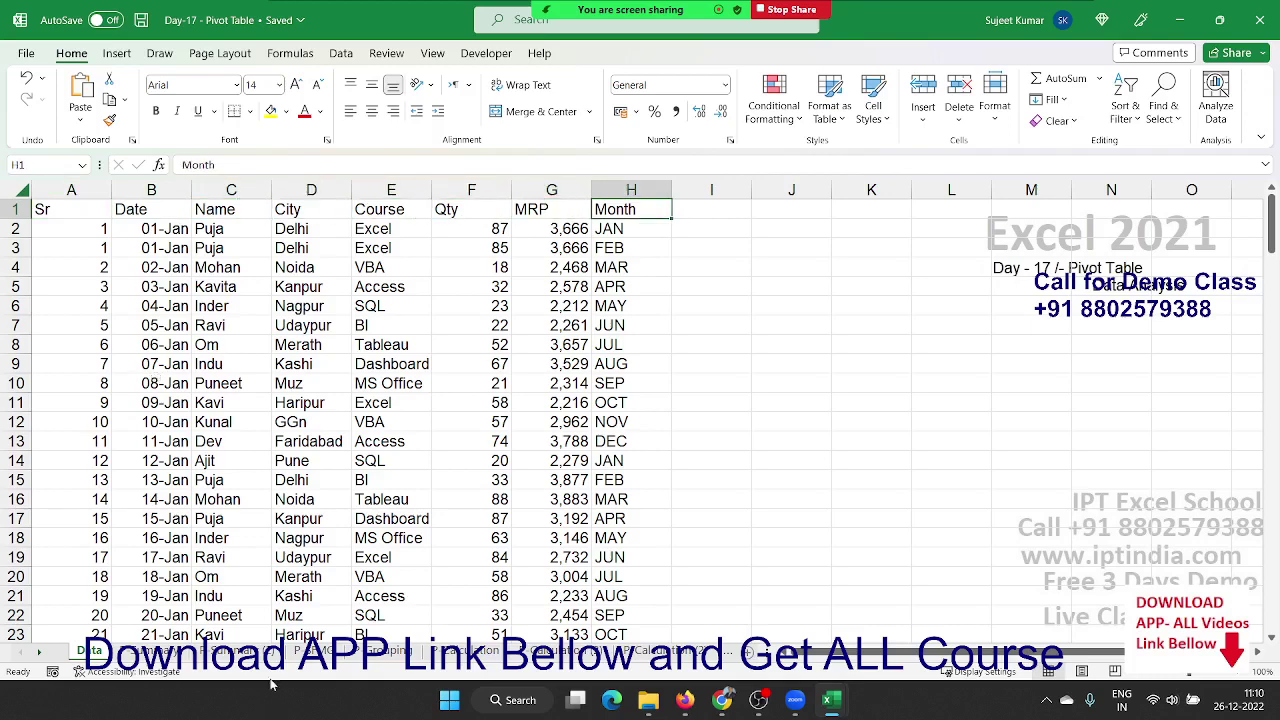
- Select the whole report sheet and delete its old pivot table, chart and title
click(168, 651)
click(110, 366)
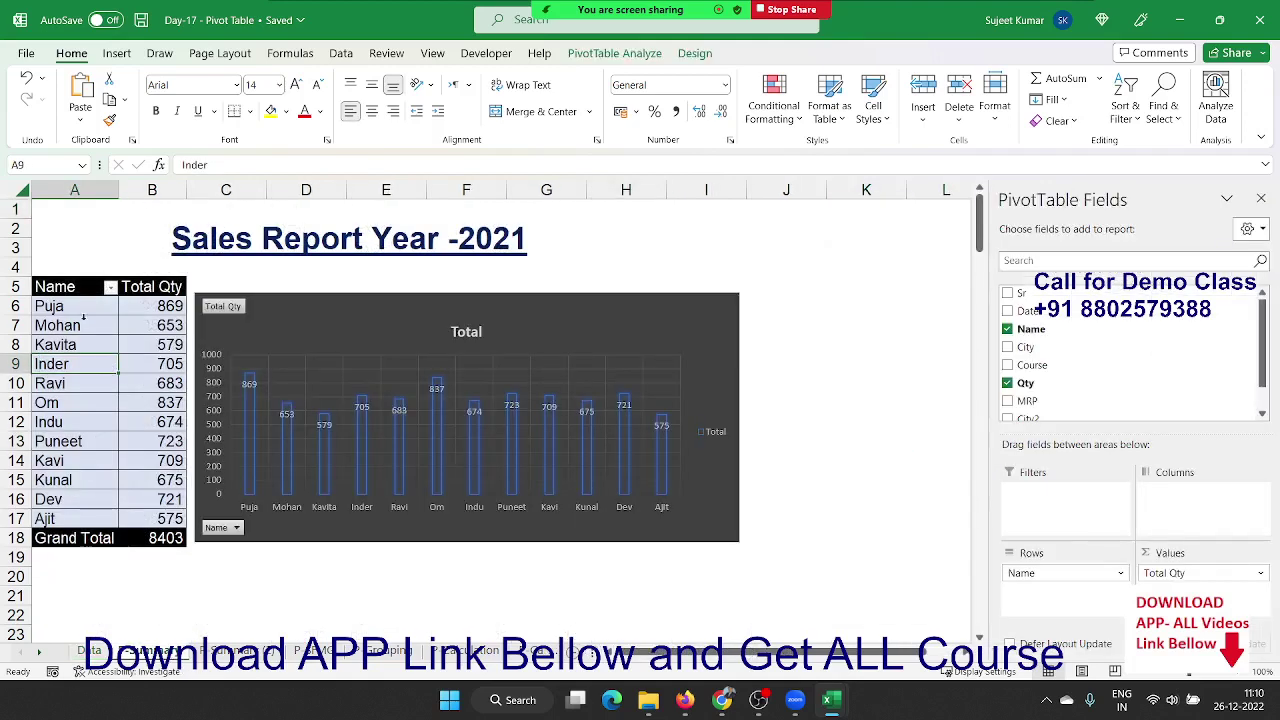
click(21, 191)
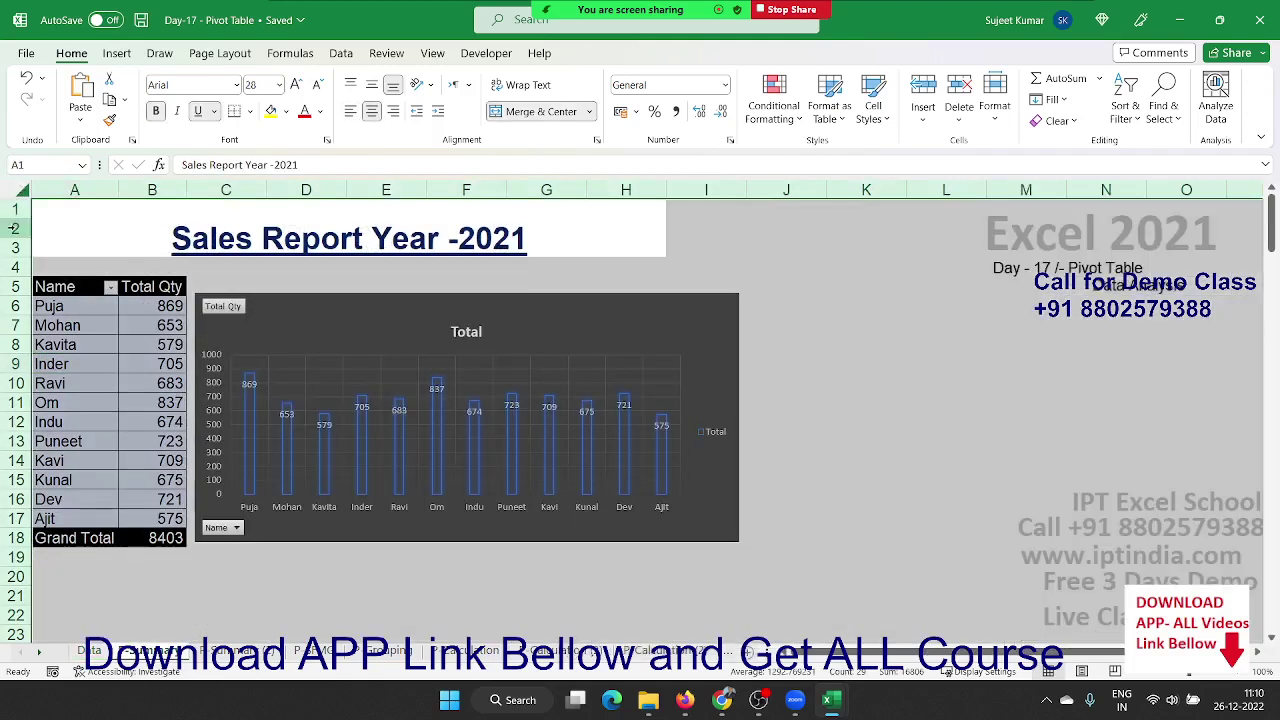
key(Delete)
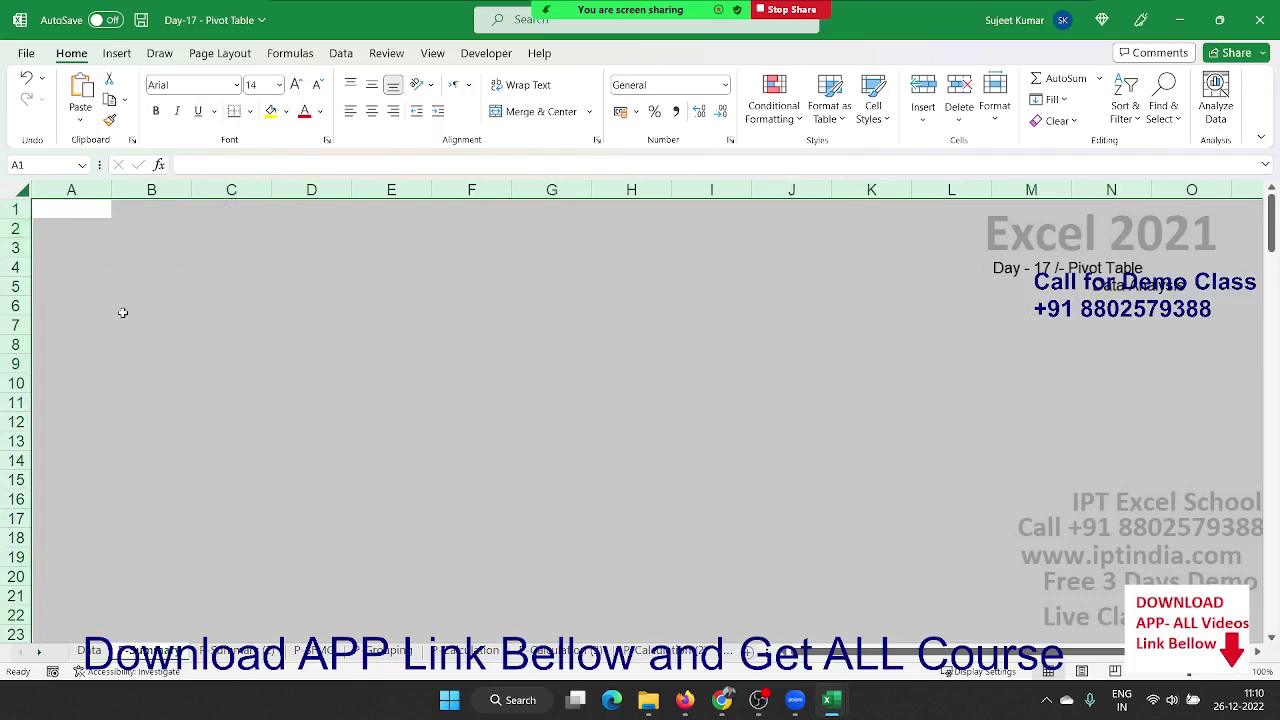
click(124, 312)
- Return to the Data sheet with header cell A1 (Sr) selected
click(90, 651)
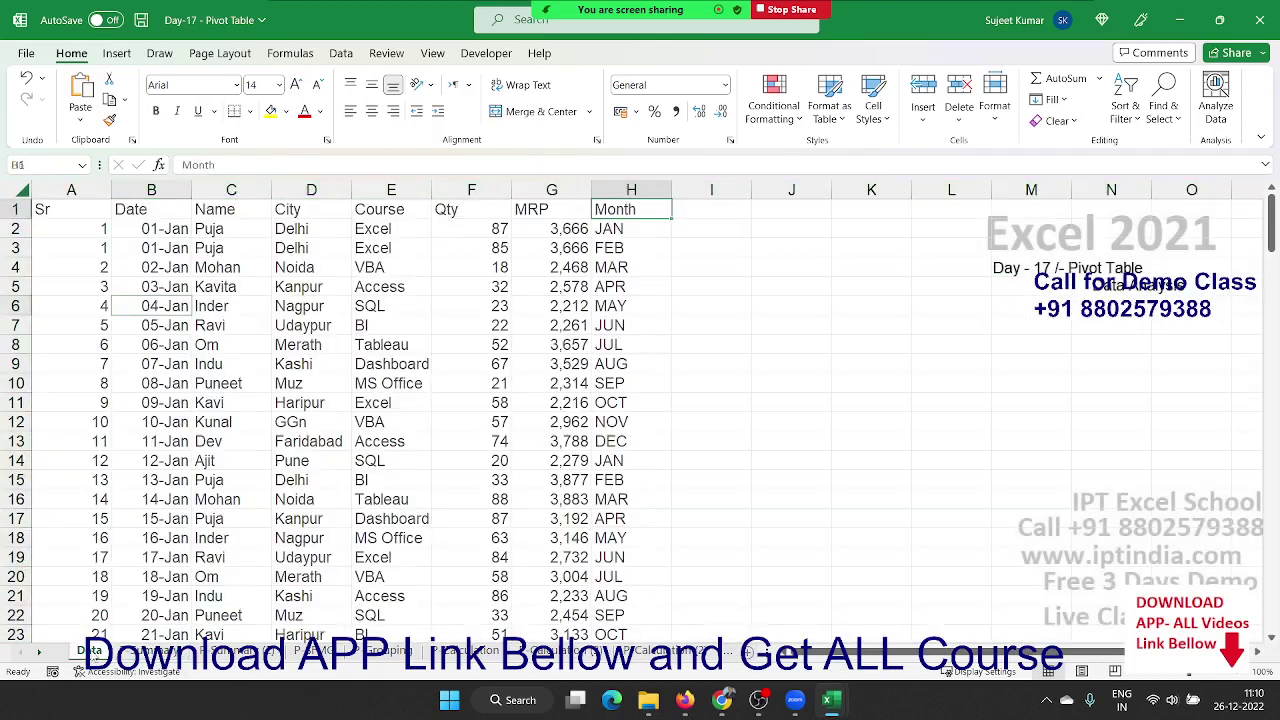
click(68, 217)
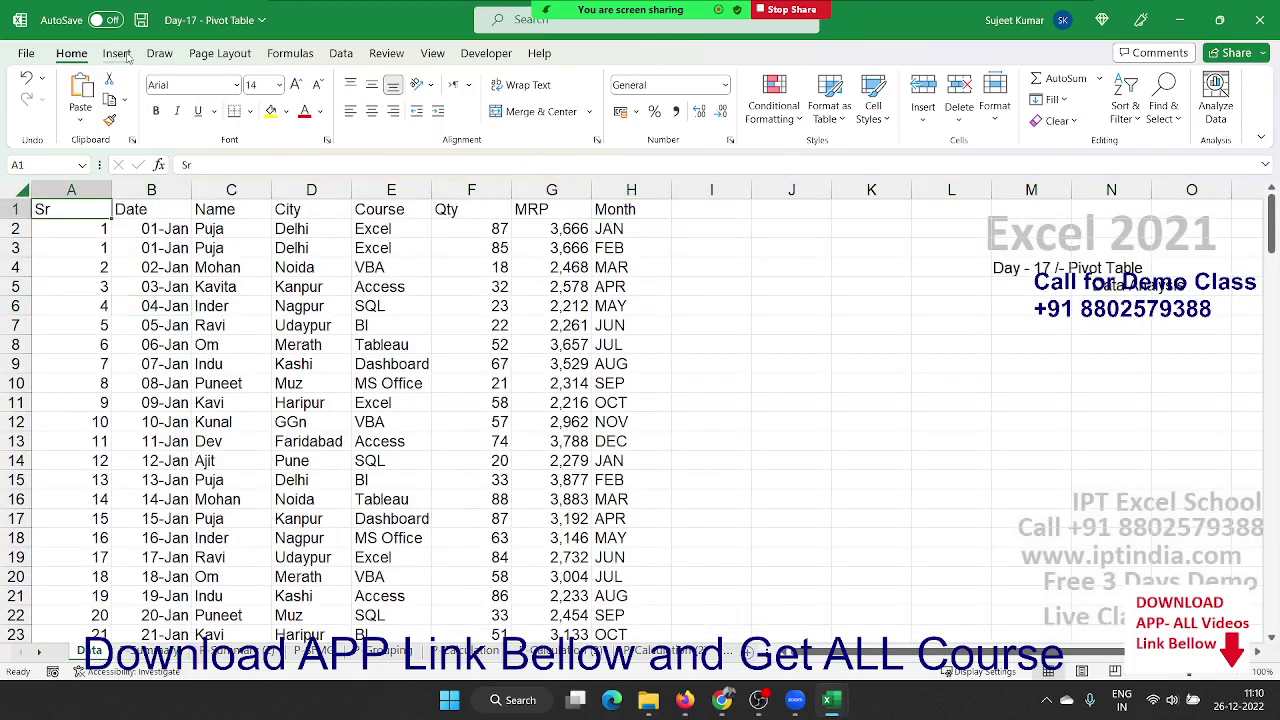
click(116, 53)
- Create a PivotTable from Data!$A$1:$H$168 on the existing P Summary sheet at cell A4
click(40, 90)
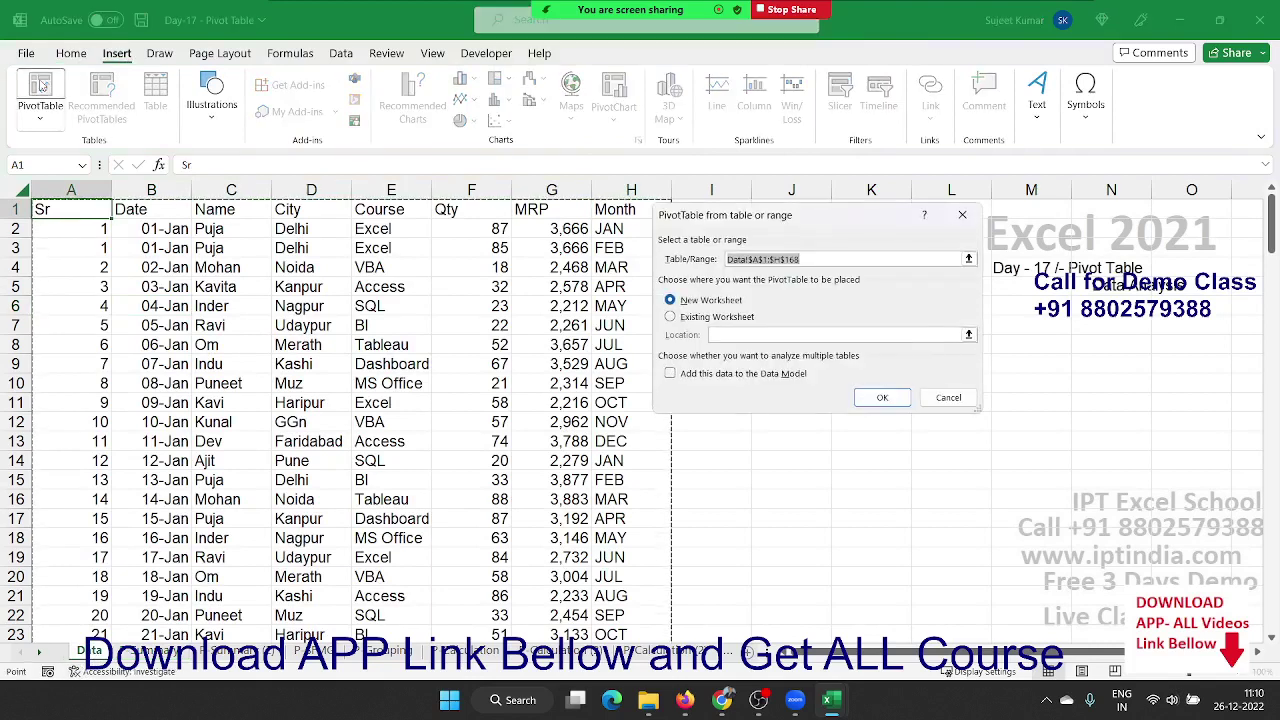
drag(700, 214, 443, 225)
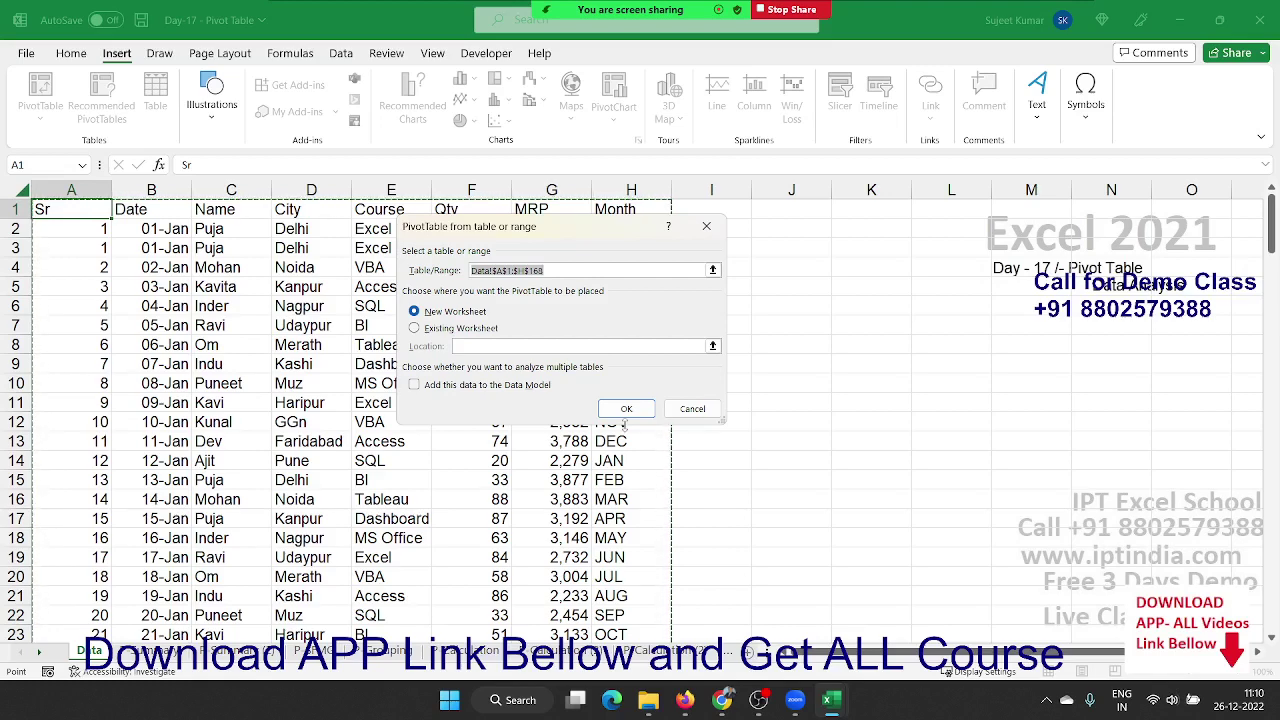
click(488, 331)
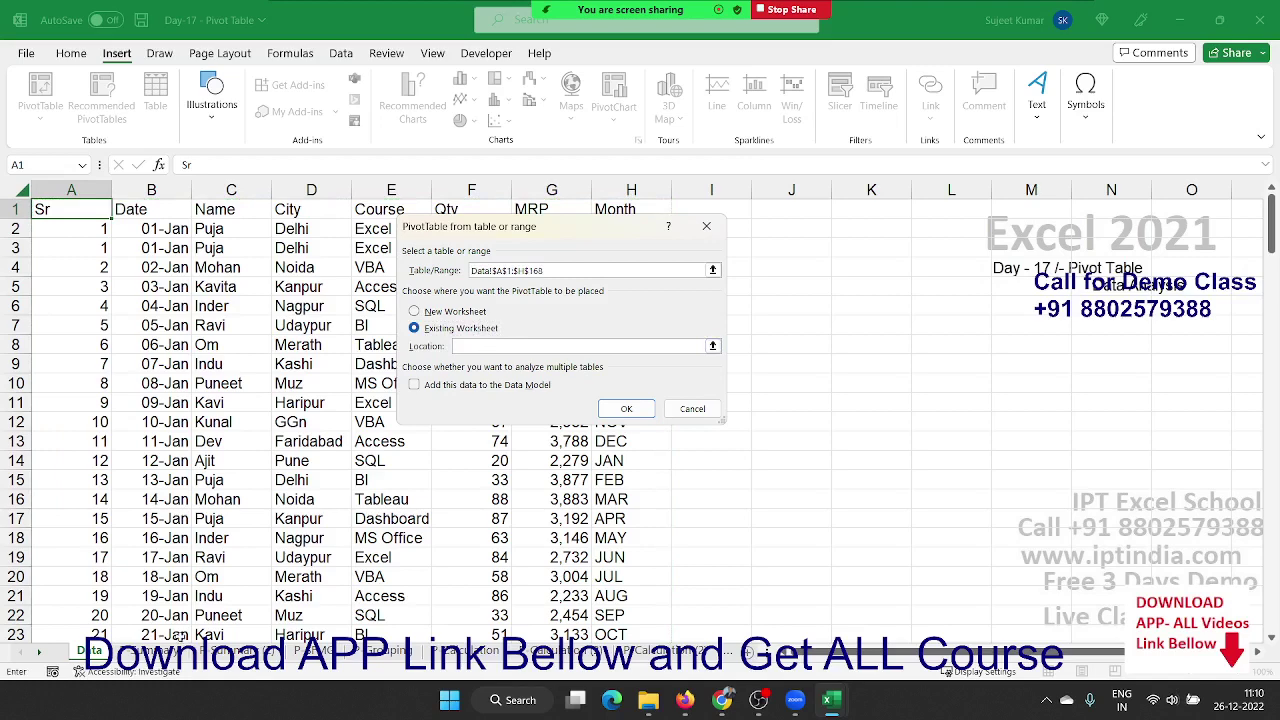
click(172, 651)
click(80, 258)
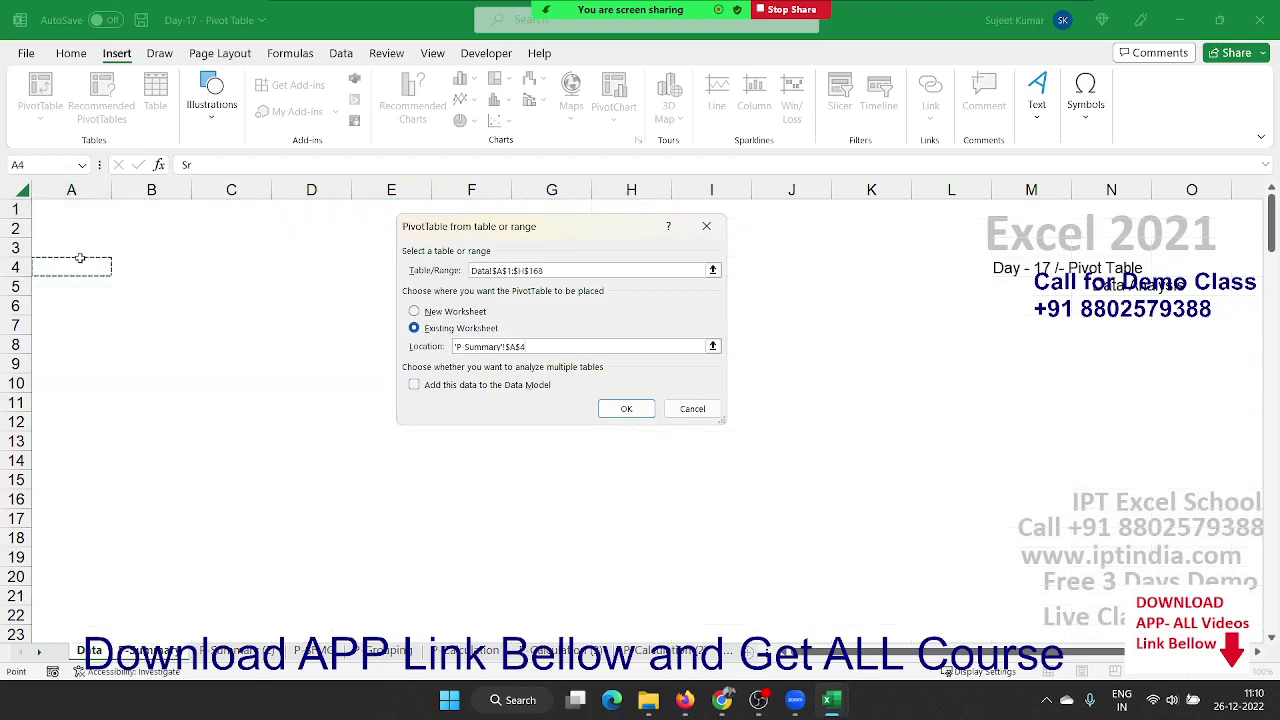
click(621, 413)
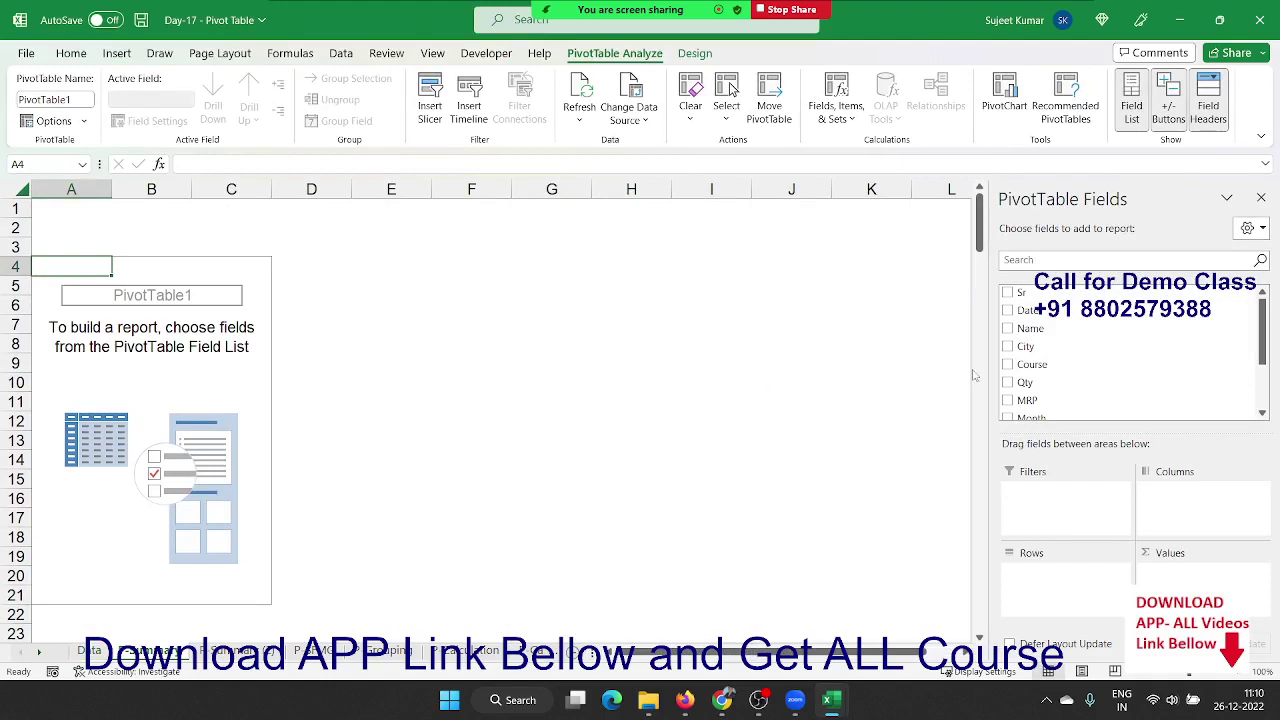
- Add Name to the pivot rows and Qty as summed values
mouse_move(1030, 328)
drag(1030, 329, 1066, 578)
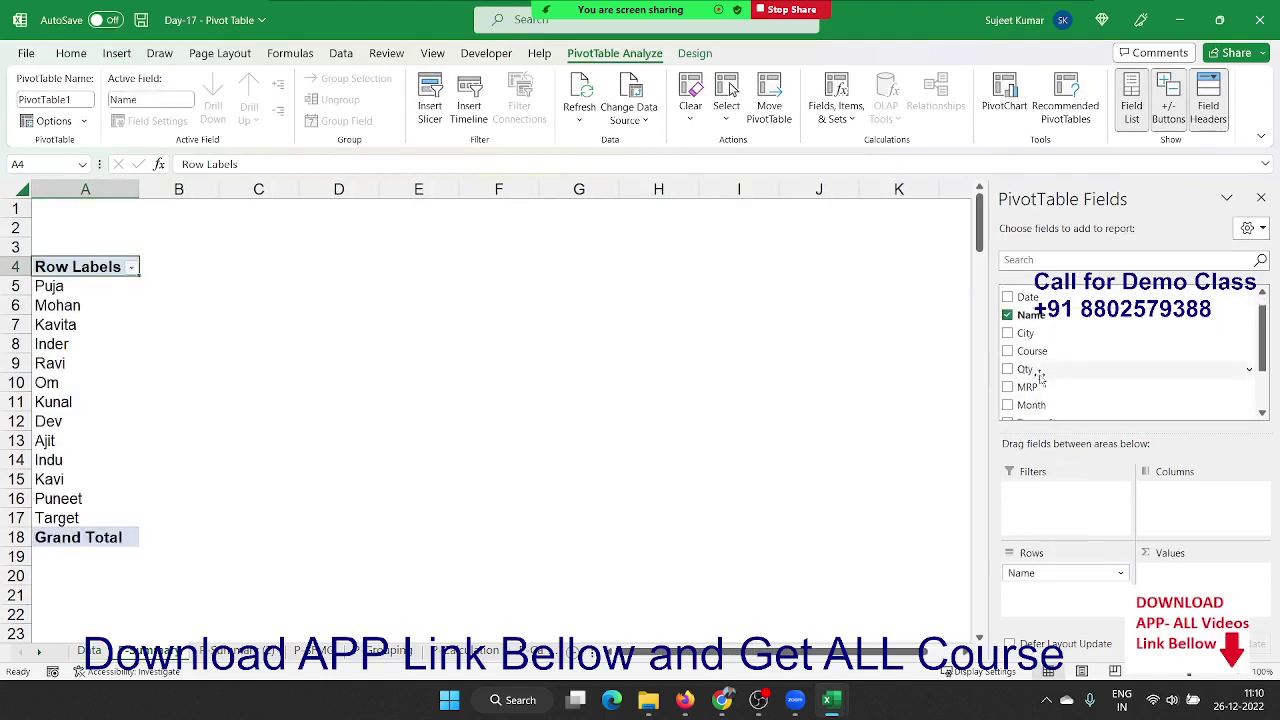
drag(1030, 369, 1168, 576)
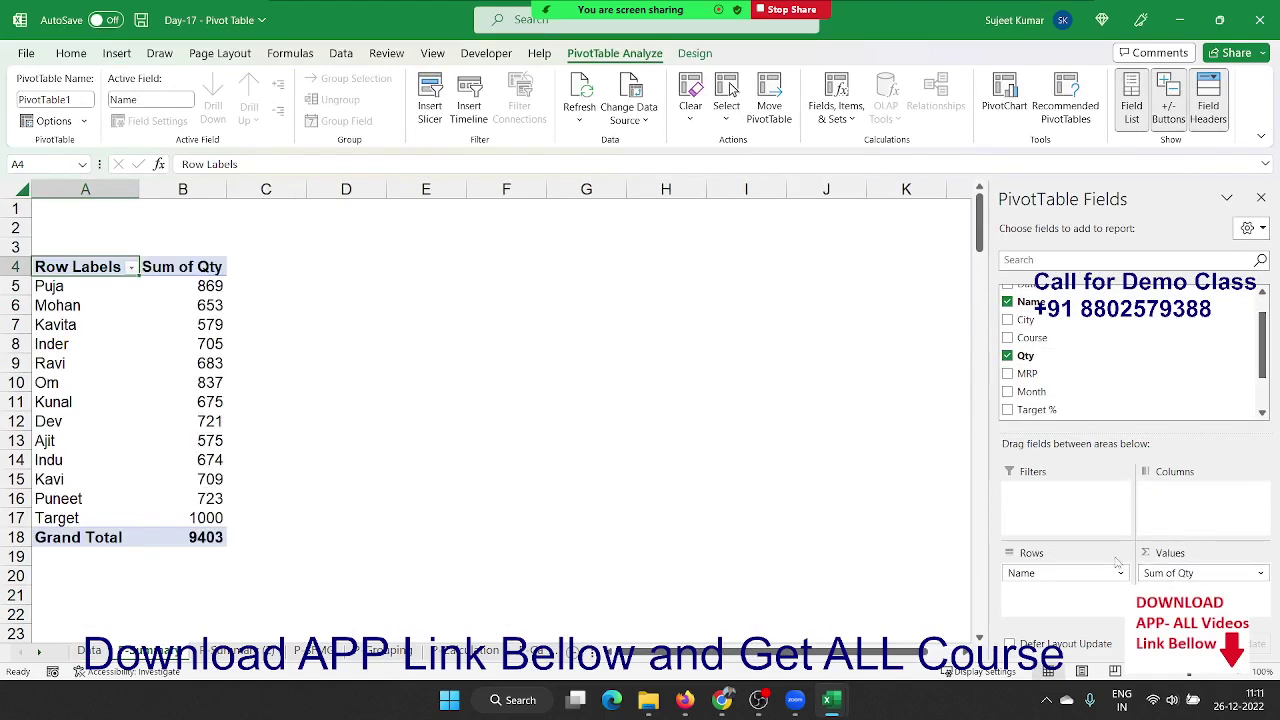
click(99, 290)
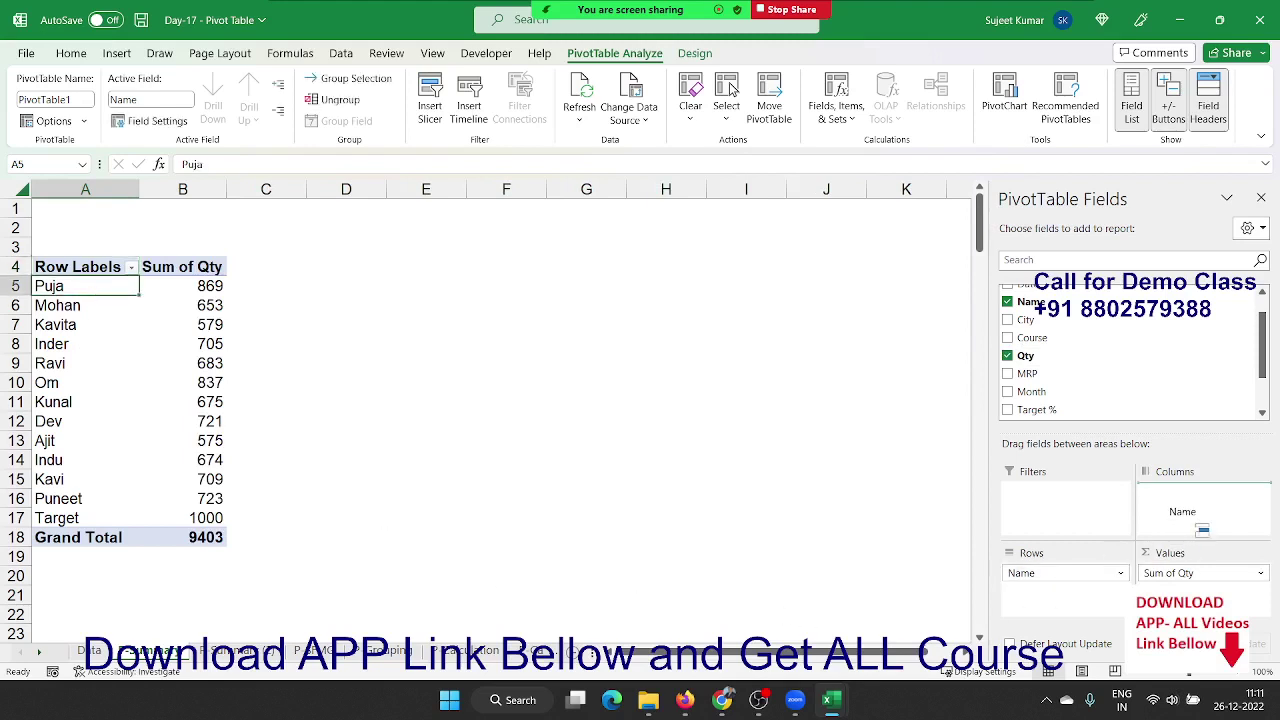
mouse_move(1098, 575)
mouse_down()
mouse_move(1185, 510)
mouse_move(1093, 587)
mouse_up()
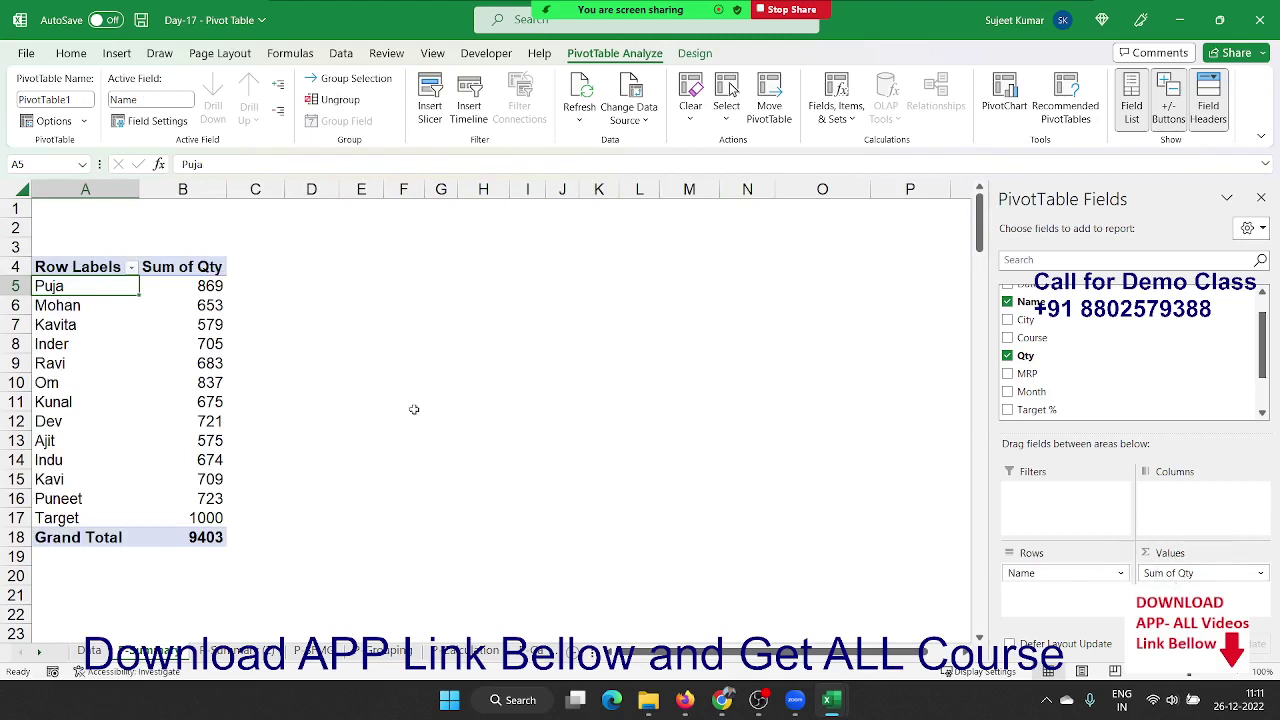
- Review the Name and Sum of Qty values, then select the Row Labels header in A4
drag(211, 286, 201, 512)
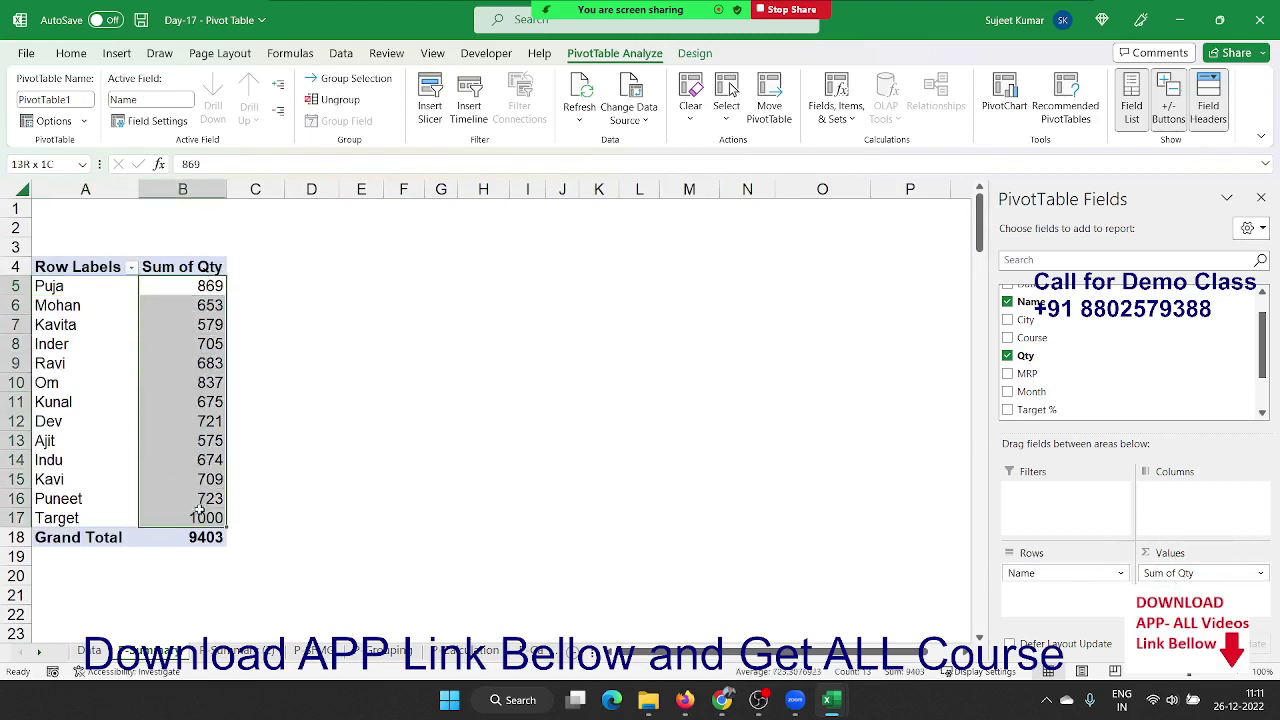
click(205, 383)
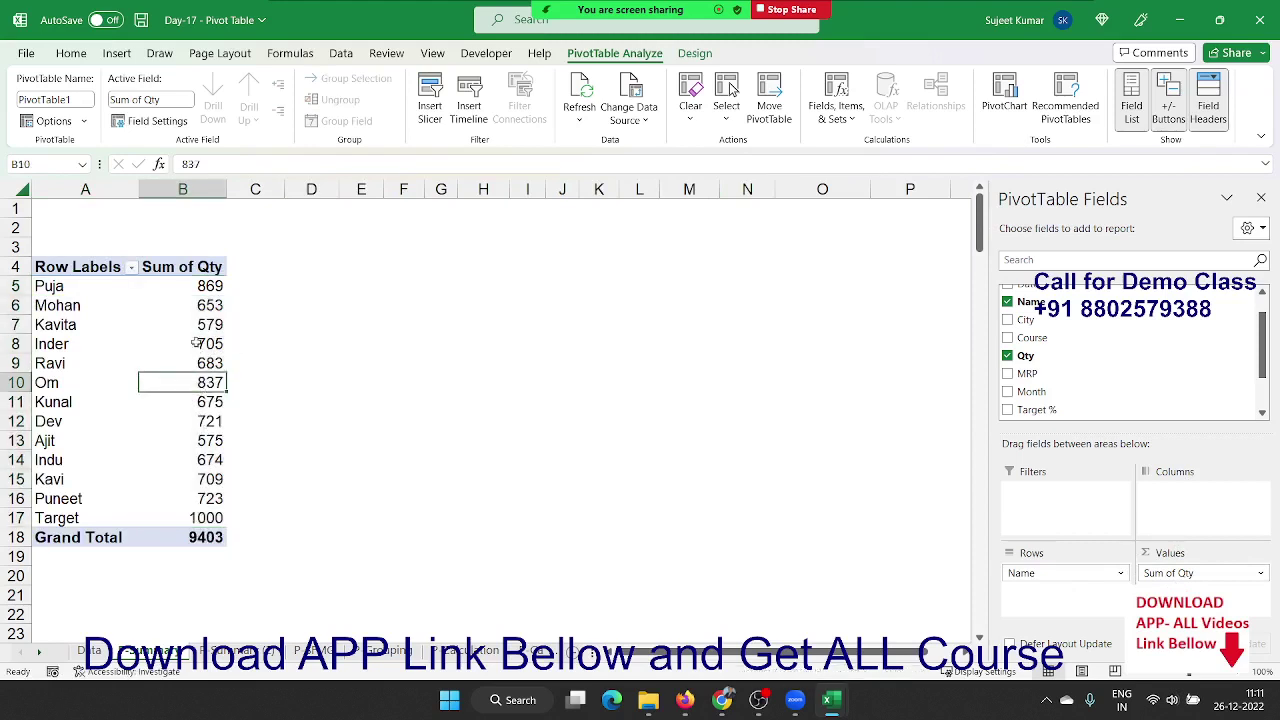
click(196, 340)
drag(77, 288, 190, 517)
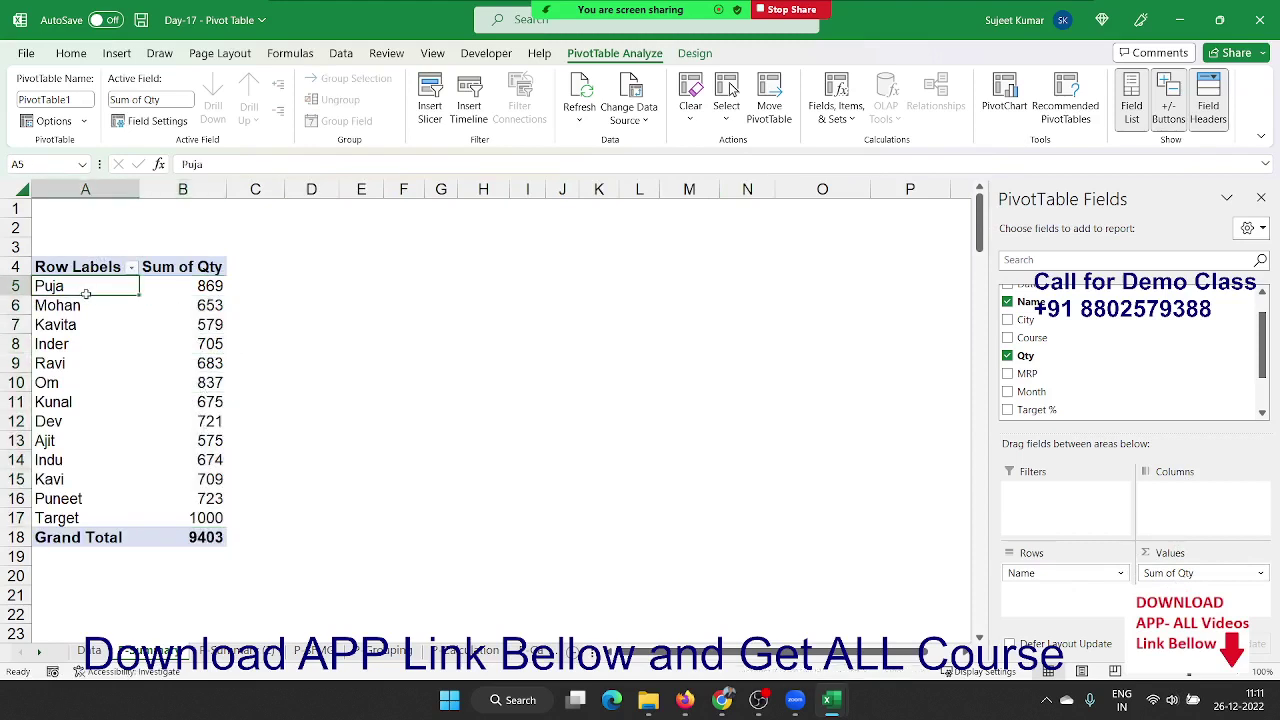
click(144, 401)
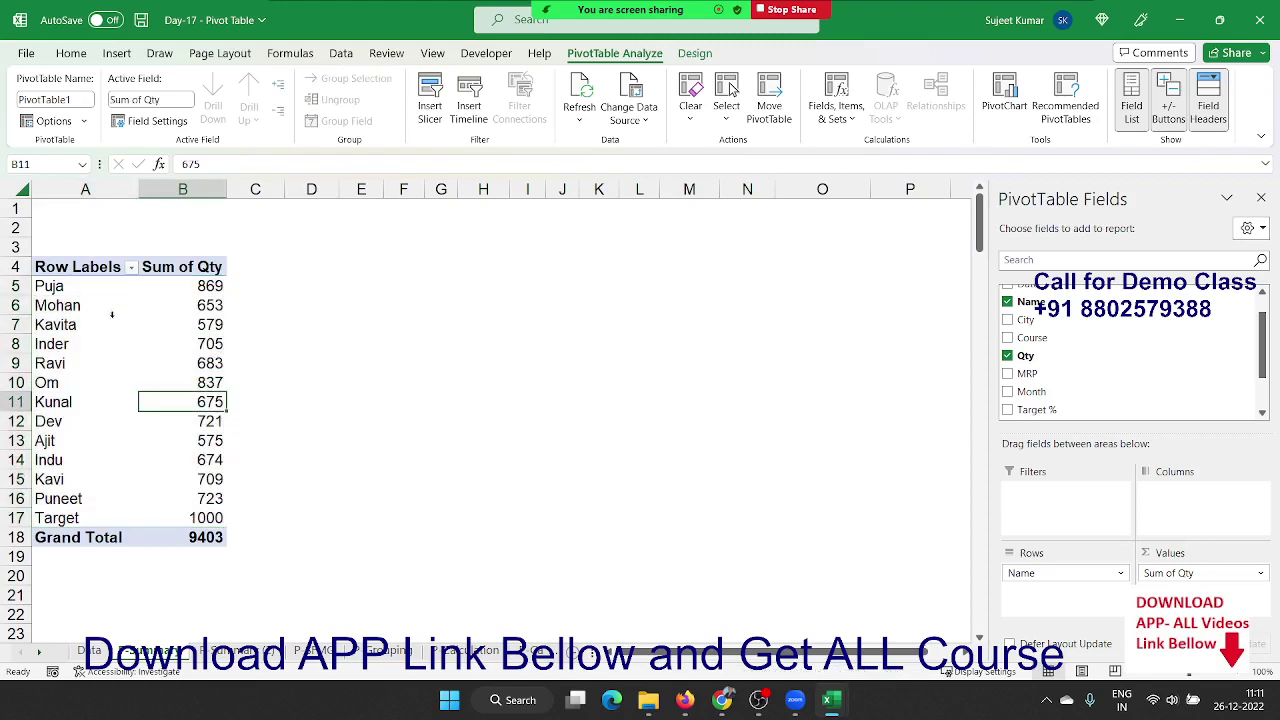
click(98, 268)
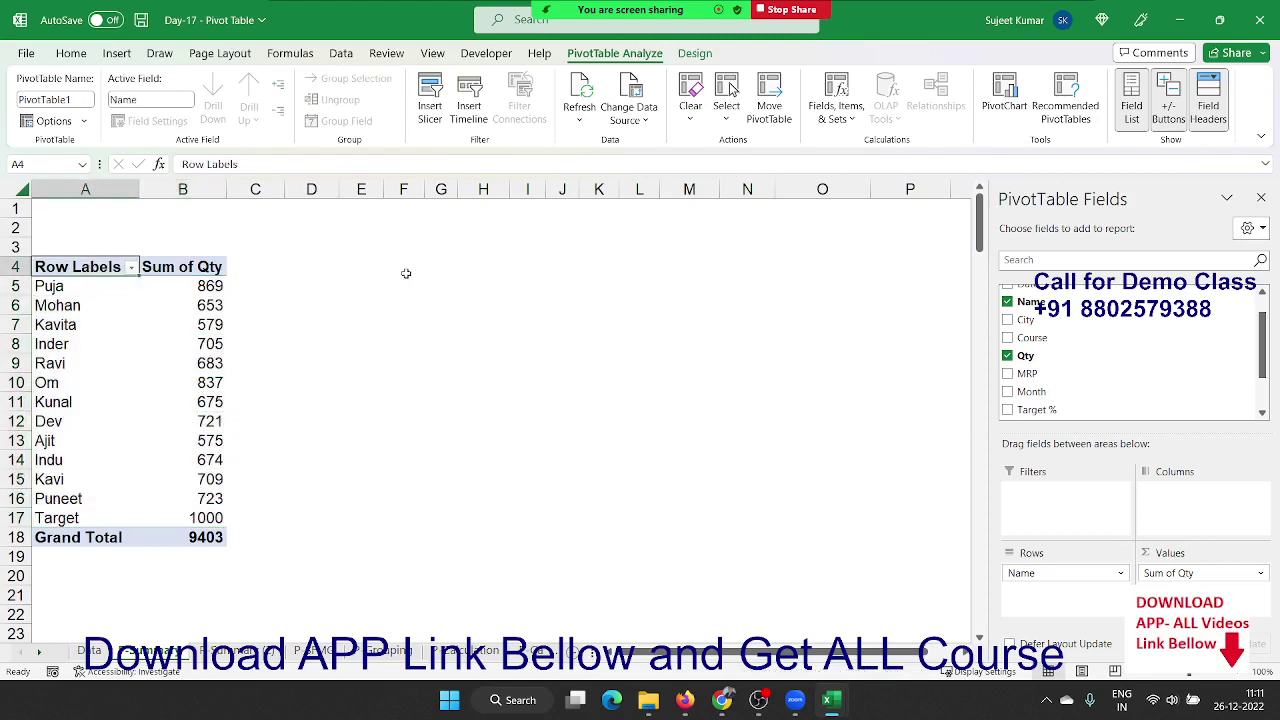
- Rename the pivot headers Row Labels to 'Name' and Sum of Qty to 'Total'
text(N)
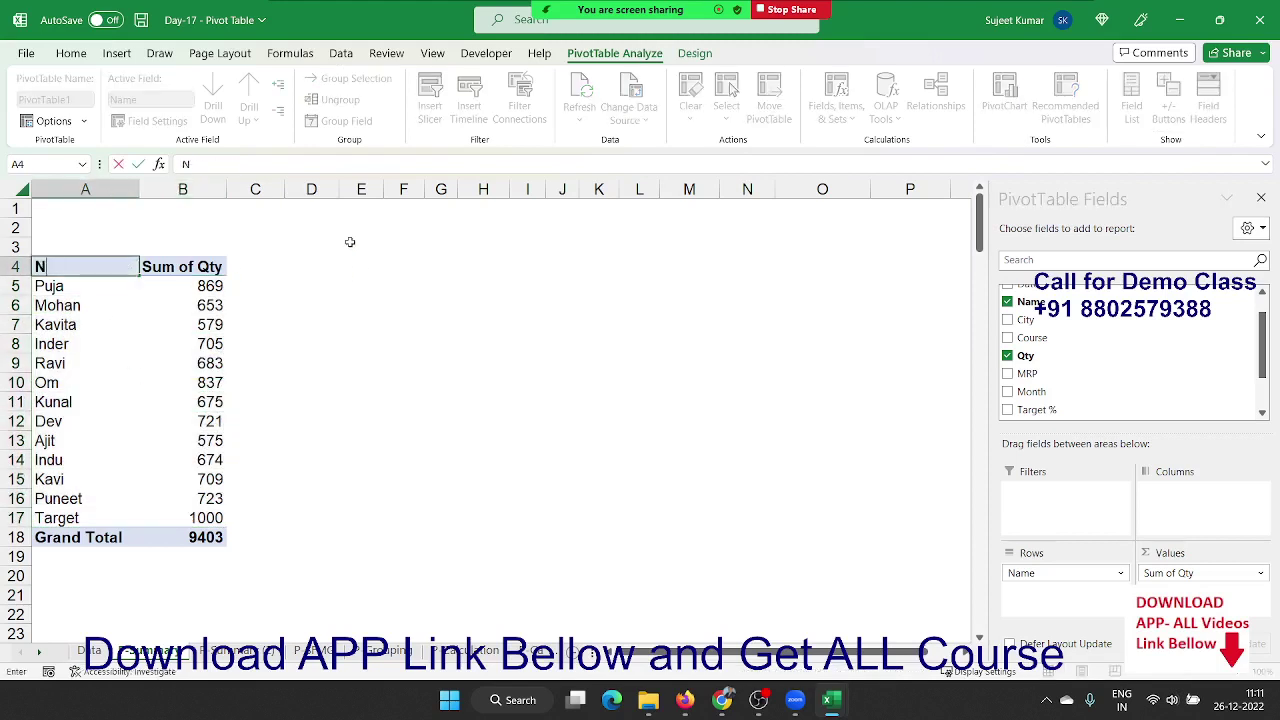
text(ame)
key(Tab)
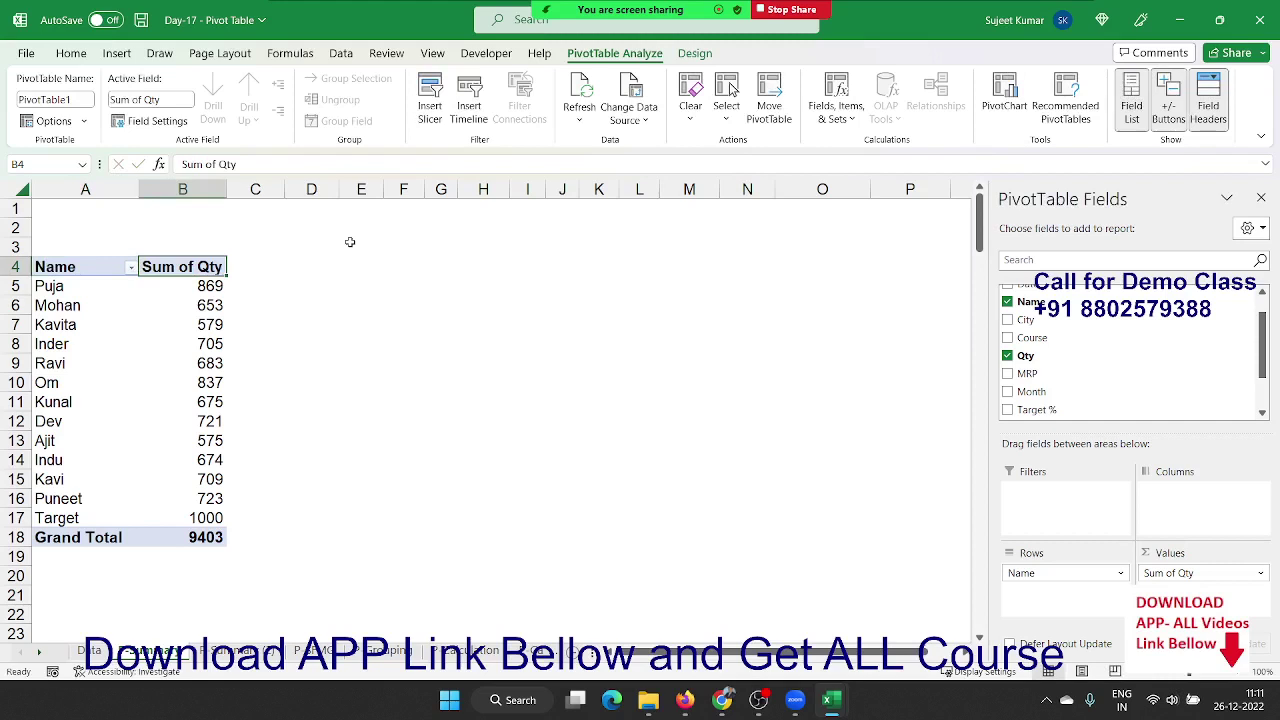
text(Total)
key(Return)
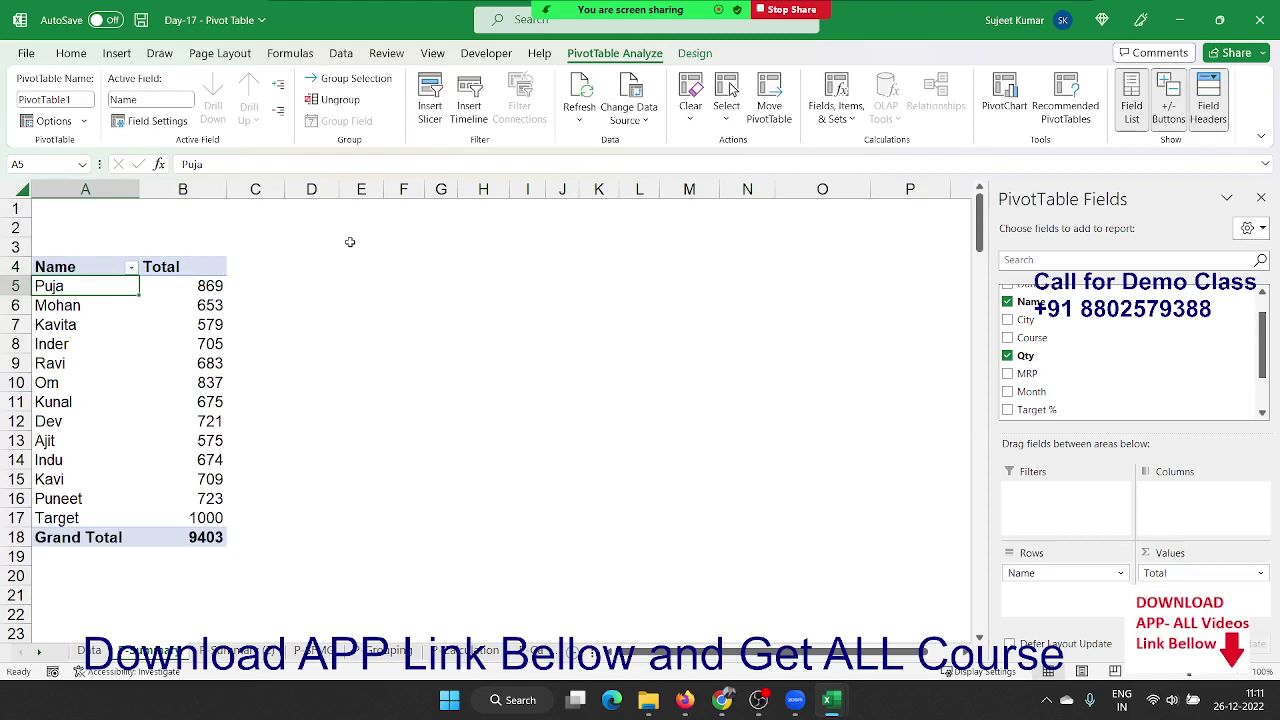
- Try deleting a pivot quantity value and dismiss each 'can't change this part' warning
key(Up)
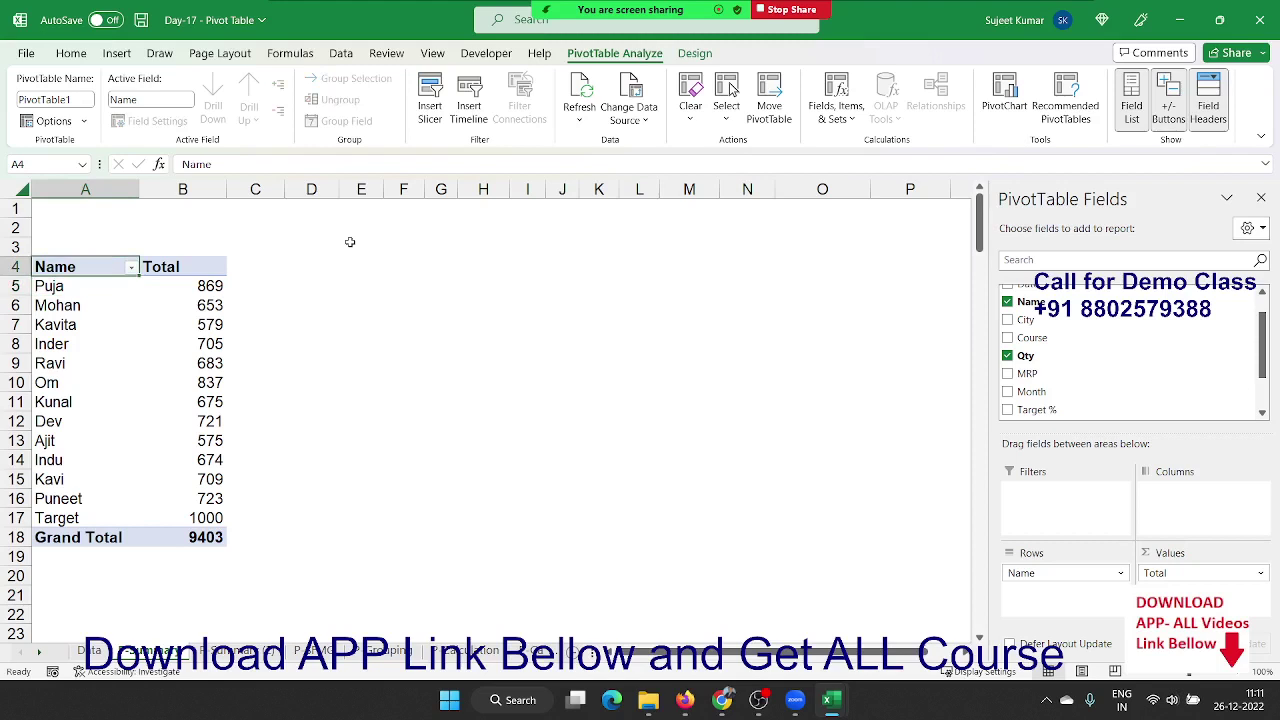
key(Down)
key(shift+Down)
key(shift+Down)
key(shift+Down)
key(shift+Down)
key(shift+Down)
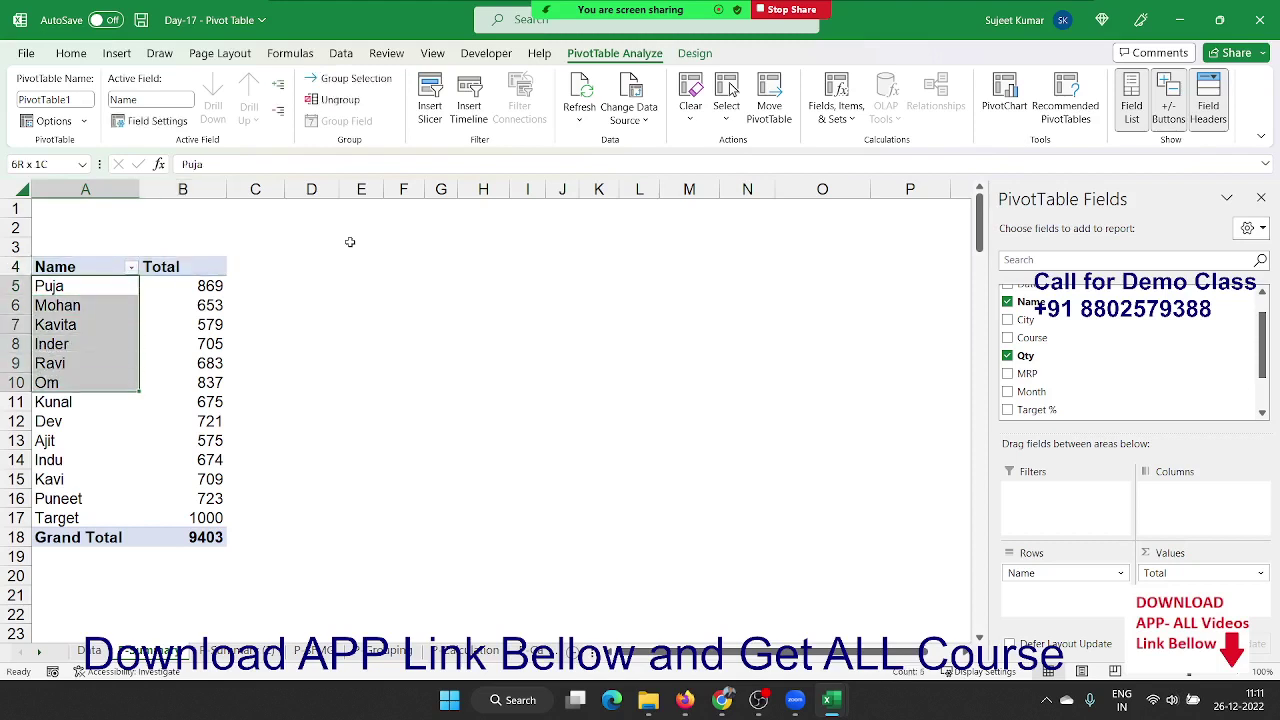
key(Right)
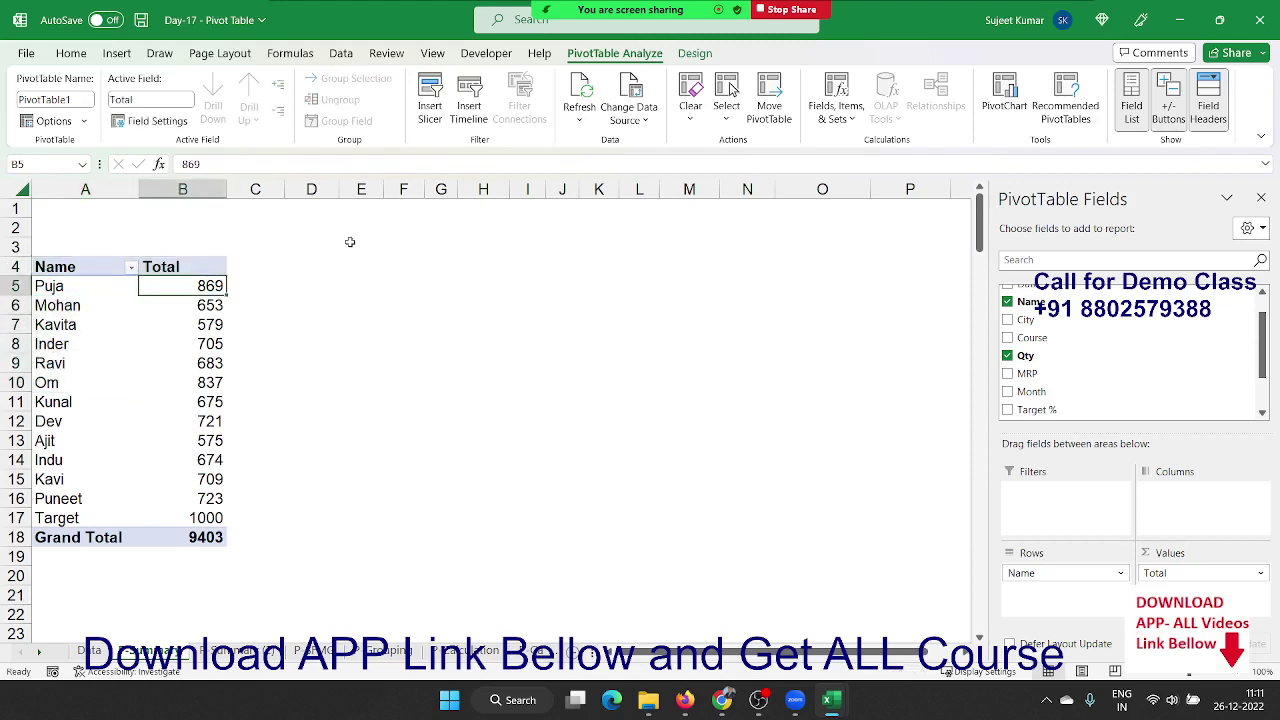
key(ctrl)
key(Delete)
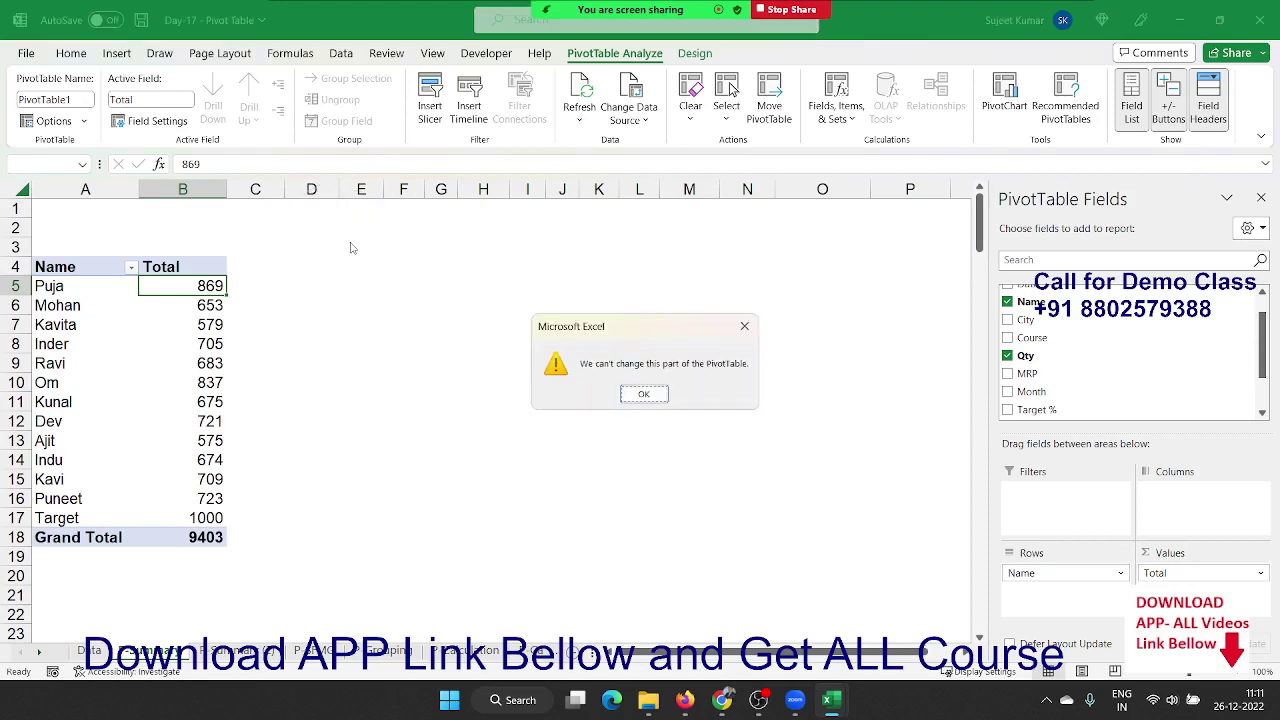
key(Return)
key(Delete)
key(Return)
key(Delete)
key(Return)
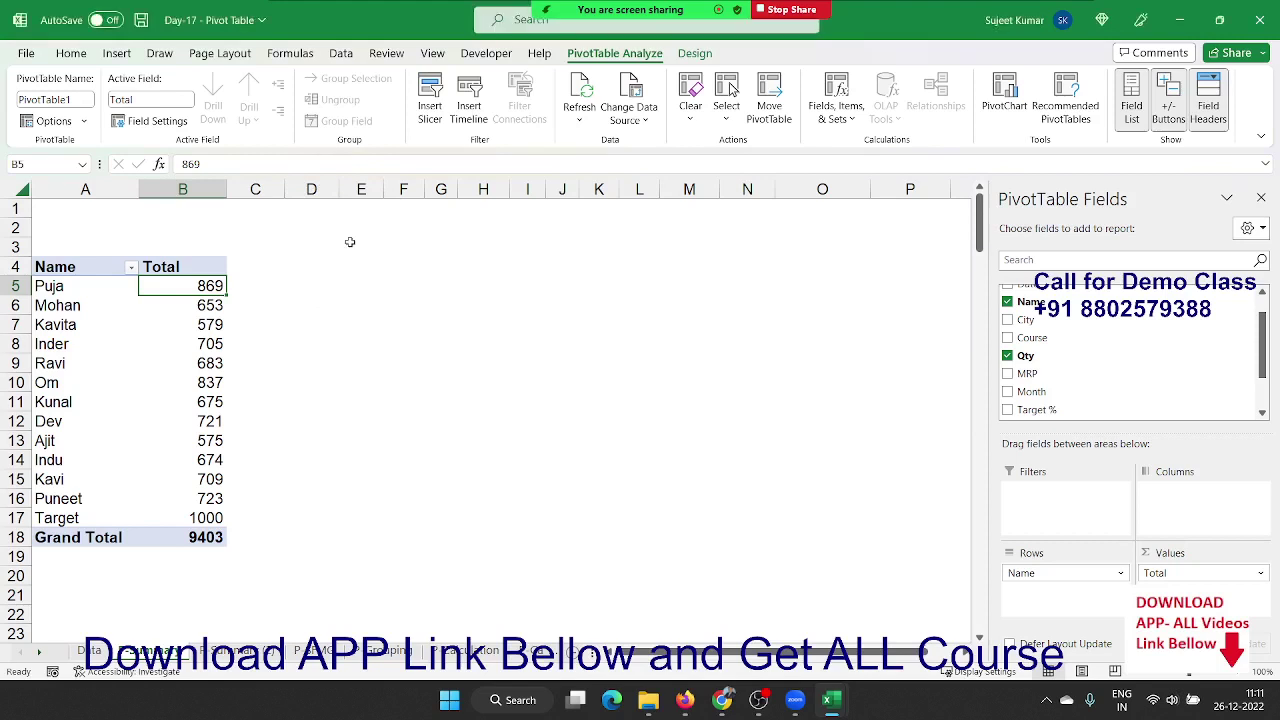
- Select the Name and Total columns down to the Grand Total row
key(Down)
key(Up)
key(Up)
key(shift+Left)
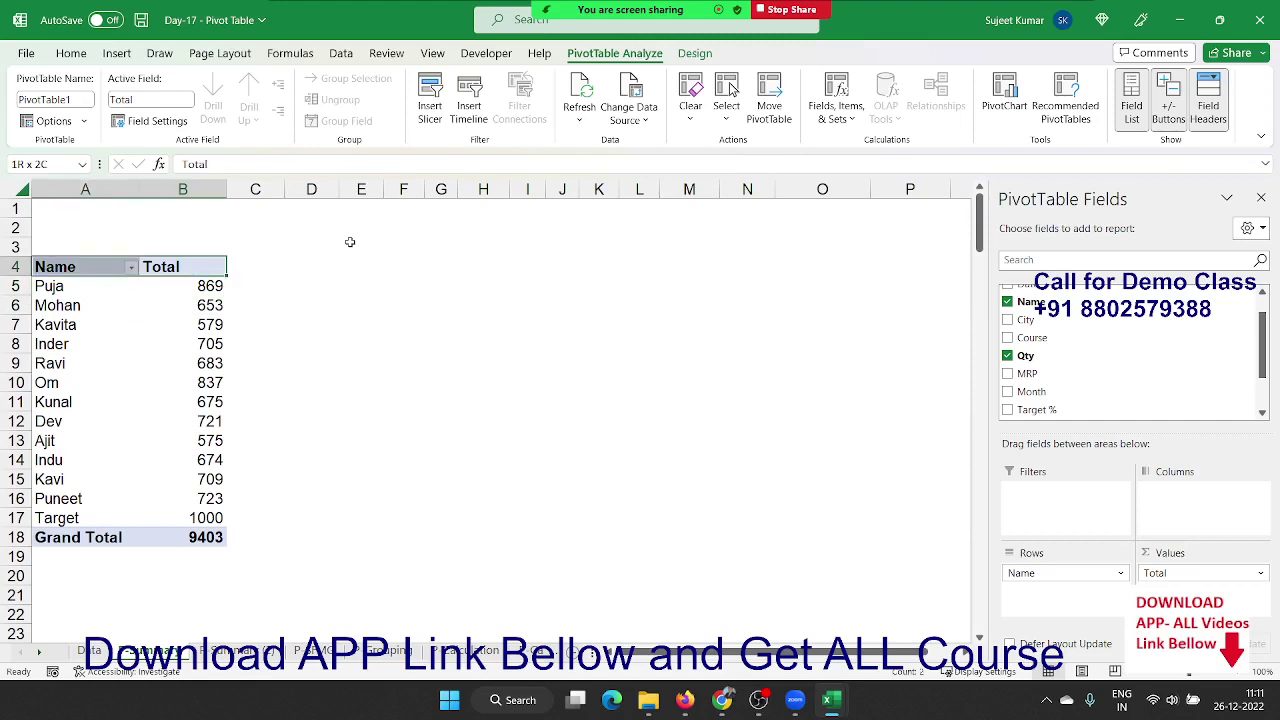
key(ctrl+shift+Down)
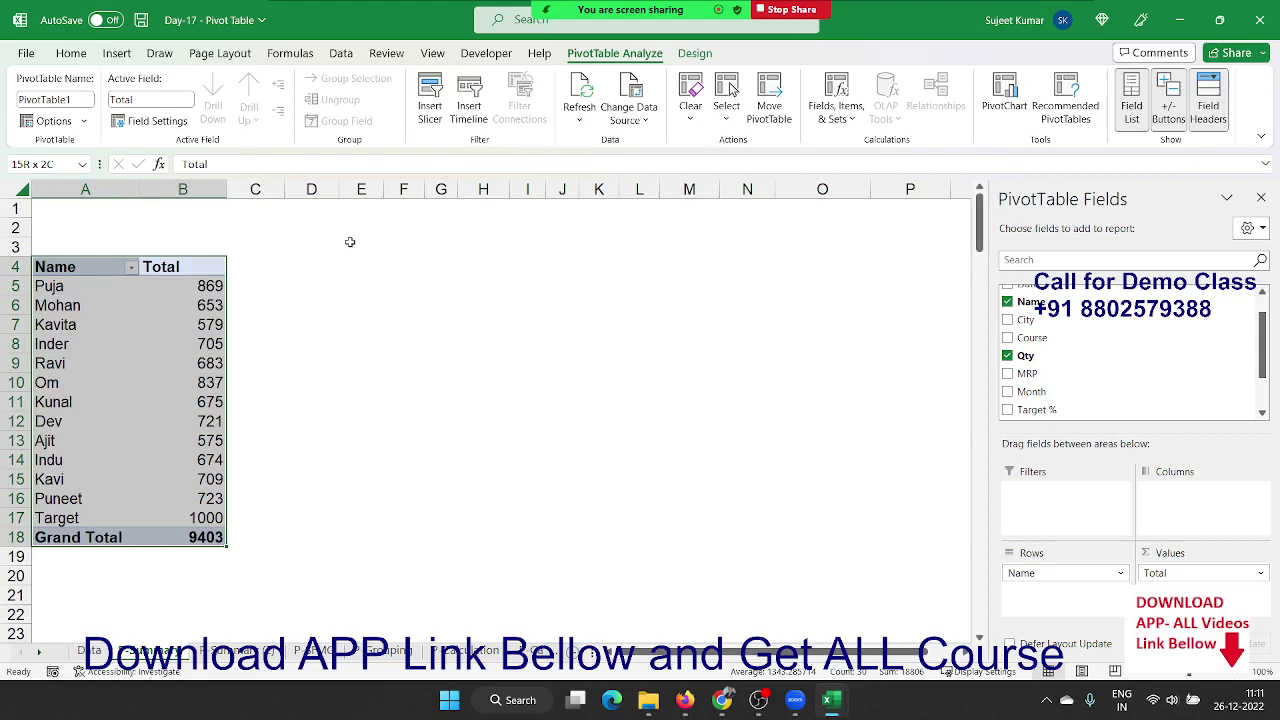
key(Down)
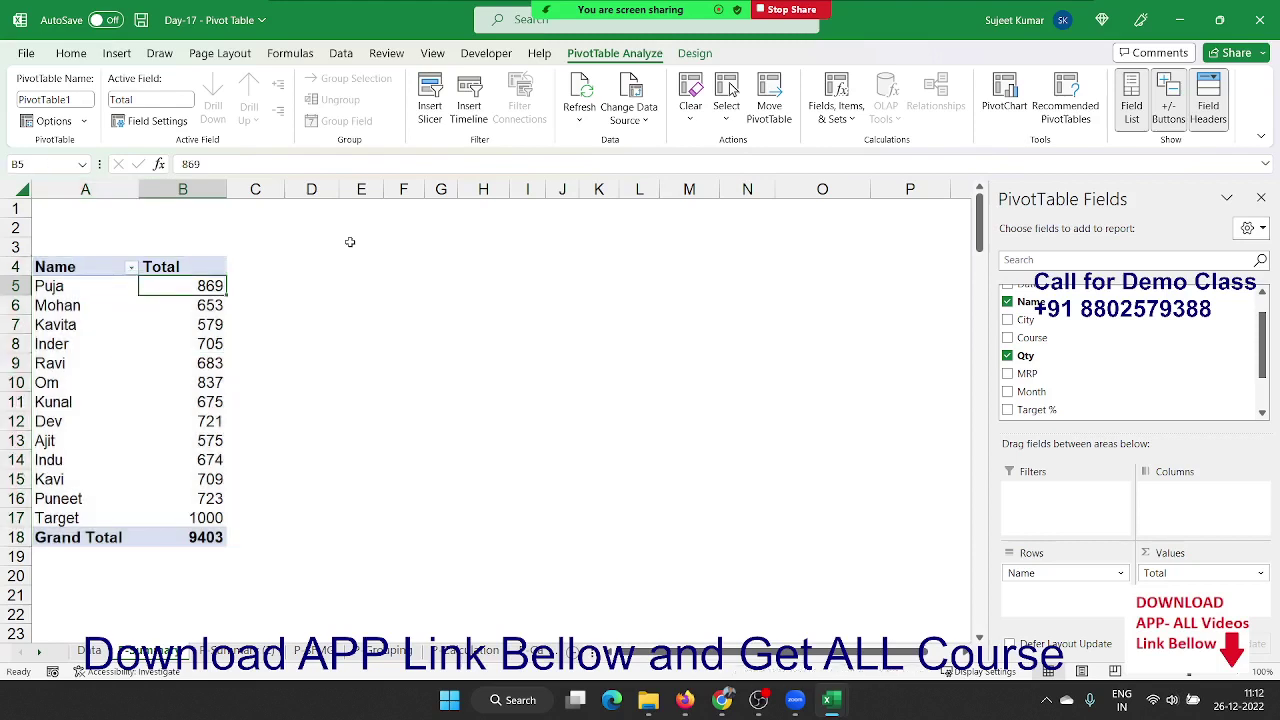
- Chart the pivot's Total by Name as a clustered column chart, moved and enlarged beside the table
key(Left)
key(Up)
key(ctrl+shift+Down)
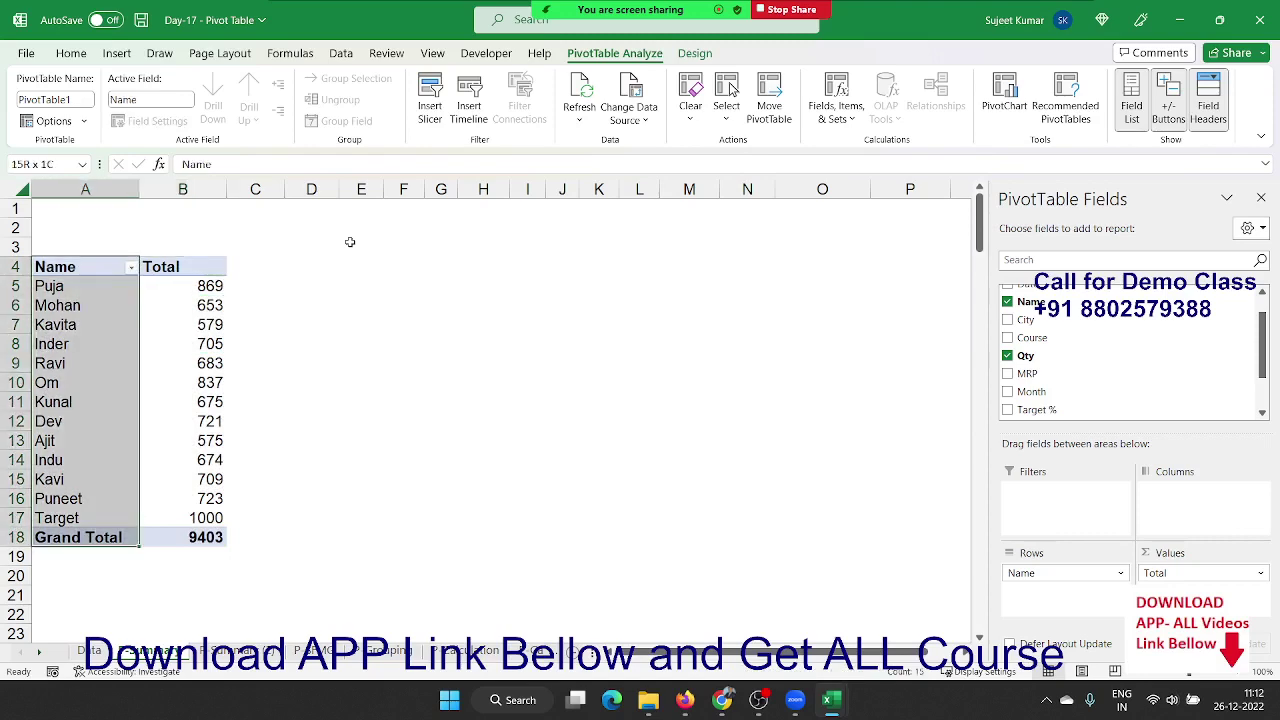
key(shift+Right)
click(116, 53)
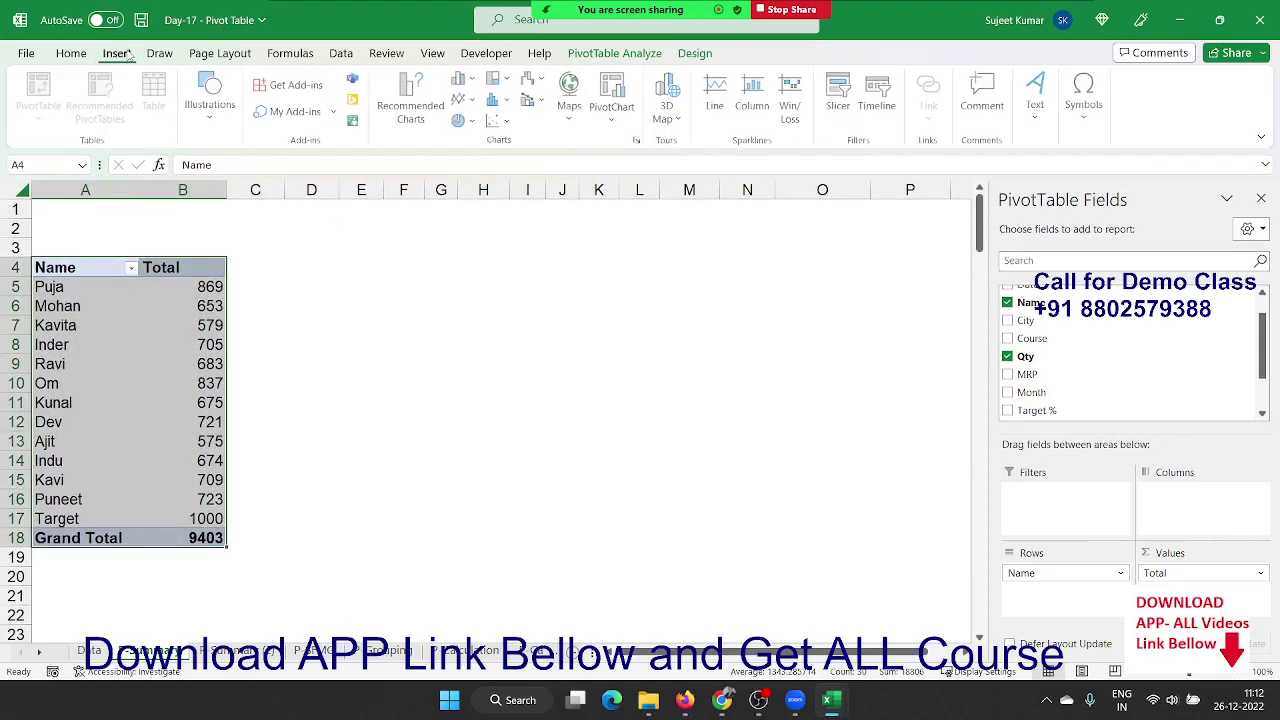
click(465, 80)
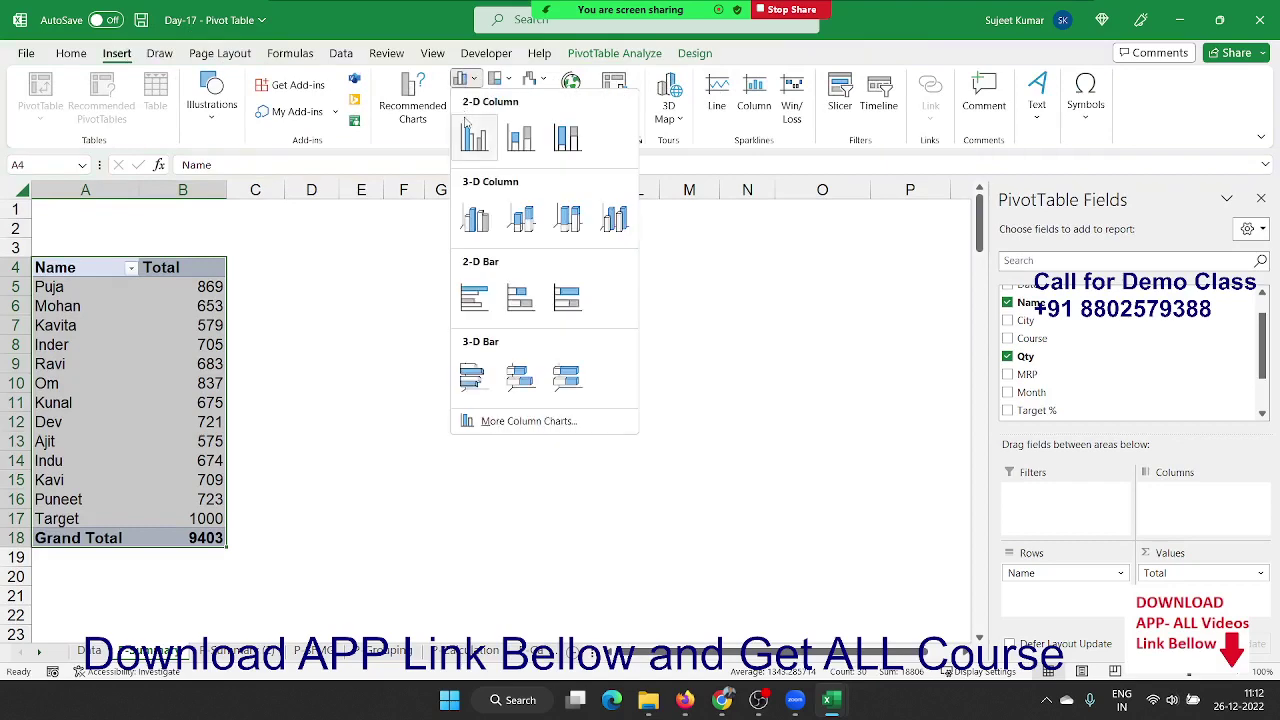
click(474, 138)
drag(414, 279, 360, 248)
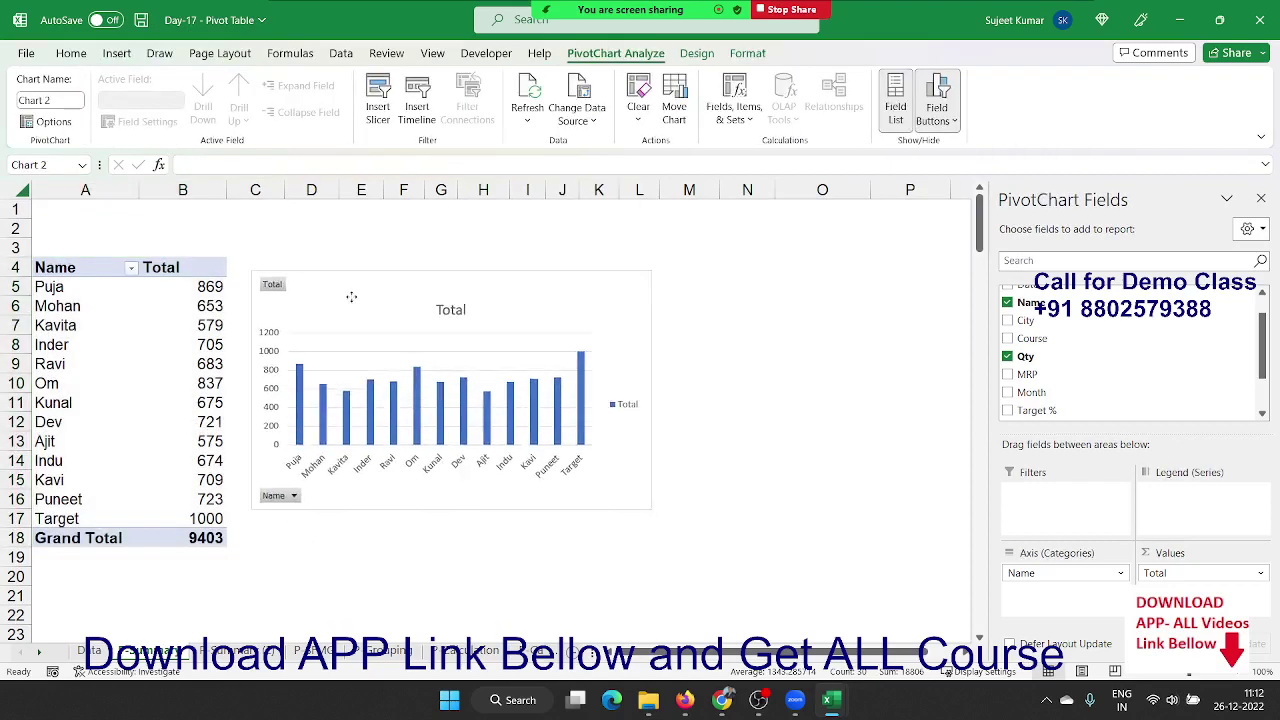
drag(647, 510, 719, 548)
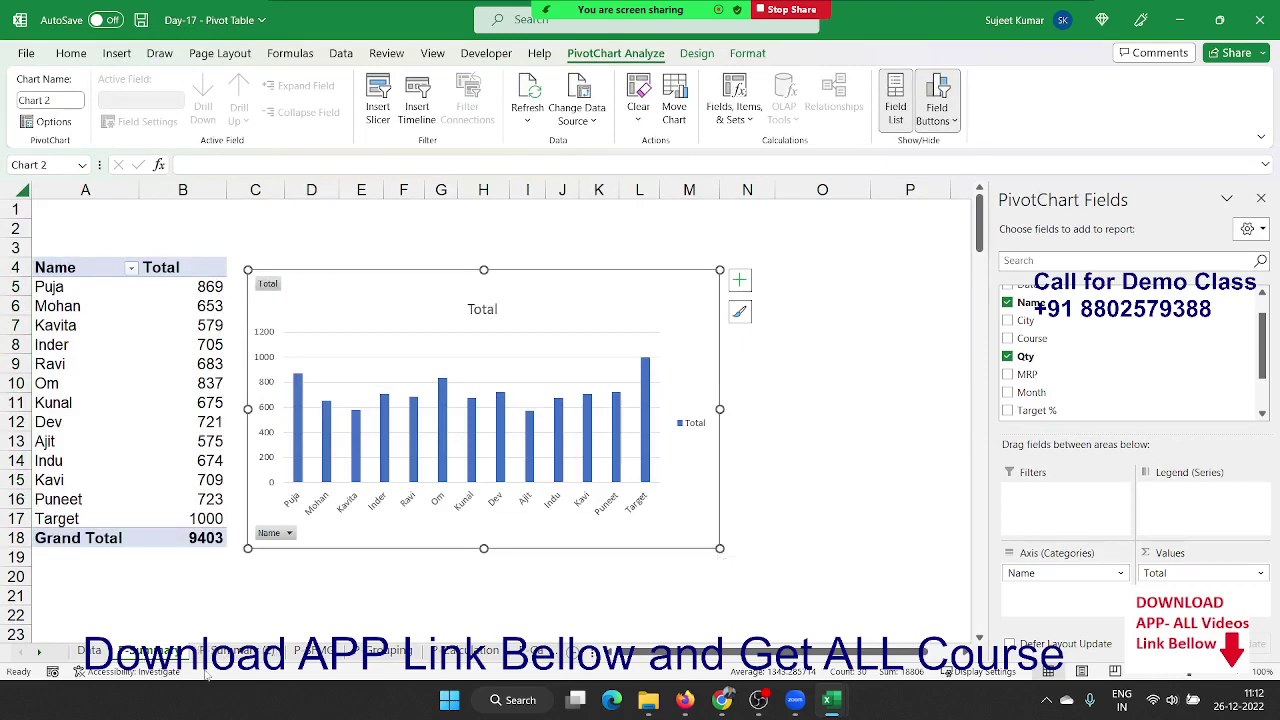
click(235, 651)
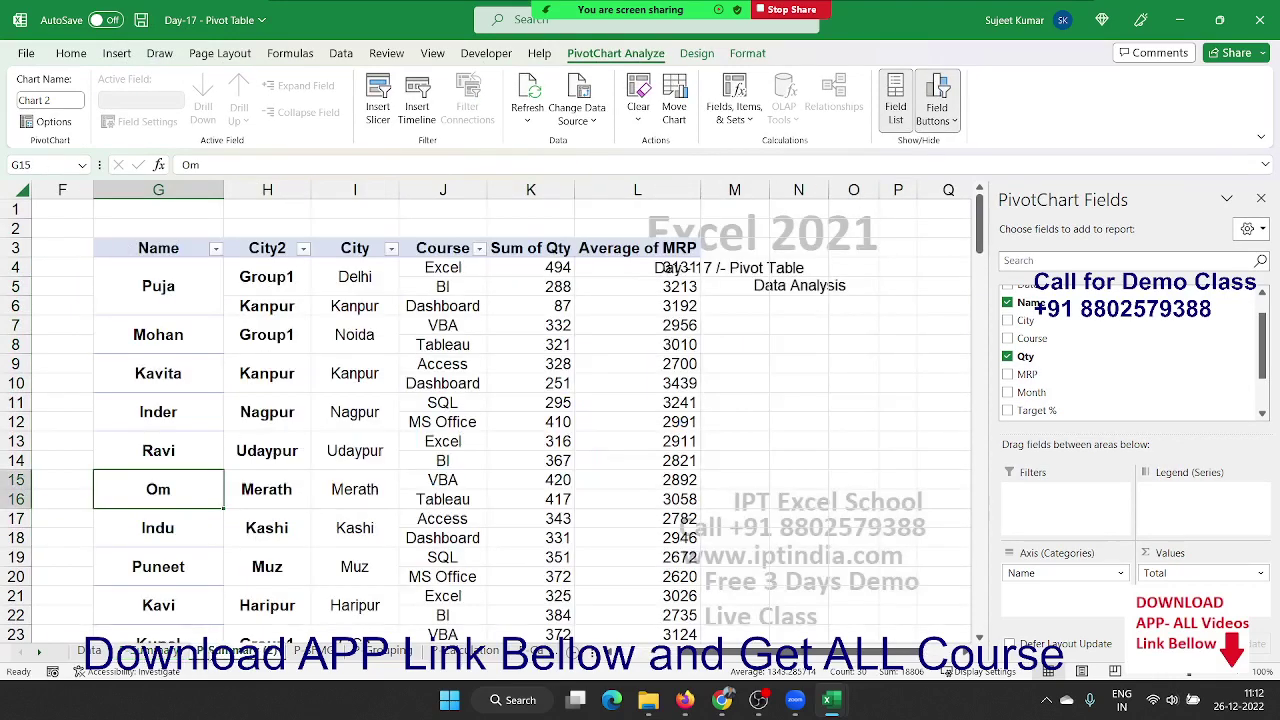
- Delete everything on the P Summary (2) sheet, then go to the Data sheet
click(15, 188)
key(Delete)
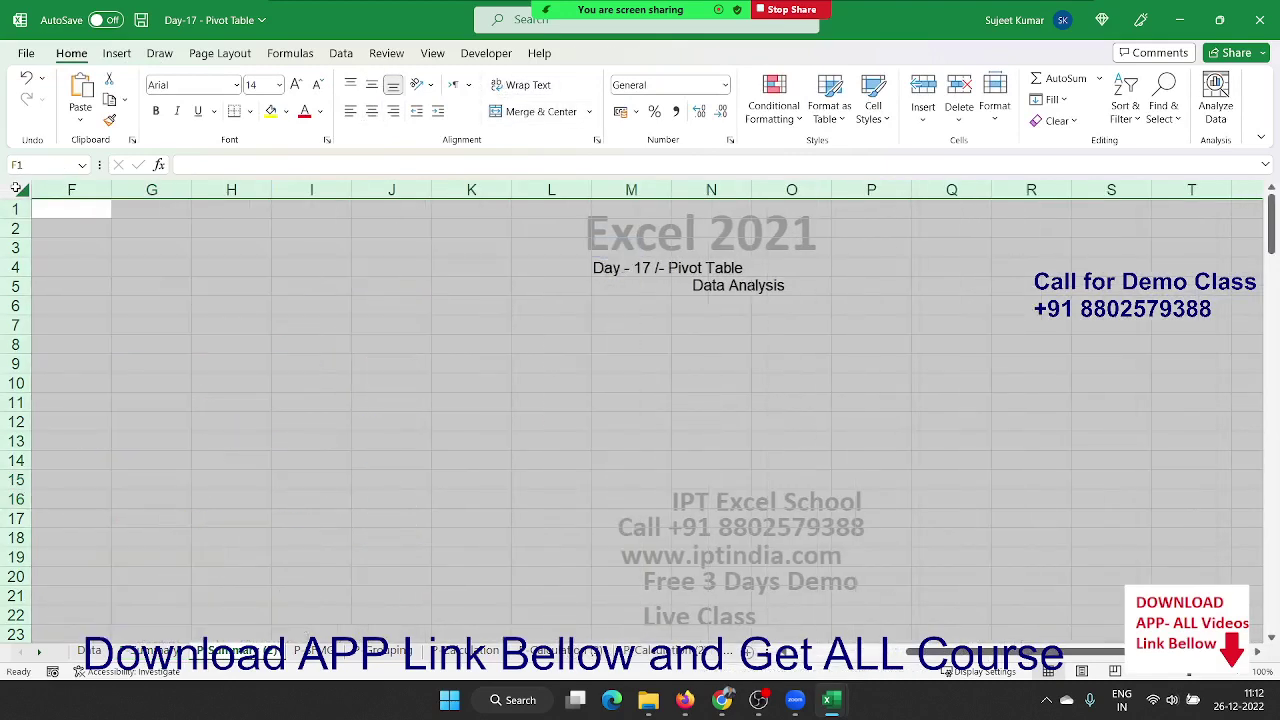
click(95, 651)
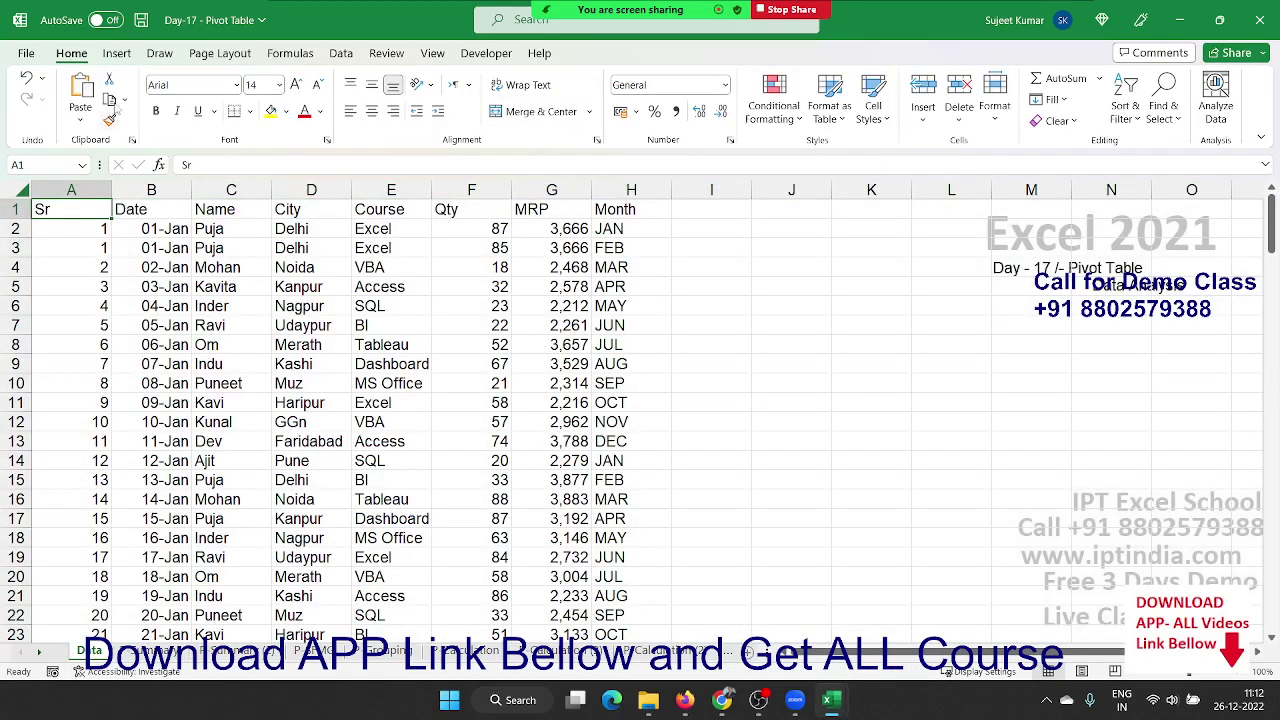
- Insert a PivotTable from the Data range at 'P Summary (2)'!$F$1 on the existing sheet
click(120, 53)
click(40, 92)
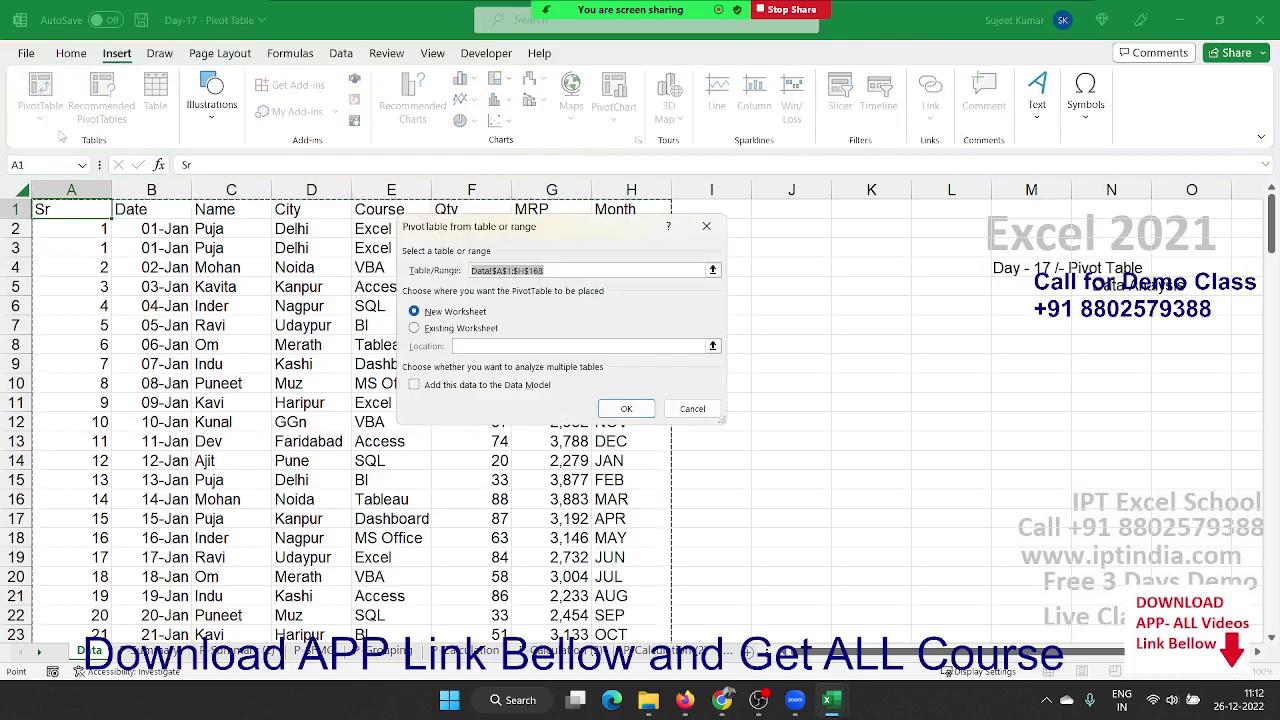
click(438, 328)
click(265, 650)
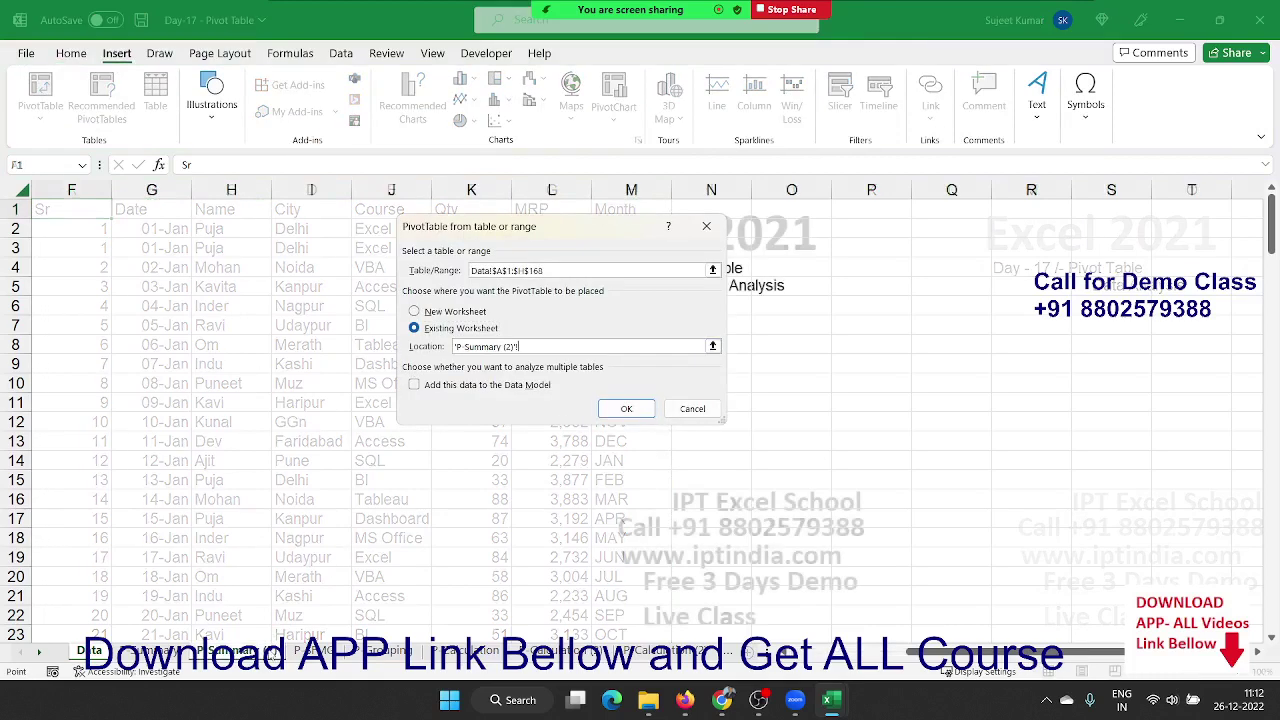
click(75, 210)
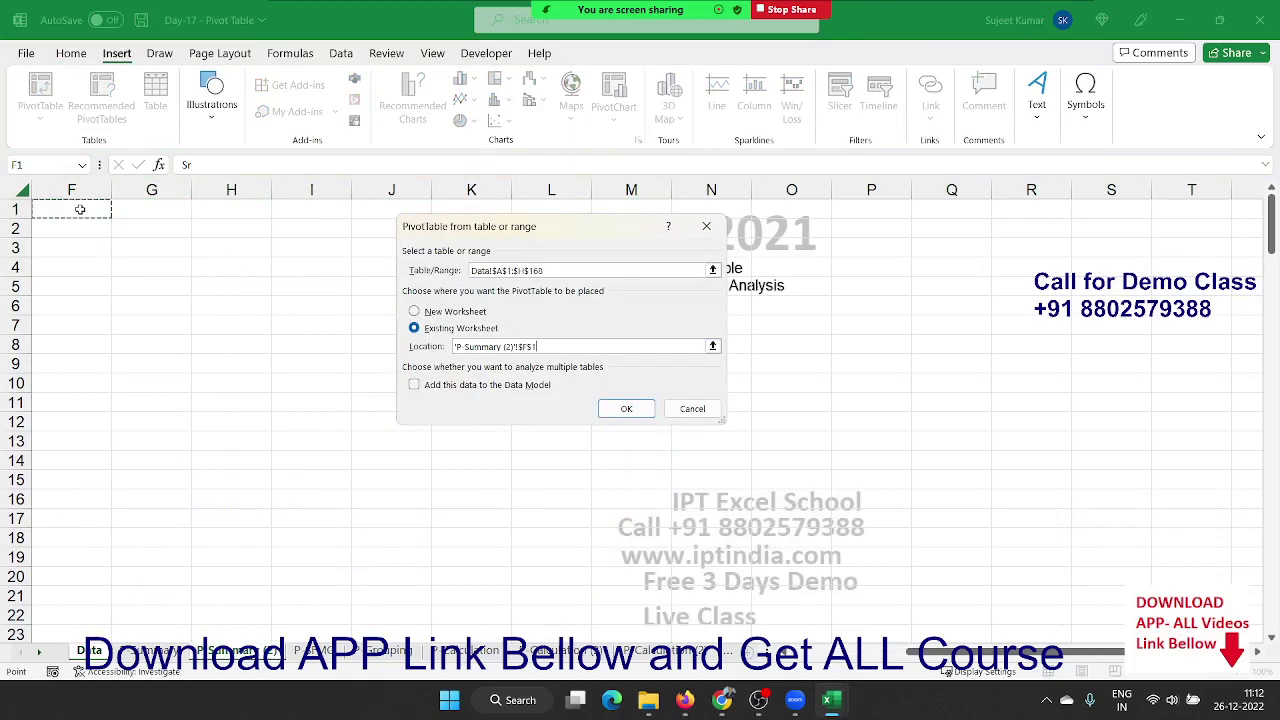
click(626, 408)
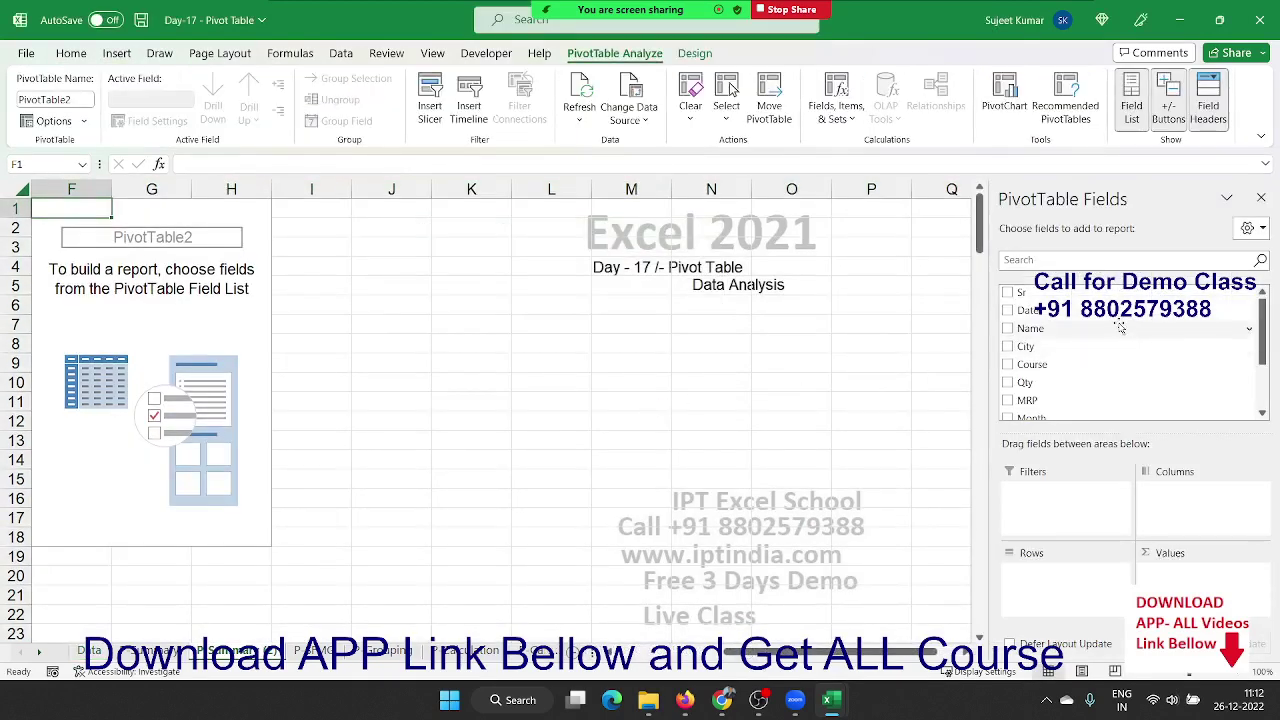
- Put Name in the pivot rows and add Qty and MRP as summed values
click(1120, 330)
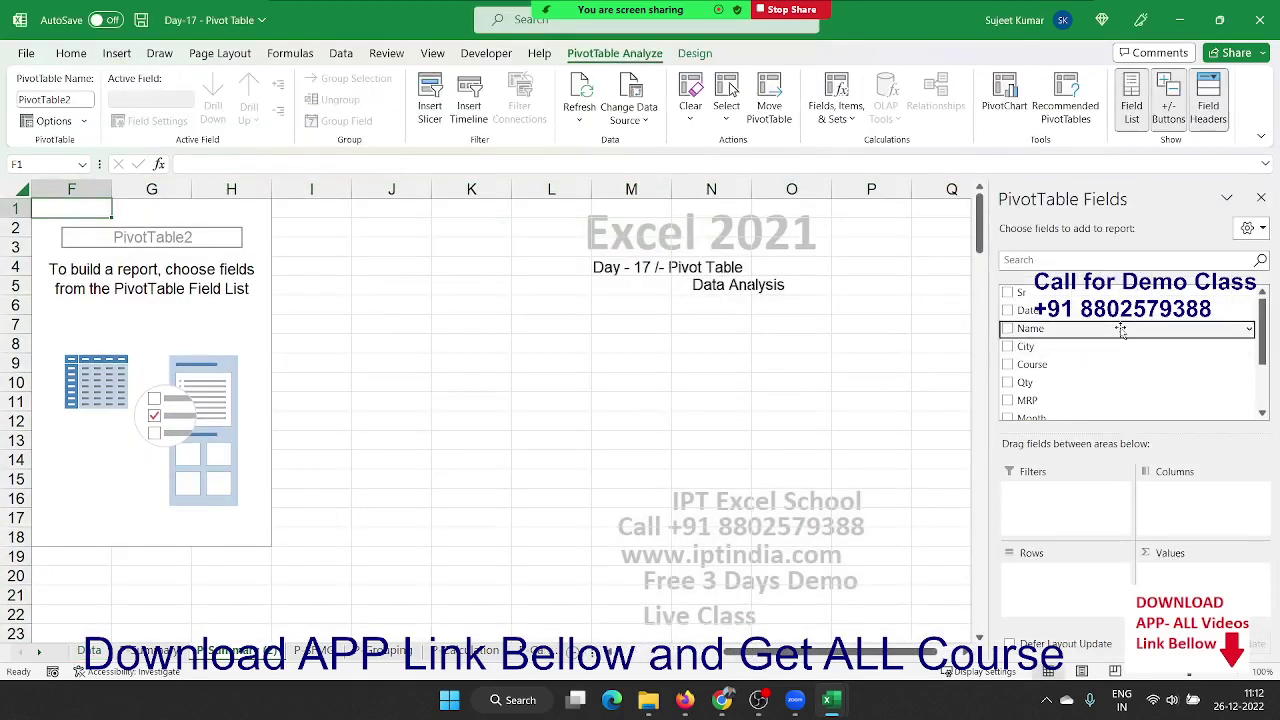
drag(1120, 330, 1085, 600)
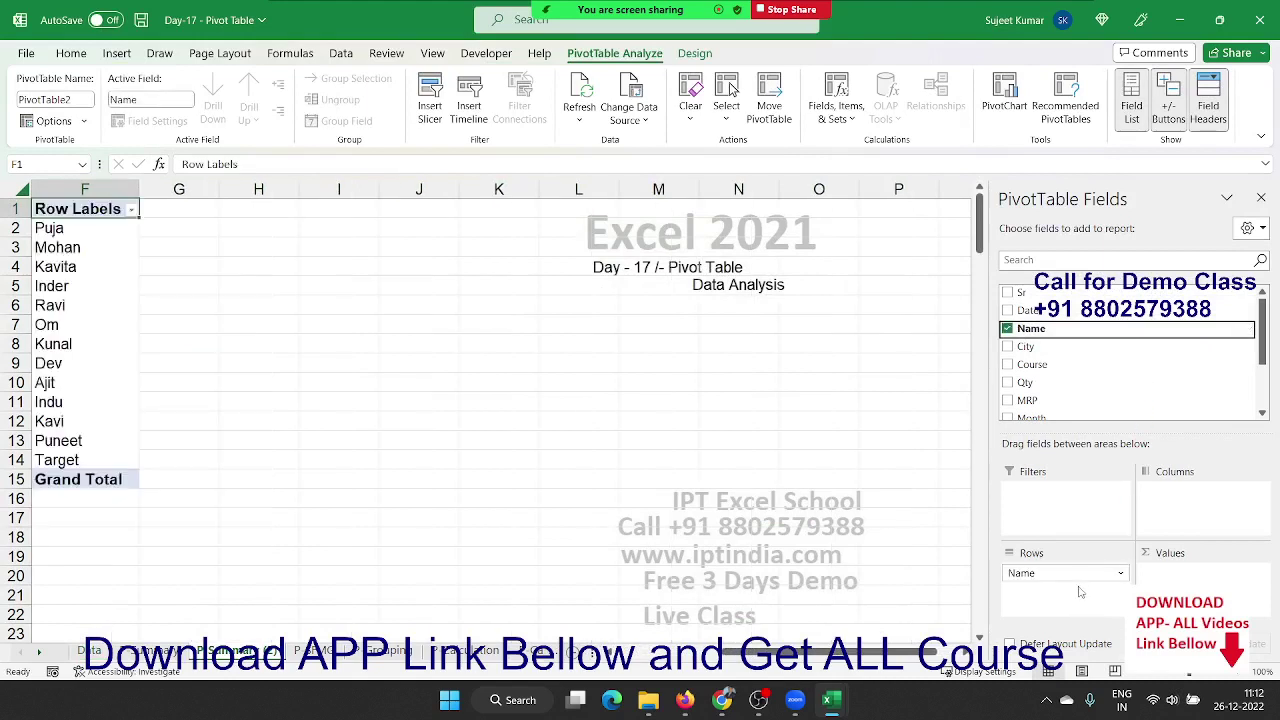
drag(1040, 383, 1175, 552)
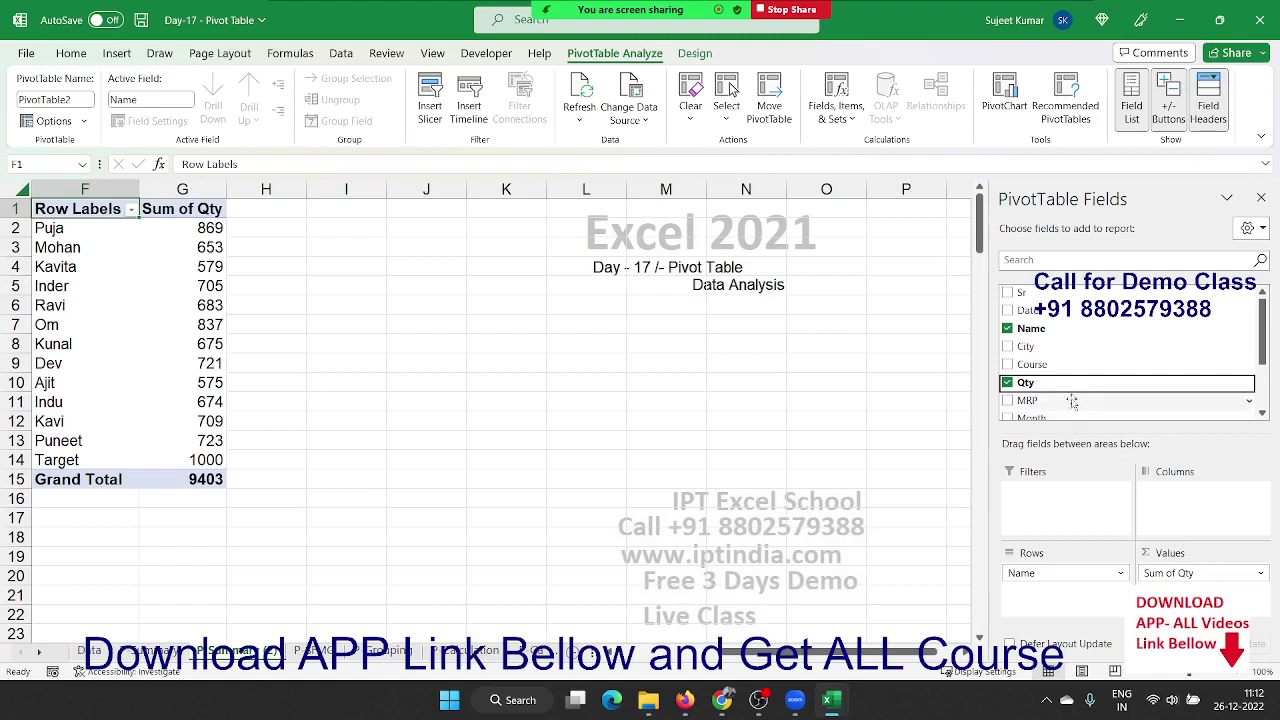
drag(1030, 400, 1195, 580)
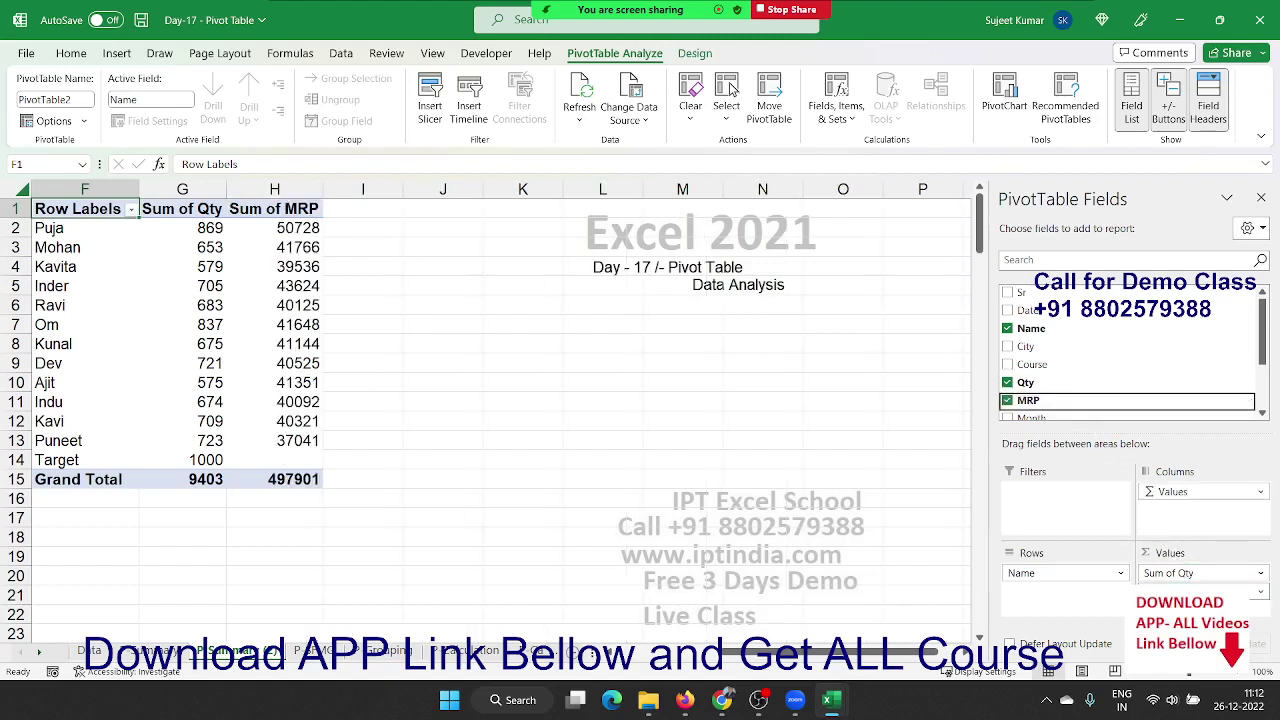
click(1200, 591)
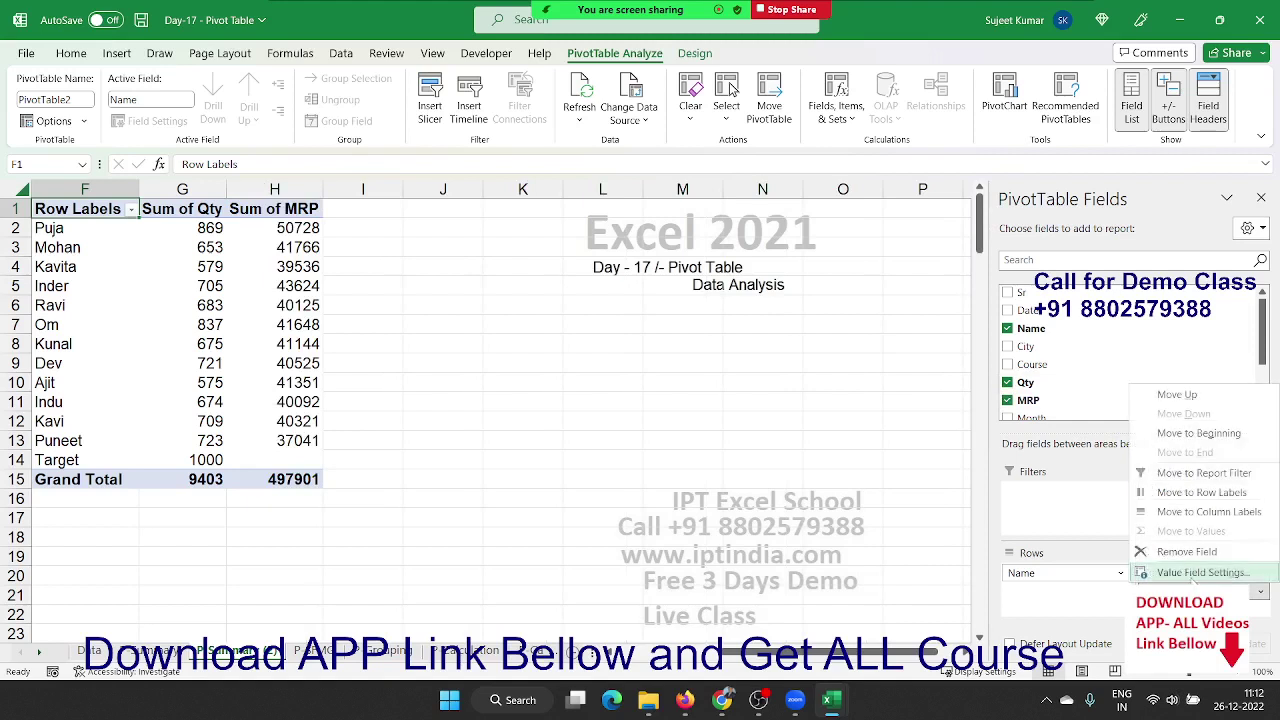
- Change the MRP value field to summarise by Average instead of Sum
click(1193, 573)
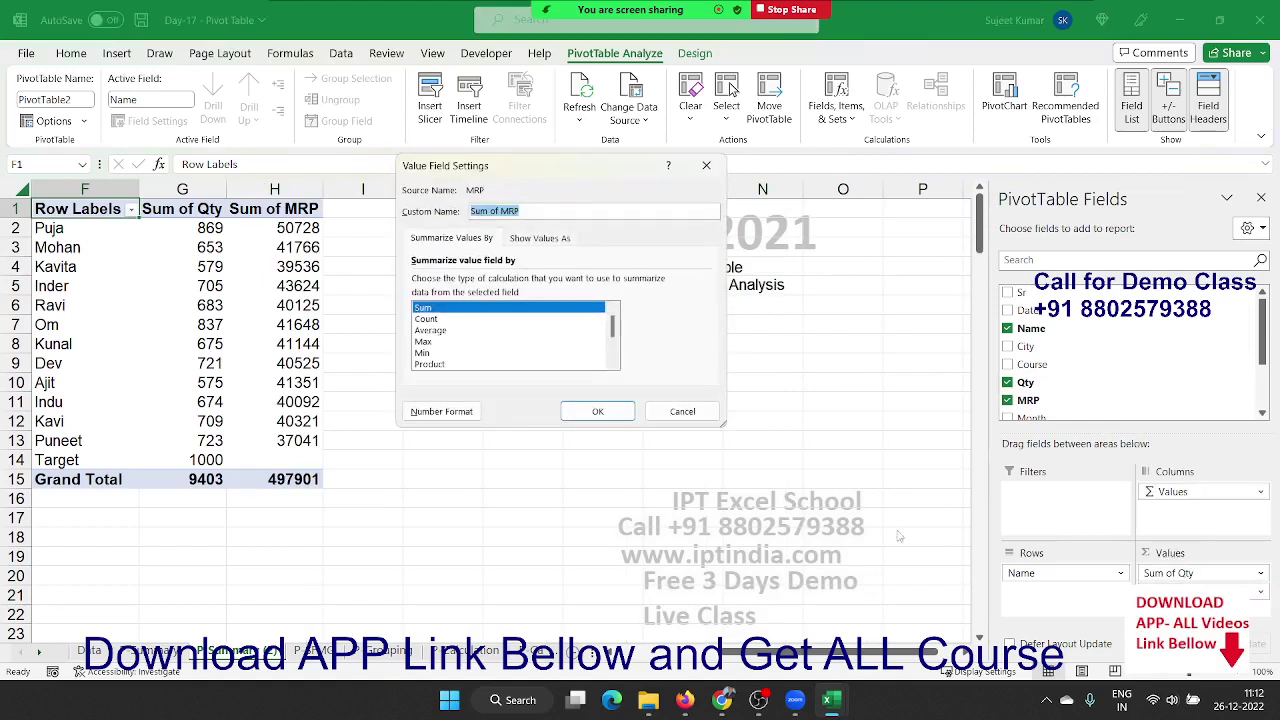
click(430, 330)
click(595, 411)
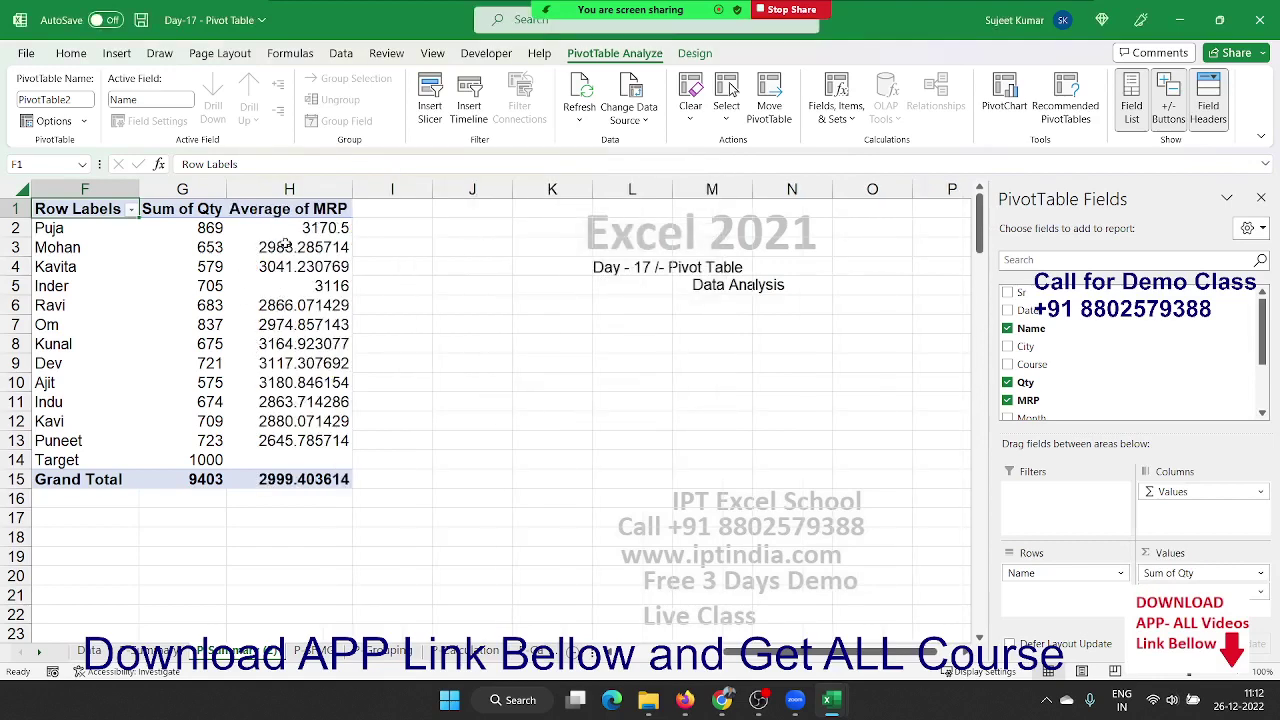
drag(286, 228, 264, 440)
- Give Average of MRP the custom number format 0 so it shows whole numbers
click(1157, 580)
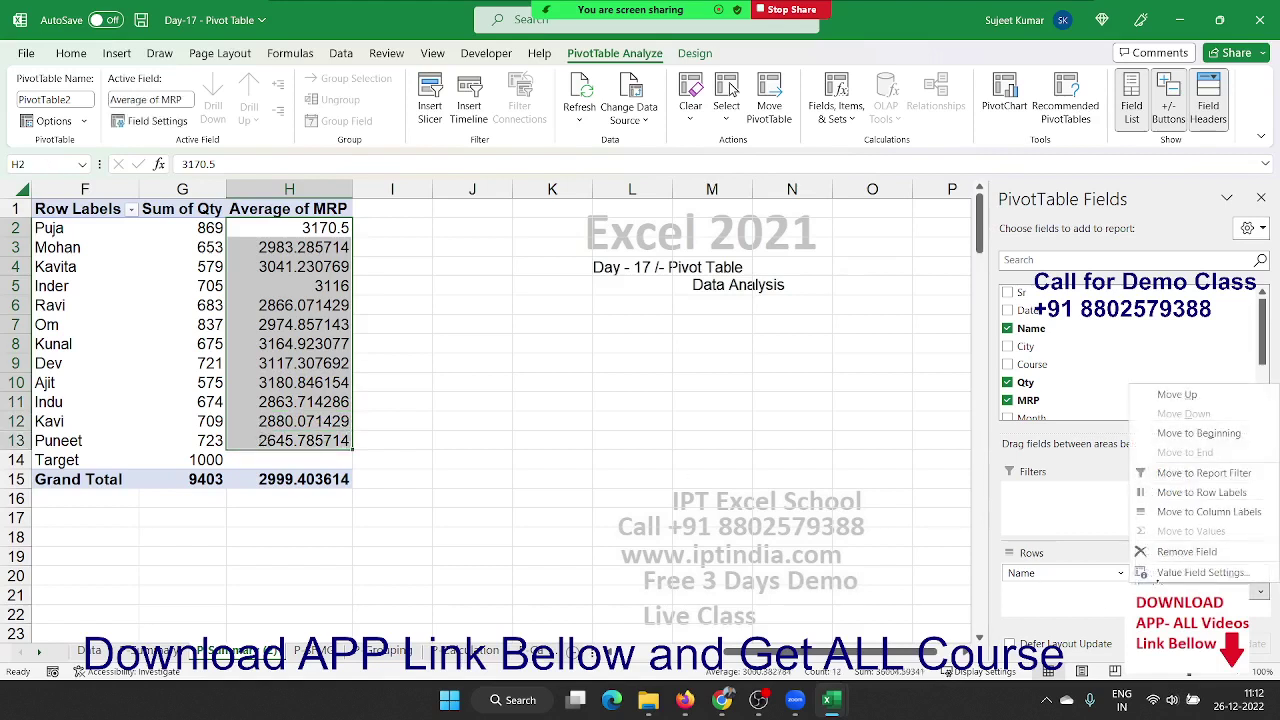
click(1163, 571)
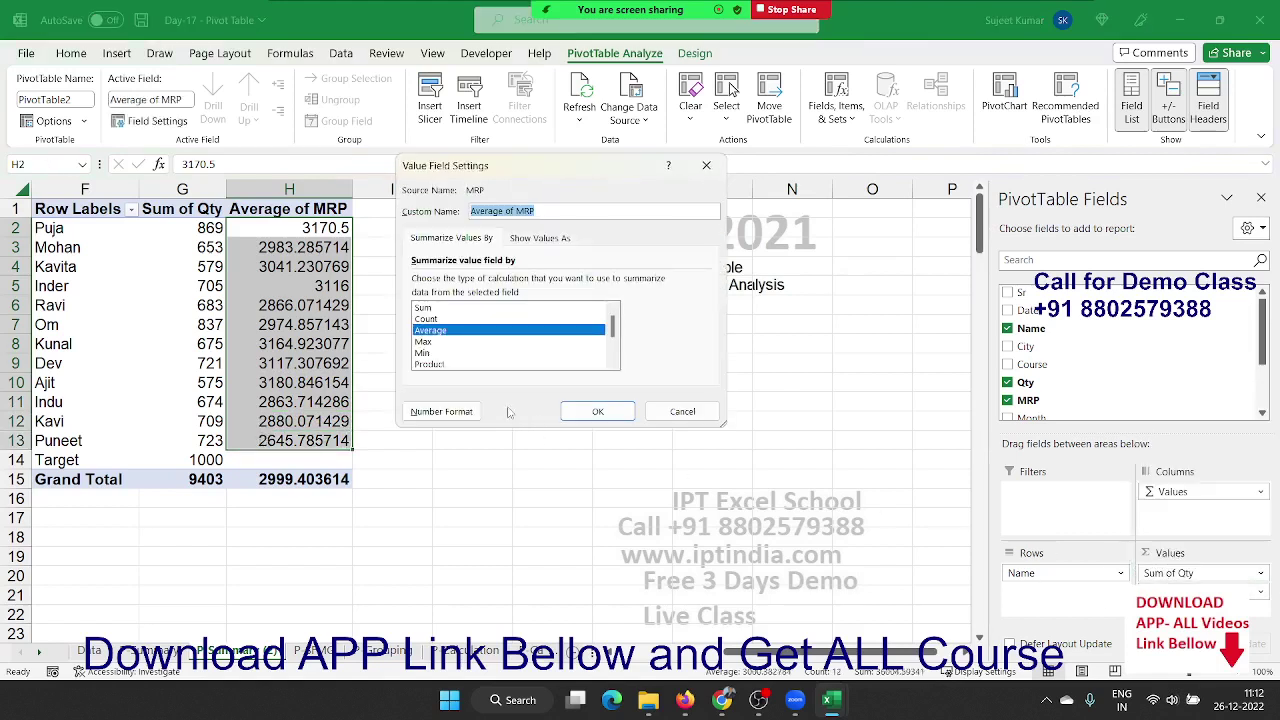
click(456, 416)
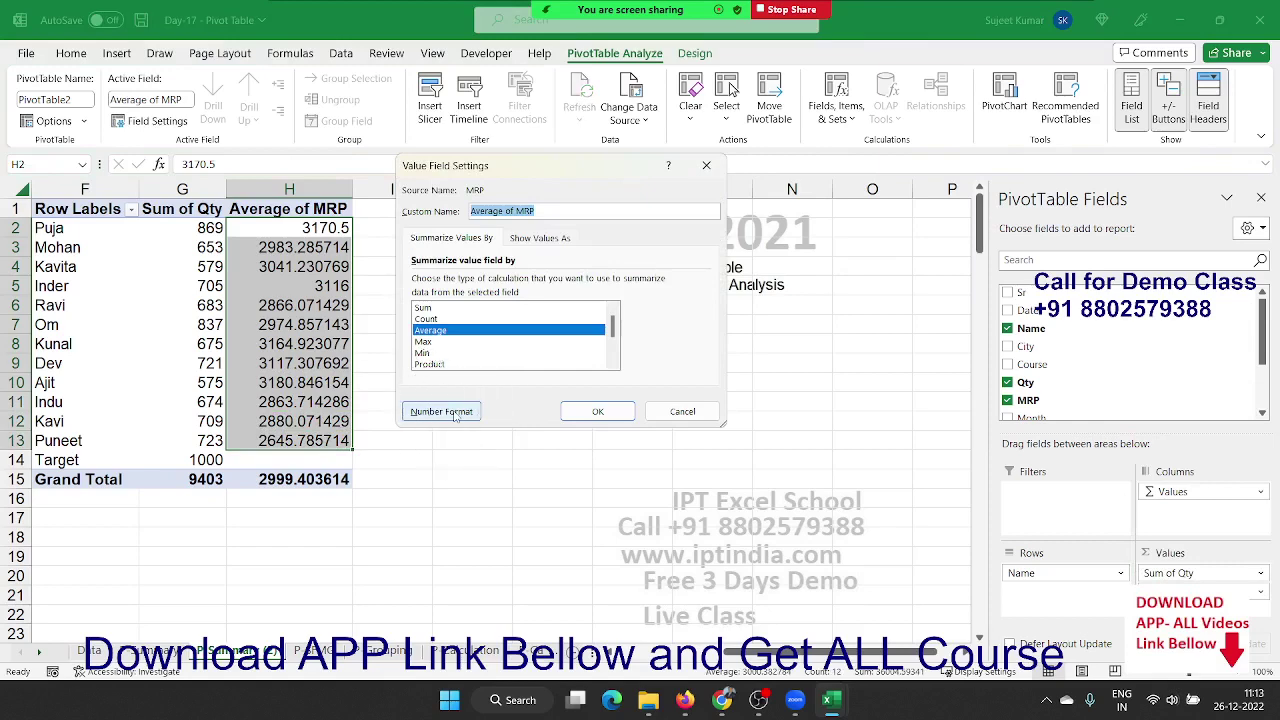
click(455, 416)
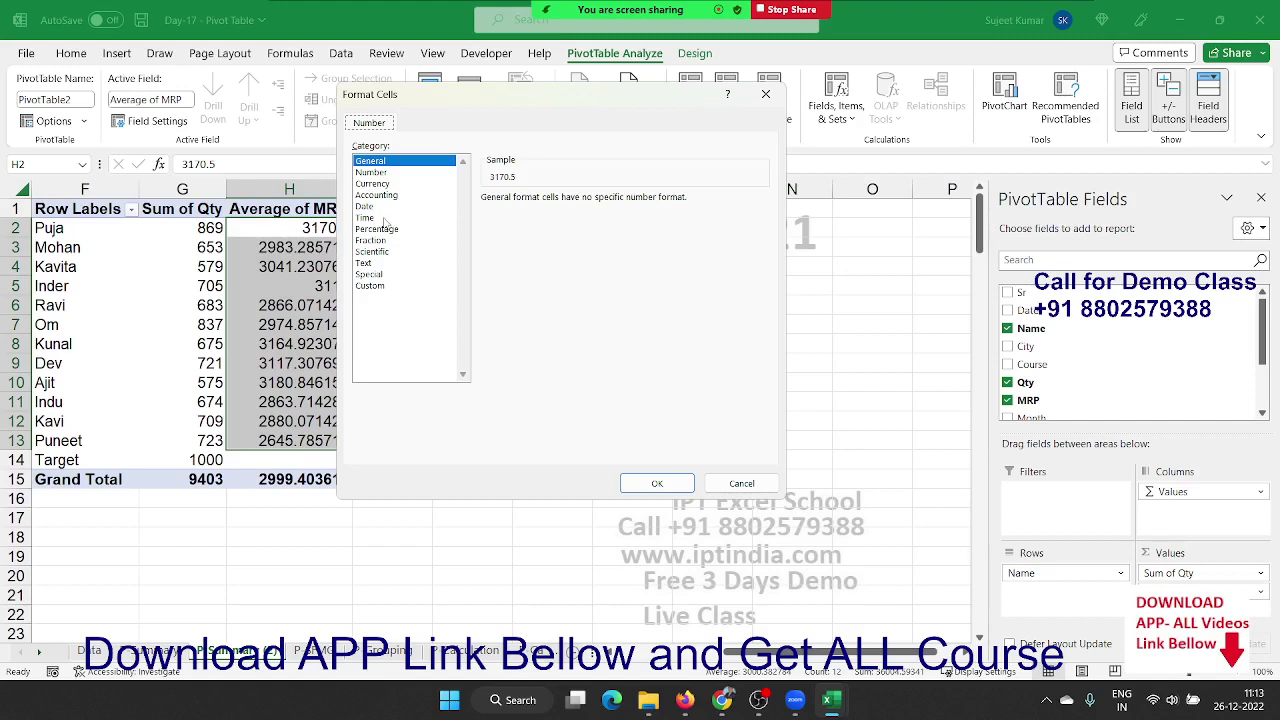
click(369, 286)
double_click(502, 212)
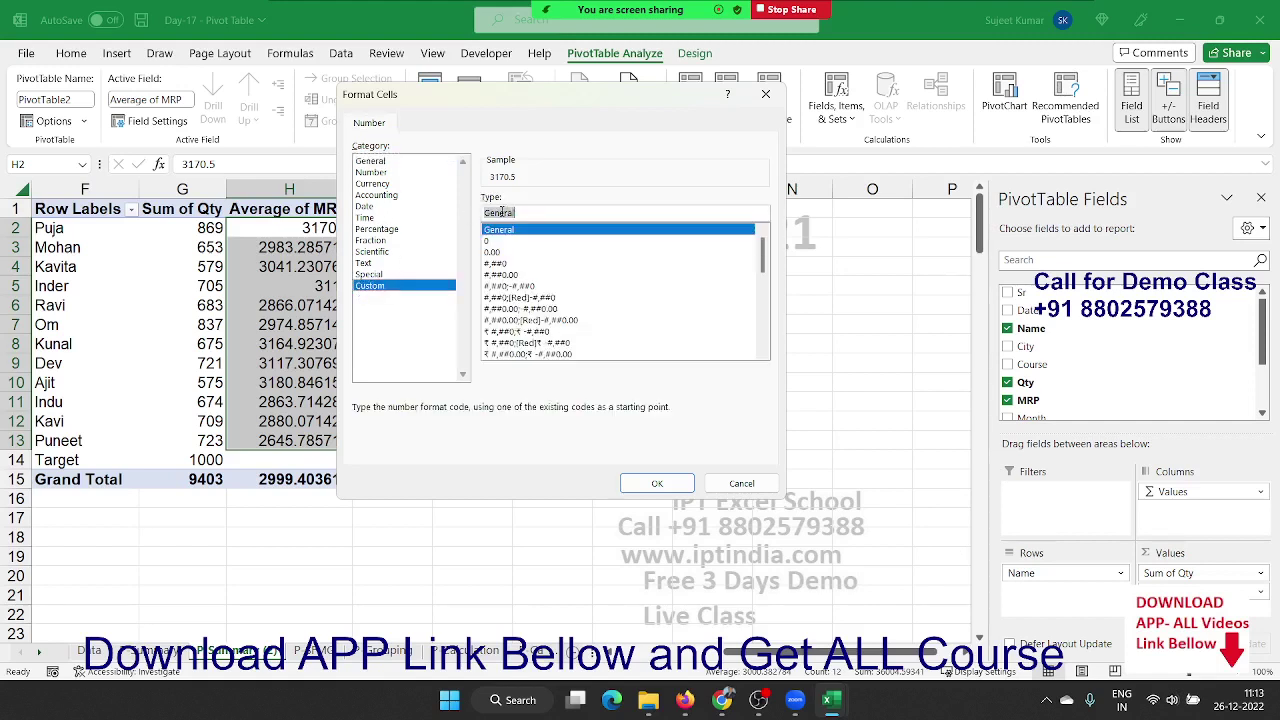
text(0)
click(665, 484)
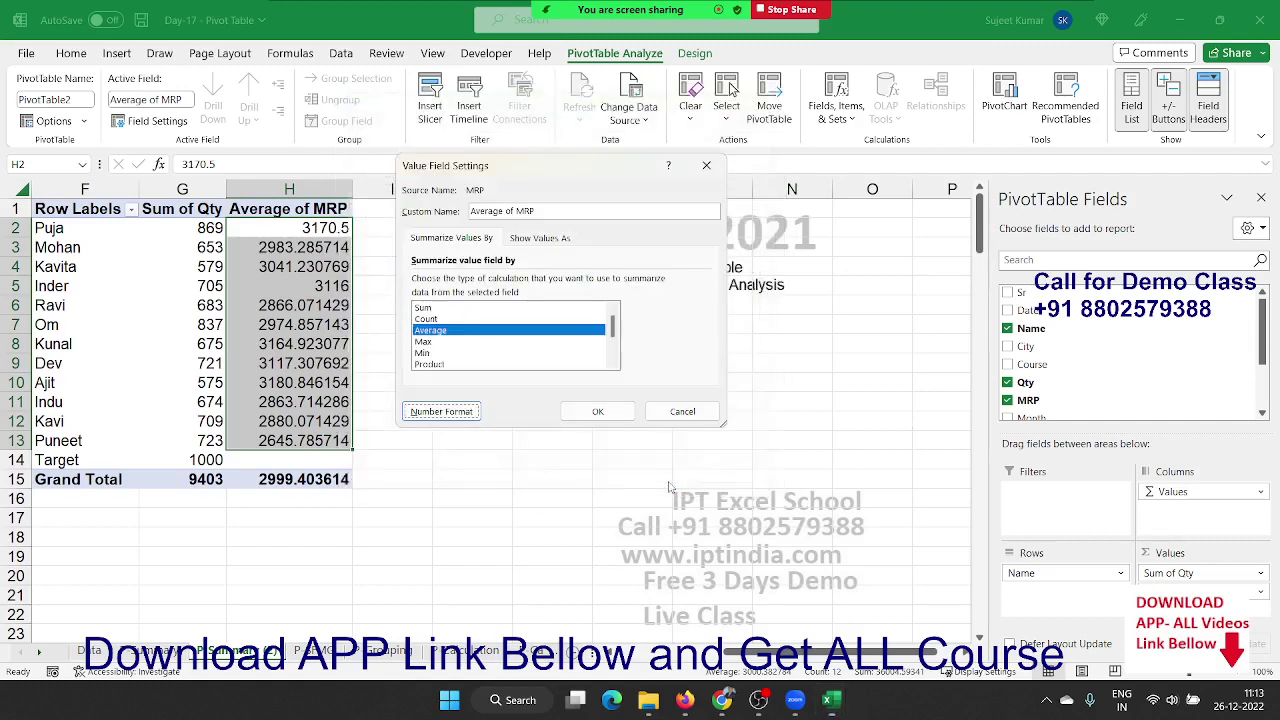
click(630, 406)
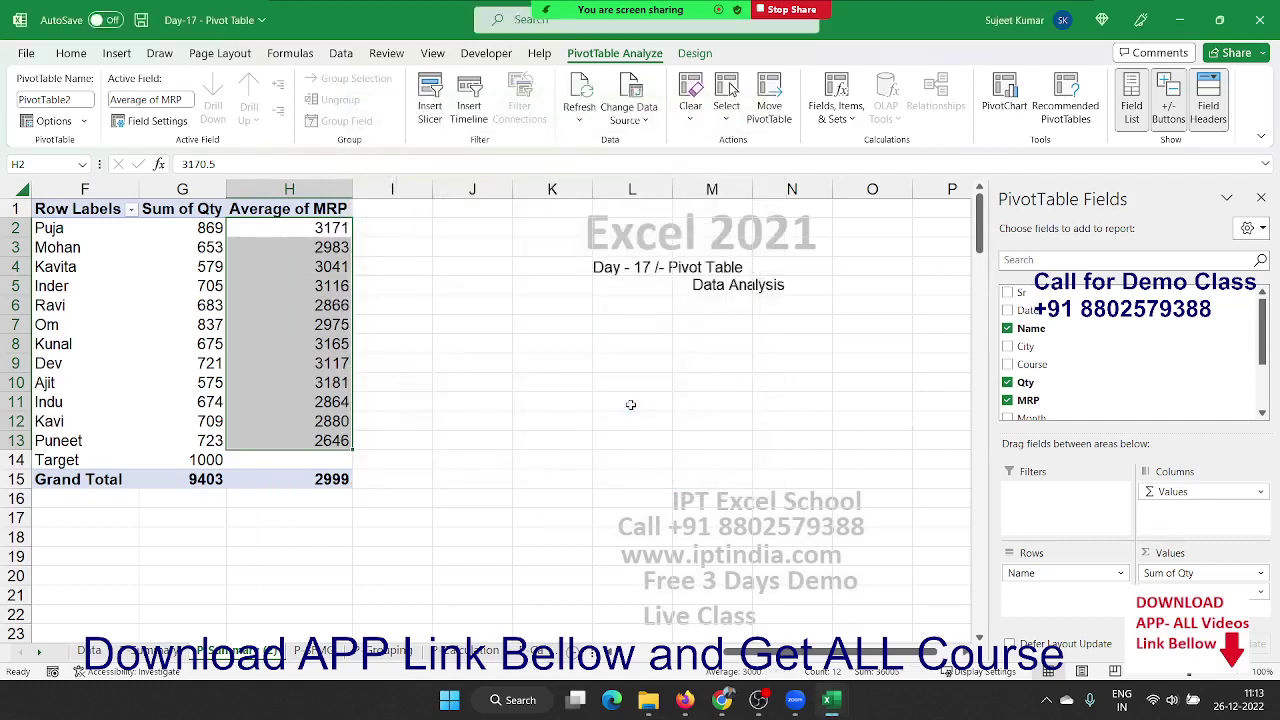
- Remove Average of MRP from the pivot's values, leaving only Sum of Qty
click(71, 53)
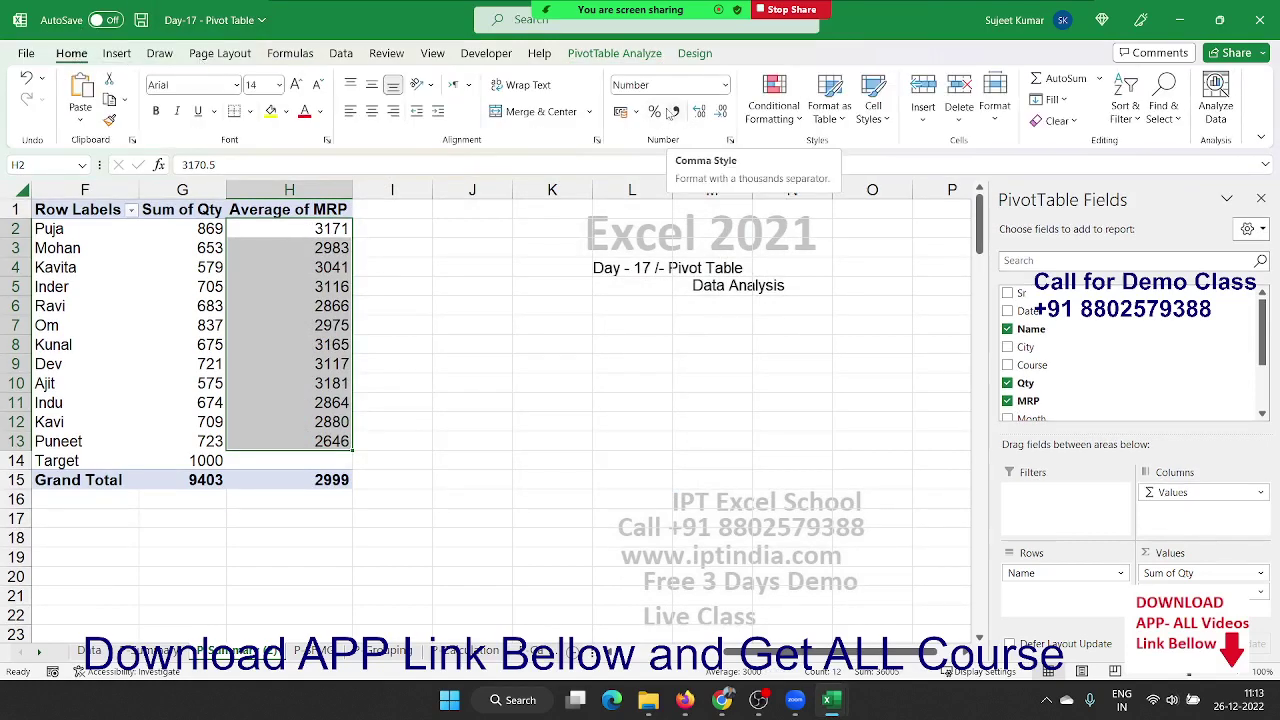
click(258, 365)
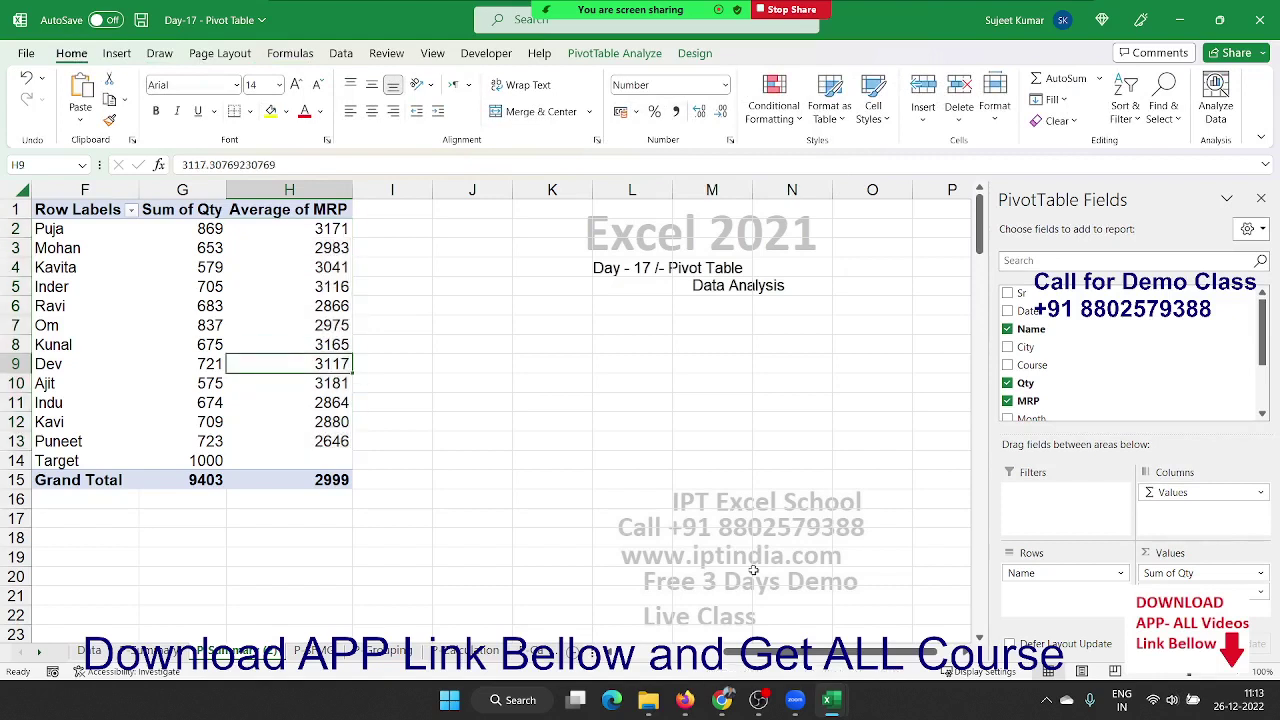
drag(1200, 591, 1193, 350)
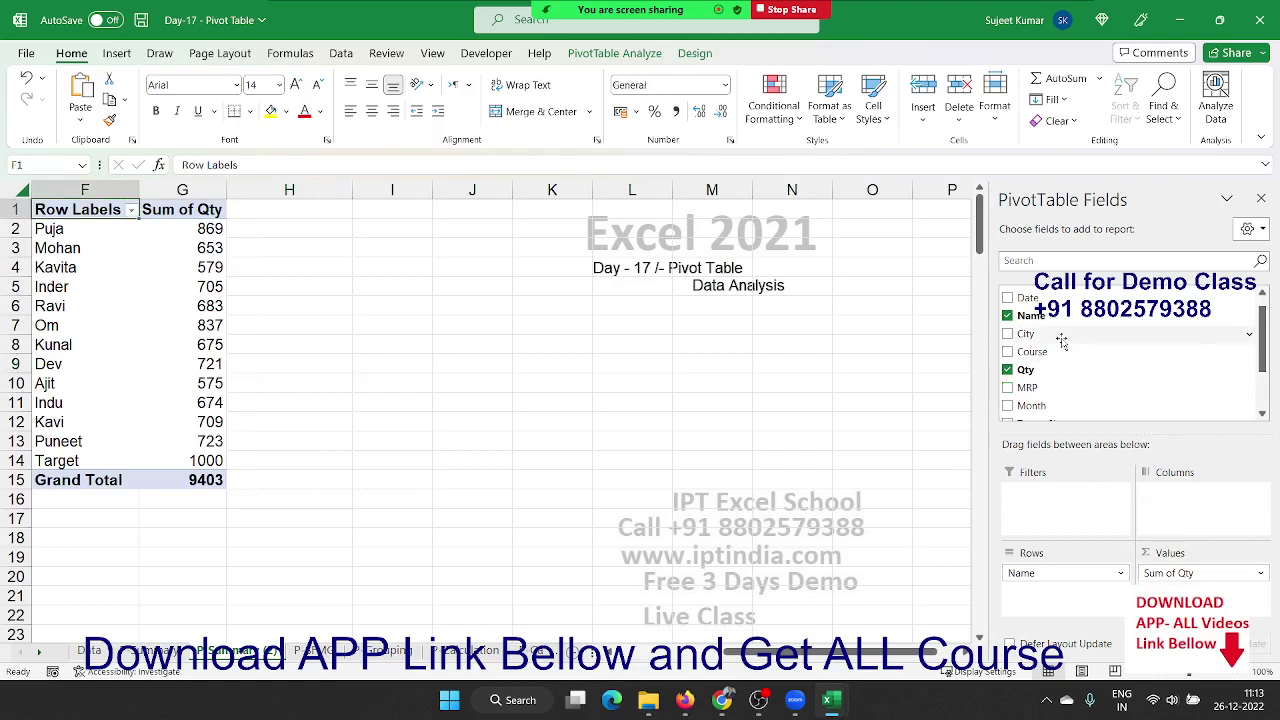
- Add City as column headings to make a Name-by-City cross-tab of Sum of Qty
drag(1029, 338, 1189, 510)
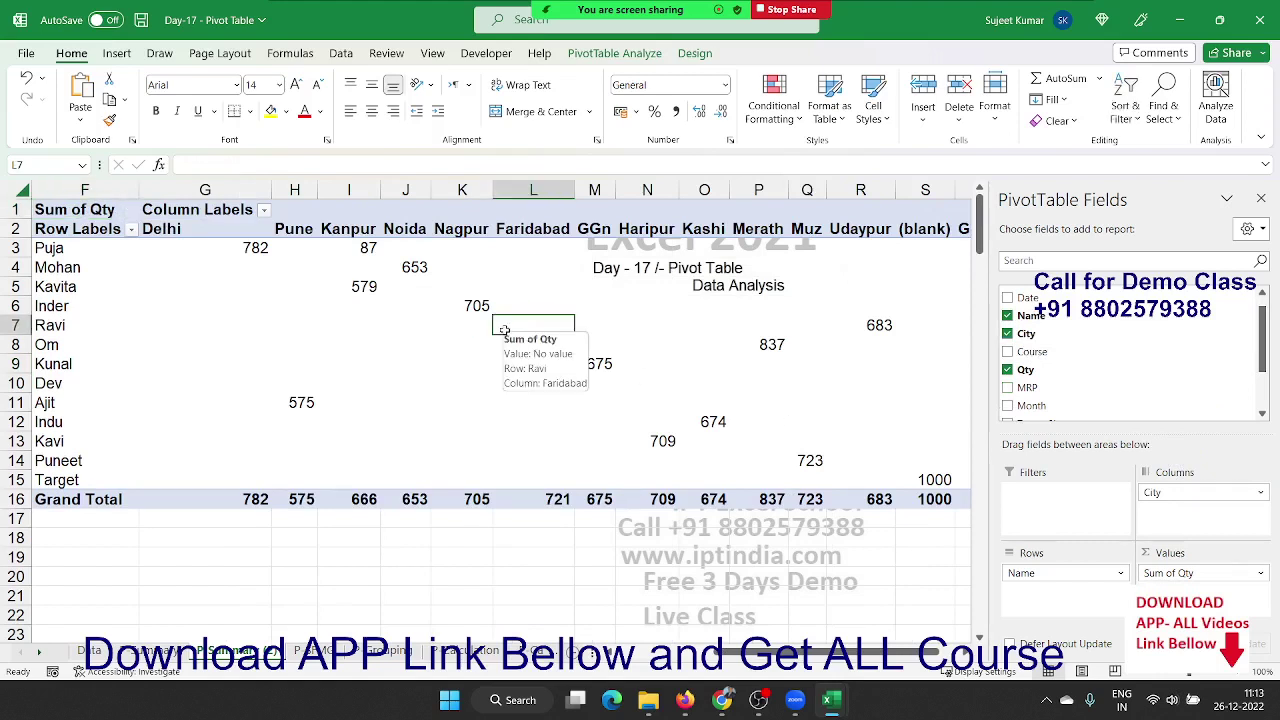
drag(294, 437, 285, 272)
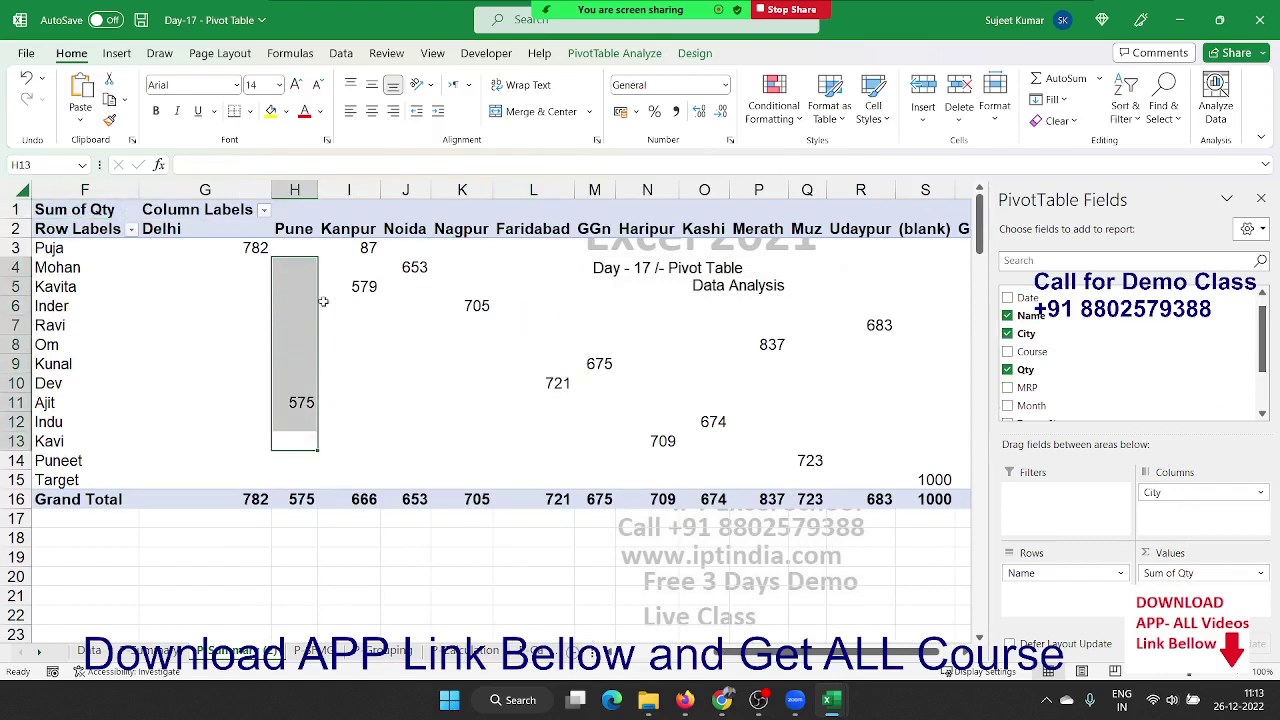
click(405, 305)
- Set PivotTable Options so empty cells show 0
click(525, 383)
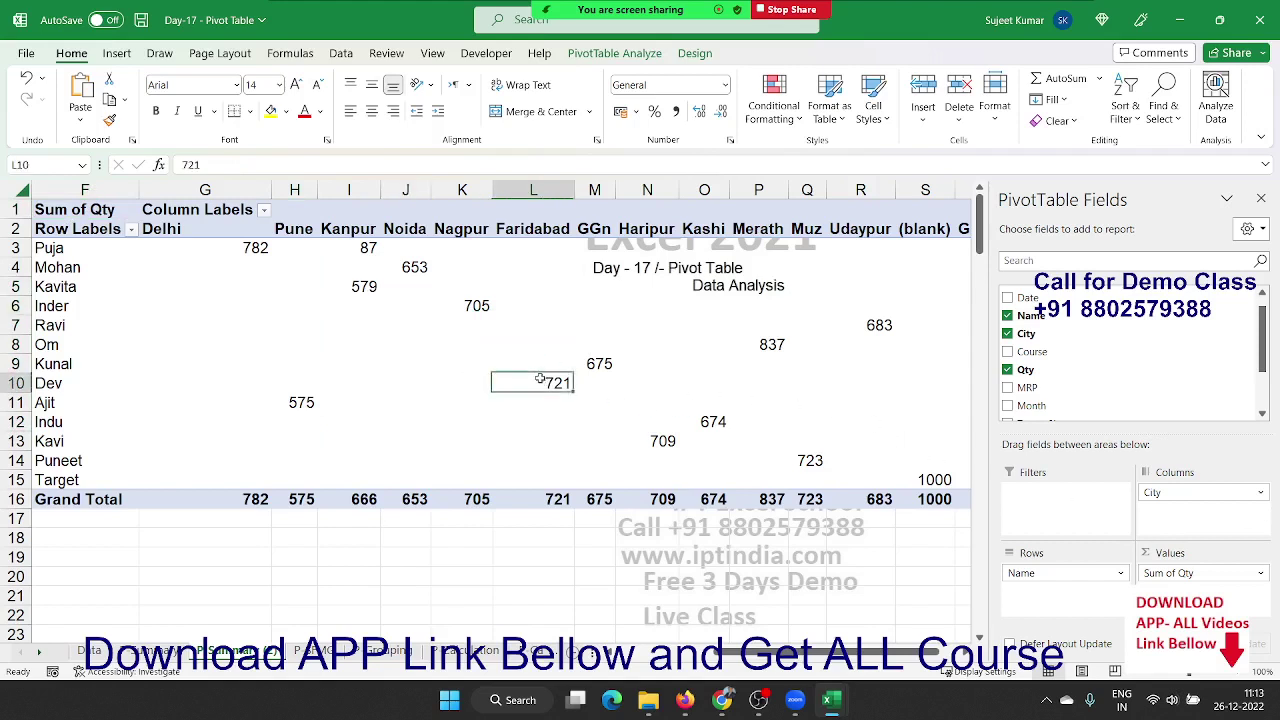
right_click(526, 343)
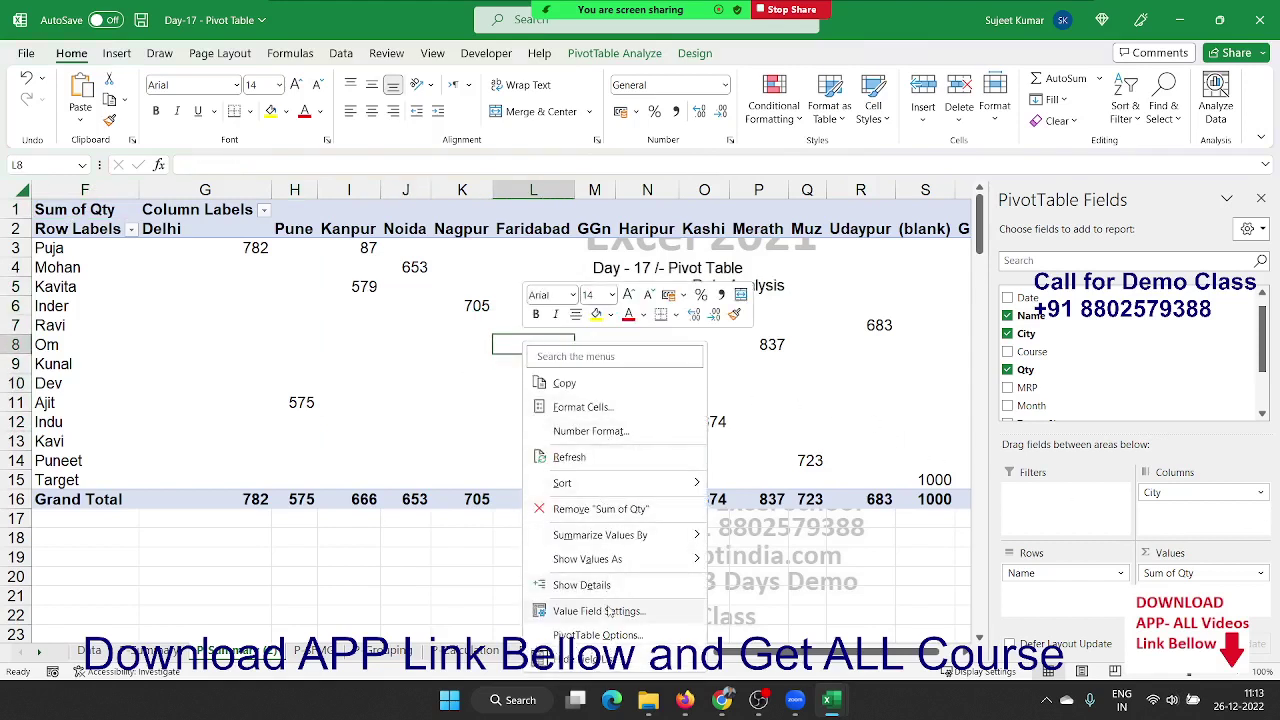
click(597, 635)
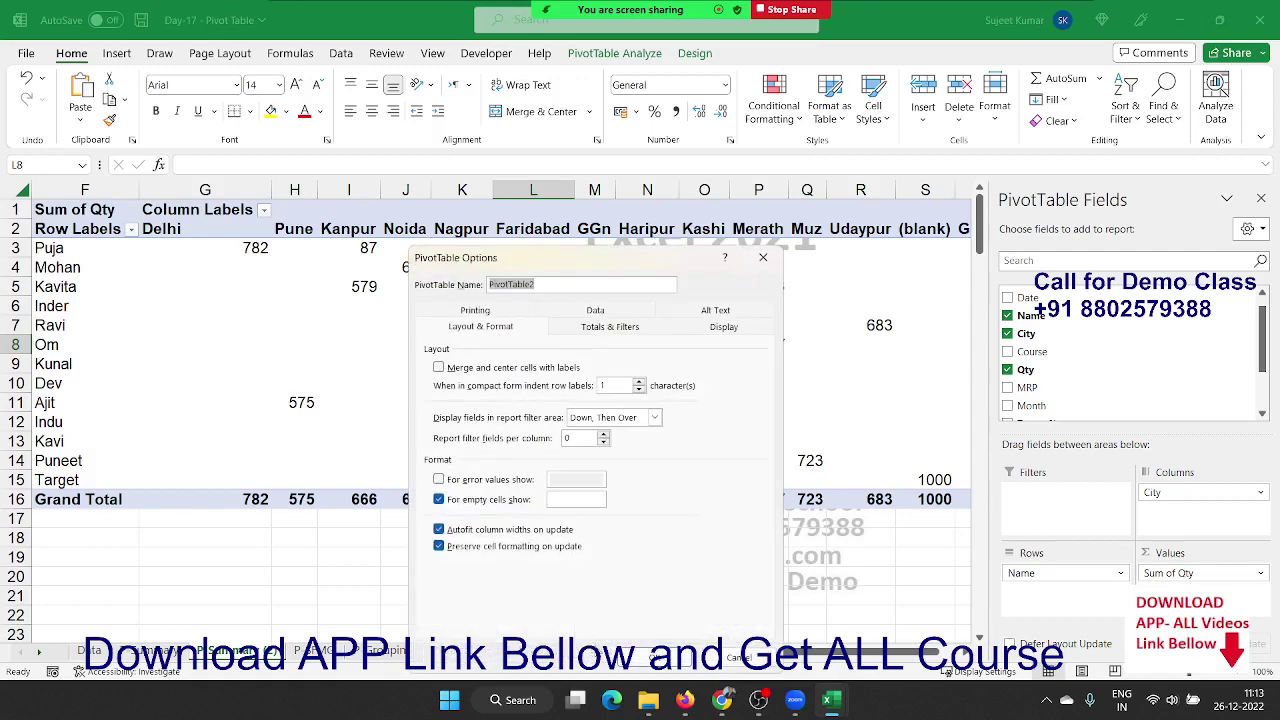
click(603, 500)
click(641, 655)
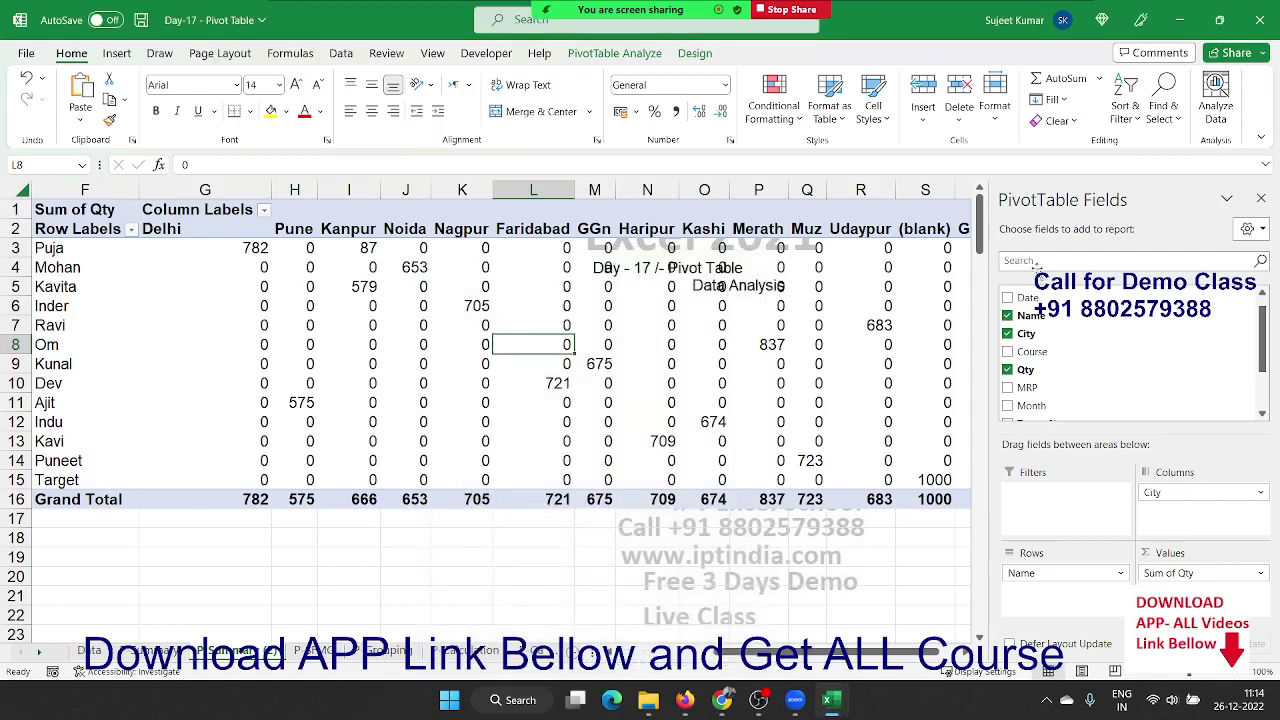
click(462, 209)
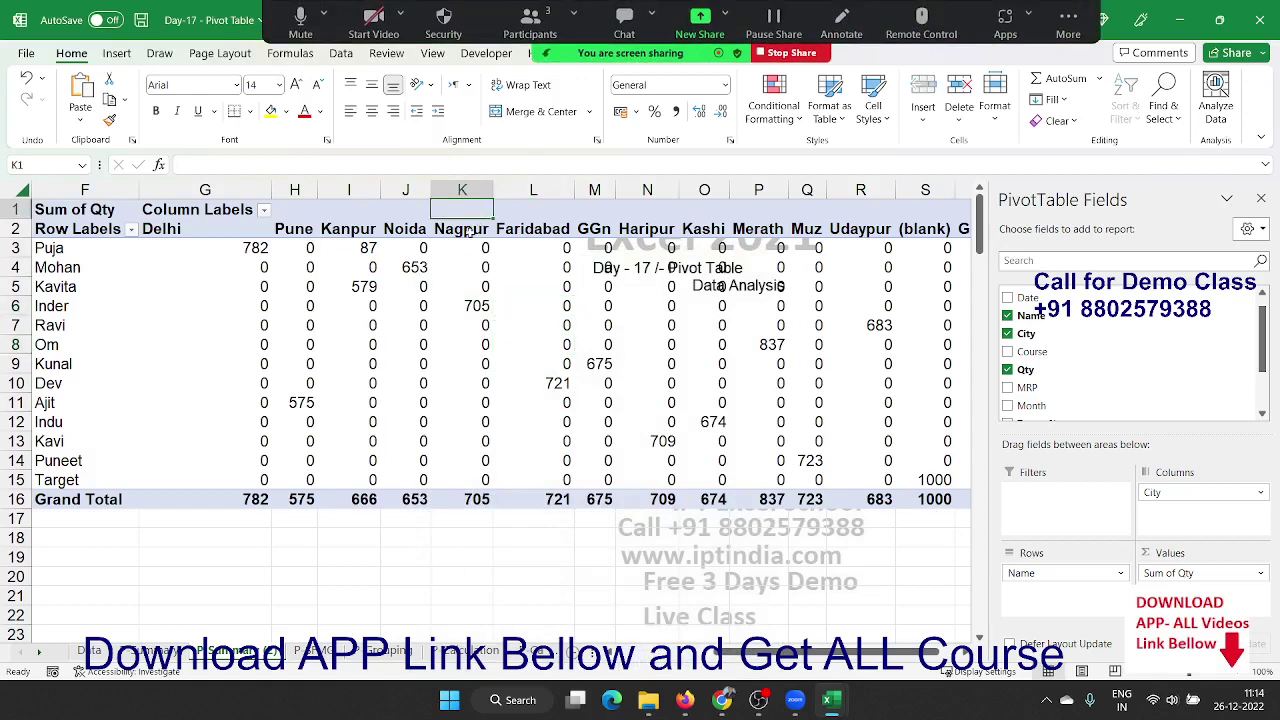
- Delete the empty columns A to E so the pivot table starts in column A
key(Right)
key(Right)
key(Right)
key(Right)
key(Right)
key(Right)
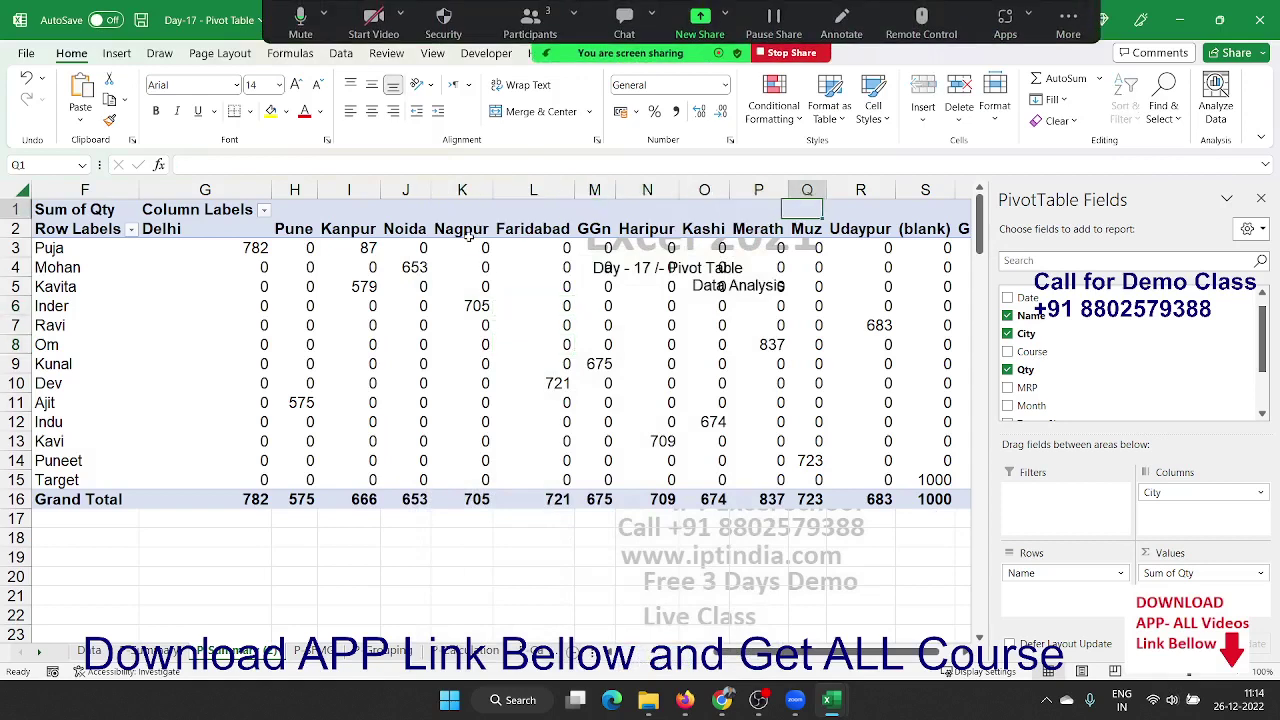
key(Right)
key(Right)
key(Right)
key(Right)
key(Right)
key(Left)
key(Left)
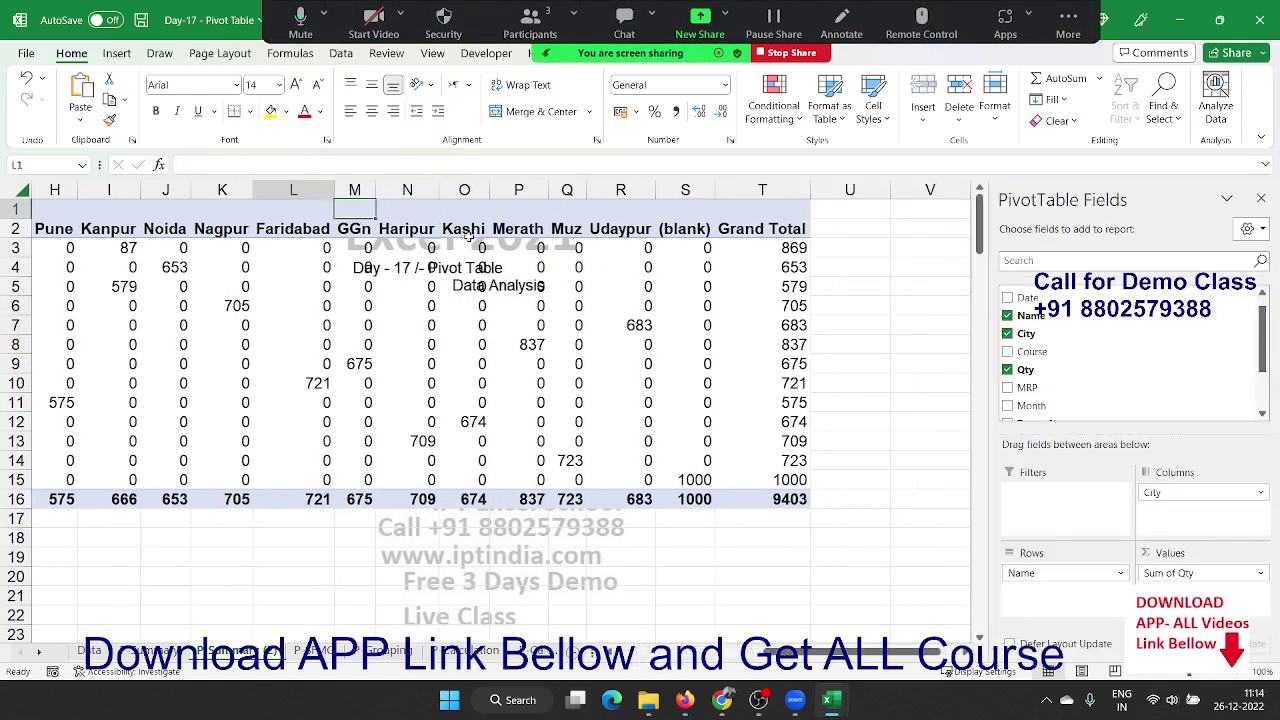
key(Home)
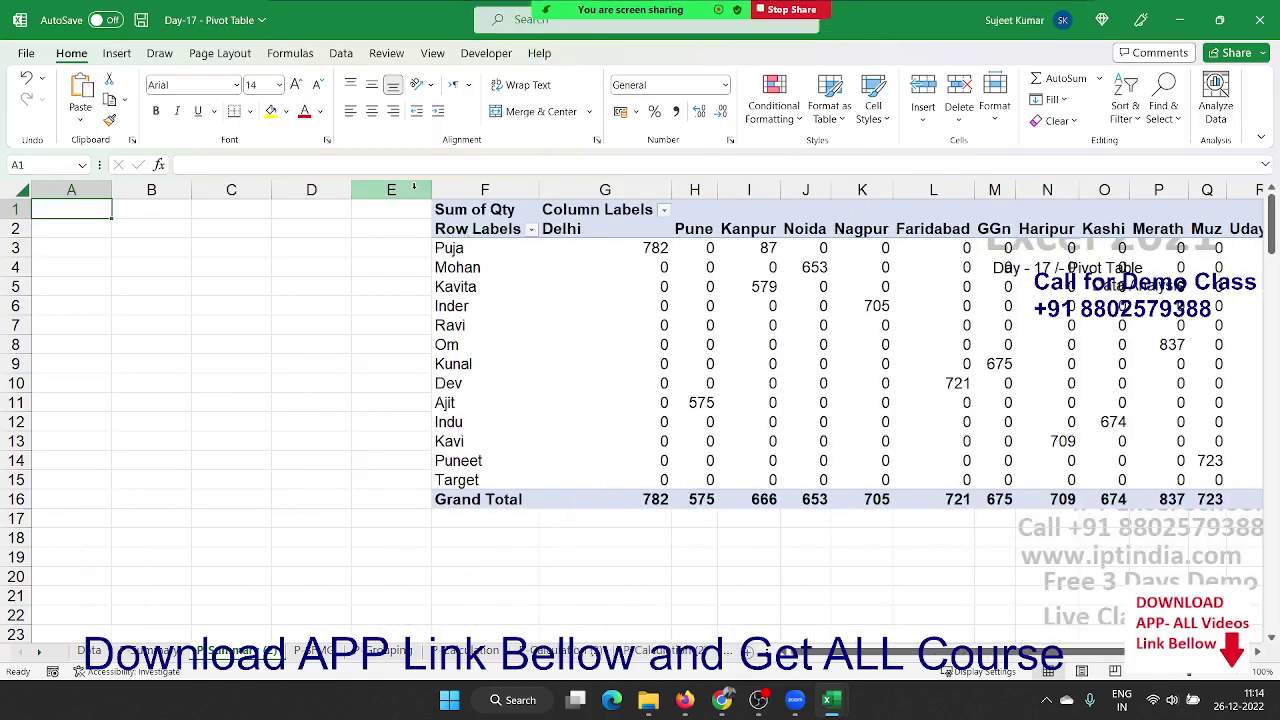
drag(391, 190, 60, 190)
key(ctrl+minus)
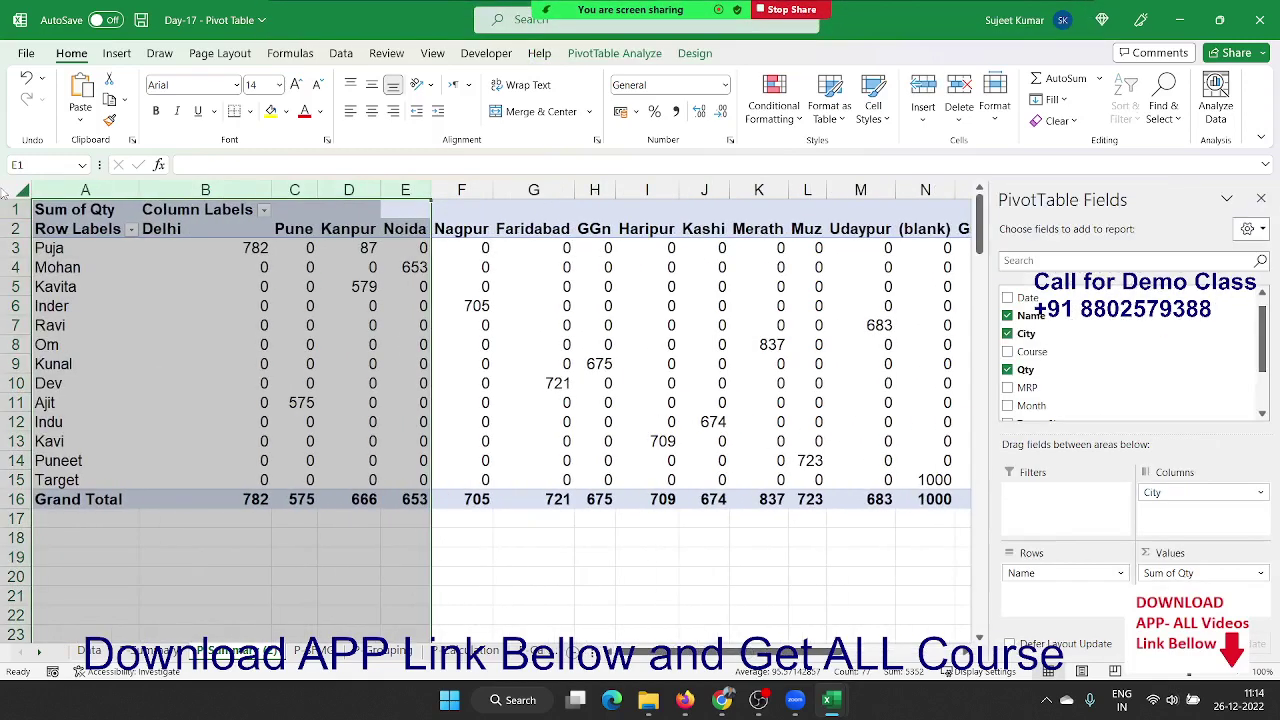
- Nest City under Name in the pivot rows, then pull City back out of the row grouping
click(300, 344)
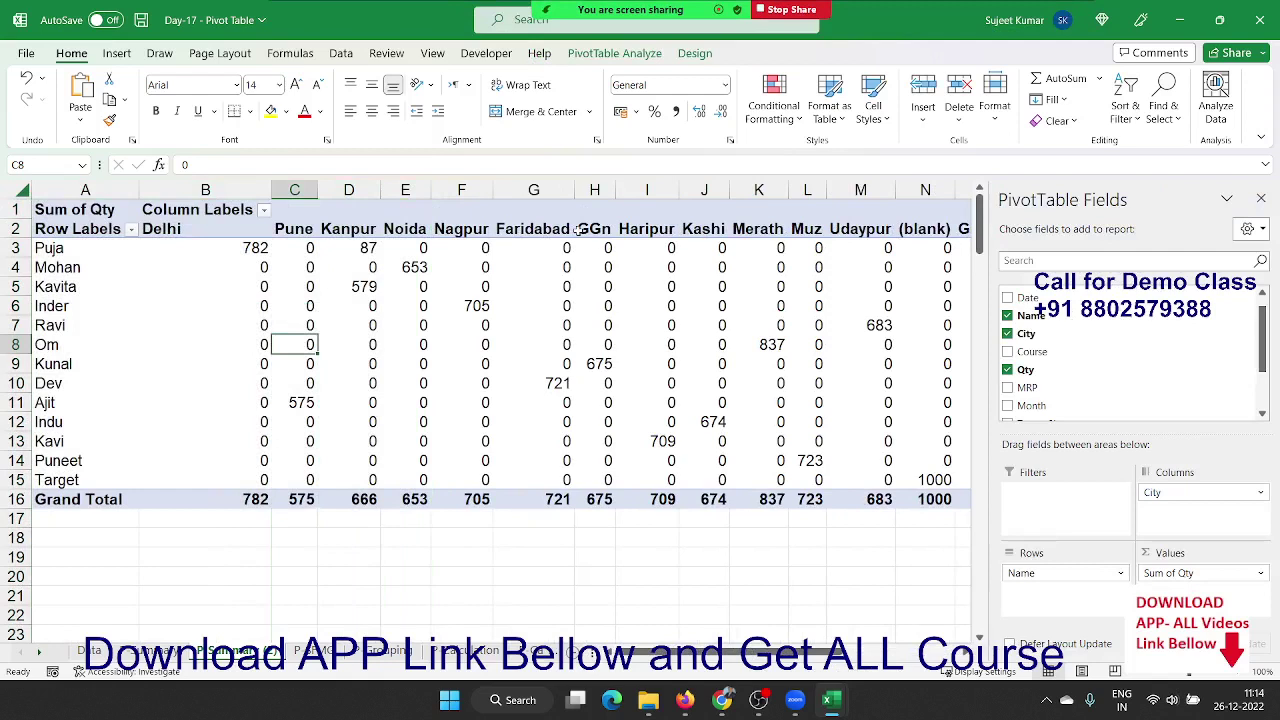
click(1212, 573)
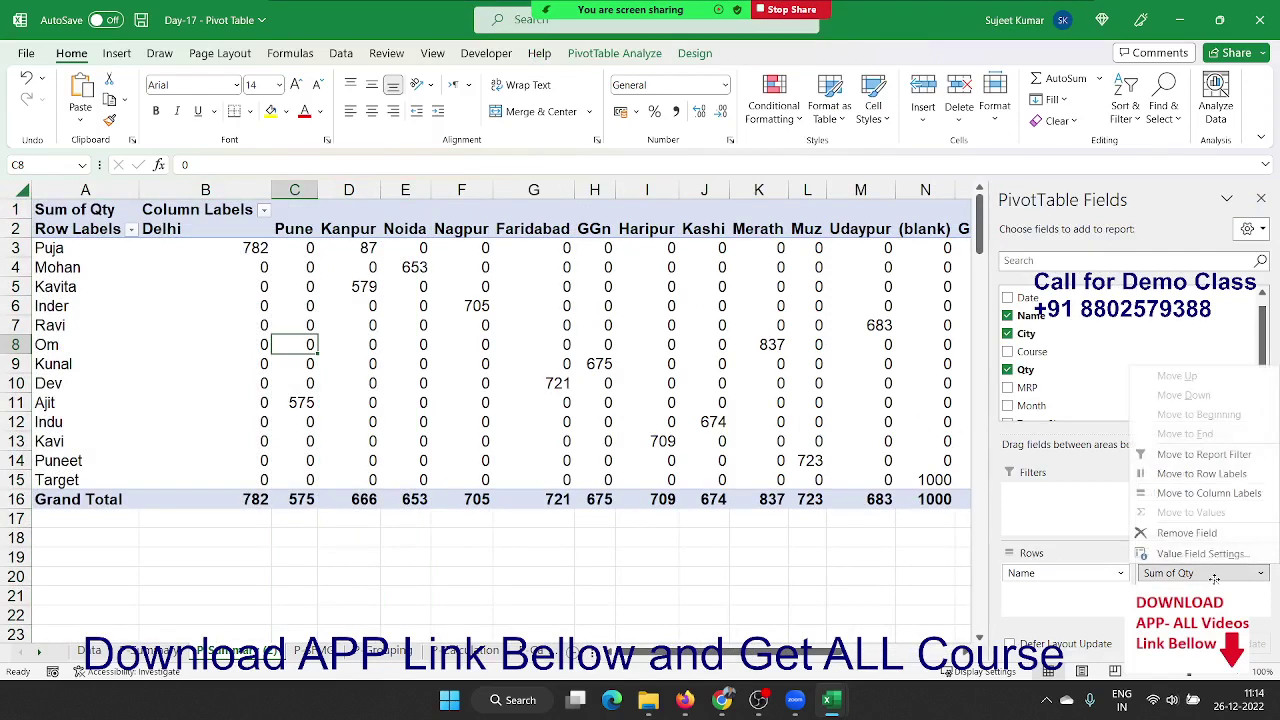
click(646, 308)
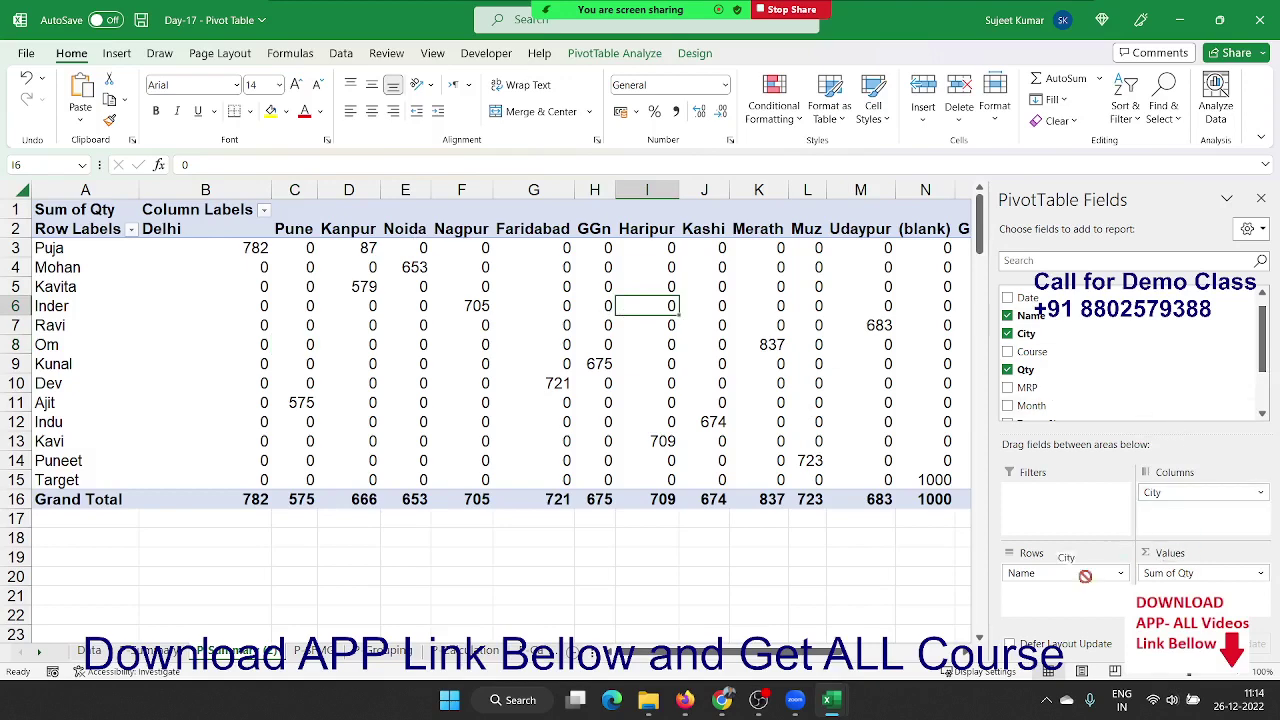
mouse_move(1200, 497)
mouse_down()
mouse_move(1040, 582)
mouse_move(1040, 601)
mouse_move(1042, 572)
mouse_up()
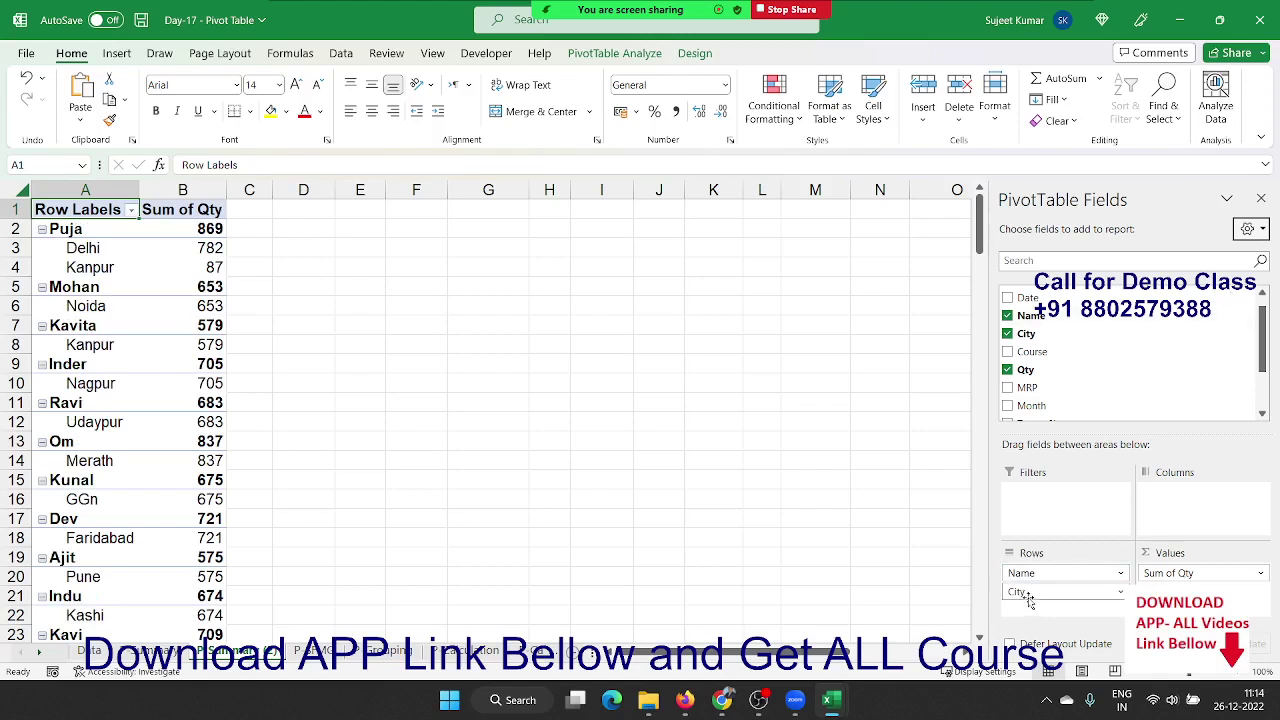
mouse_move(1046, 600)
mouse_down()
mouse_move(1070, 584)
mouse_move(1071, 600)
mouse_move(1038, 352)
mouse_move(1030, 593)
mouse_move(1047, 573)
mouse_up()
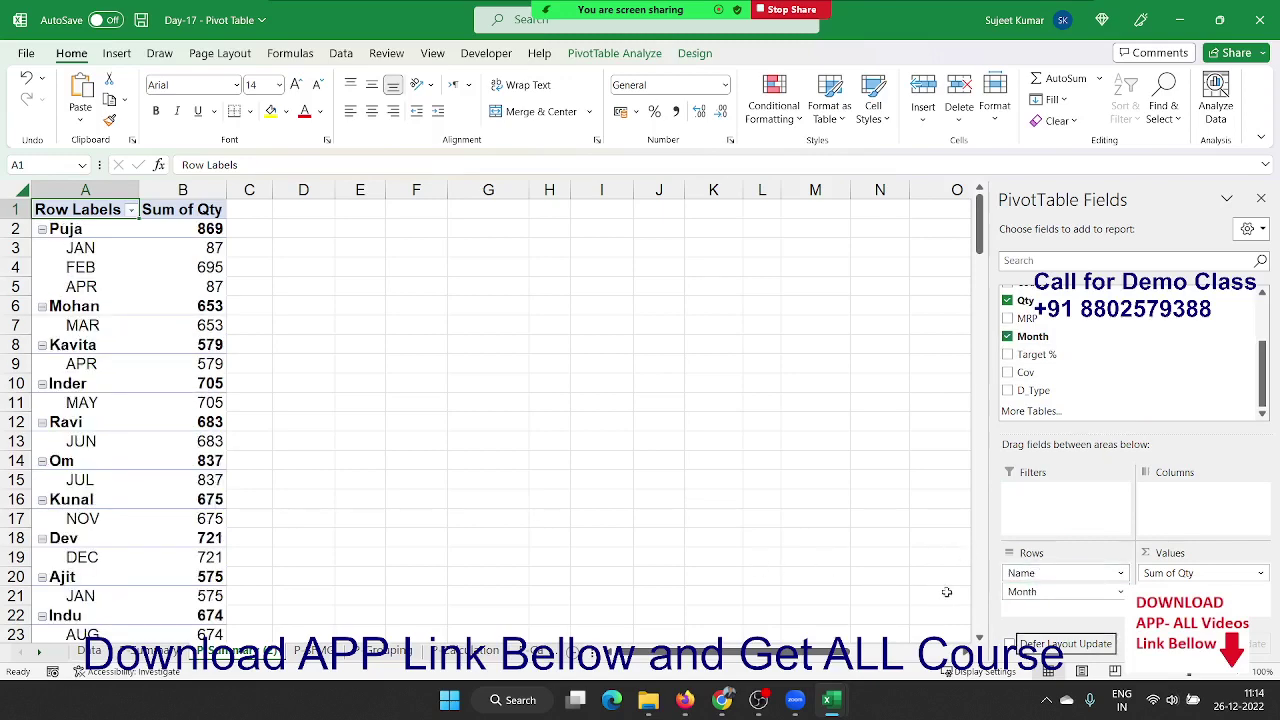
- Place Month above Name in Rows so each month's names list beneath it
drag(1015, 572, 1054, 605)
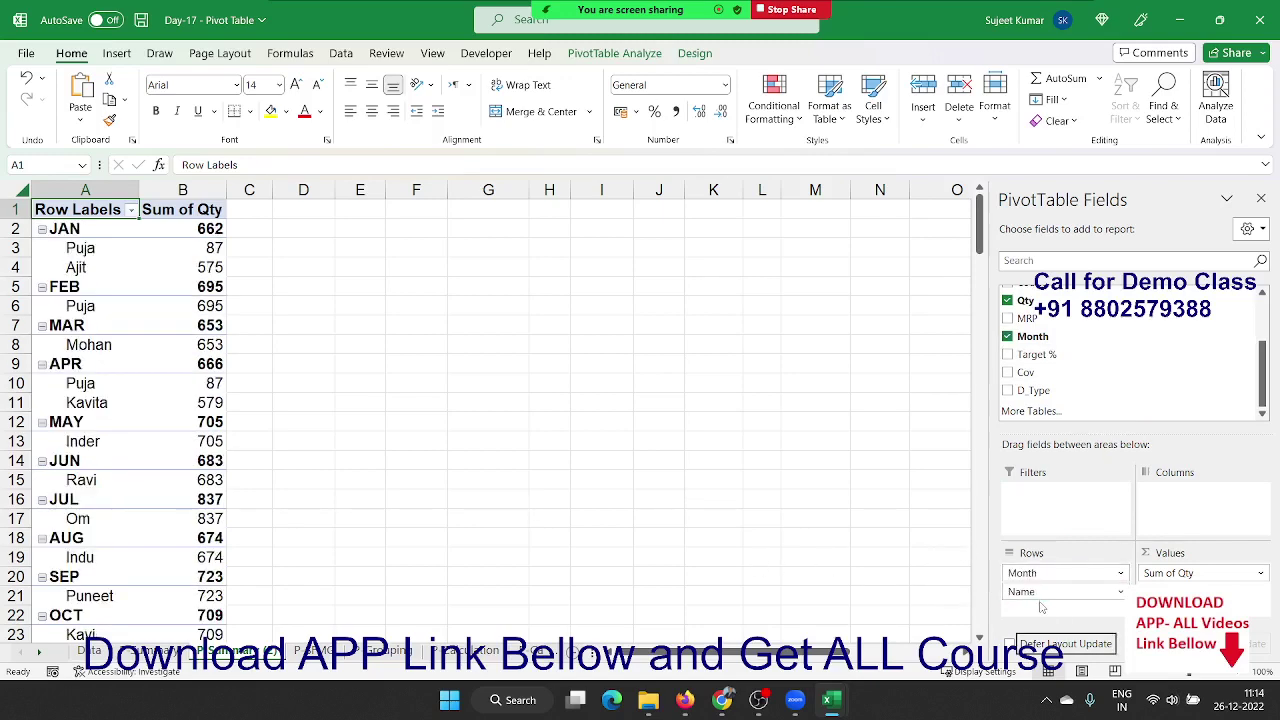
click(92, 377)
scroll(92, 377, down, 6)
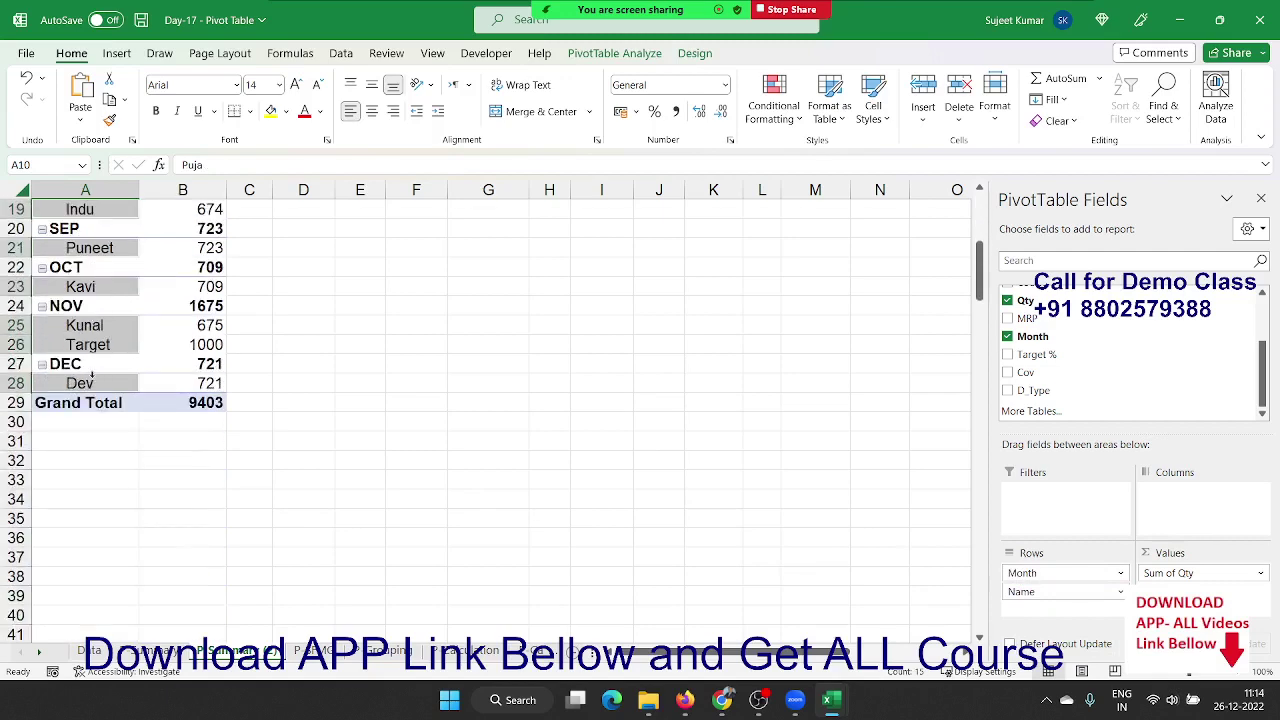
scroll(92, 377, up, 5)
scroll(92, 377, up, 1)
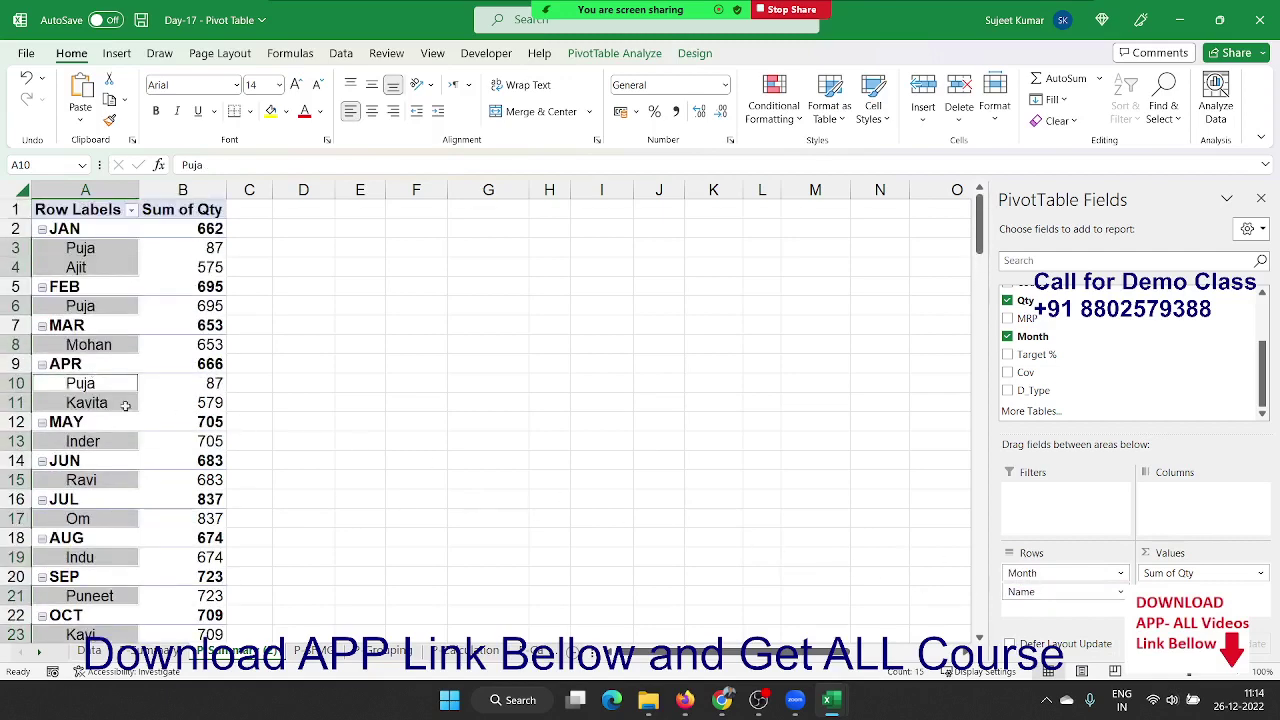
click(124, 405)
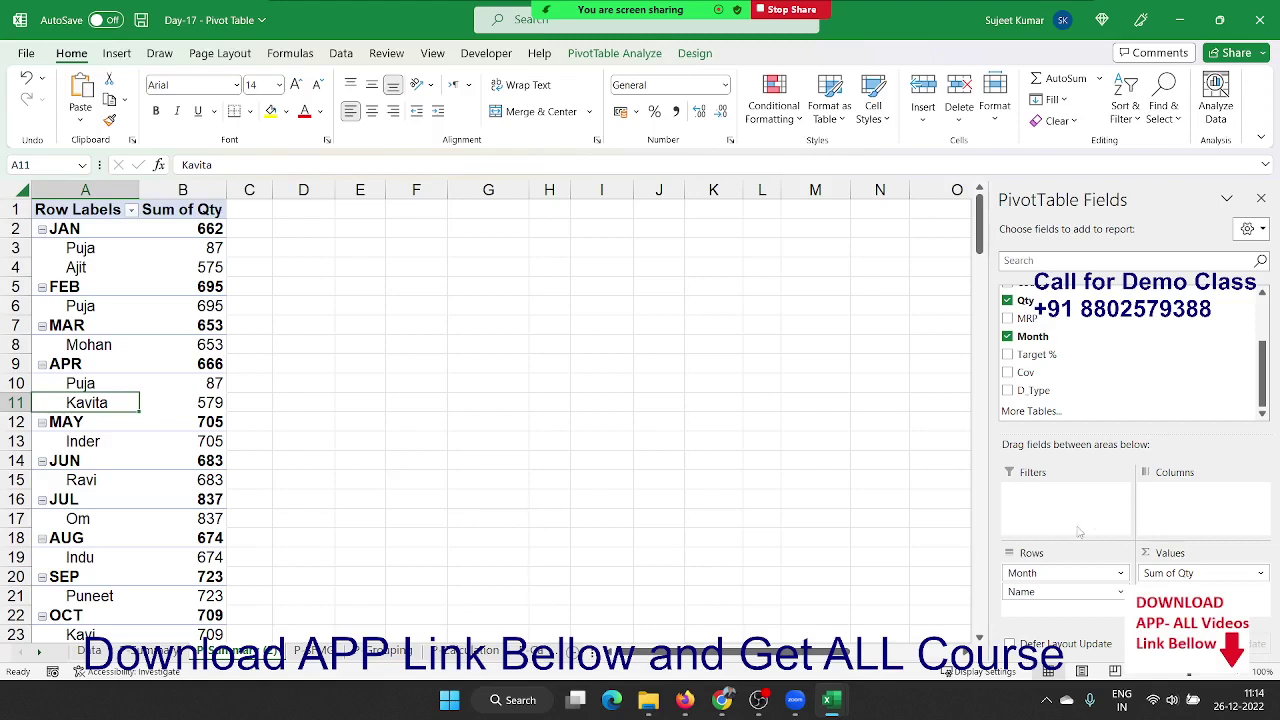
click(71, 188)
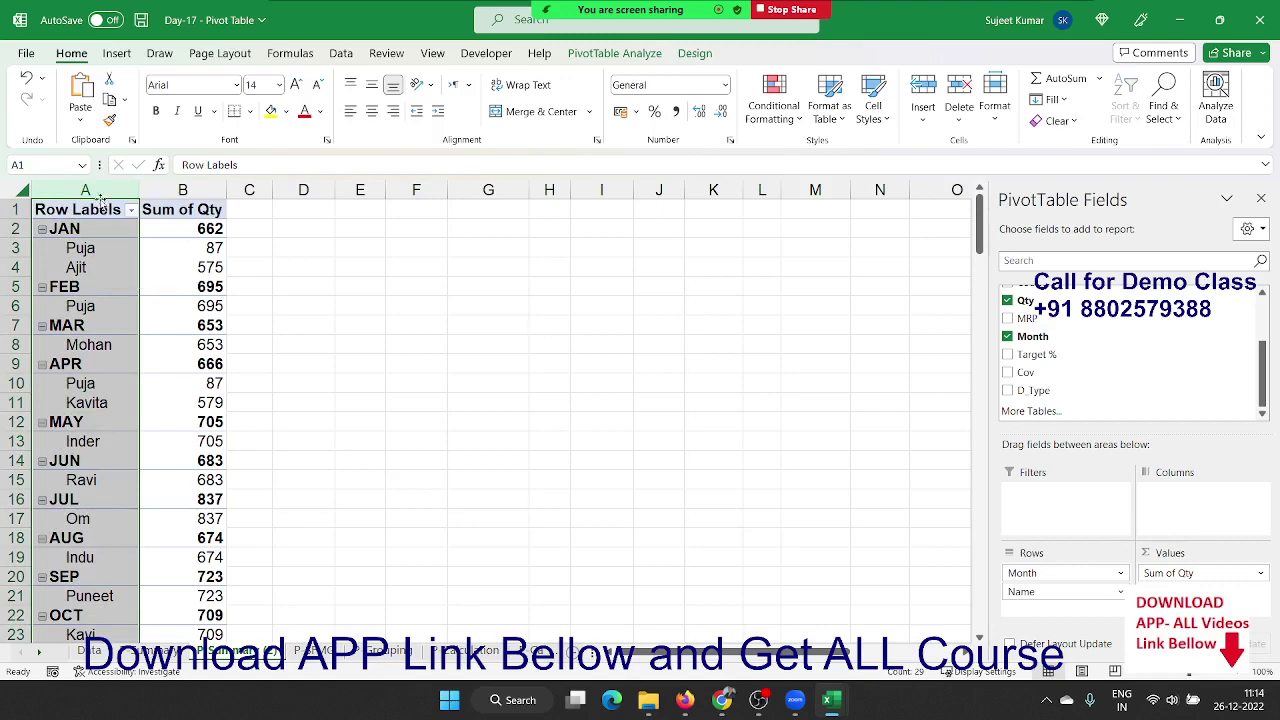
drag(100, 192, 182, 190)
key(ctrl+c)
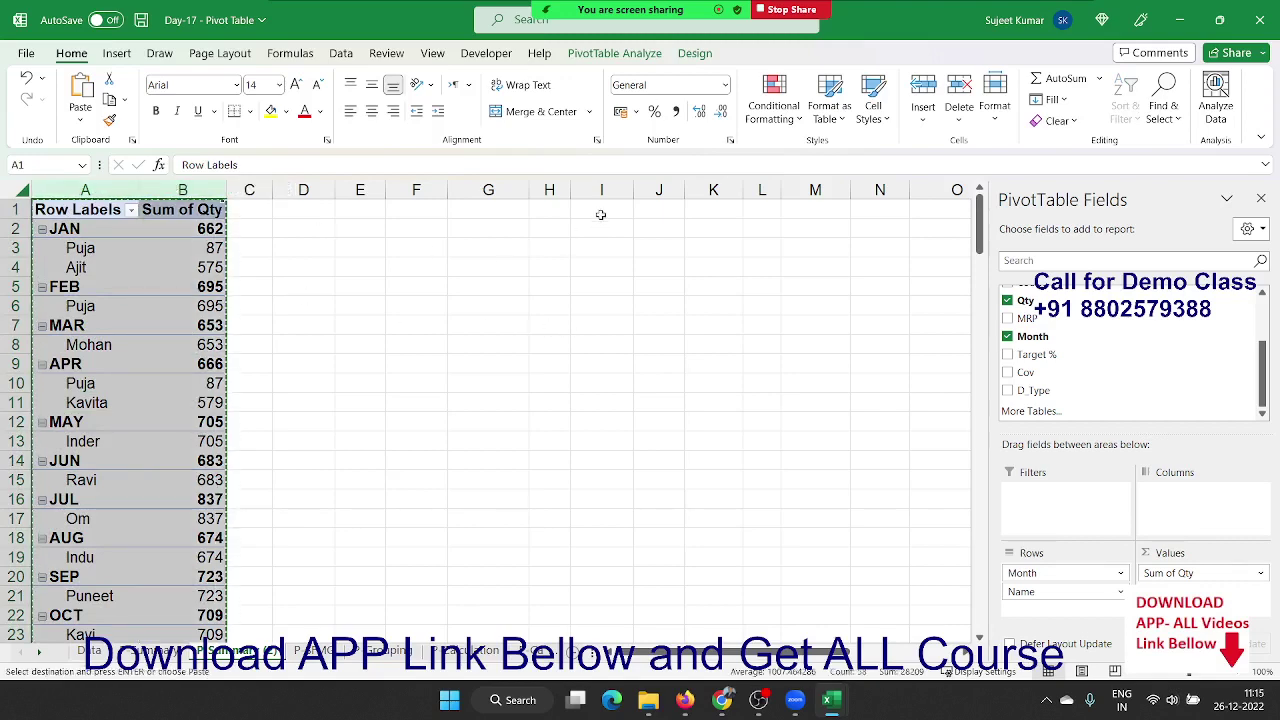
click(600, 215)
click(82, 120)
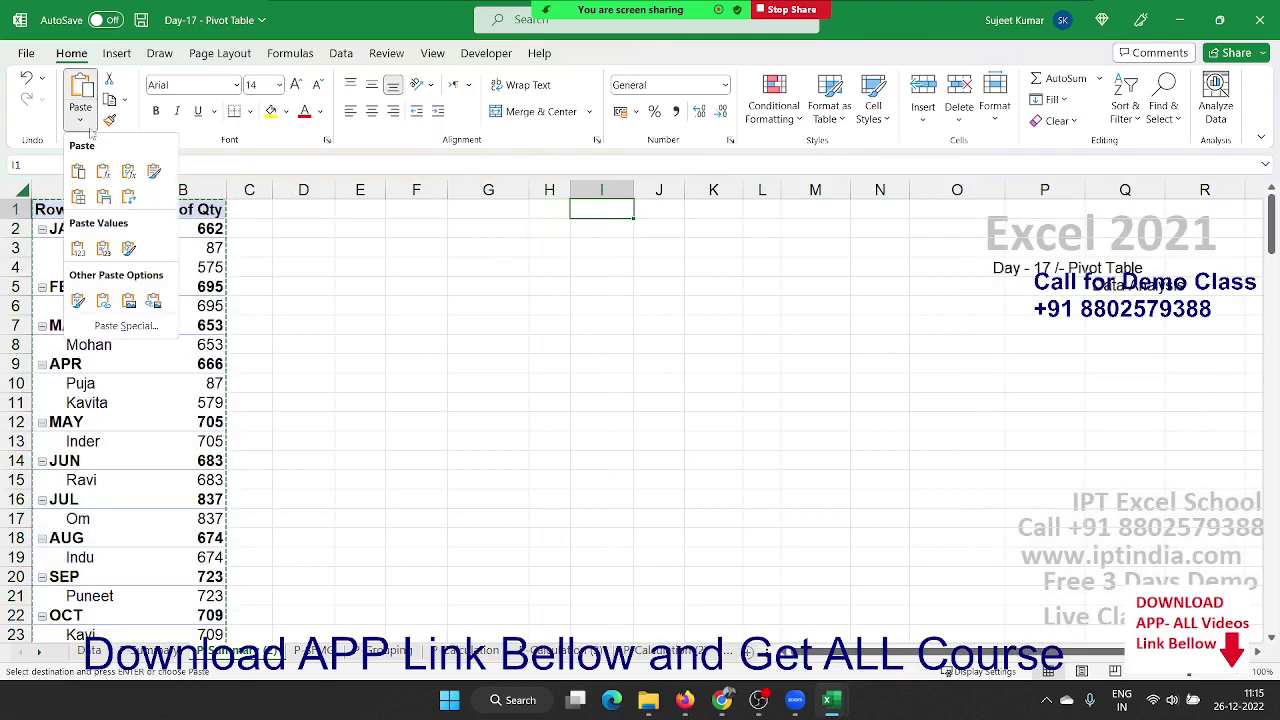
click(78, 249)
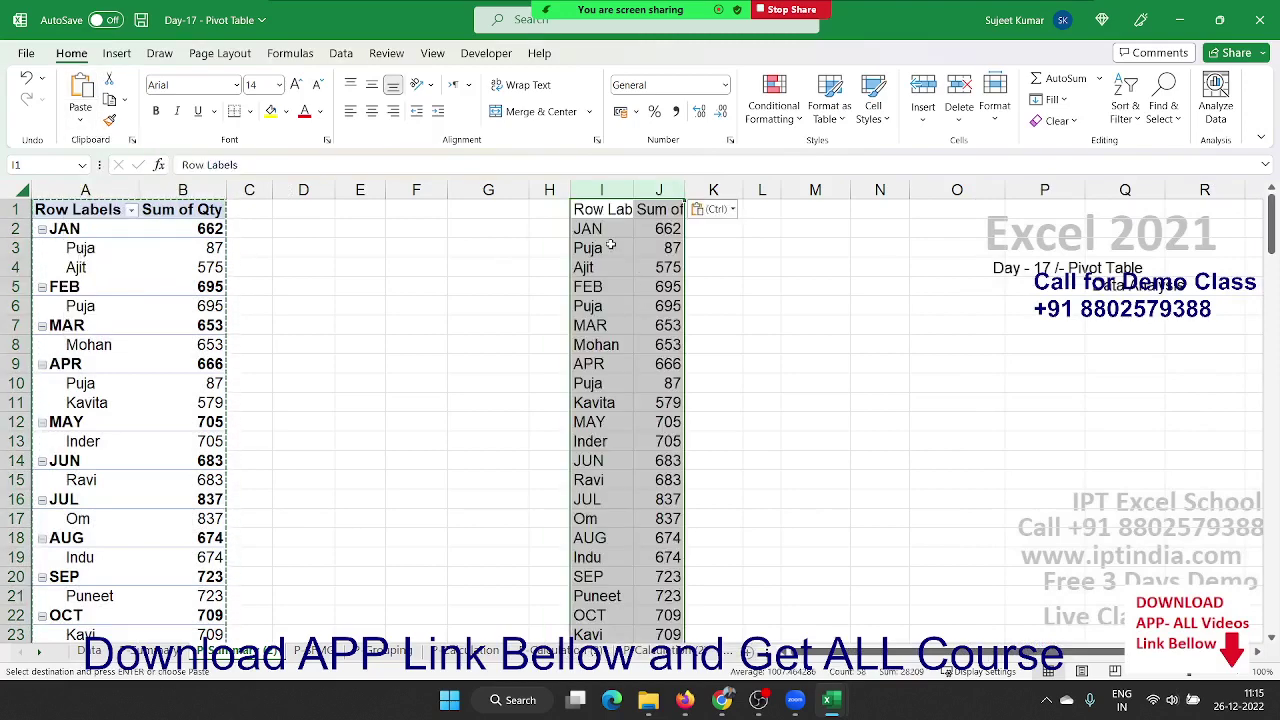
mouse_move(600, 229)
mouse_down()
mouse_move(675, 425)
mouse_move(676, 490)
mouse_up()
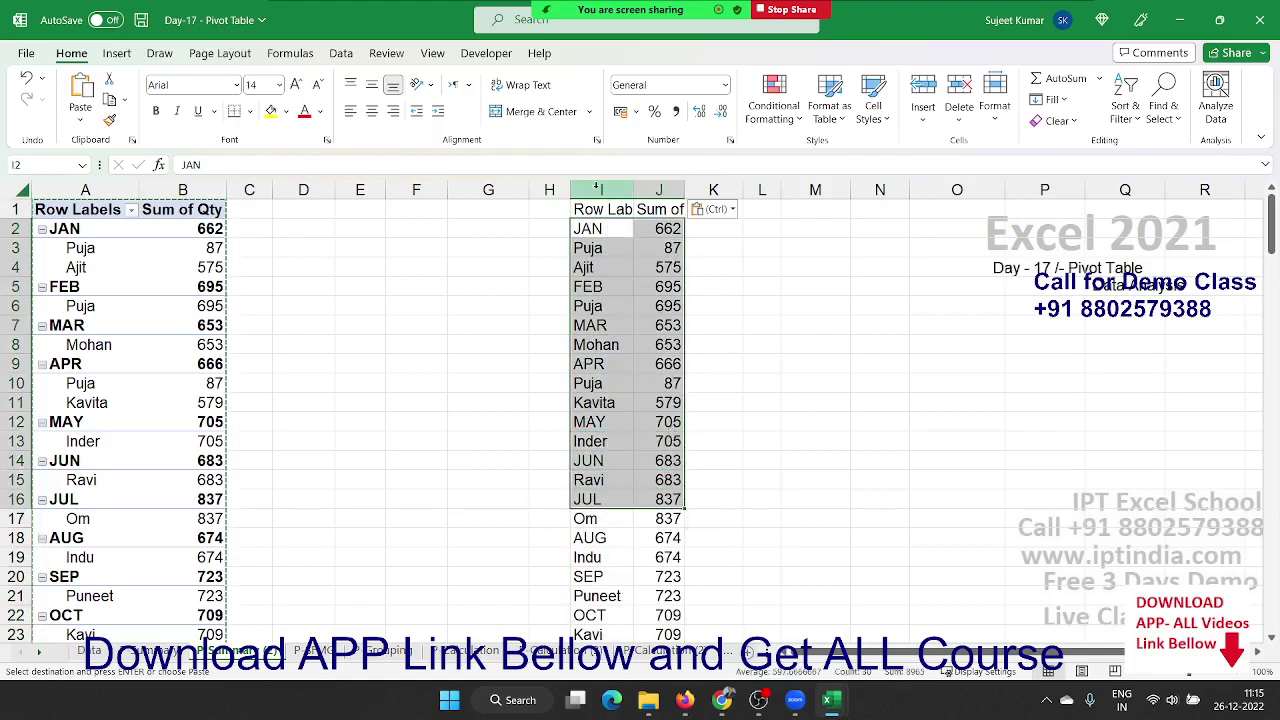
drag(600, 189, 659, 190)
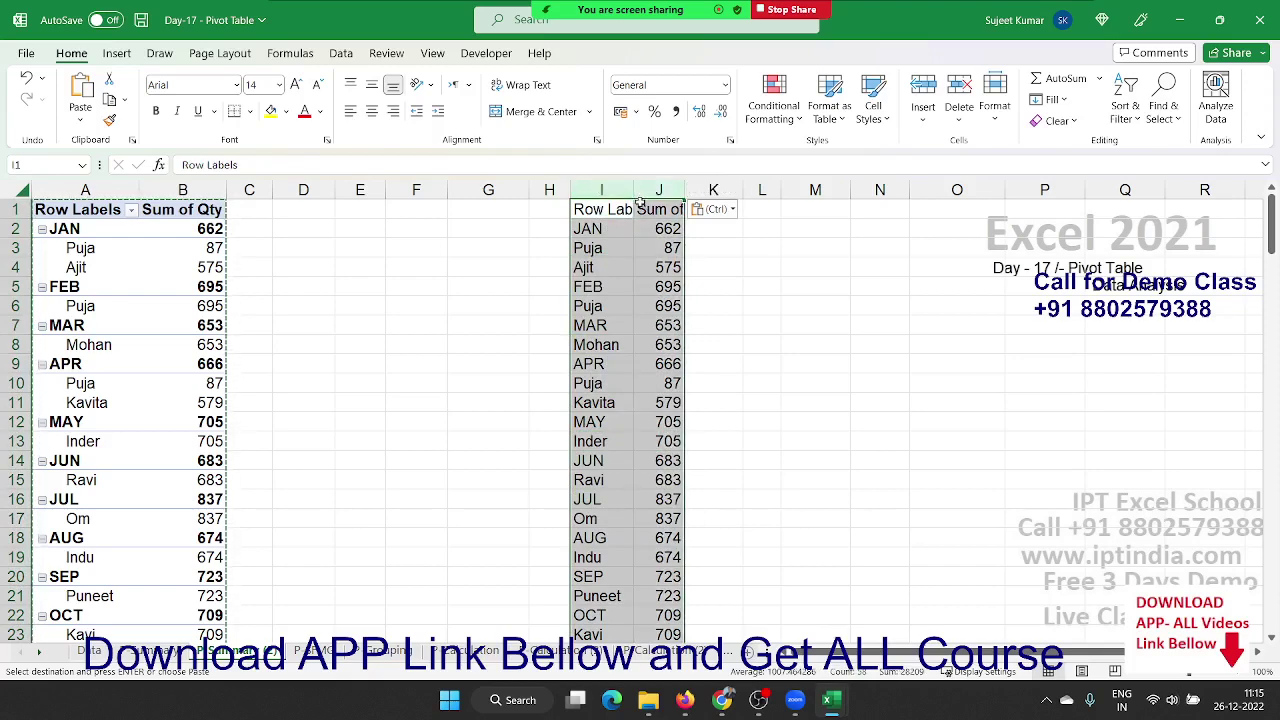
key(ctrl+z)
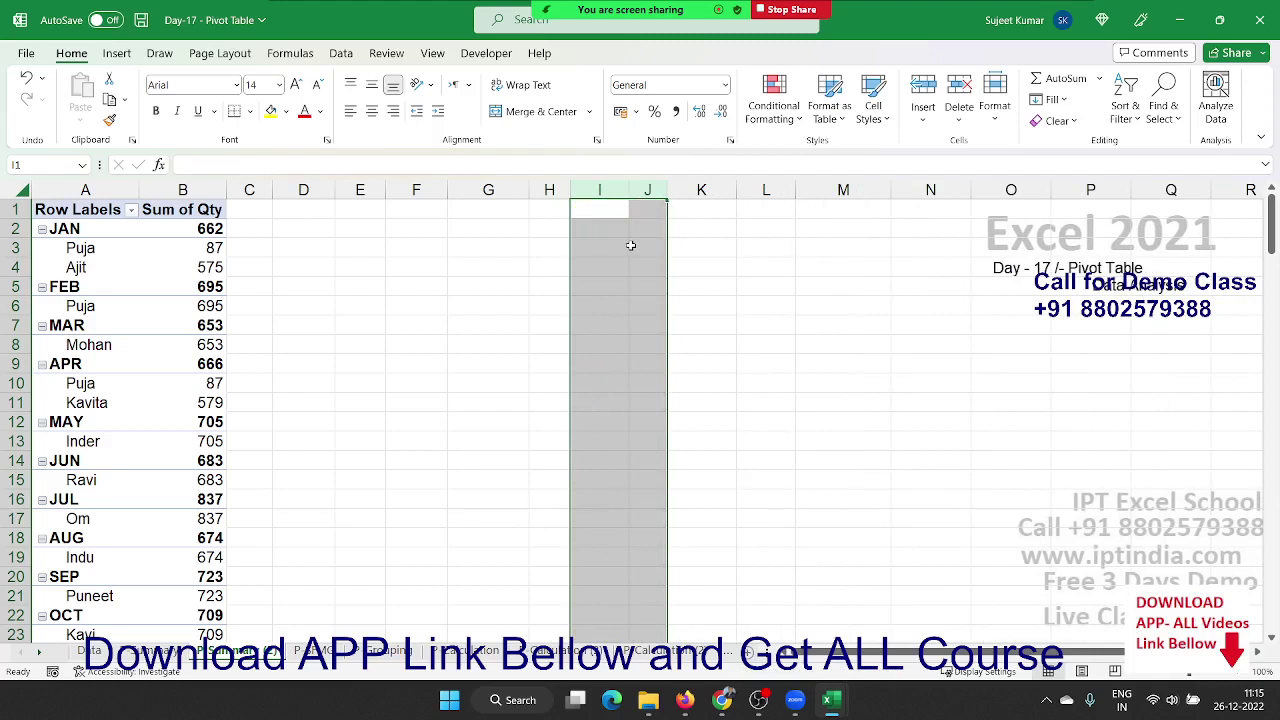
click(190, 305)
mouse_move(630, 10)
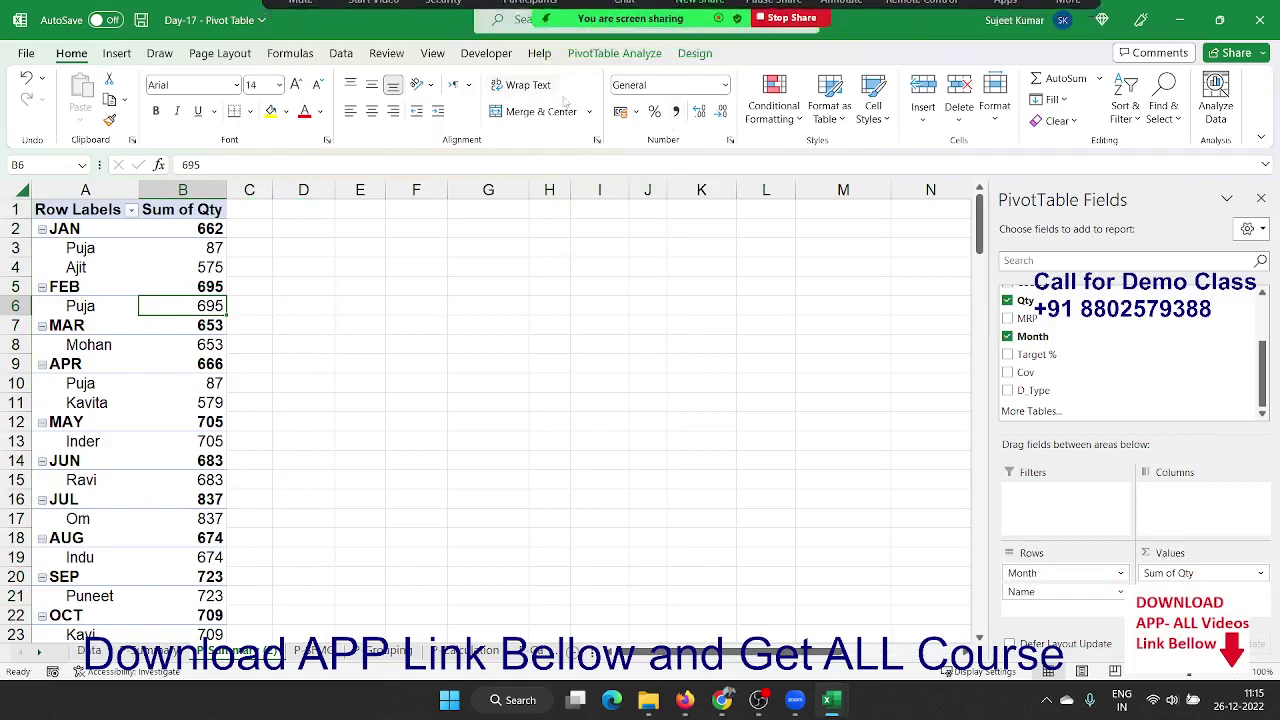
- Set the pivot's Report Layout to Tabular Form, giving Month and Name separate columns
click(708, 60)
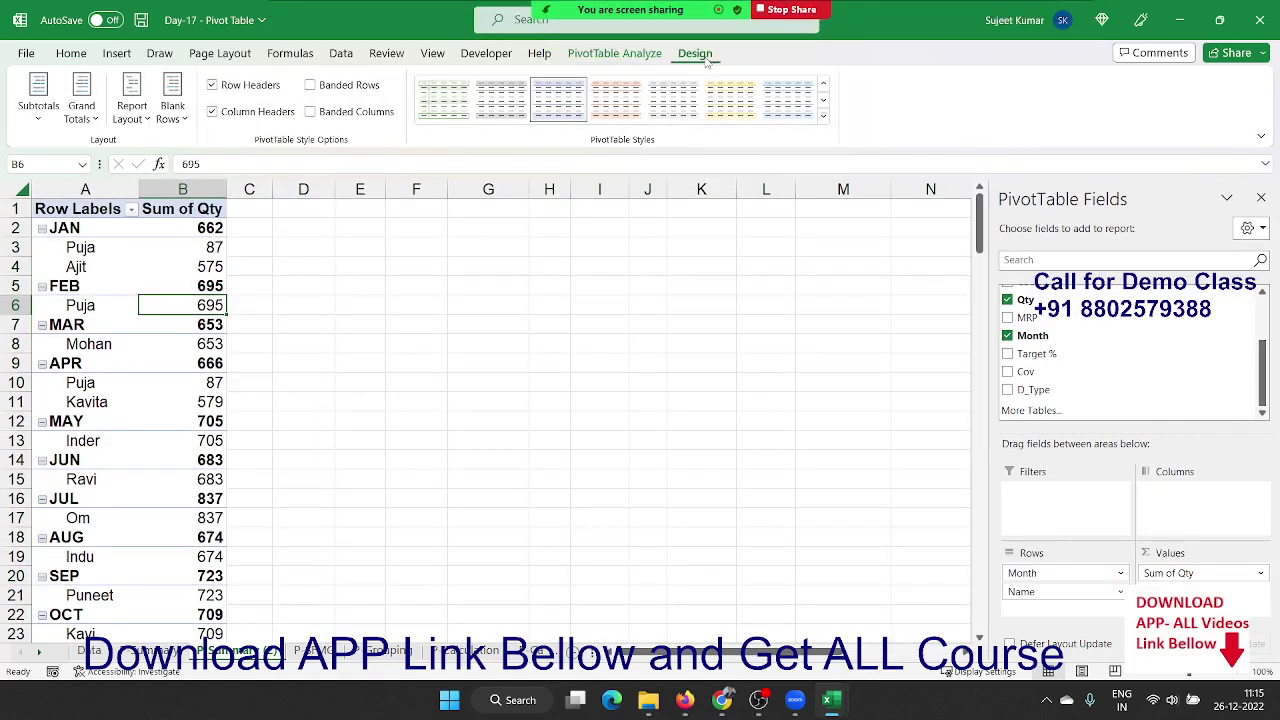
click(642, 60)
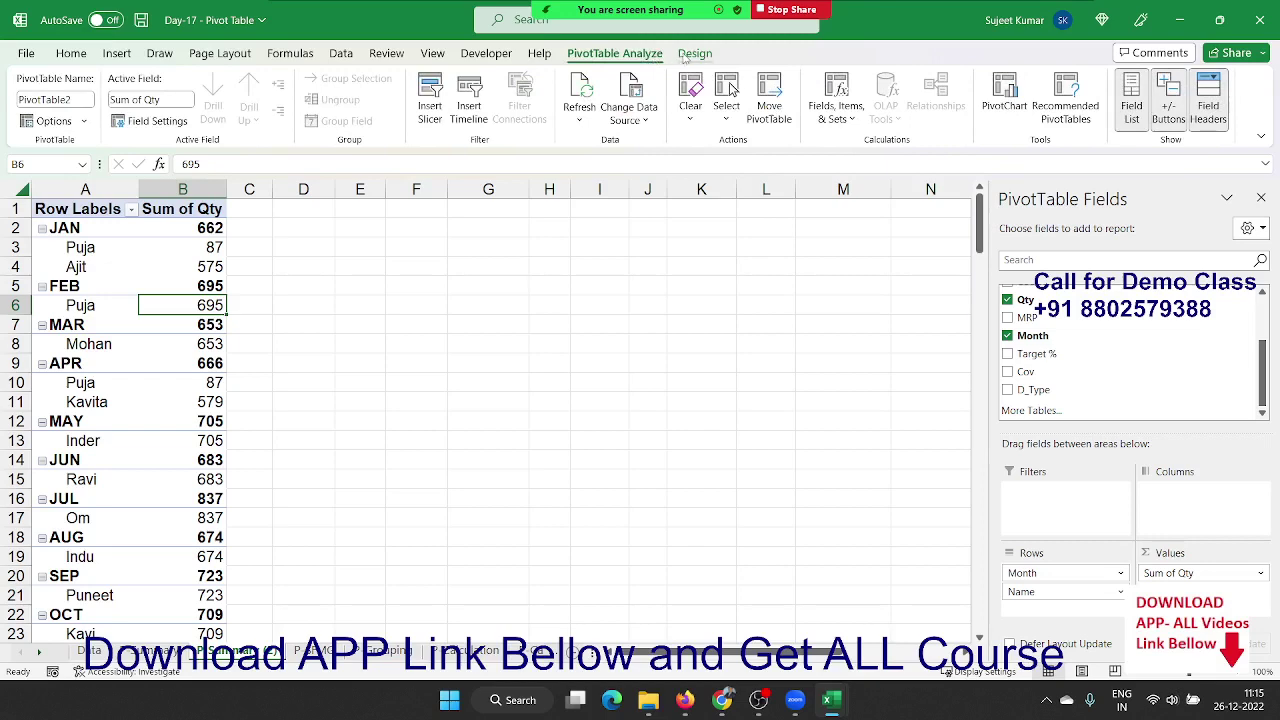
click(686, 58)
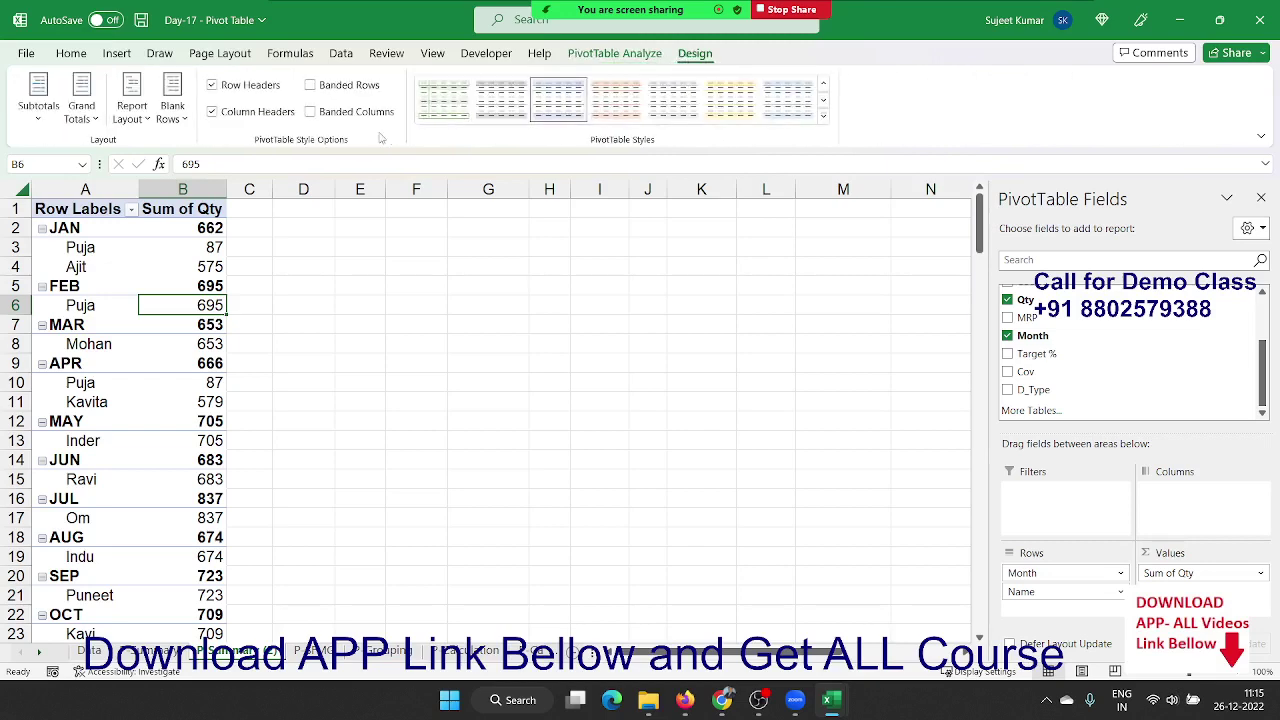
click(146, 122)
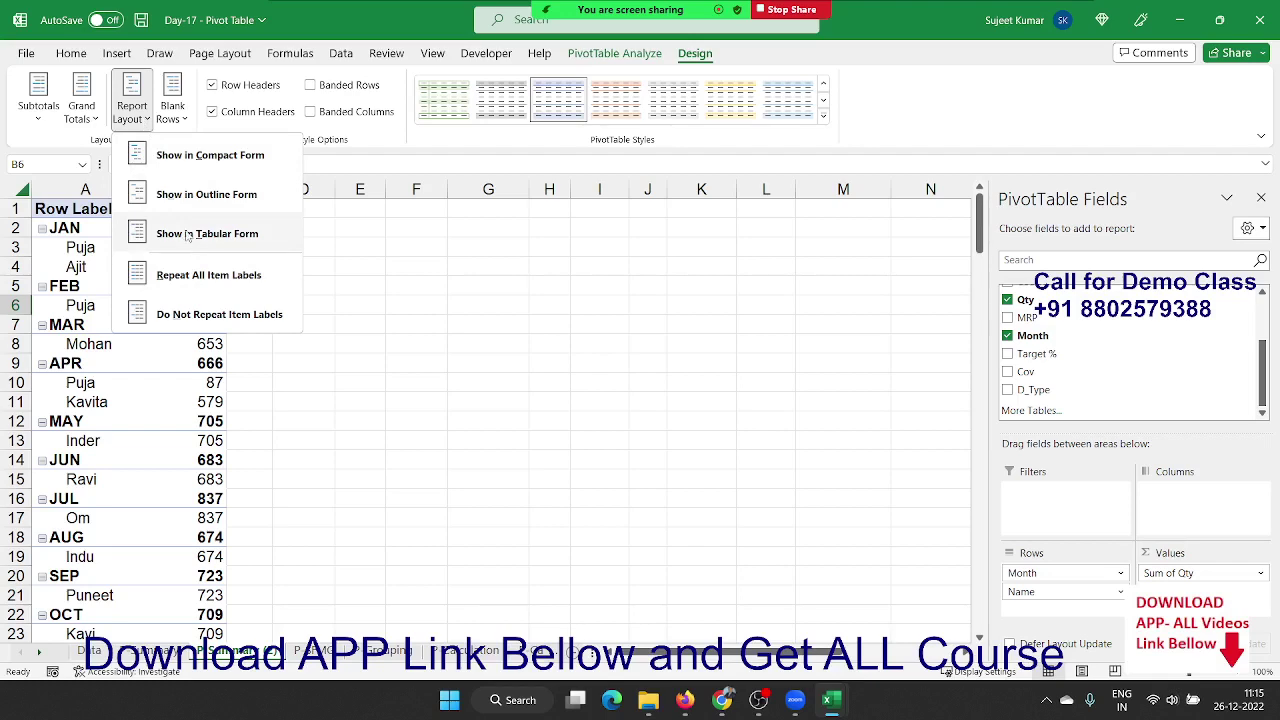
click(187, 235)
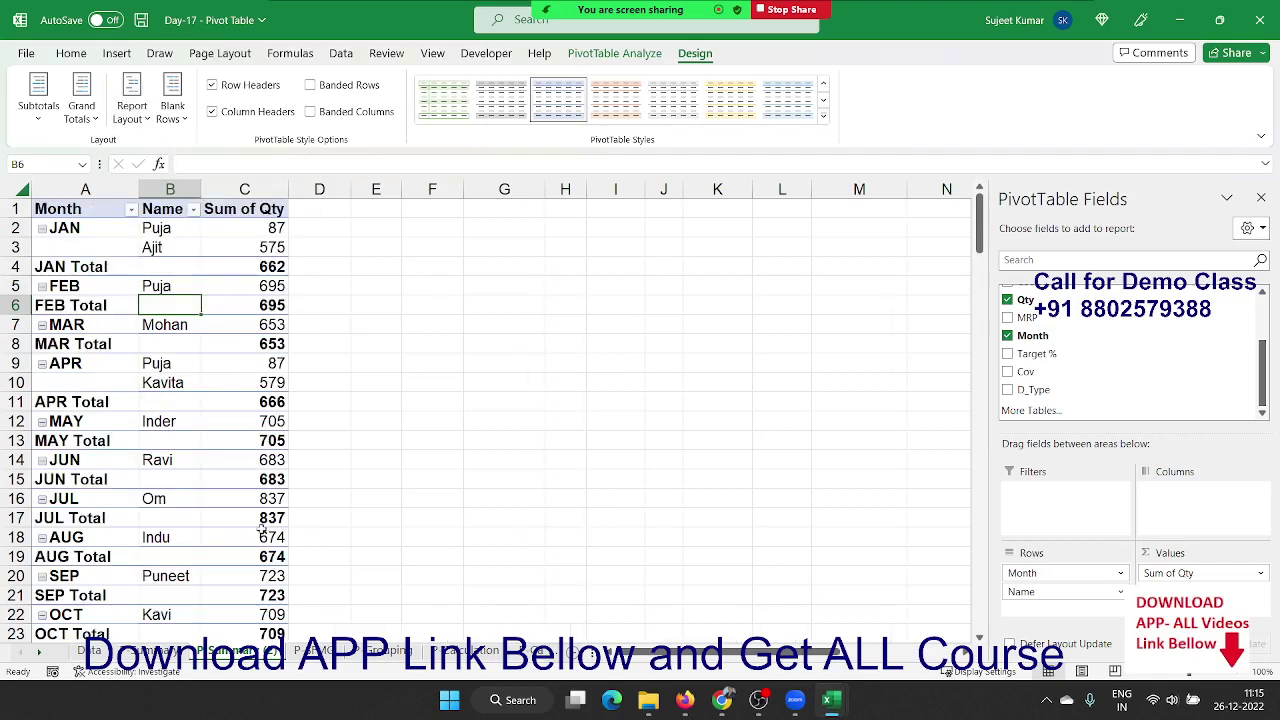
click(165, 403)
click(101, 297)
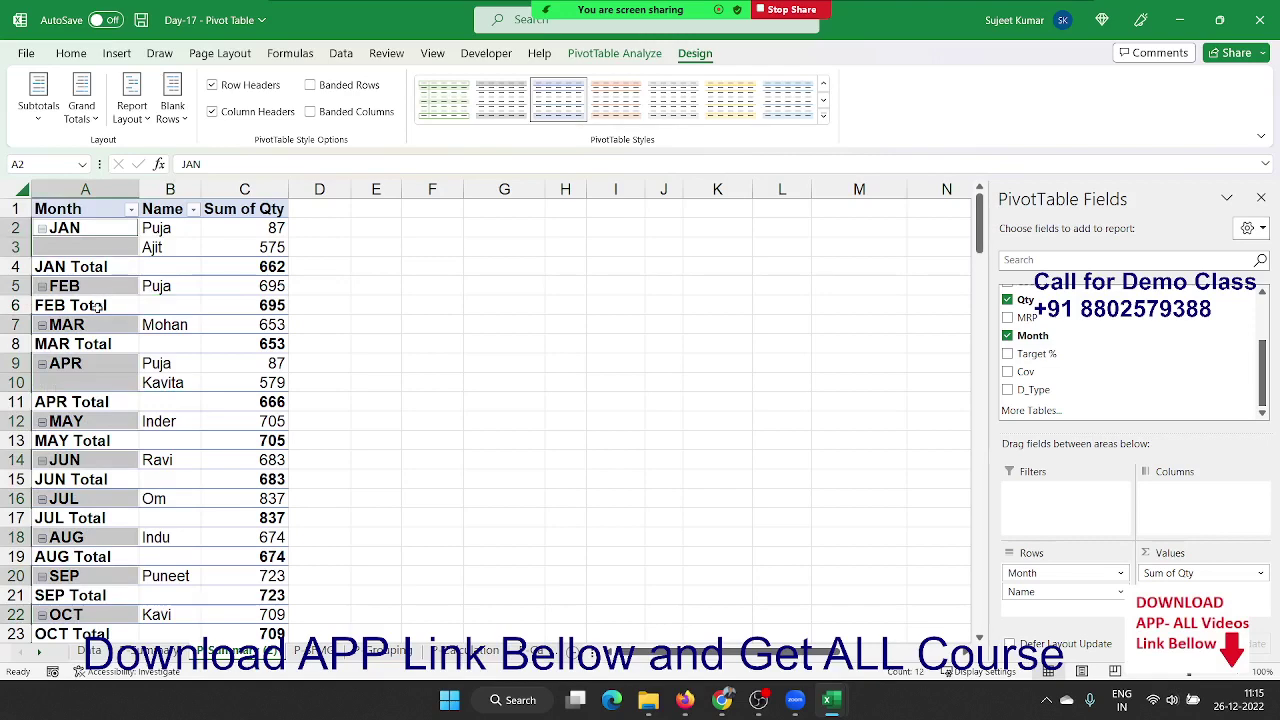
click(97, 306)
- Turn off Subtotal "Month" so the per-month total rows disappear
right_click(99, 303)
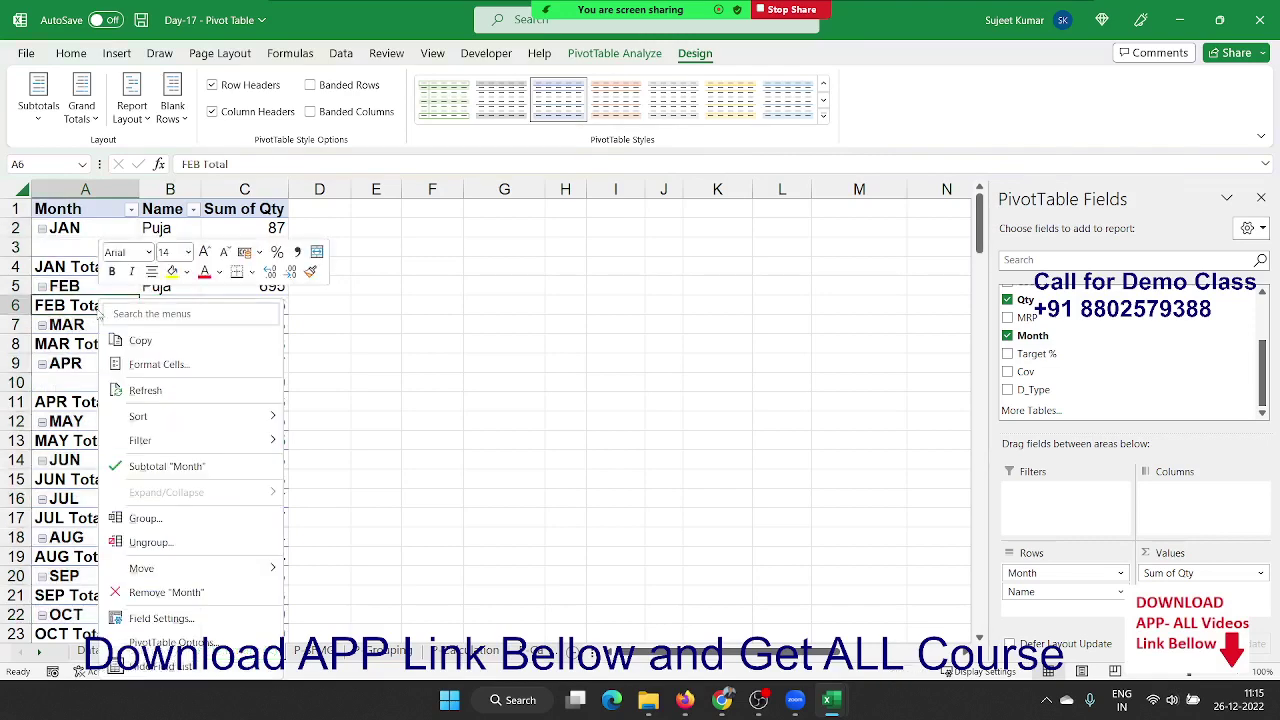
click(166, 466)
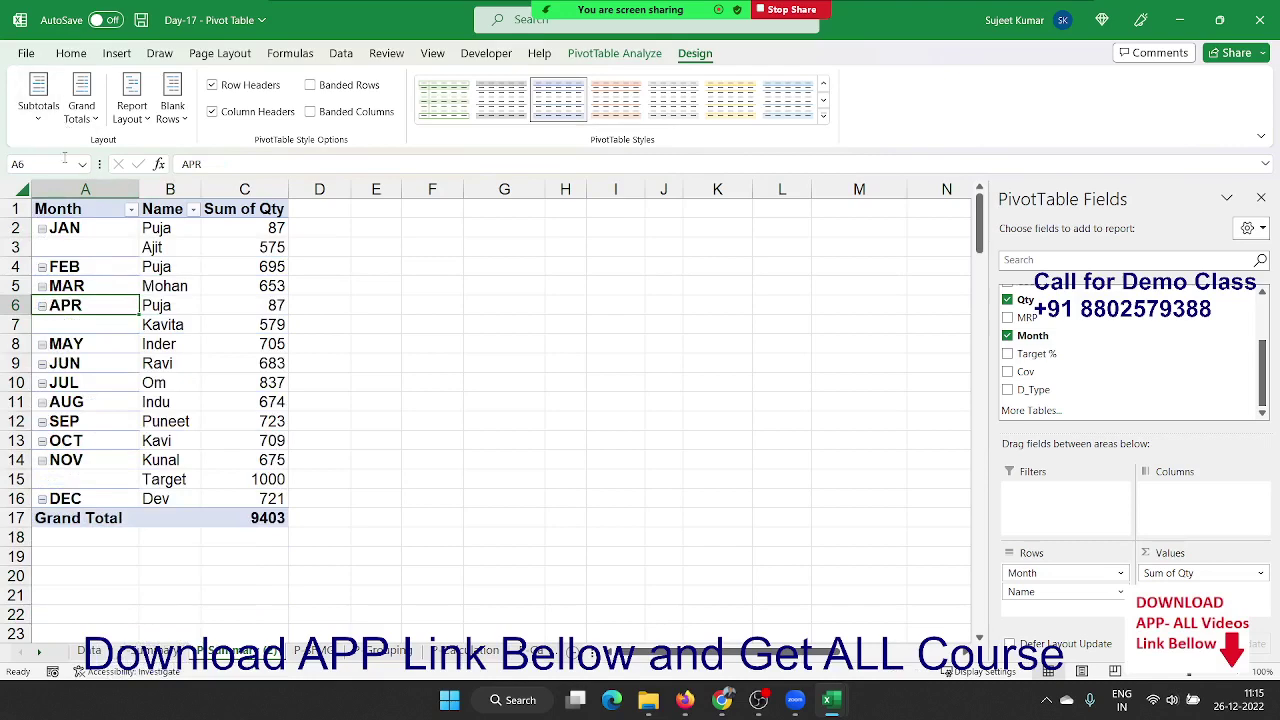
key(ctrl+z)
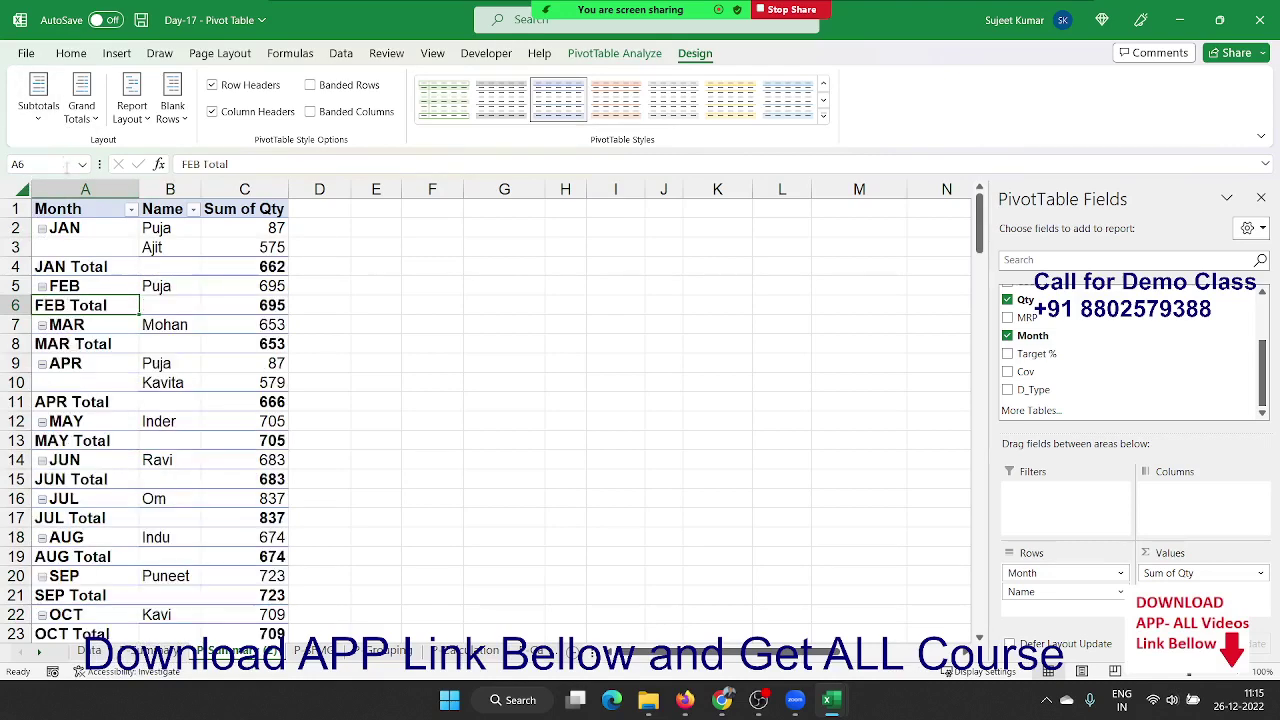
right_click(94, 309)
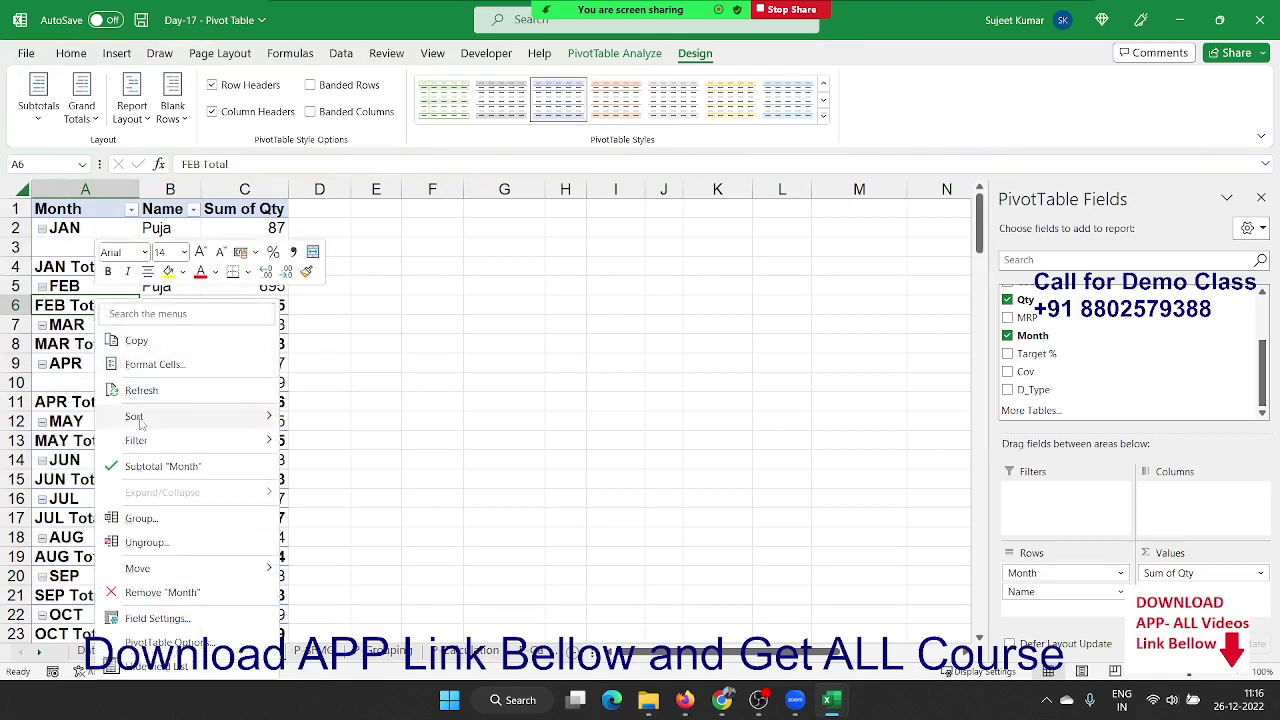
click(145, 468)
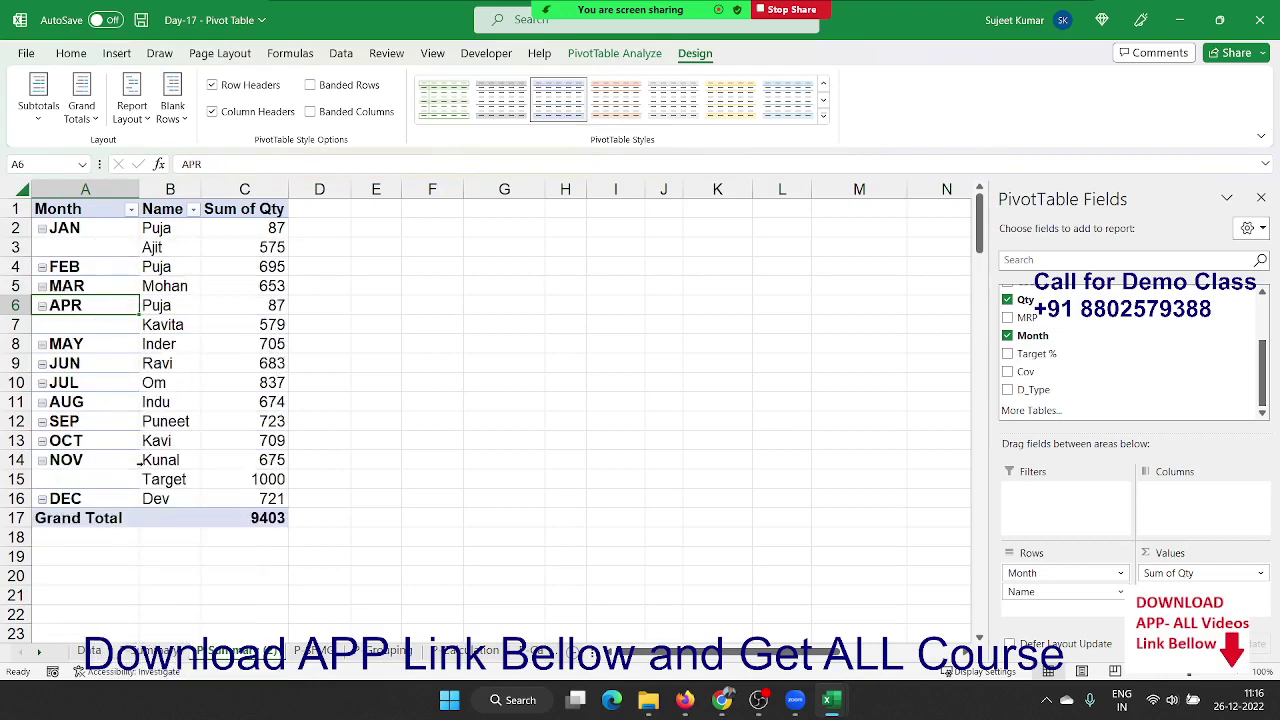
- Check the Name cells in the pivot, then go to the Data sheet
click(165, 365)
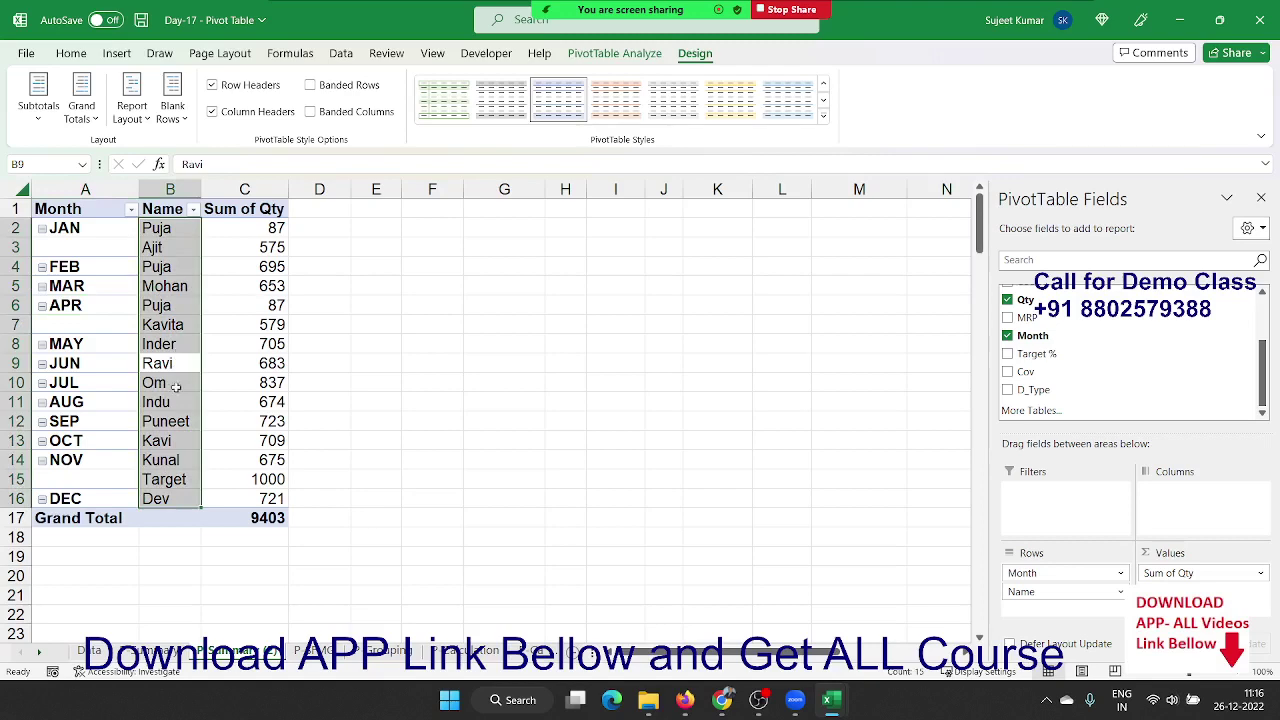
click(173, 458)
click(114, 330)
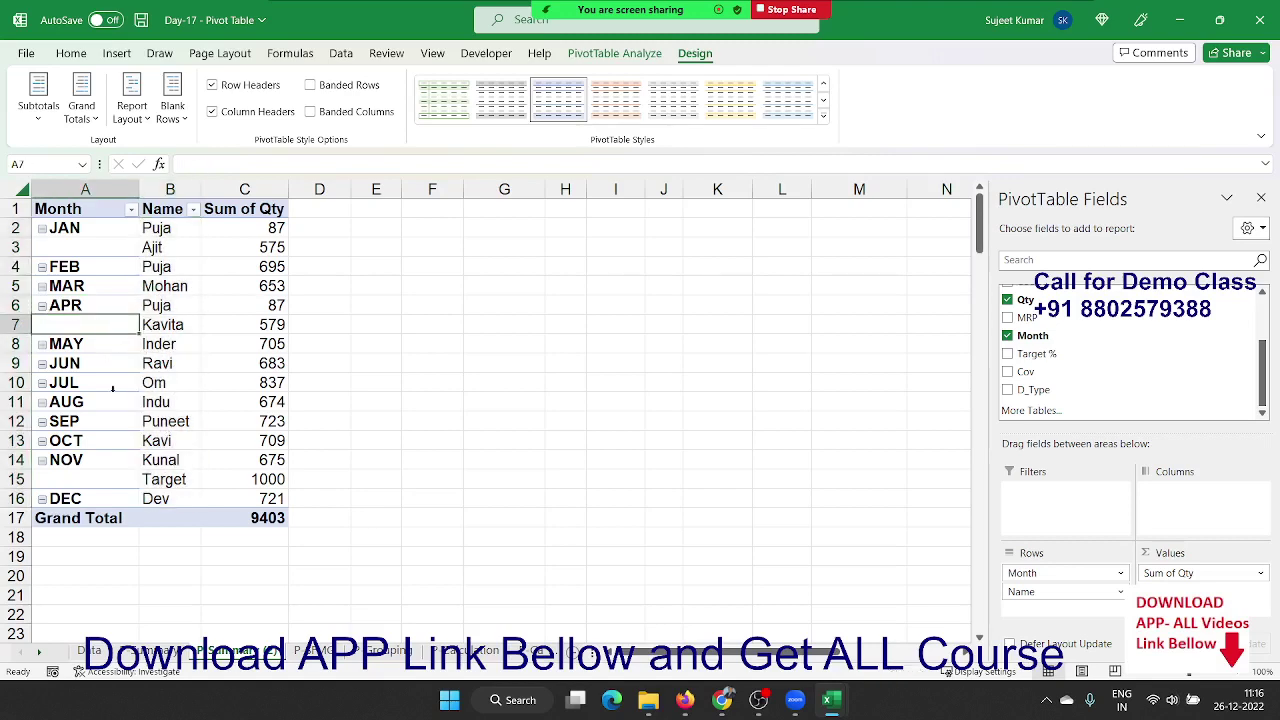
click(95, 652)
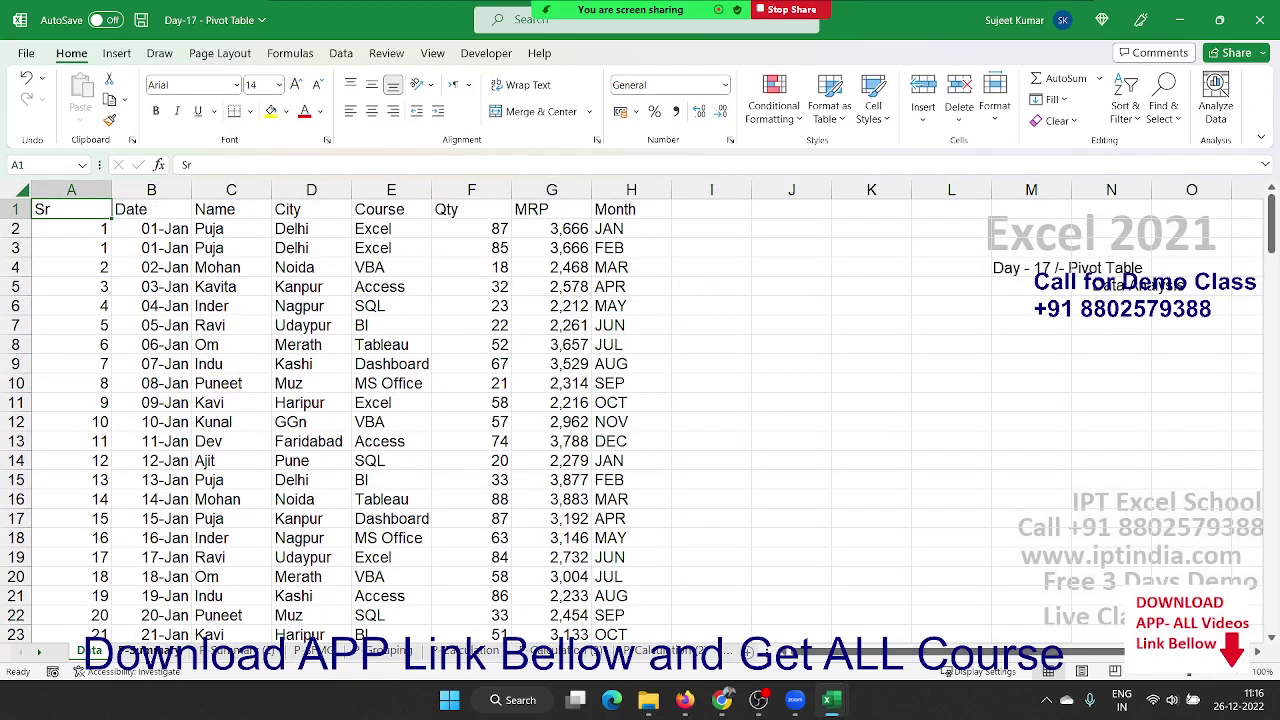
- On the Month-and-Name pivot sheet, remove Month from Rows and add Course above Name
click(560, 651)
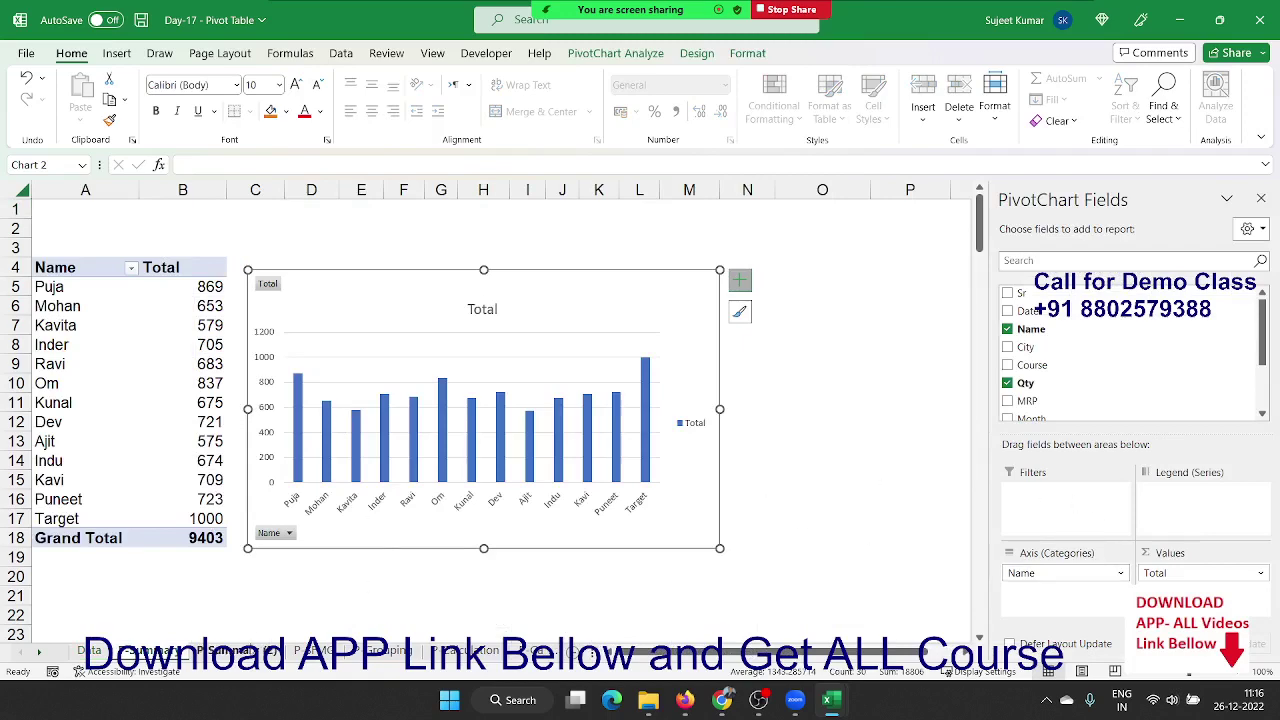
click(386, 651)
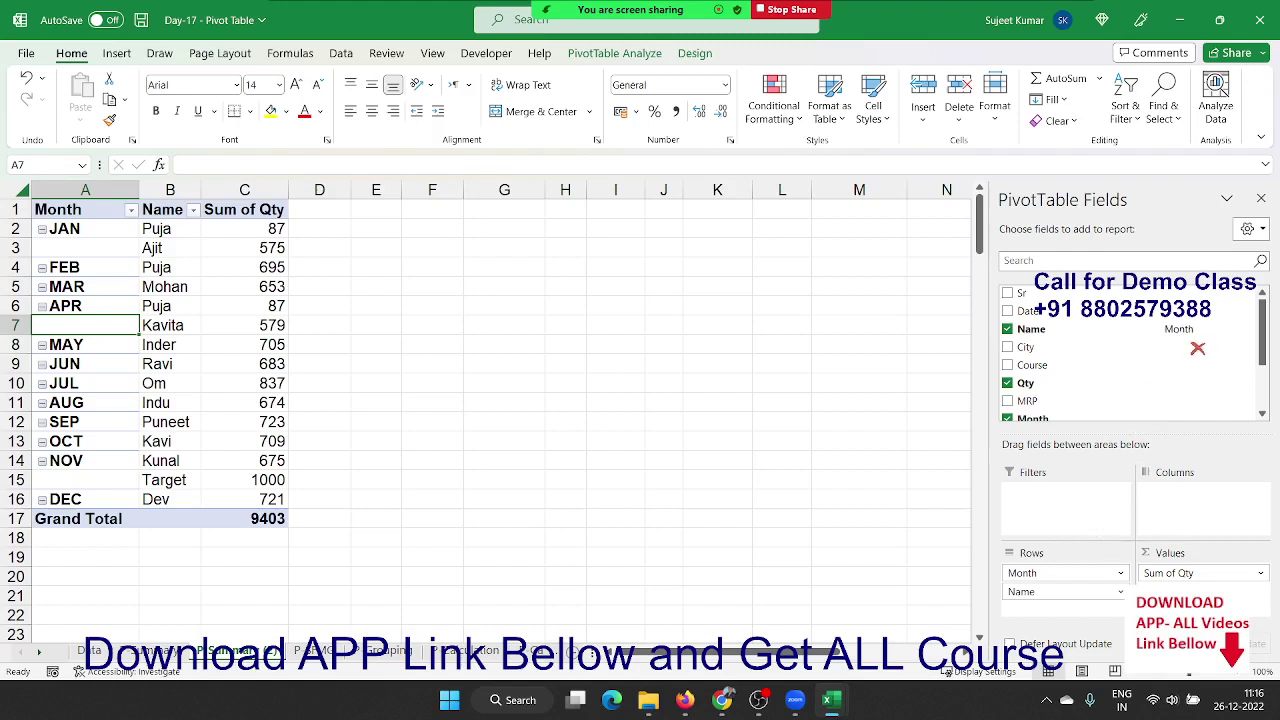
drag(1110, 537, 1195, 423)
scroll(1065, 392, down, 3)
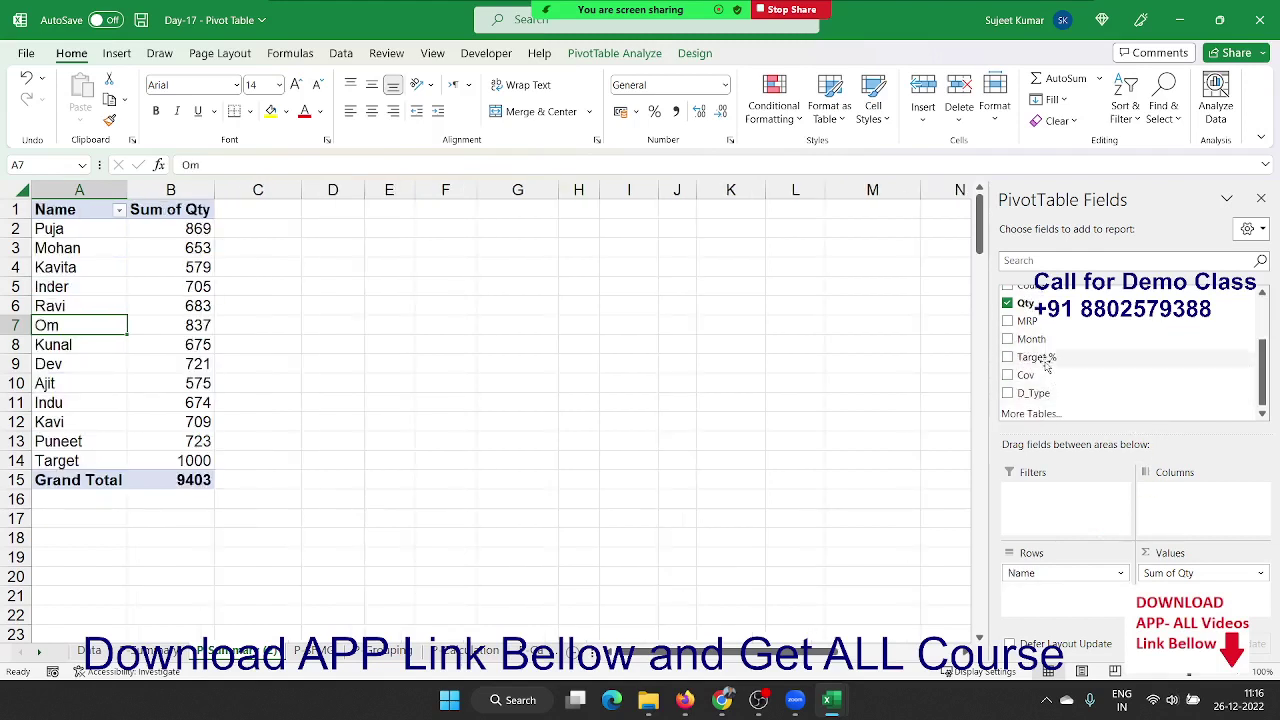
scroll(1047, 375, up, 2)
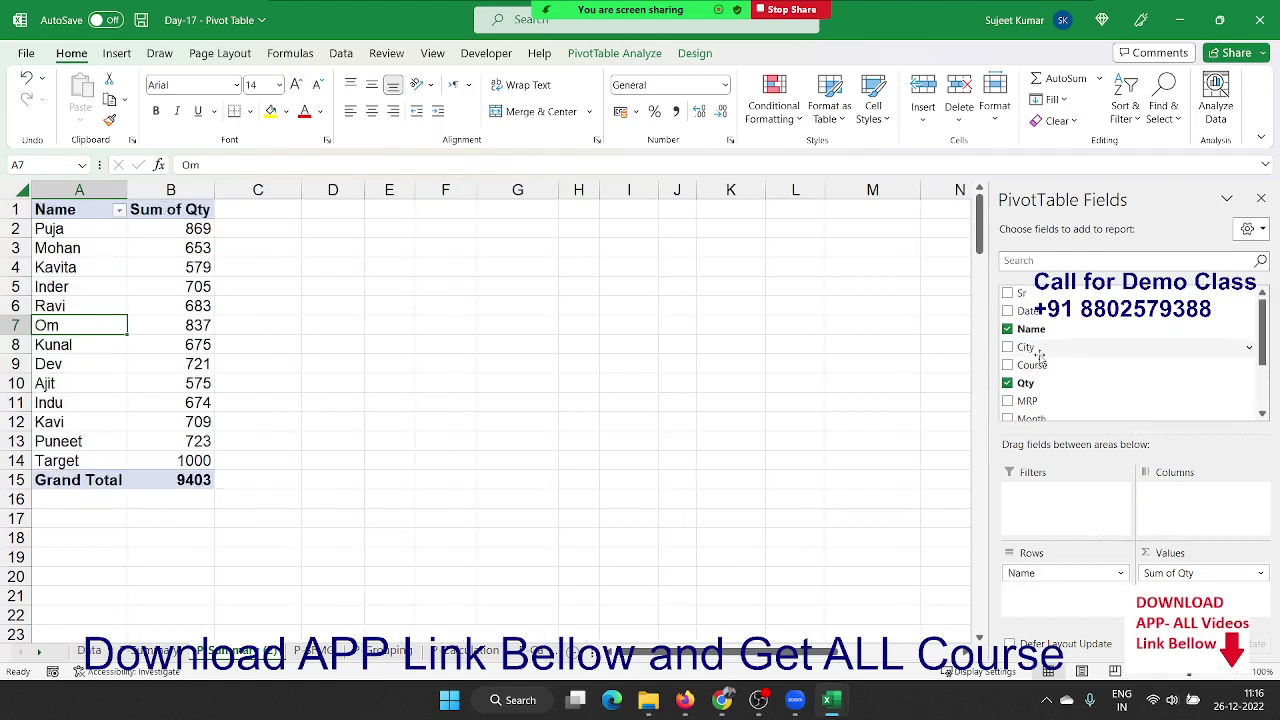
mouse_move(1040, 366)
mouse_down()
mouse_move(1104, 600)
mouse_move(1071, 597)
mouse_move(1075, 568)
mouse_up()
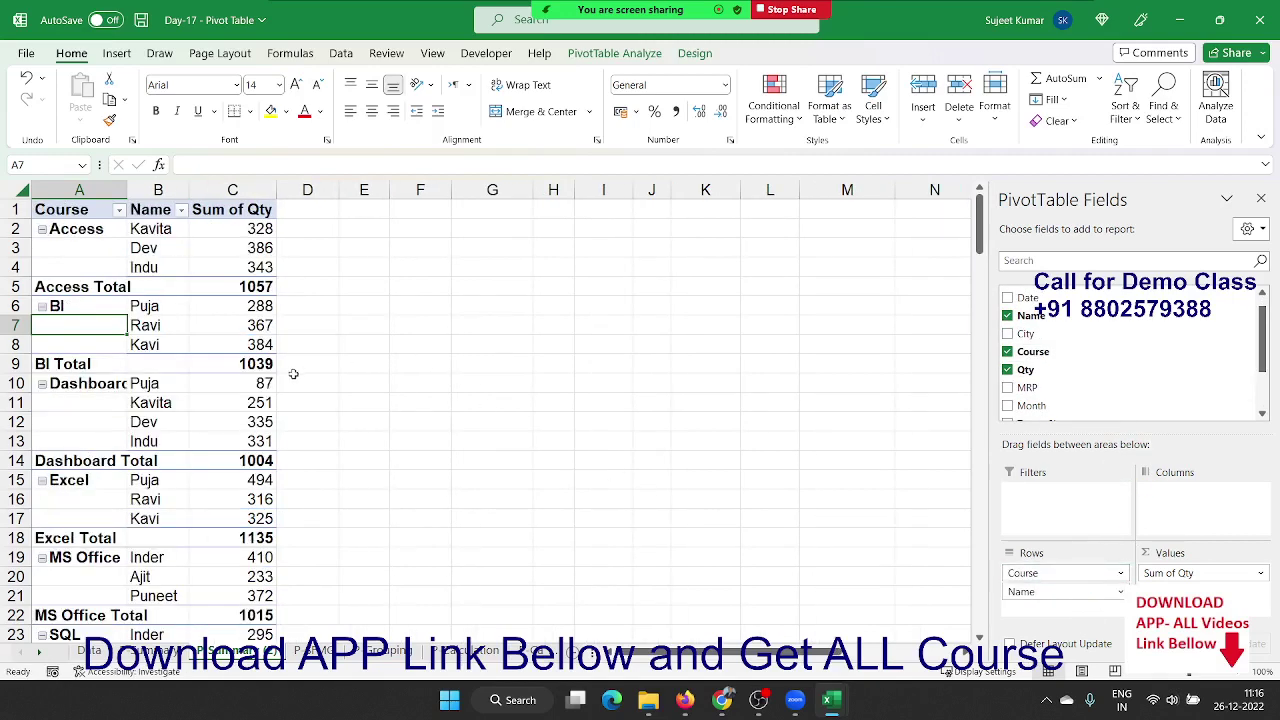
- Remove the Course subtotal rows so each course's names run straight into the next course
click(139, 400)
right_click(117, 289)
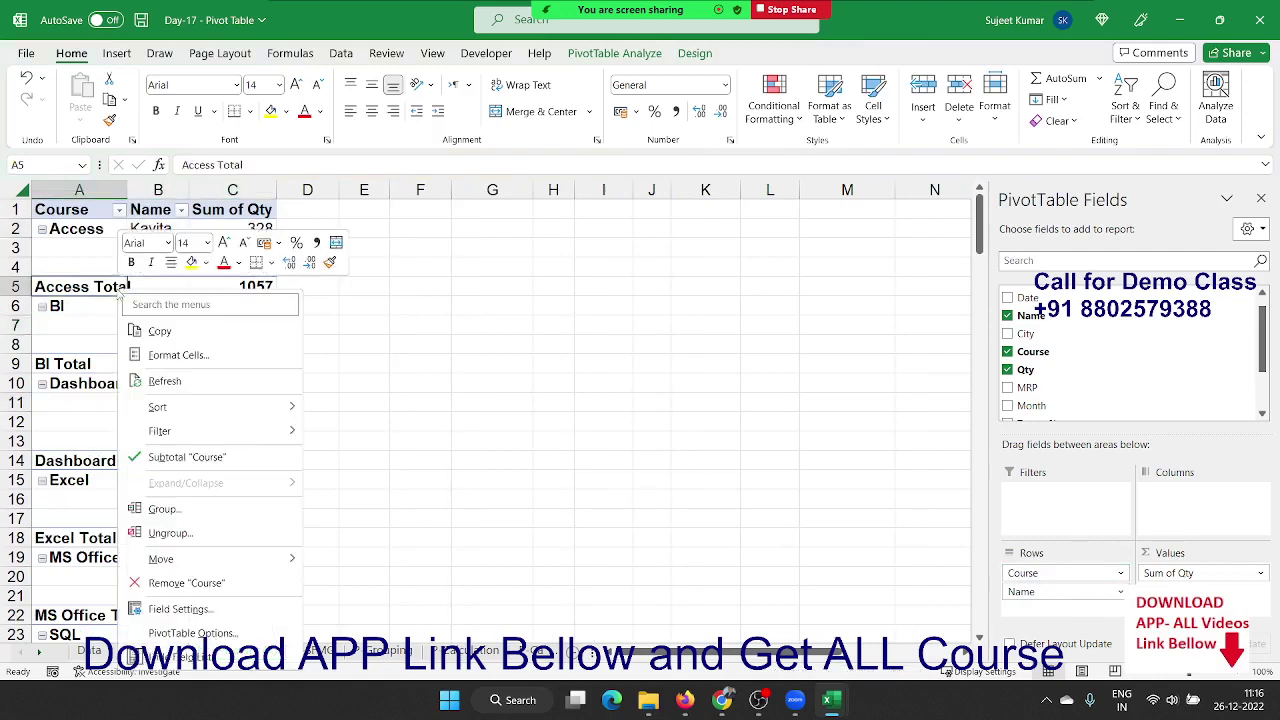
click(186, 457)
click(178, 403)
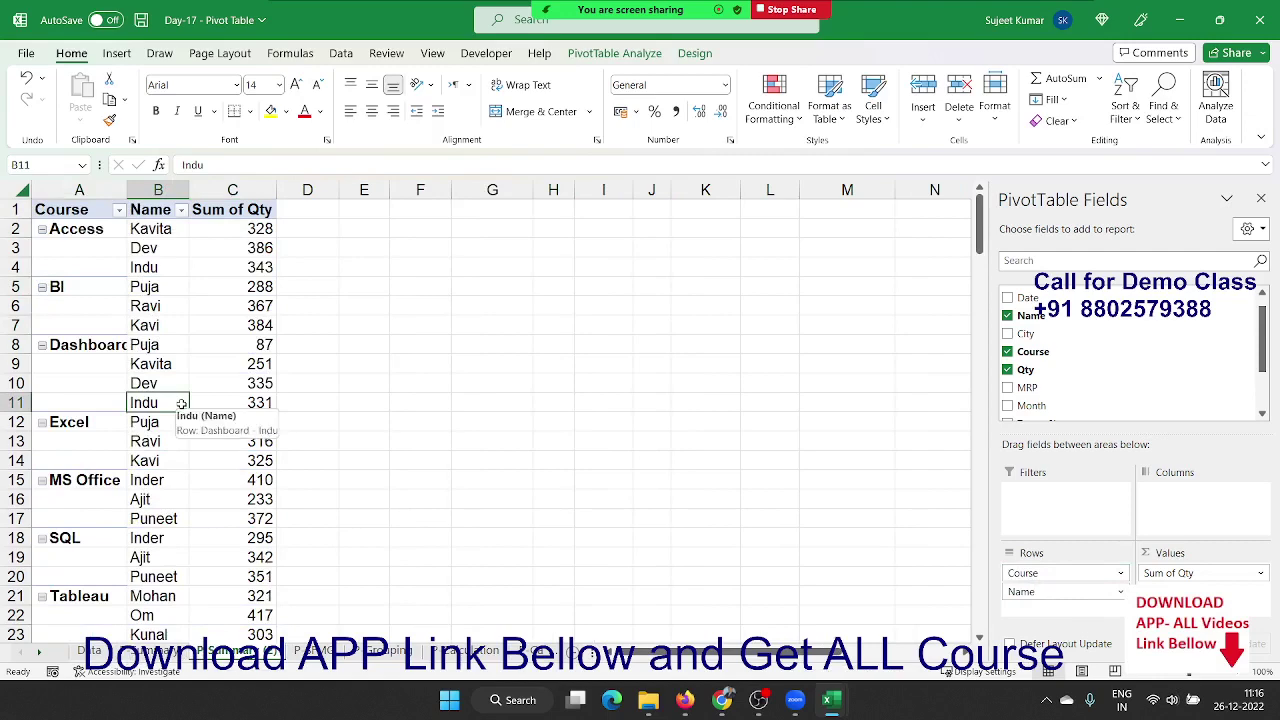
scroll(180, 403, down, 4)
scroll(180, 403, up, 3)
scroll(181, 403, up, 1)
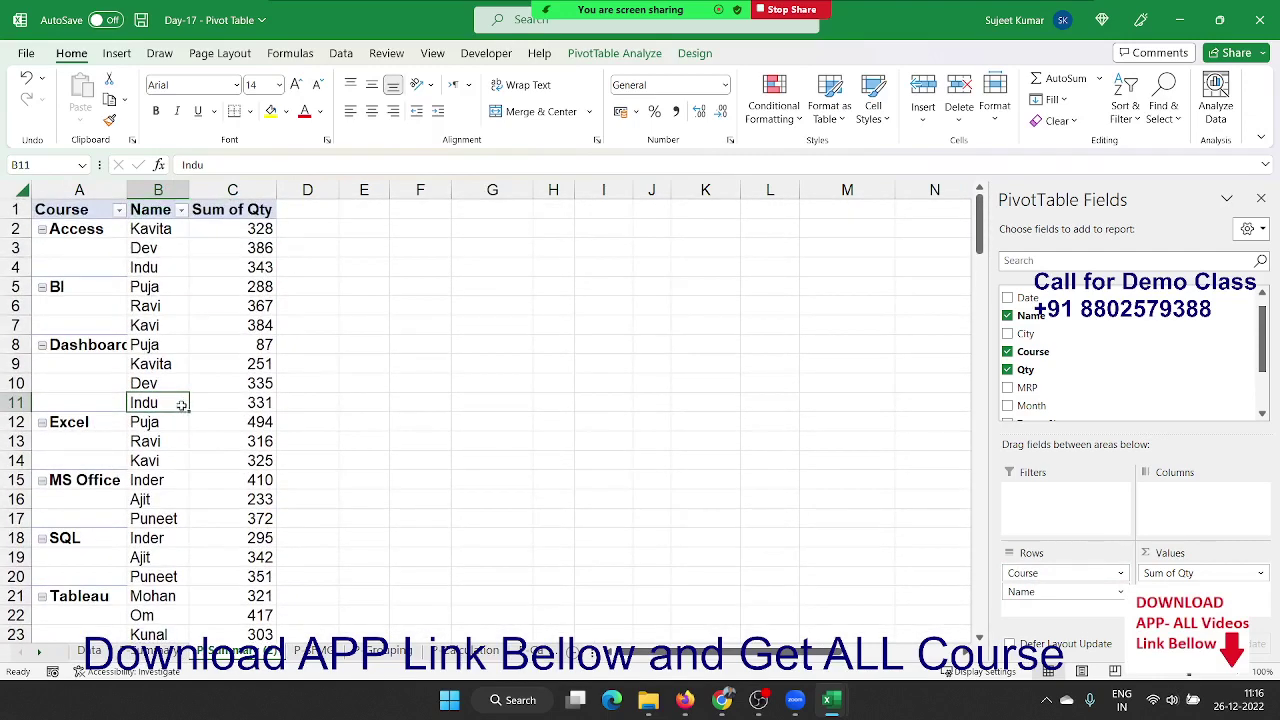
- Inspect the Access and BI label cells, then show the Developer tab
mouse_move(68, 243)
mouse_down()
mouse_move(92, 270)
mouse_move(93, 329)
mouse_up()
click(87, 291)
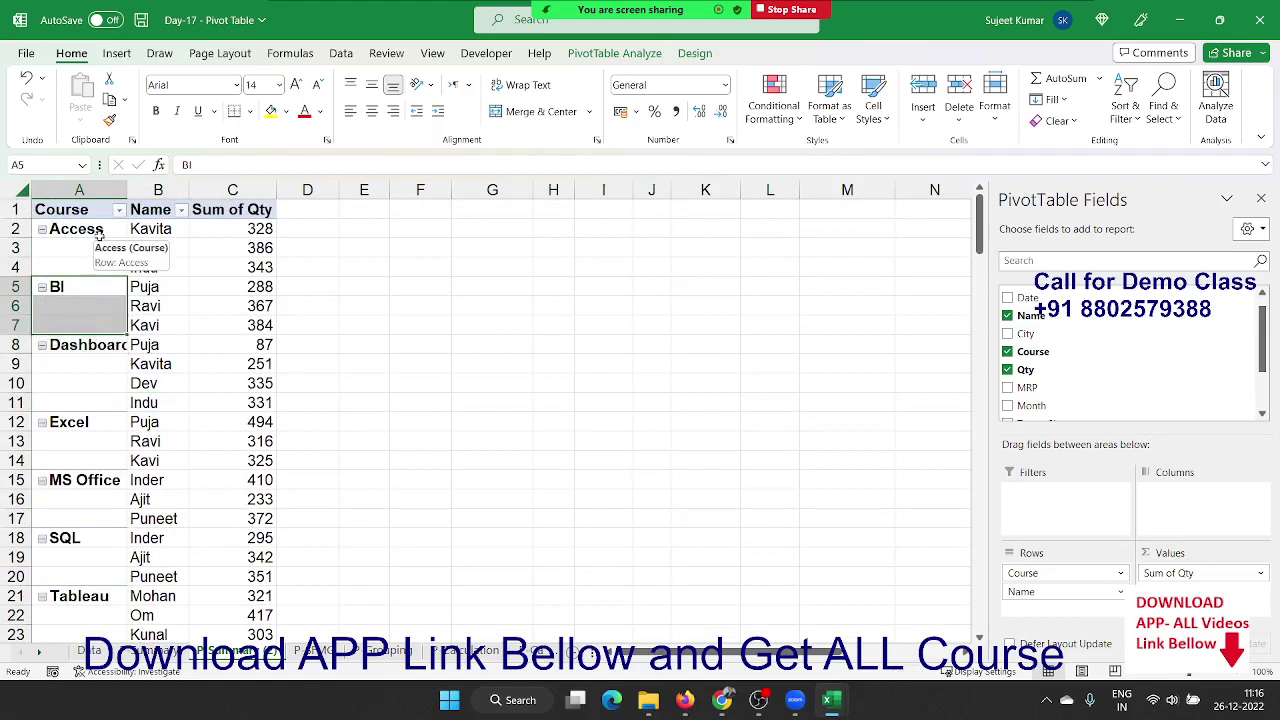
click(160, 228)
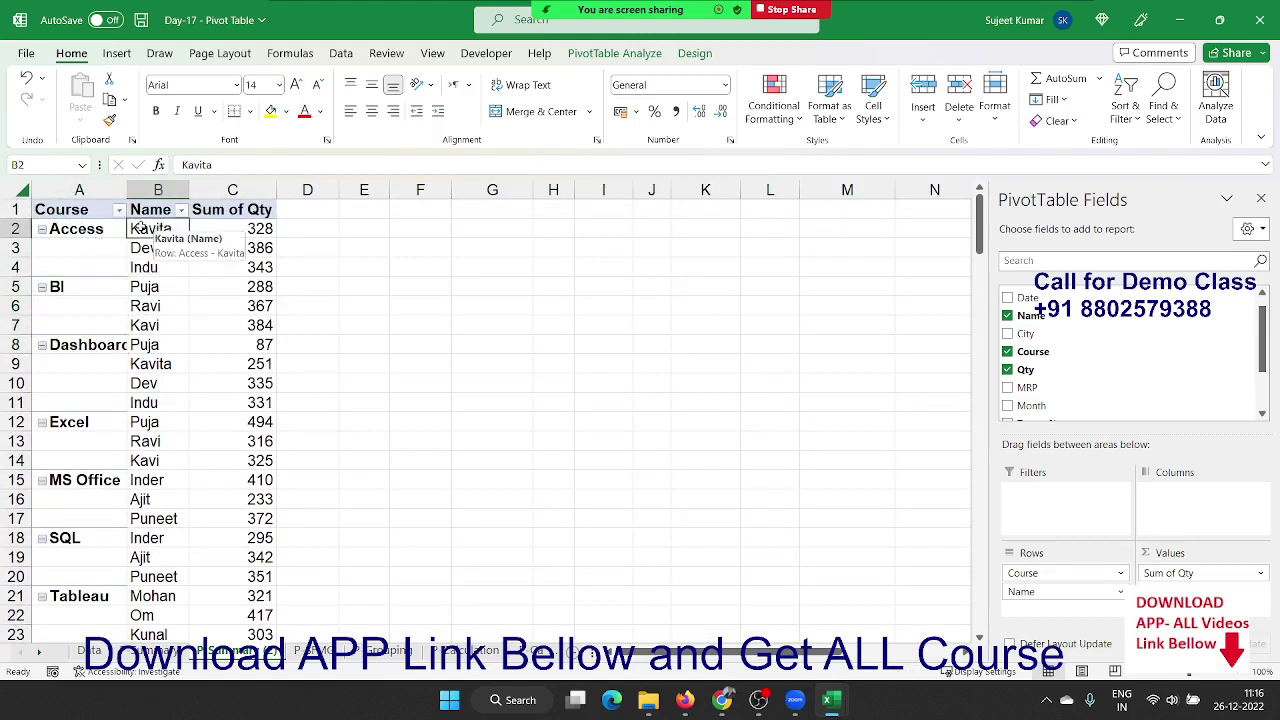
click(82, 226)
drag(82, 254, 86, 264)
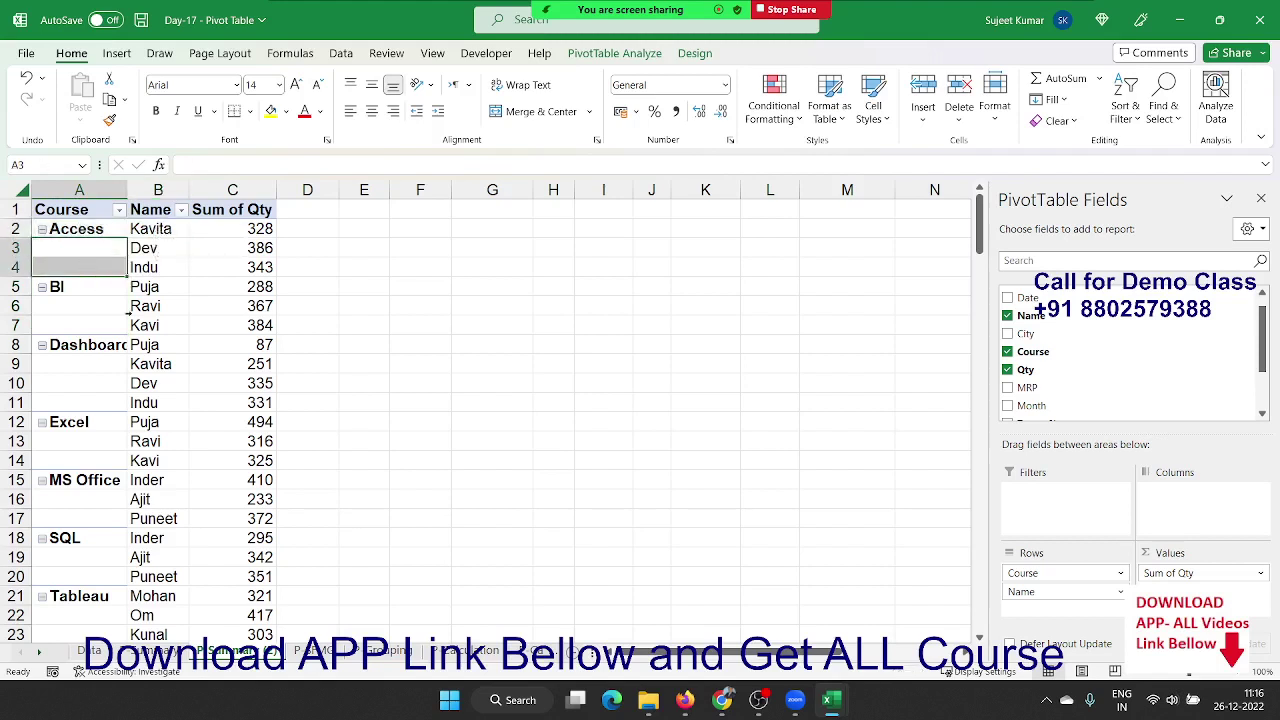
click(140, 325)
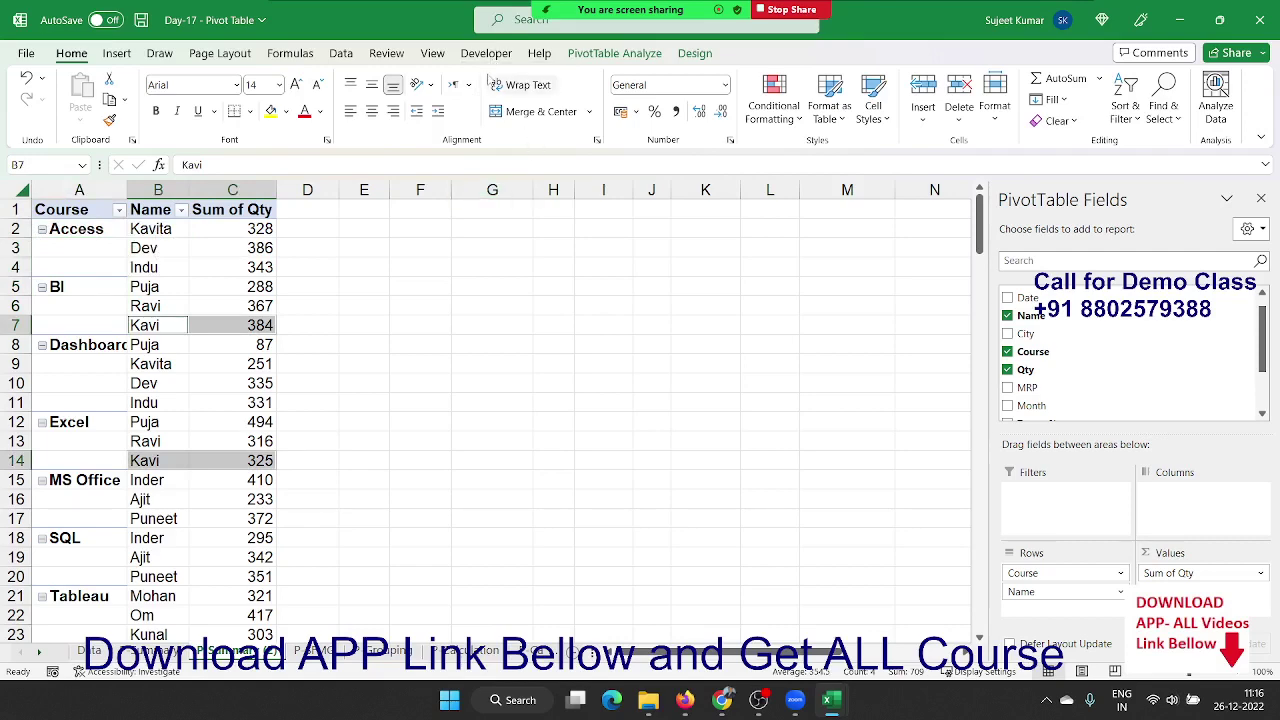
click(487, 55)
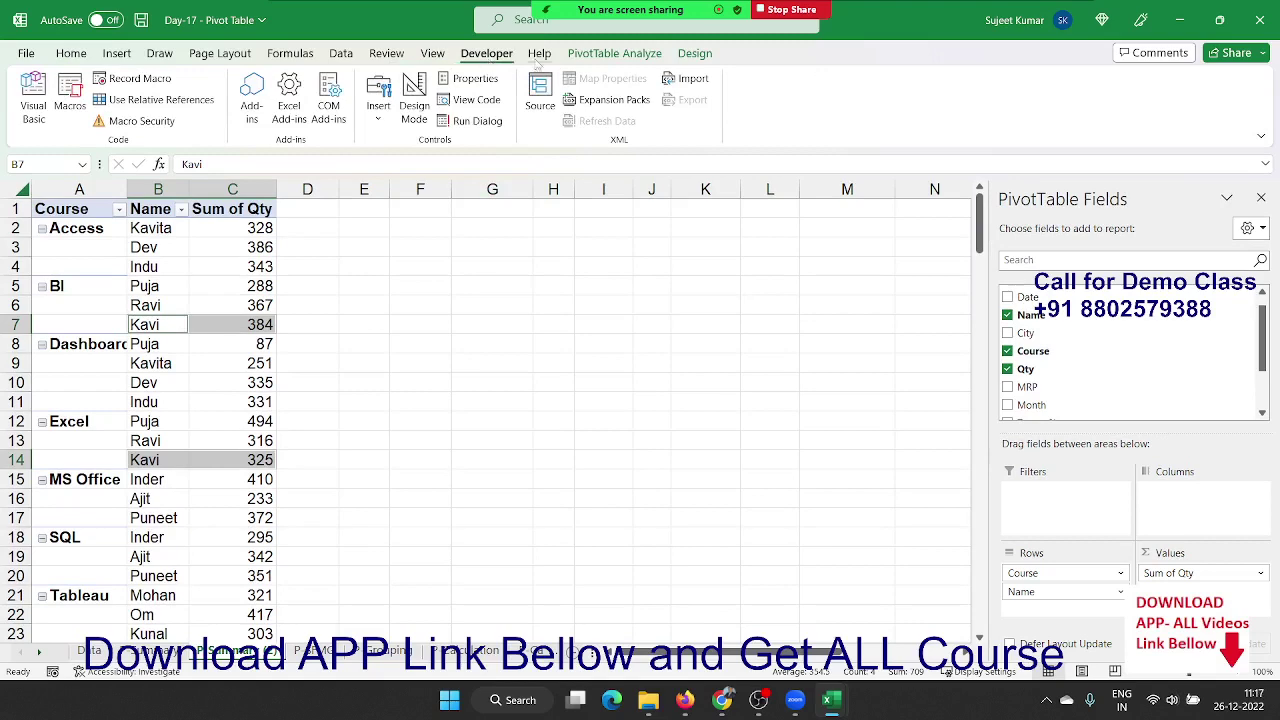
- Set the report layout to Repeat All Item Labels so each course name appears on every row
click(614, 55)
click(694, 55)
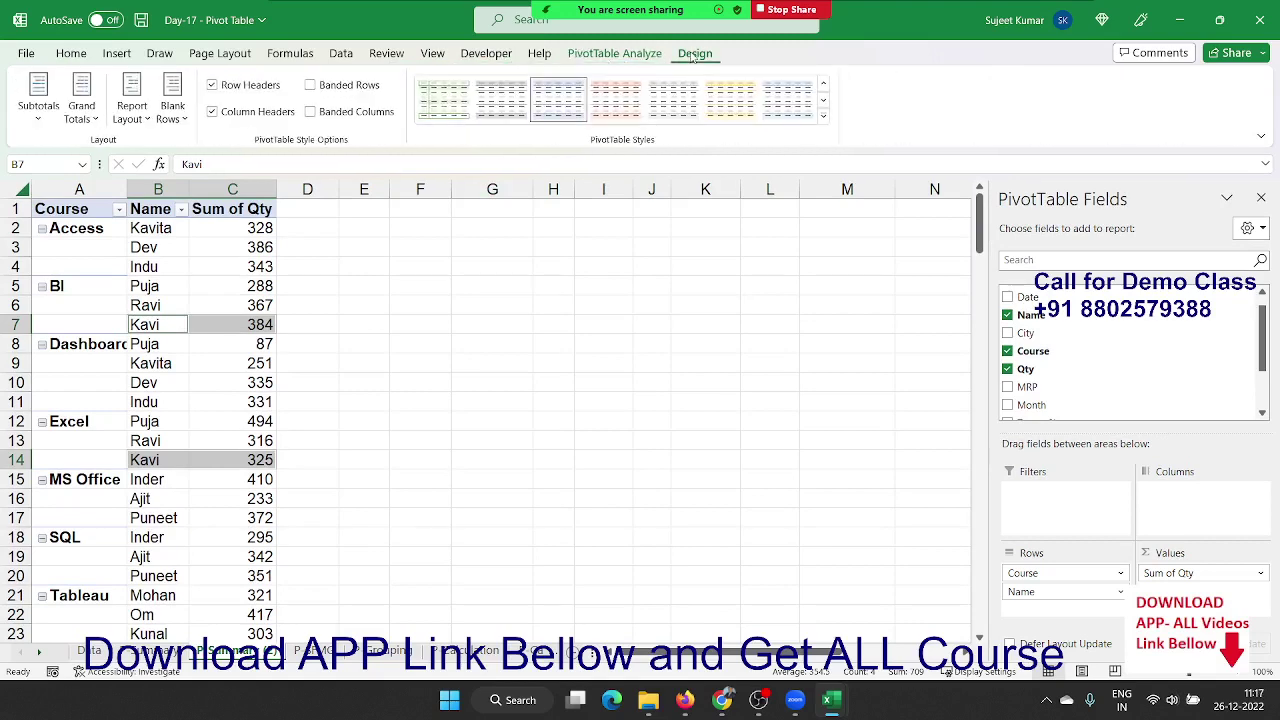
click(133, 107)
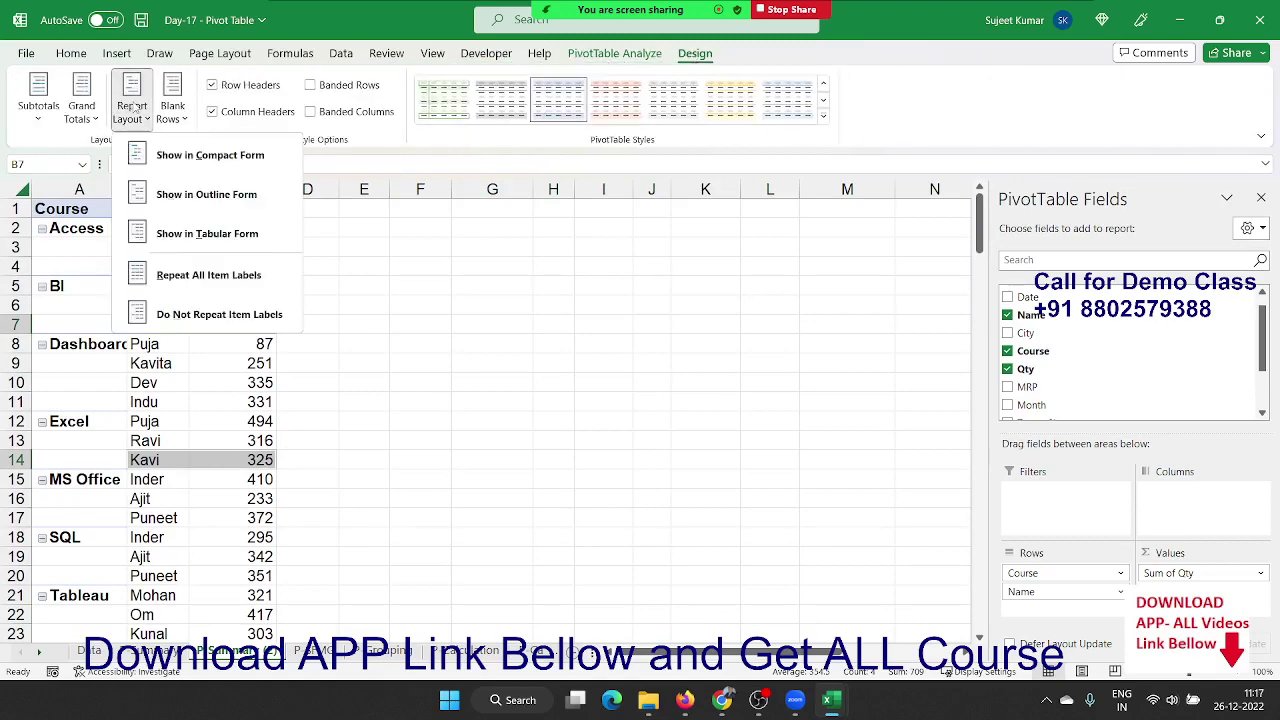
click(192, 278)
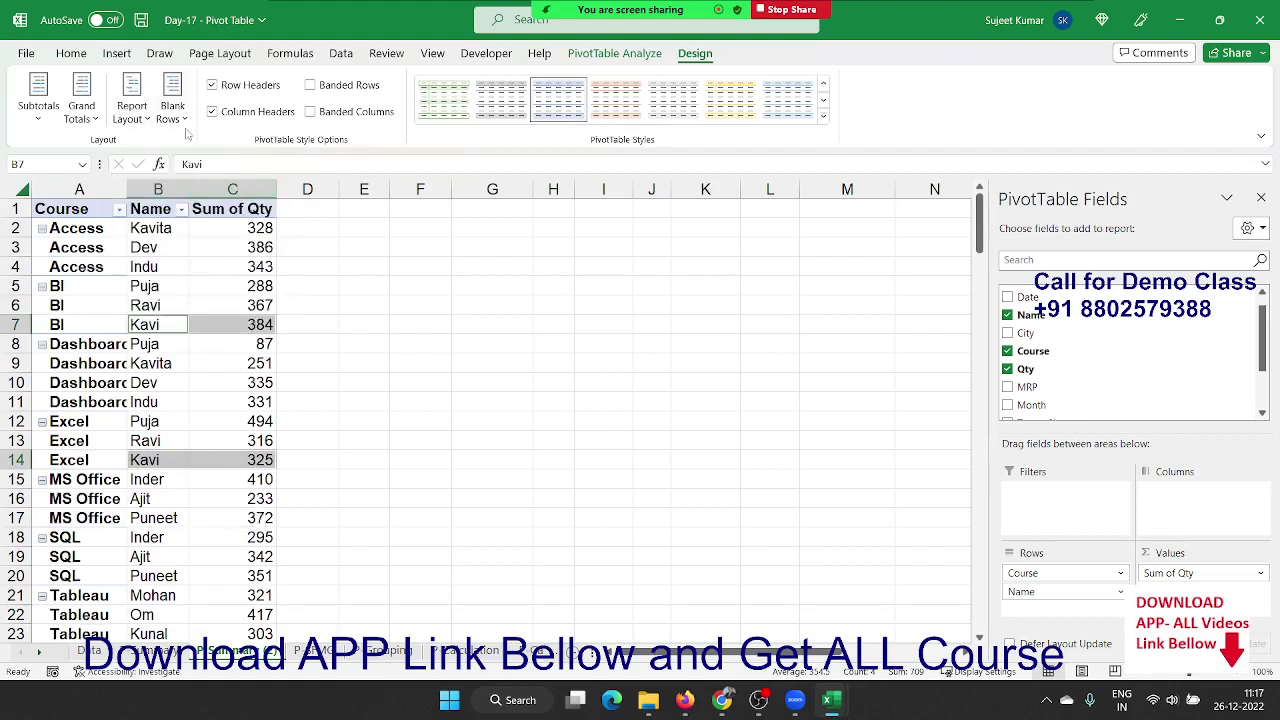
- Insert a blank line after each course group
click(174, 110)
click(226, 160)
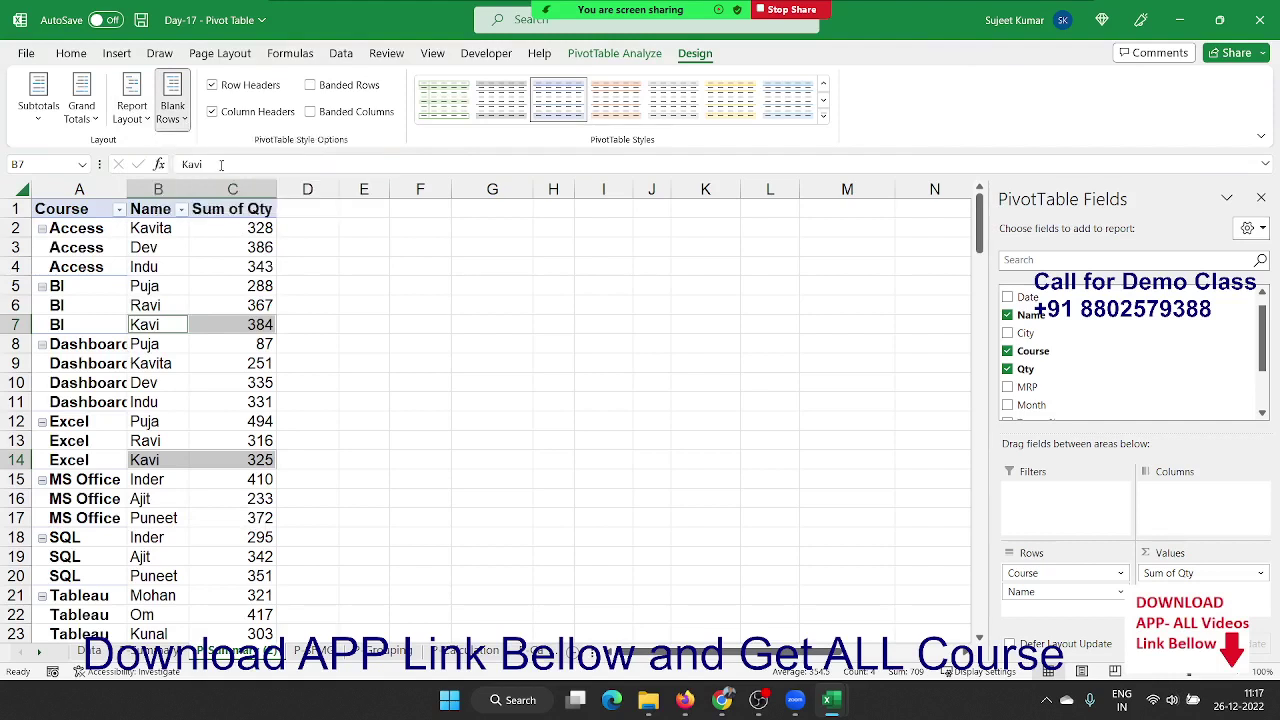
drag(87, 267, 87, 290)
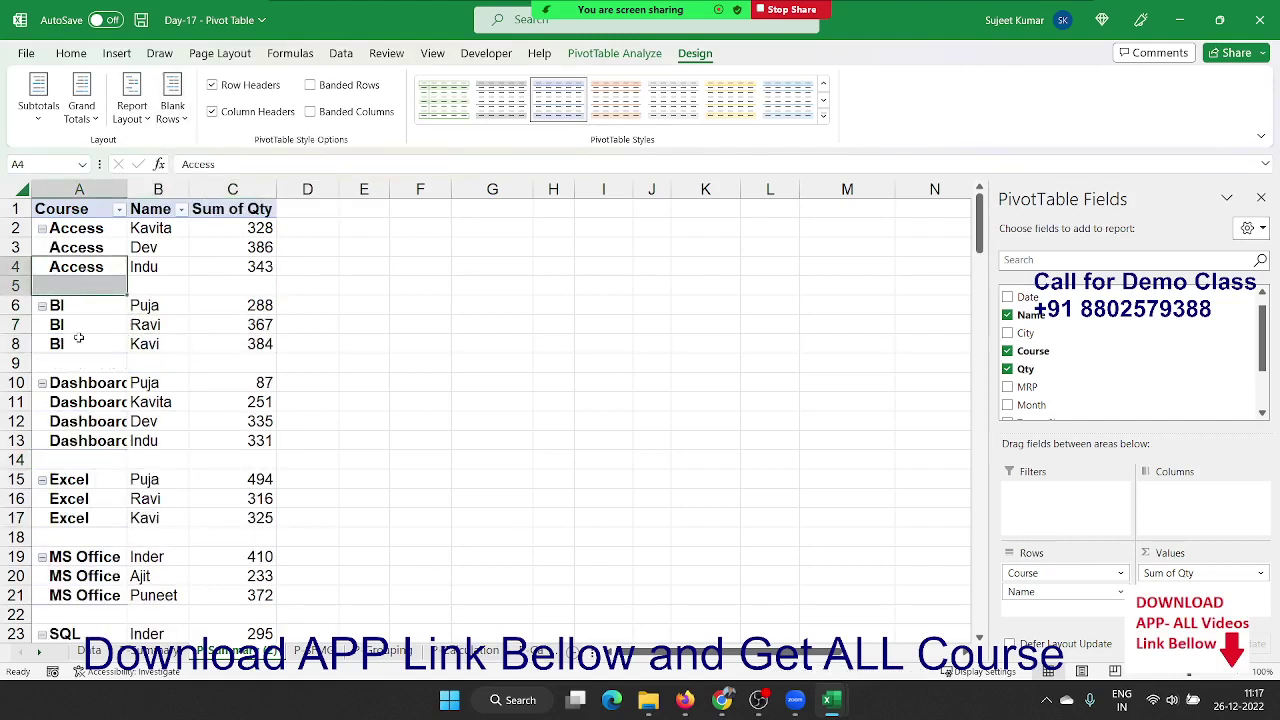
drag(86, 343, 86, 363)
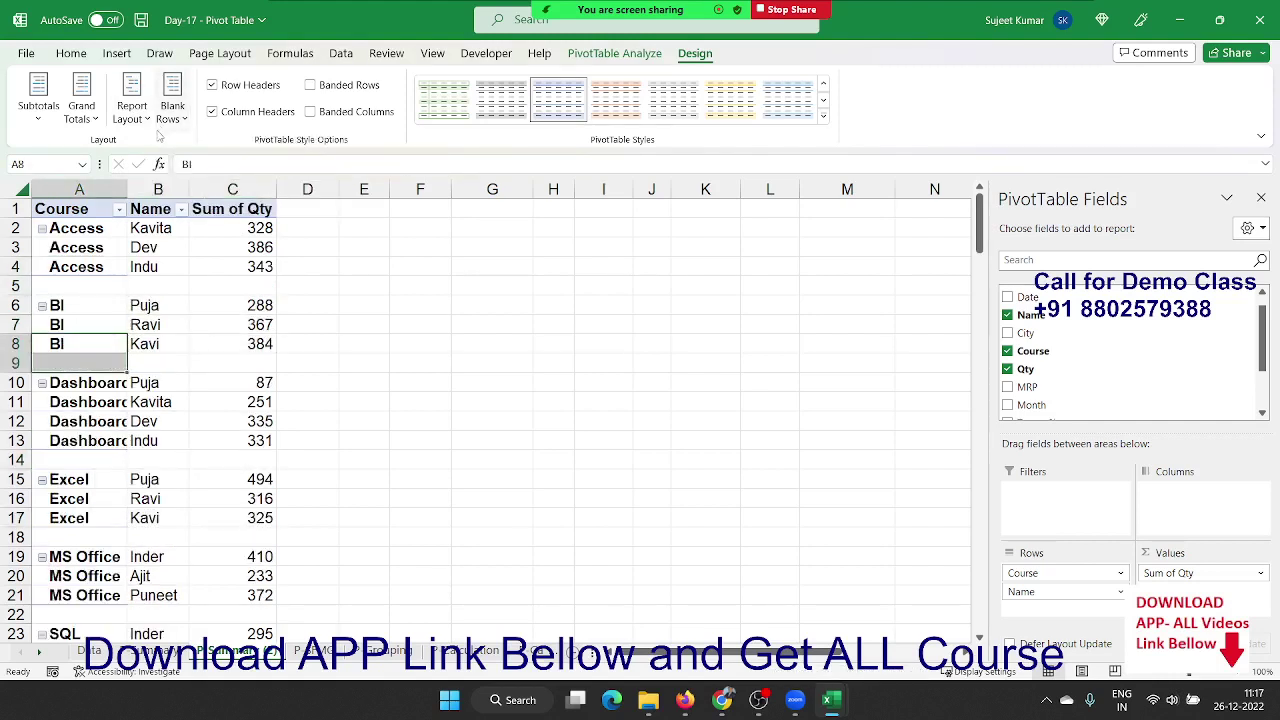
- Remove the blank line after each course group
click(170, 118)
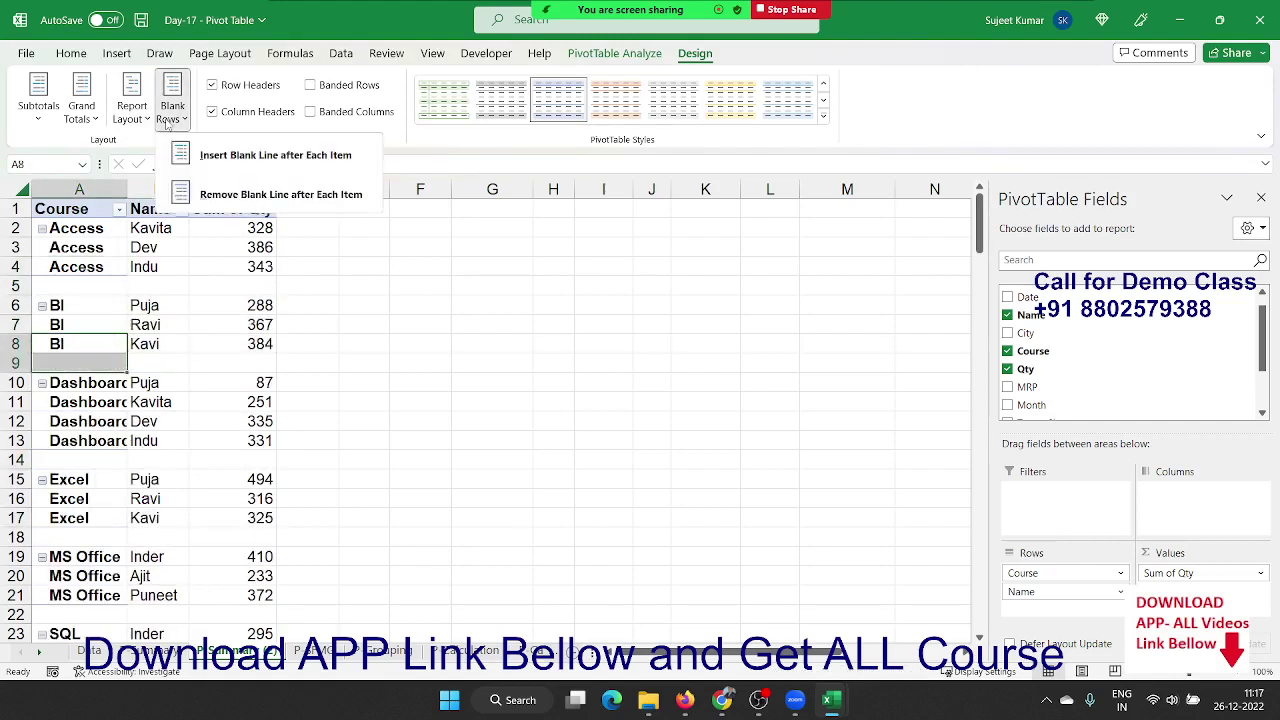
click(222, 195)
click(174, 318)
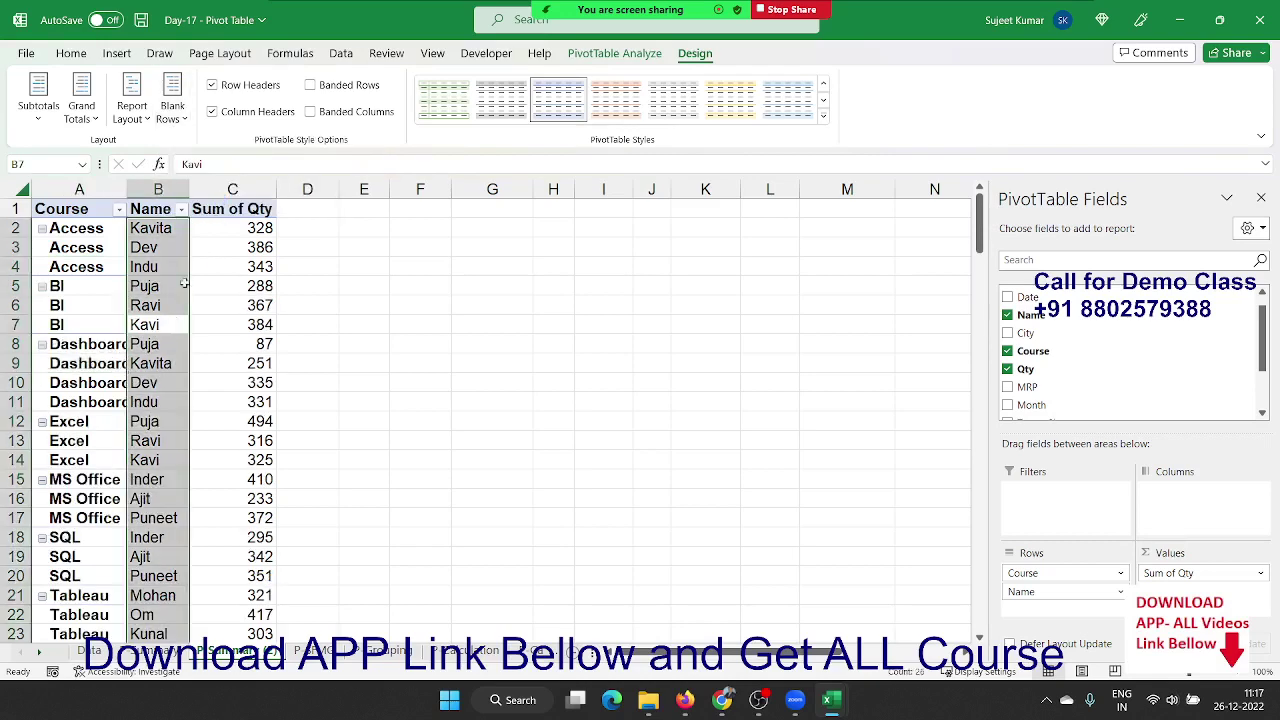
click(104, 285)
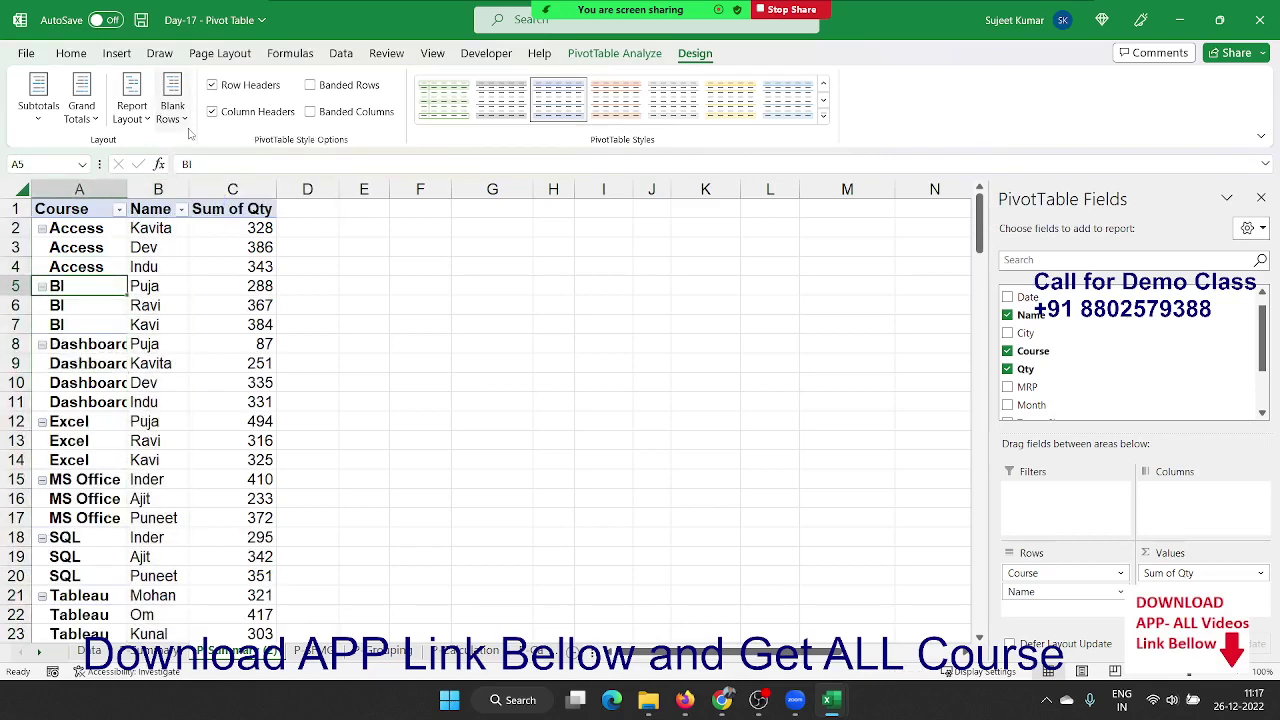
- Switch the report layout to Do Not Repeat Item Labels
click(133, 112)
click(184, 316)
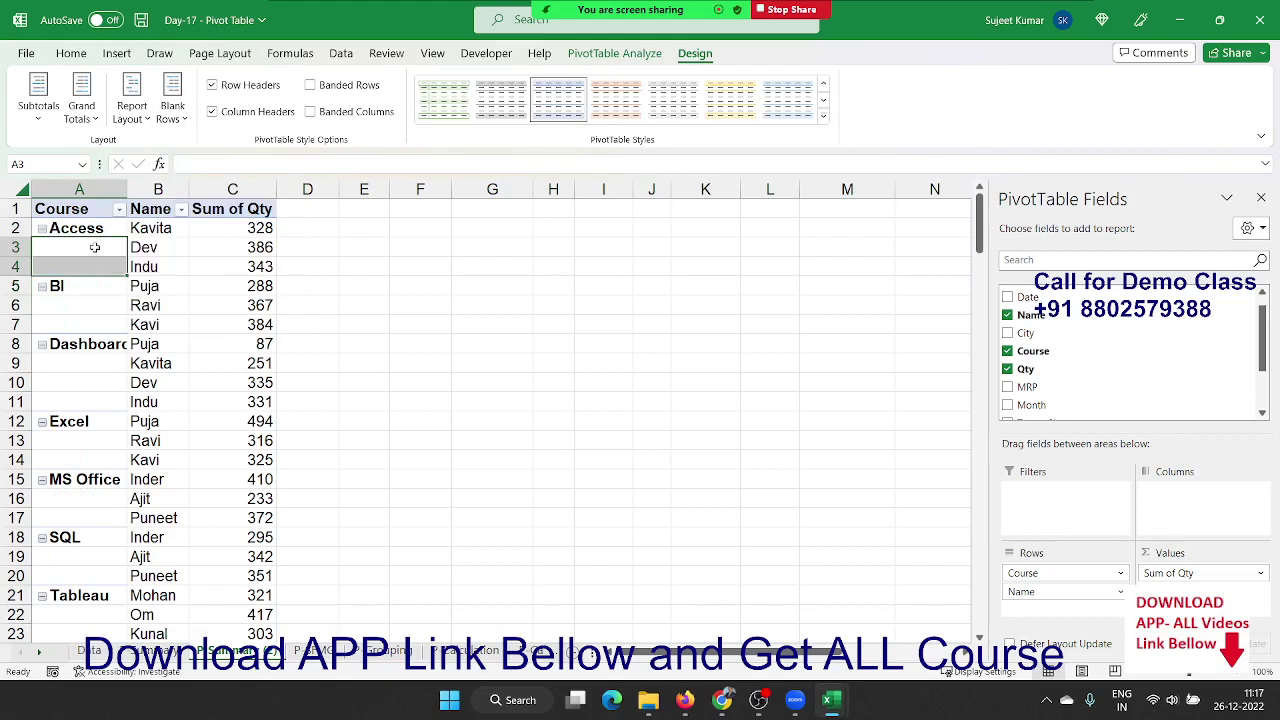
click(97, 228)
- Enable 'Merge and center cells with labels' in PivotTable Options so course labels span their groups
click(106, 258)
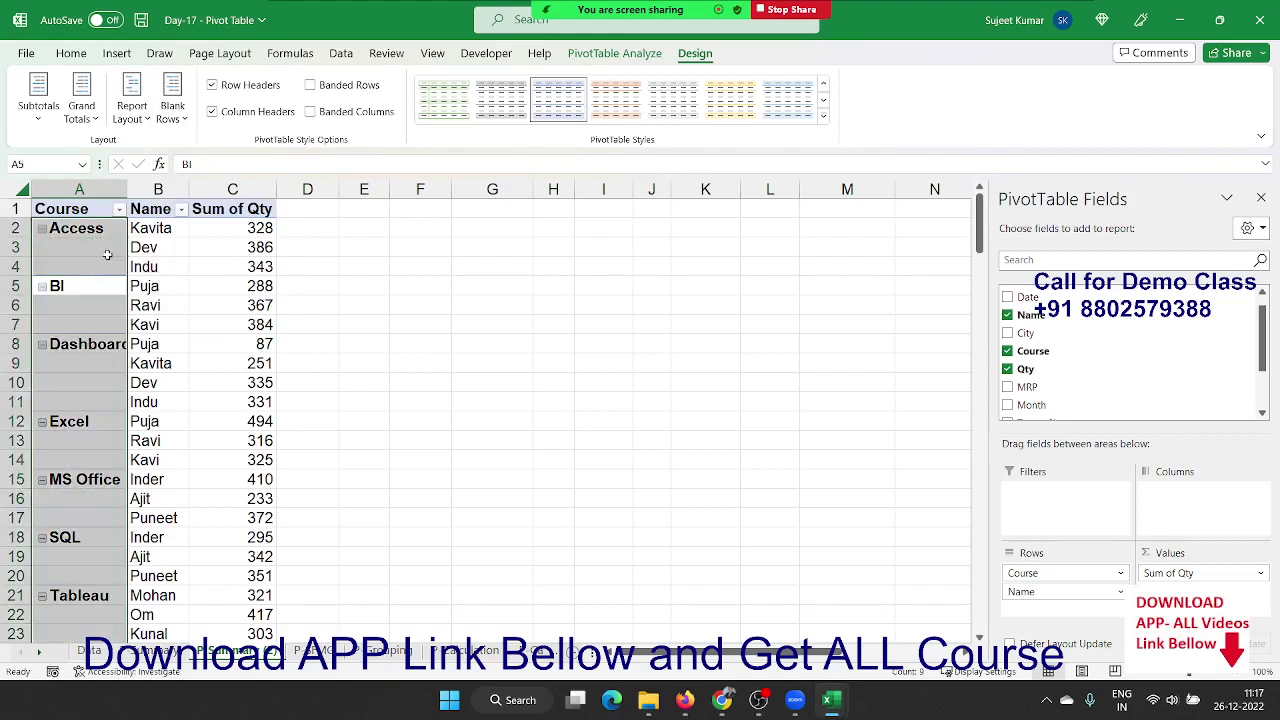
right_click(108, 260)
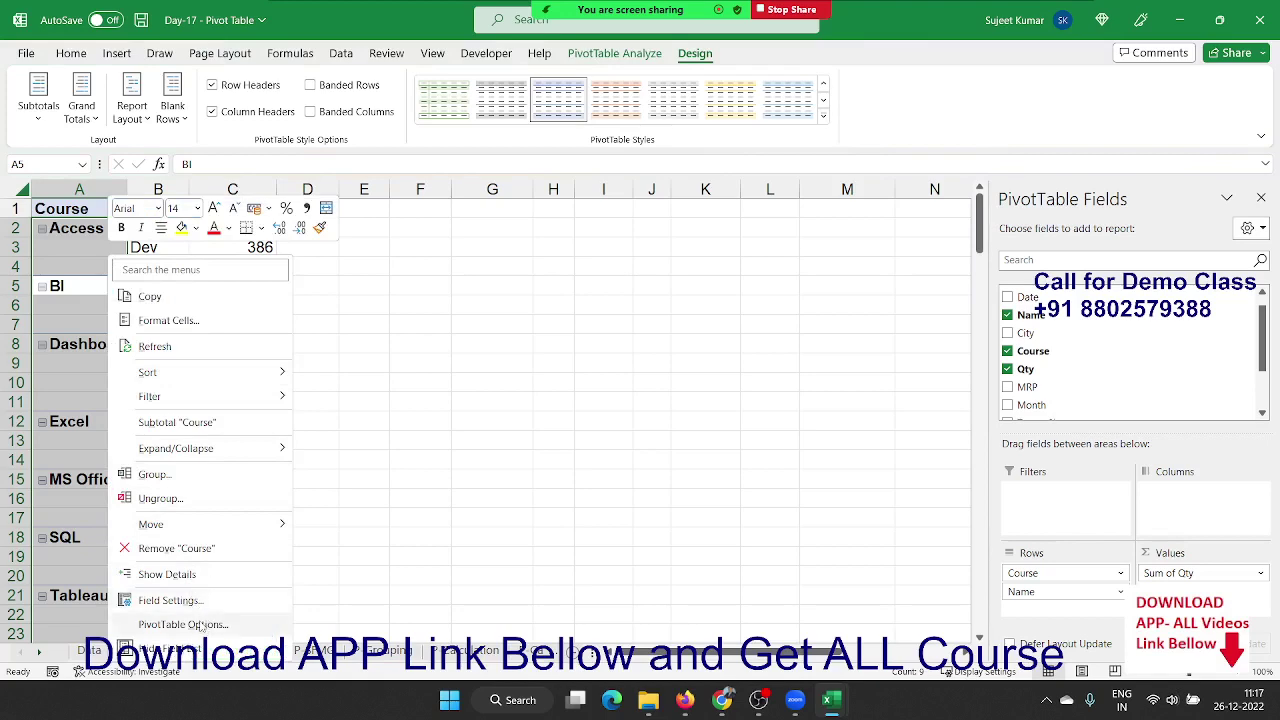
click(199, 625)
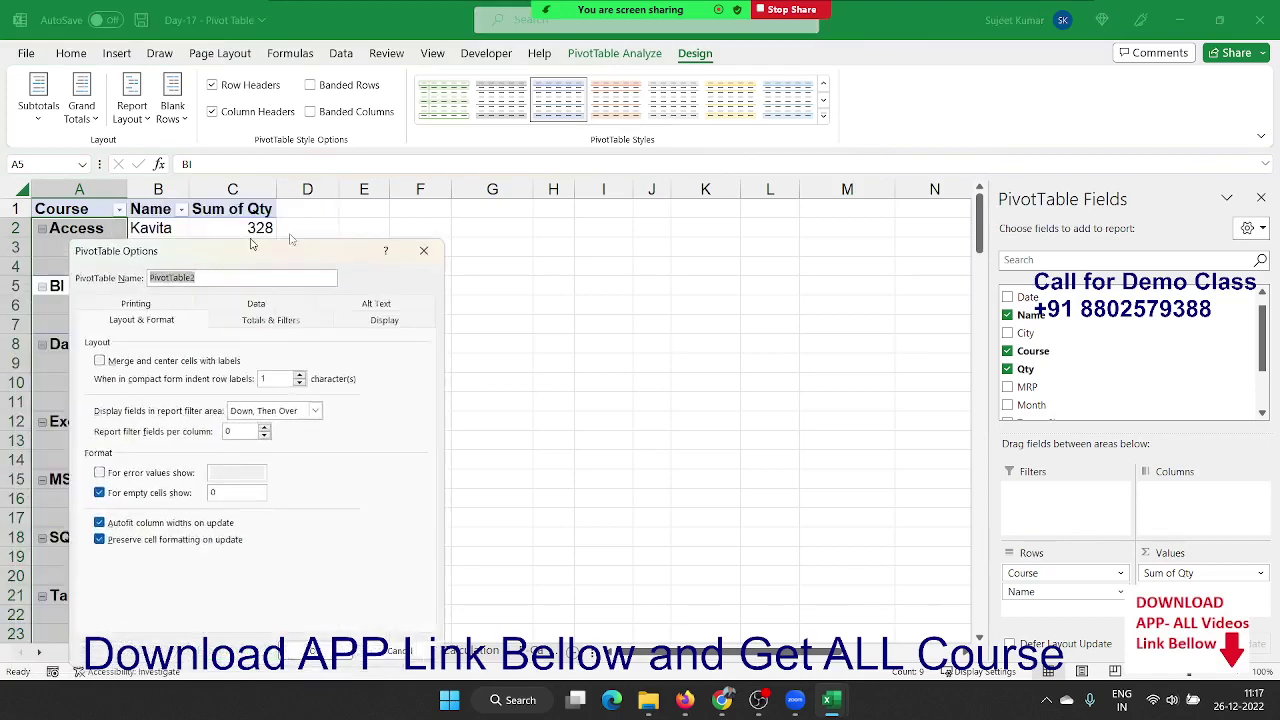
drag(170, 257, 589, 196)
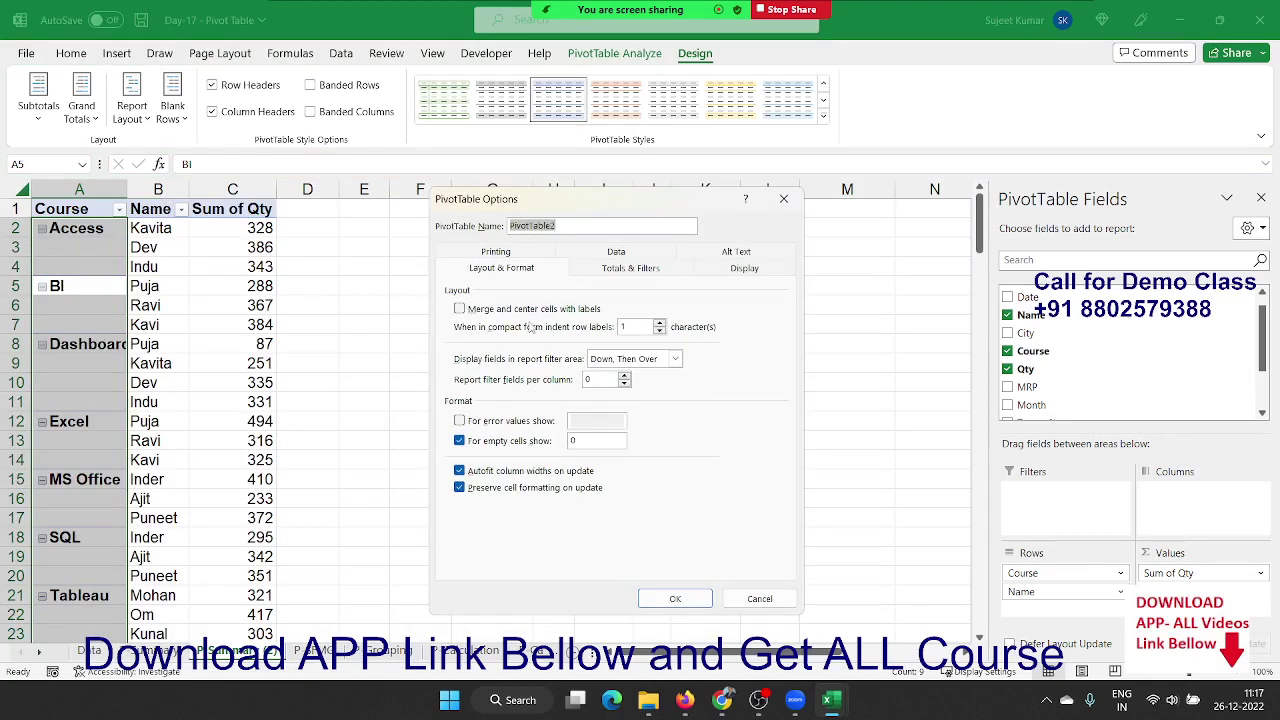
click(459, 308)
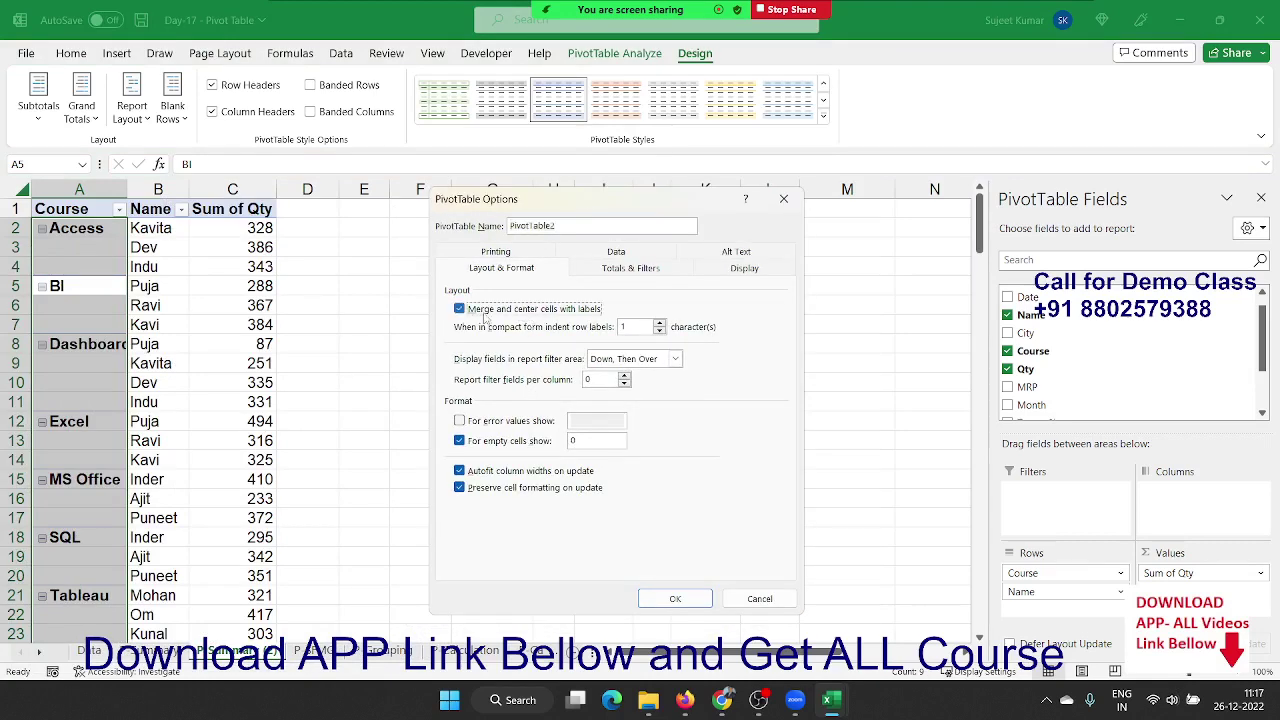
click(675, 597)
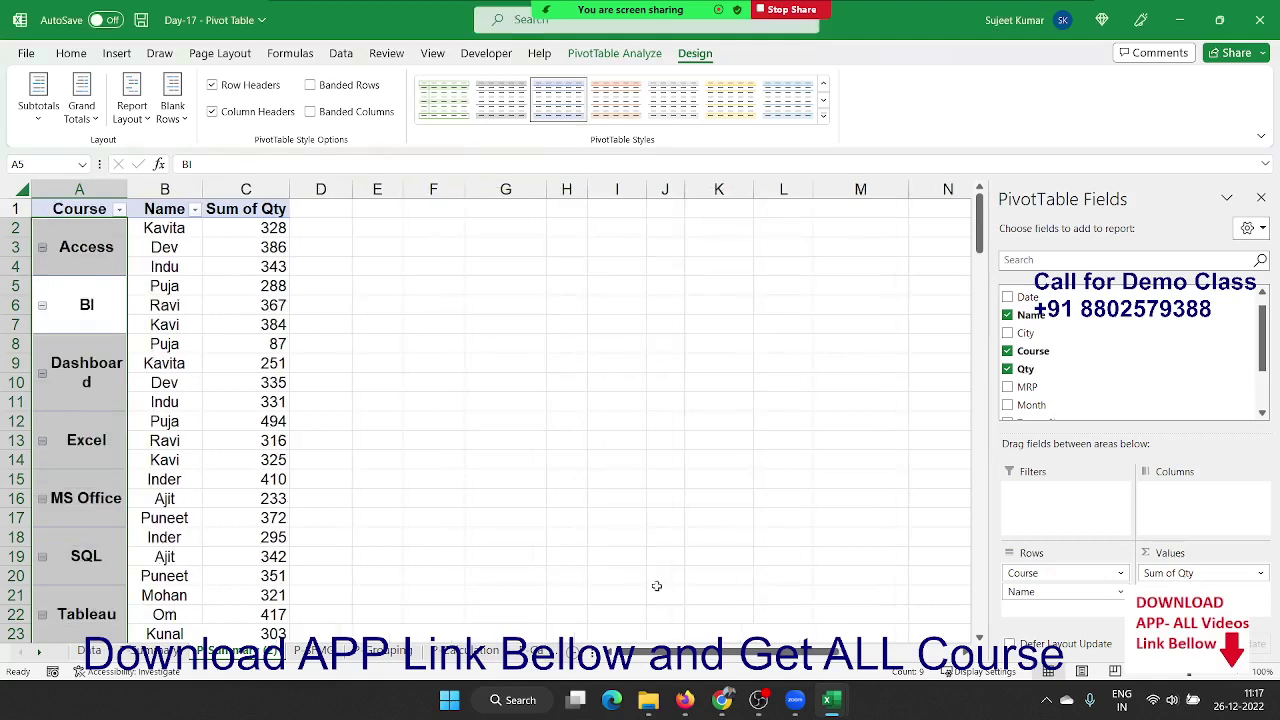
- Widen column A so the merged Dashboard label fits on one line
click(165, 421)
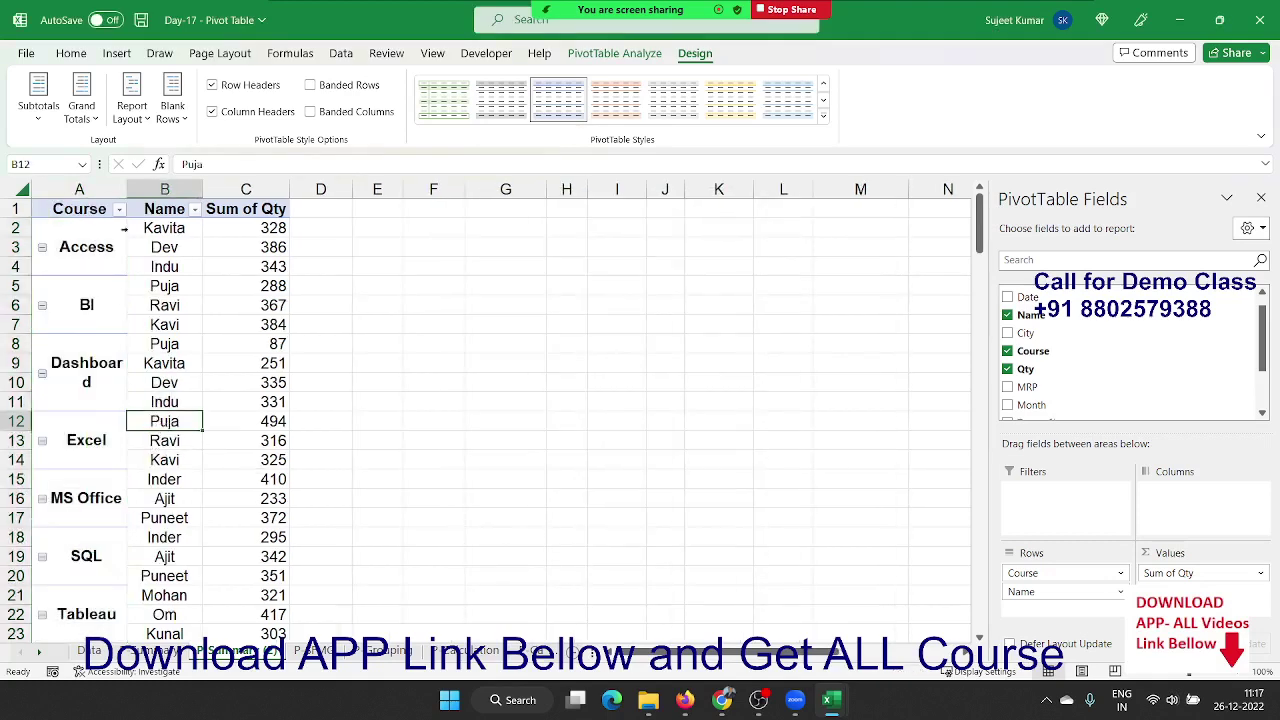
drag(127, 189, 146, 189)
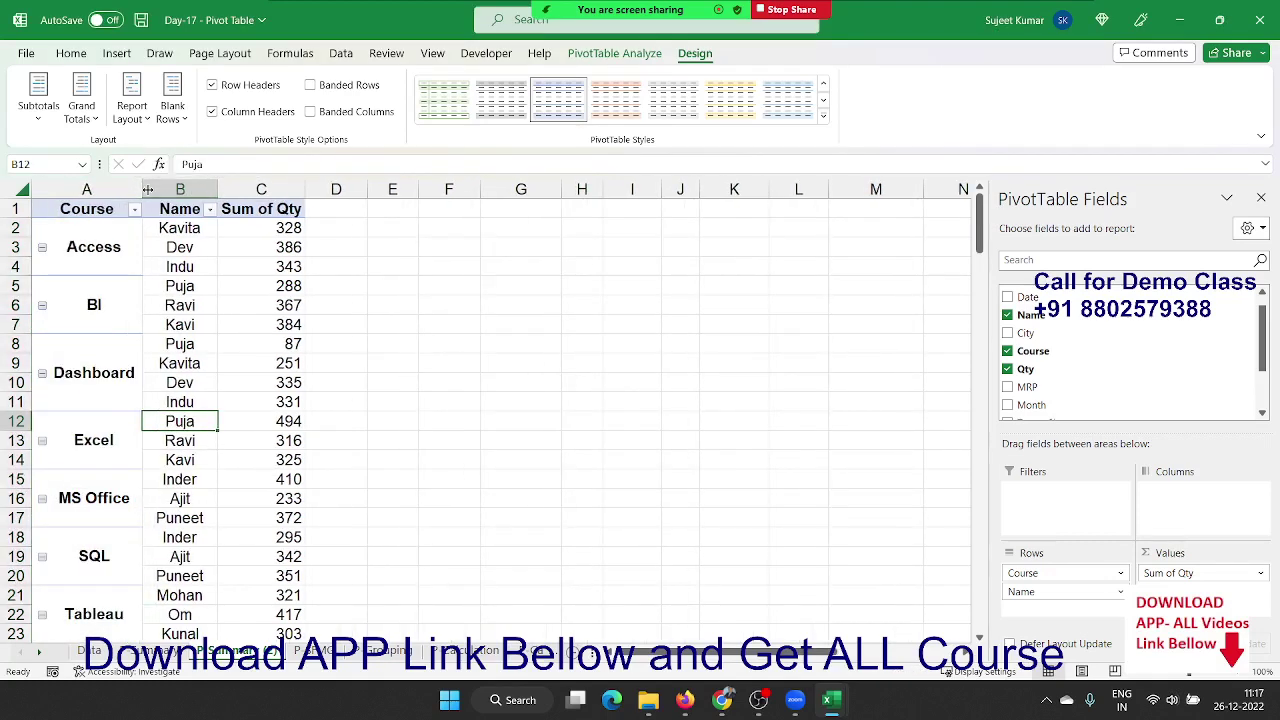
click(121, 396)
click(131, 308)
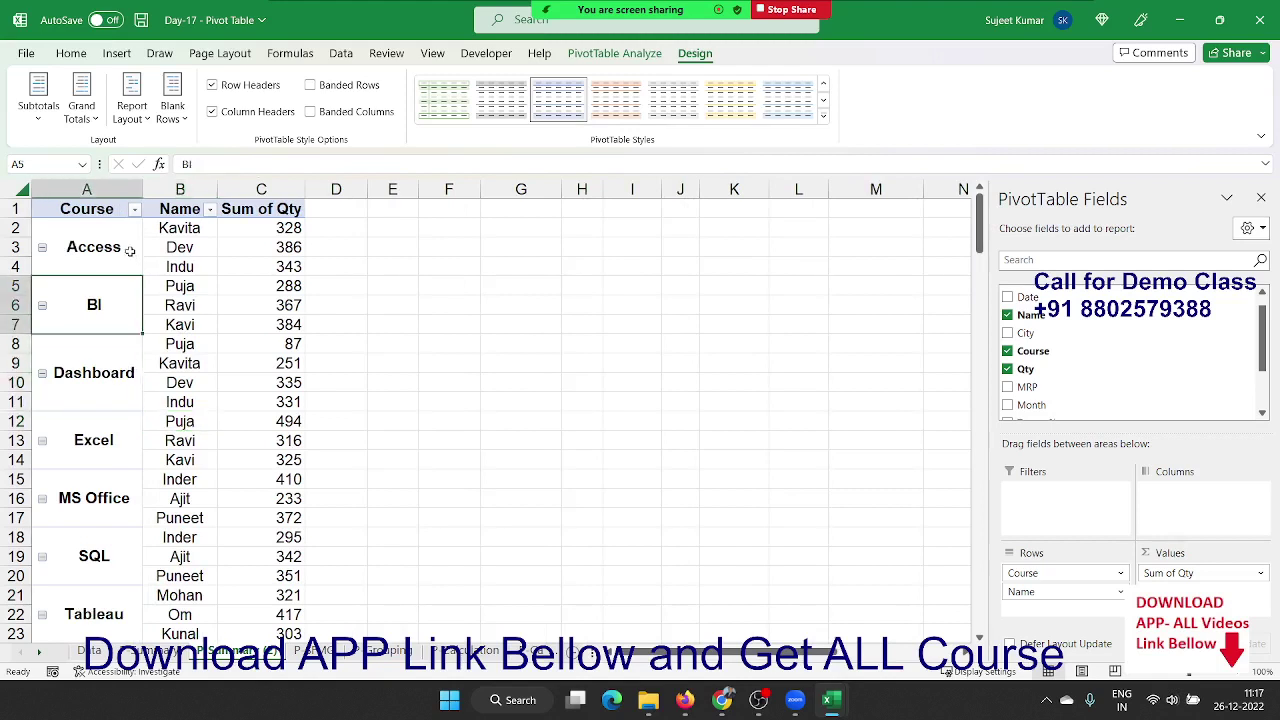
click(129, 254)
click(84, 410)
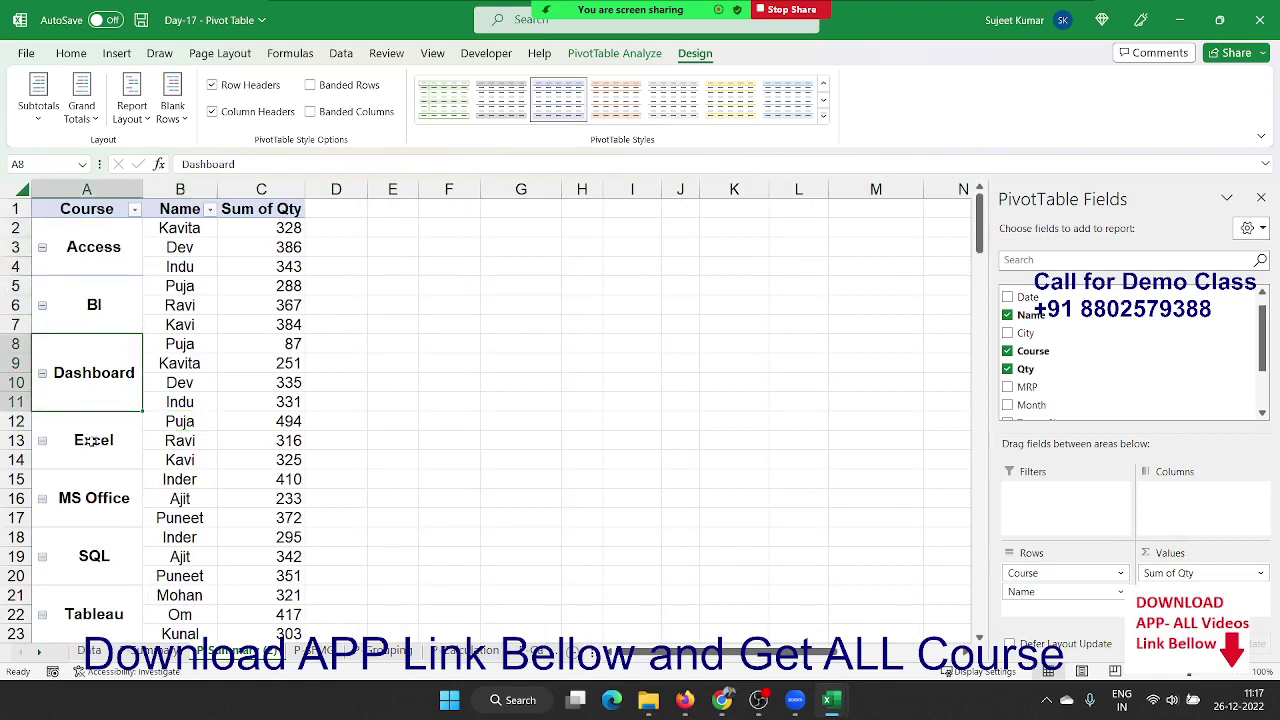
- Check the merged Excel, MS Office, SQL, Tableau and VBA labels, then go to the P-SMC sheet
click(93, 440)
click(105, 497)
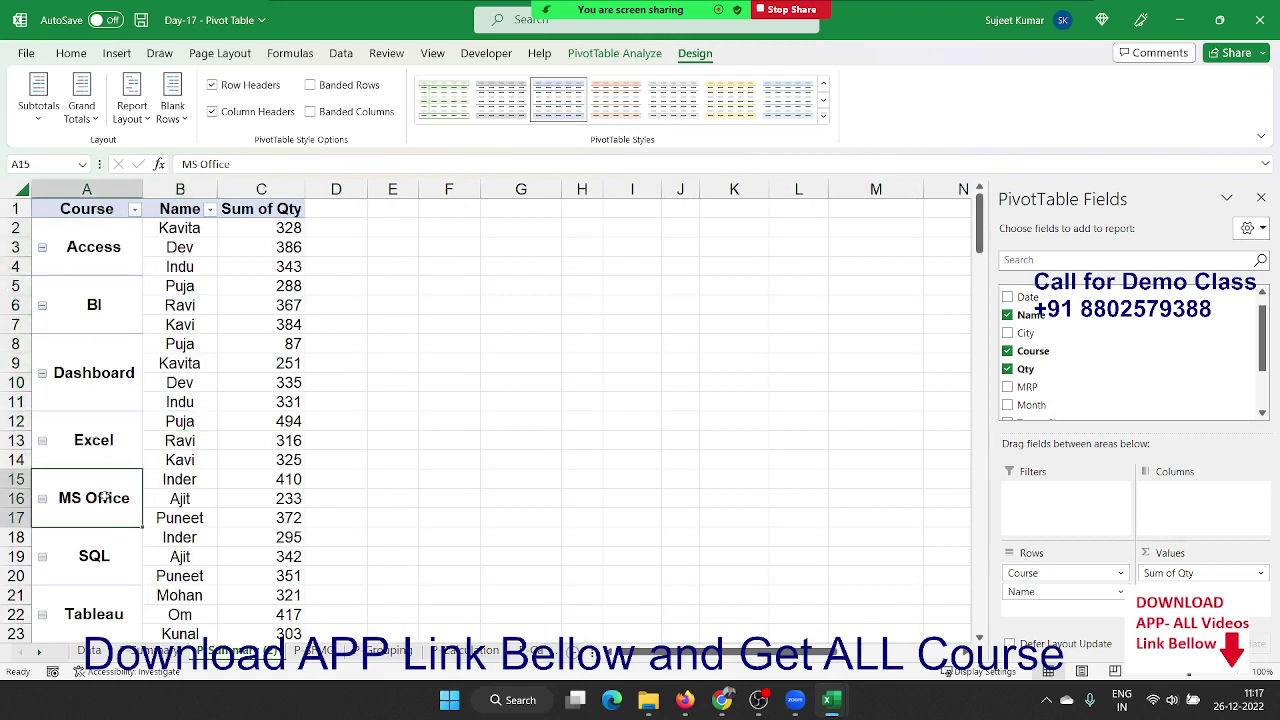
click(112, 551)
click(105, 612)
scroll(149, 566, down, 2)
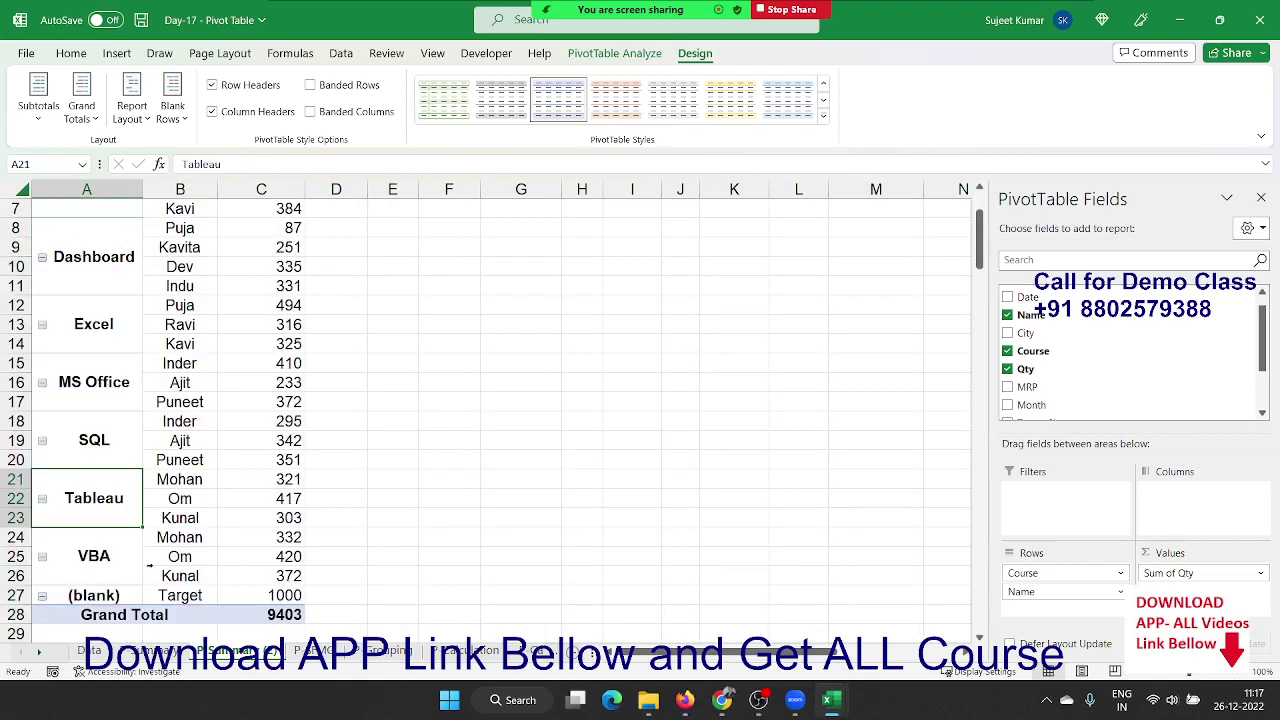
click(130, 558)
scroll(247, 433, up, 2)
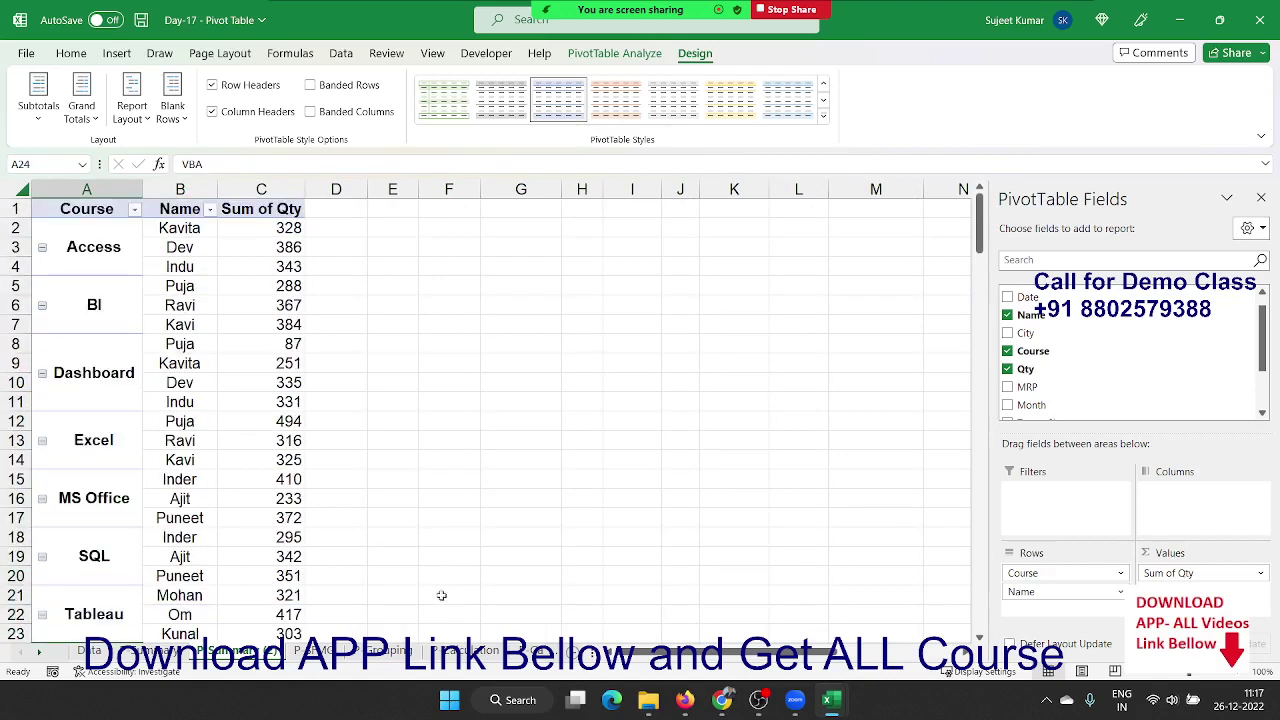
click(322, 651)
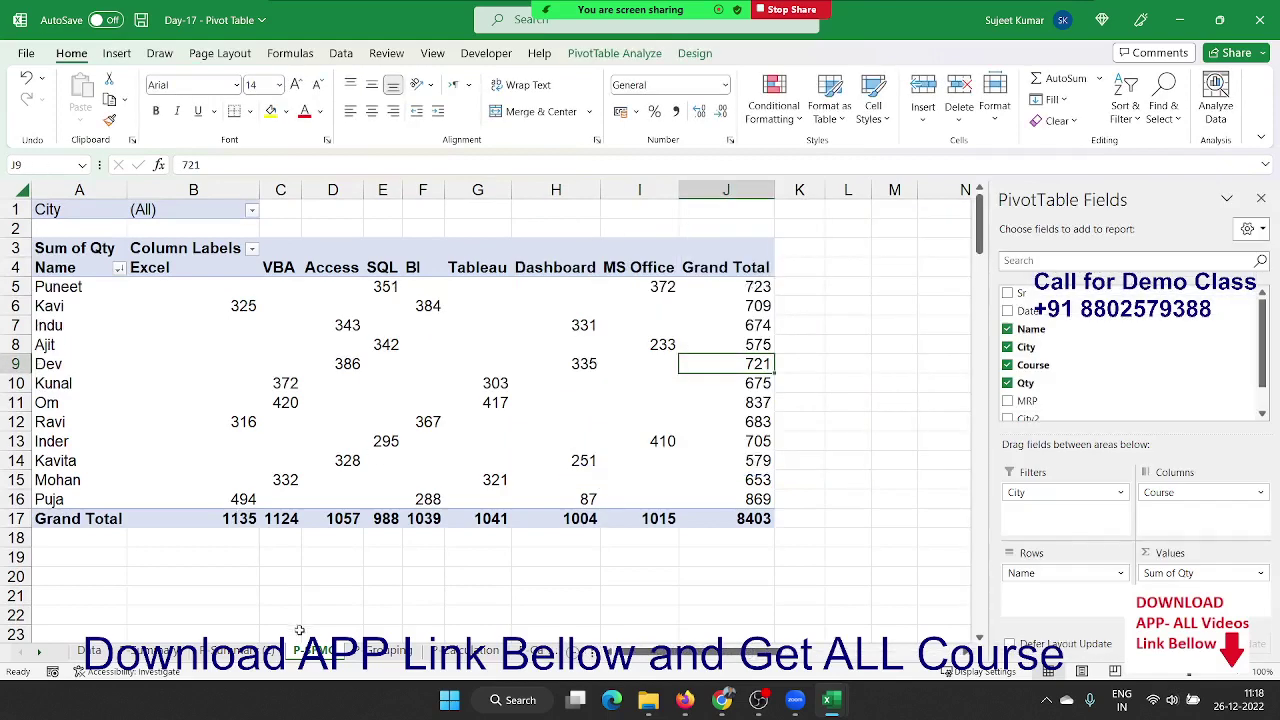
- Clear the current sheet's contents and collapse every Course pivot group to its totals
click(16, 186)
key(Delete)
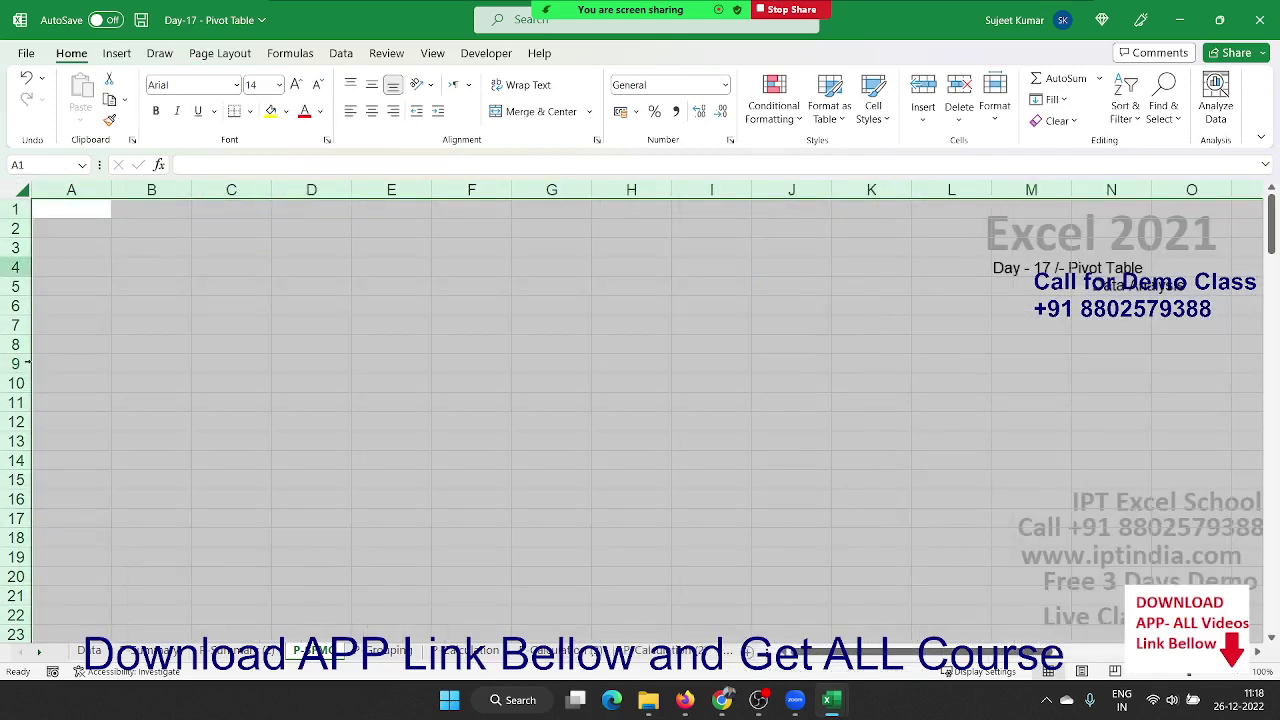
click(268, 651)
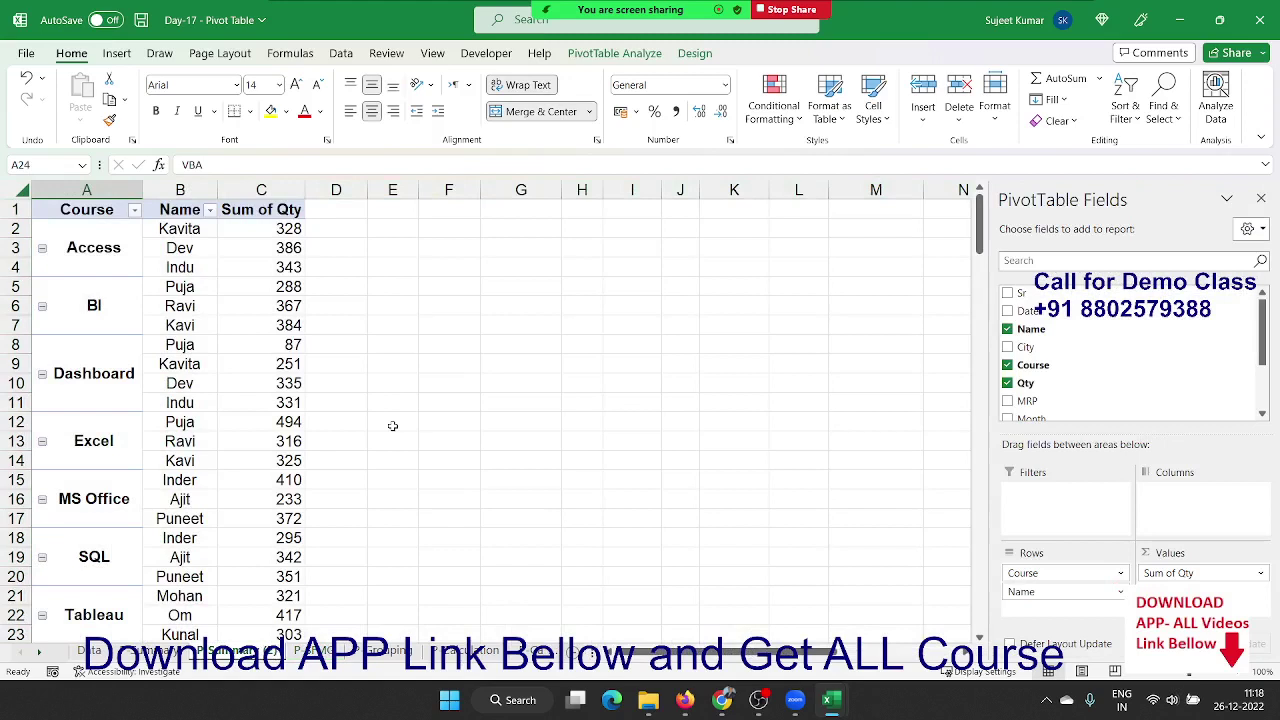
click(42, 247)
click(44, 229)
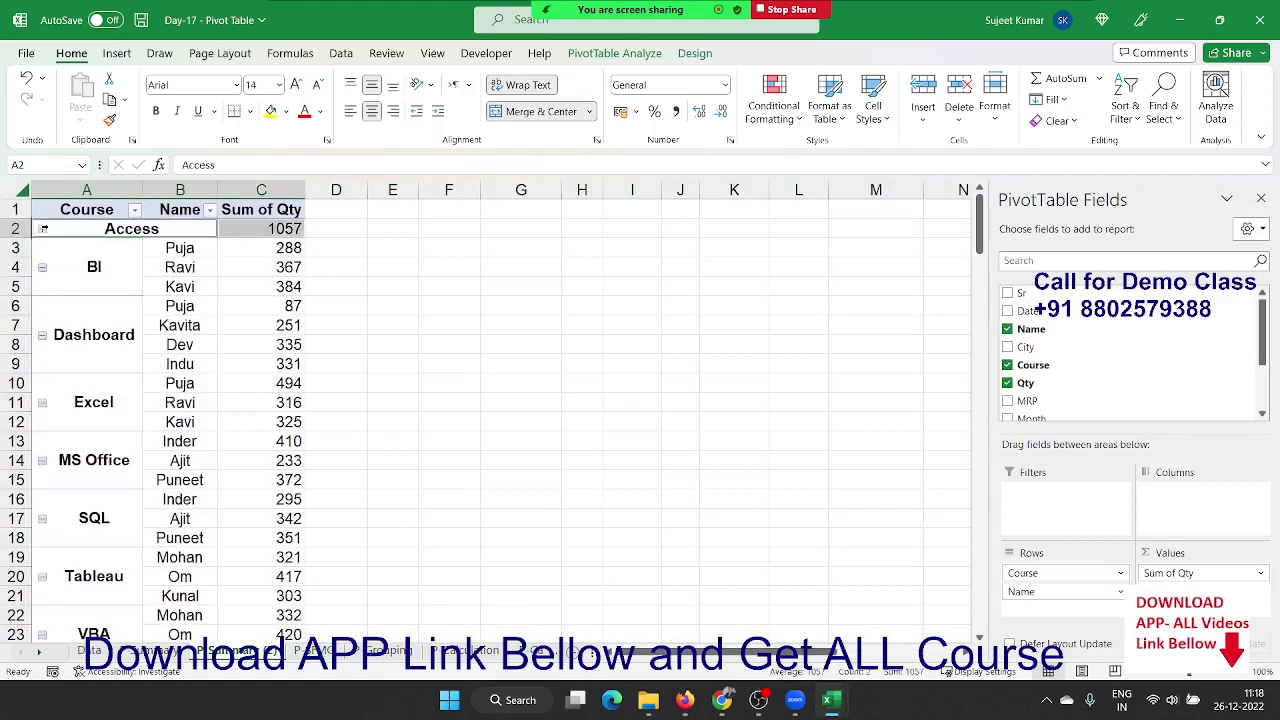
click(614, 53)
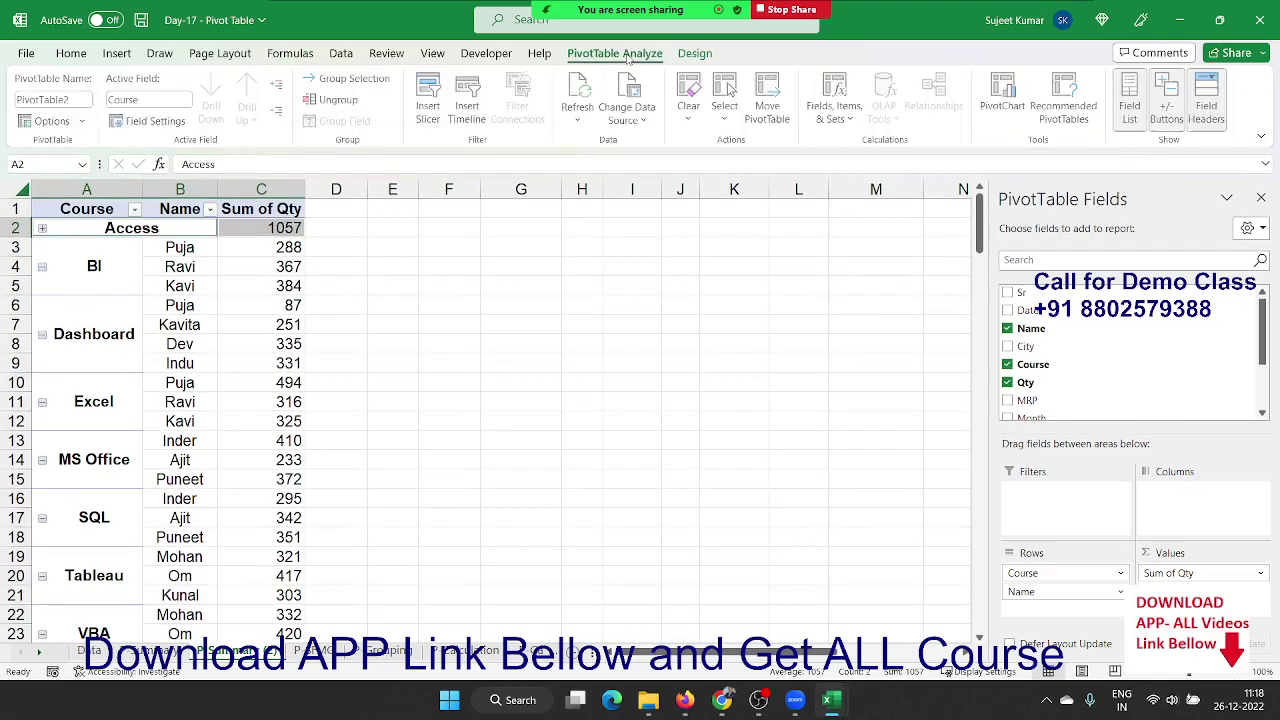
click(283, 113)
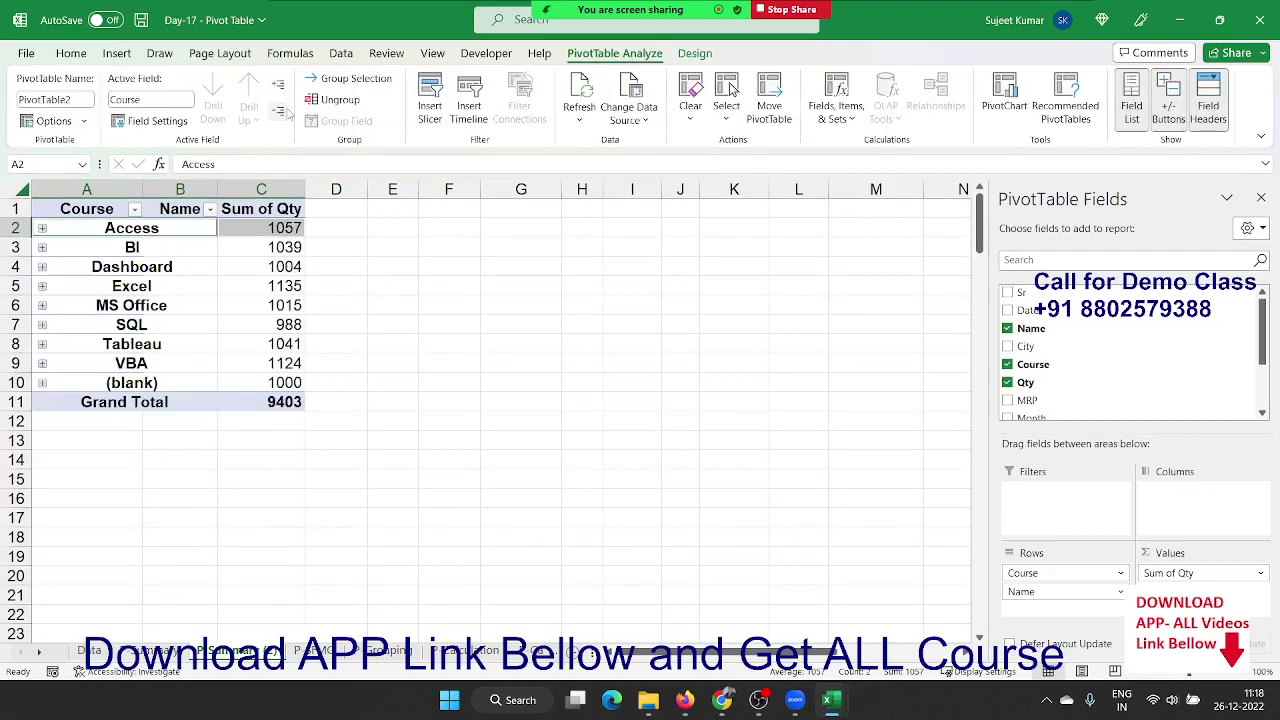
- Expand BI, then expand every course to list all names
drag(157, 348, 172, 236)
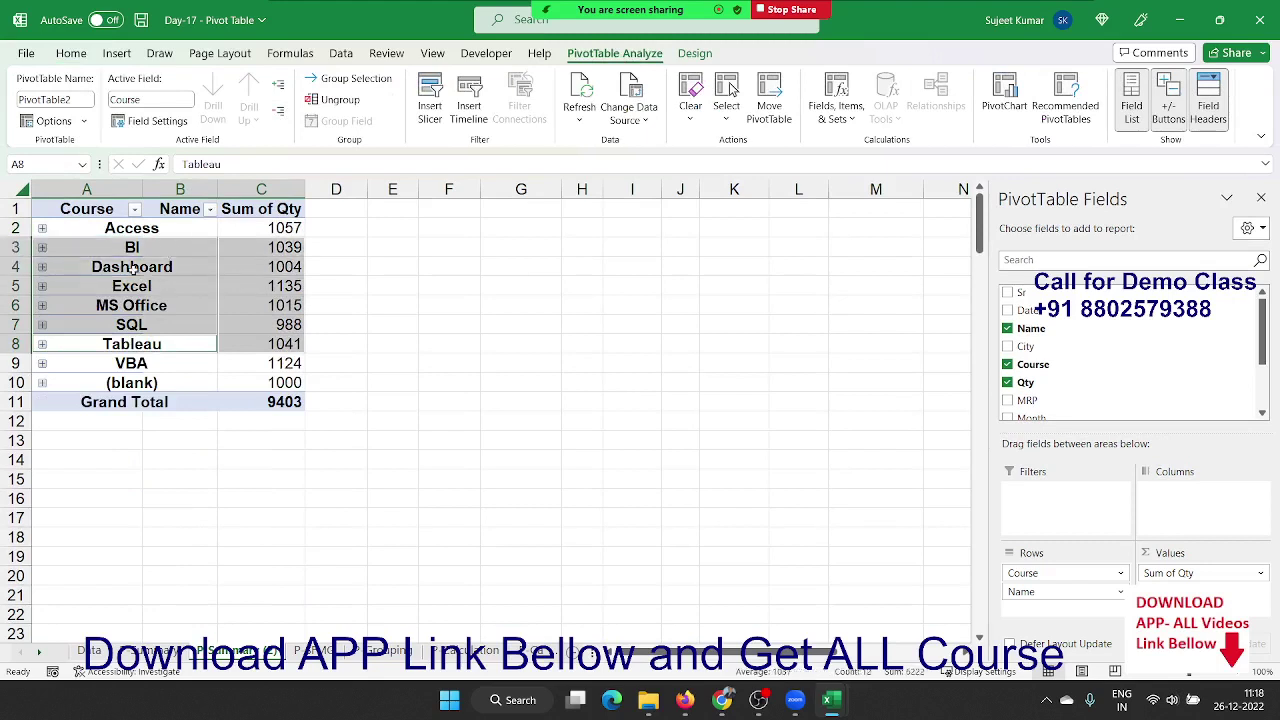
click(133, 268)
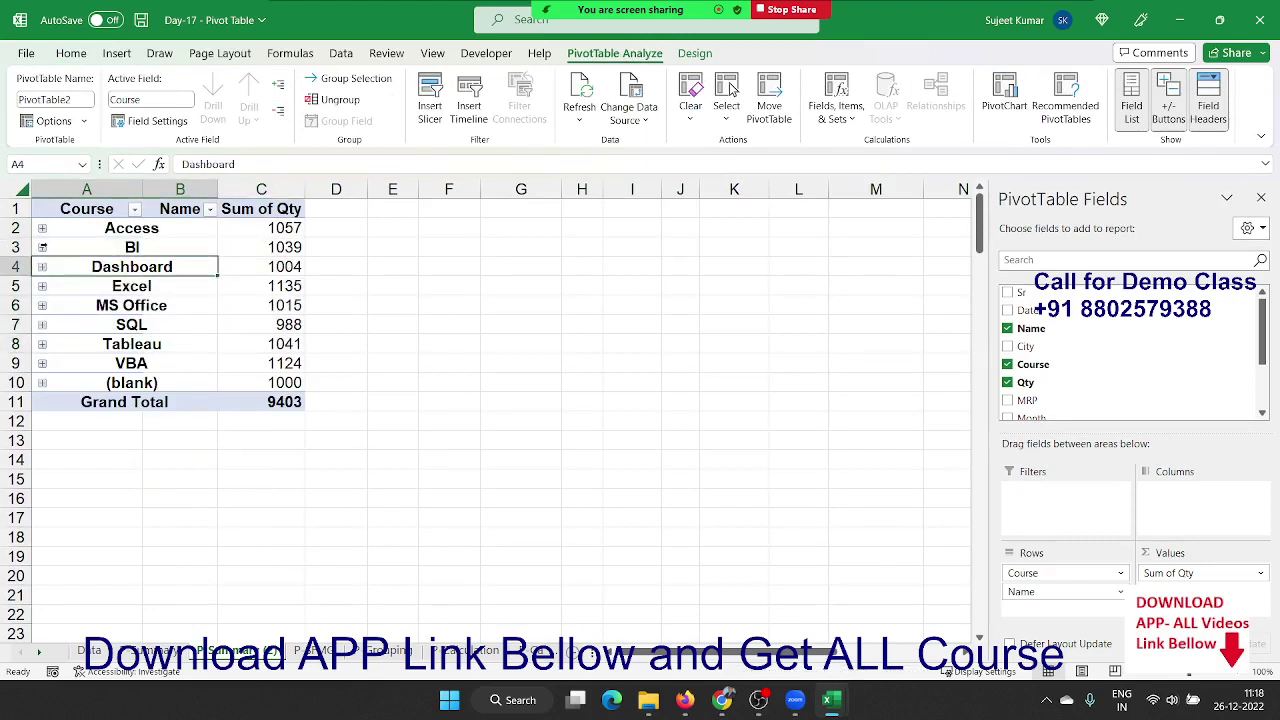
click(42, 247)
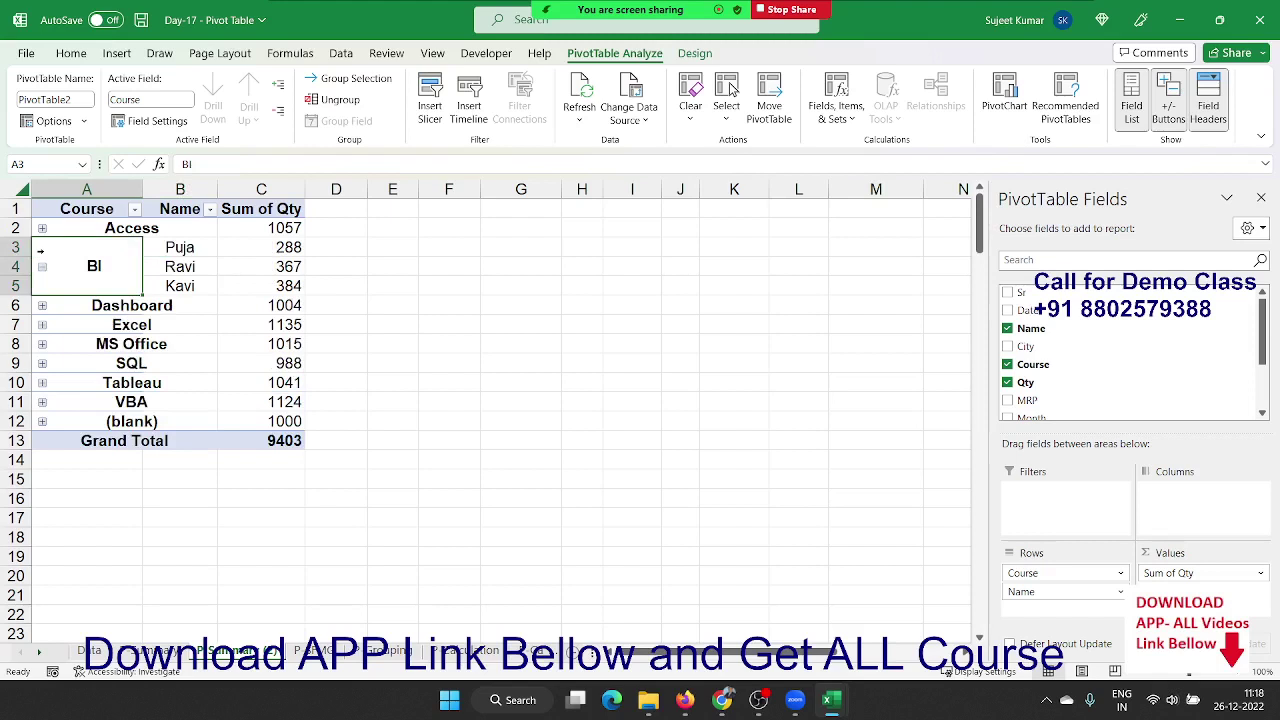
click(40, 251)
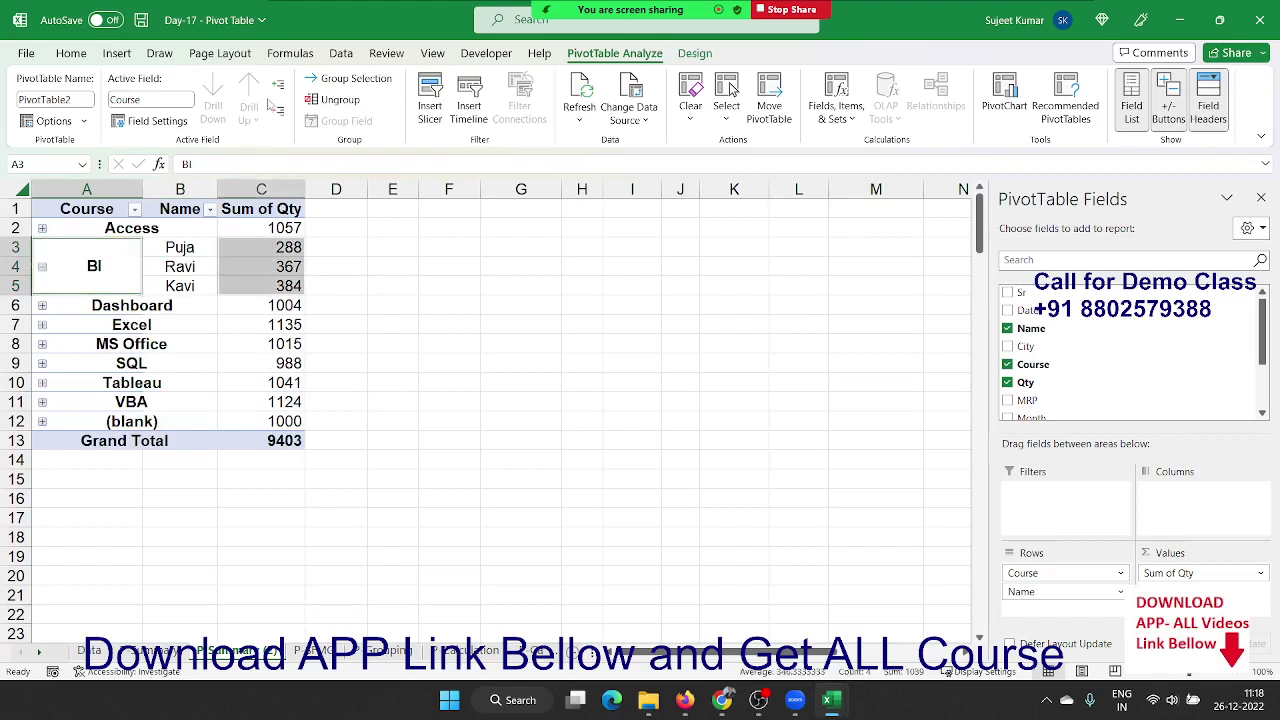
click(278, 88)
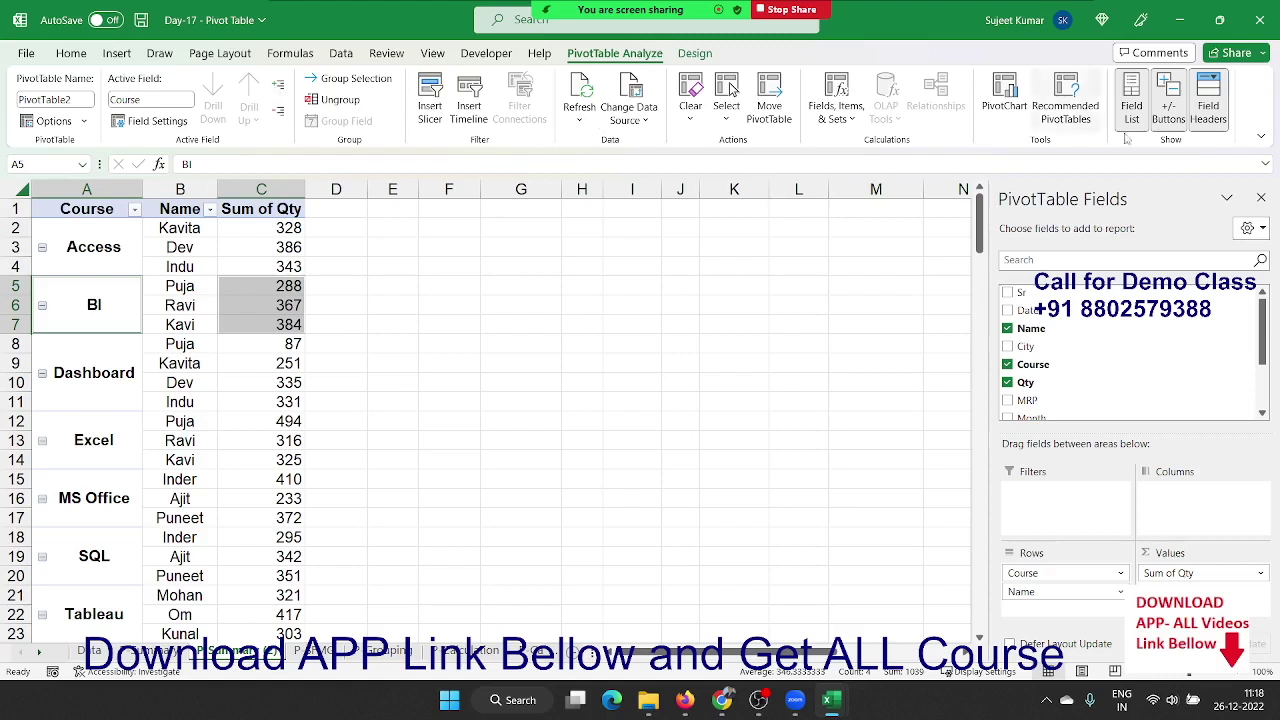
- Hide the pivot's +/- buttons and go back to the Data sheet
click(1170, 108)
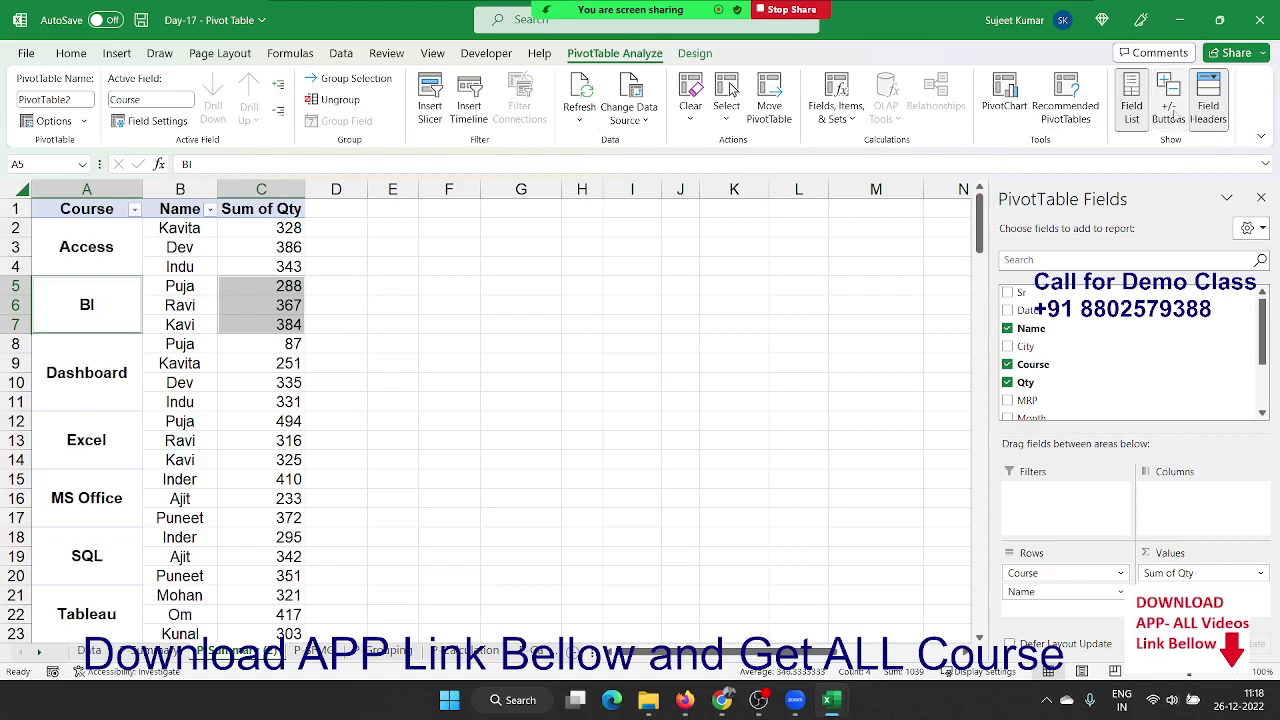
click(275, 392)
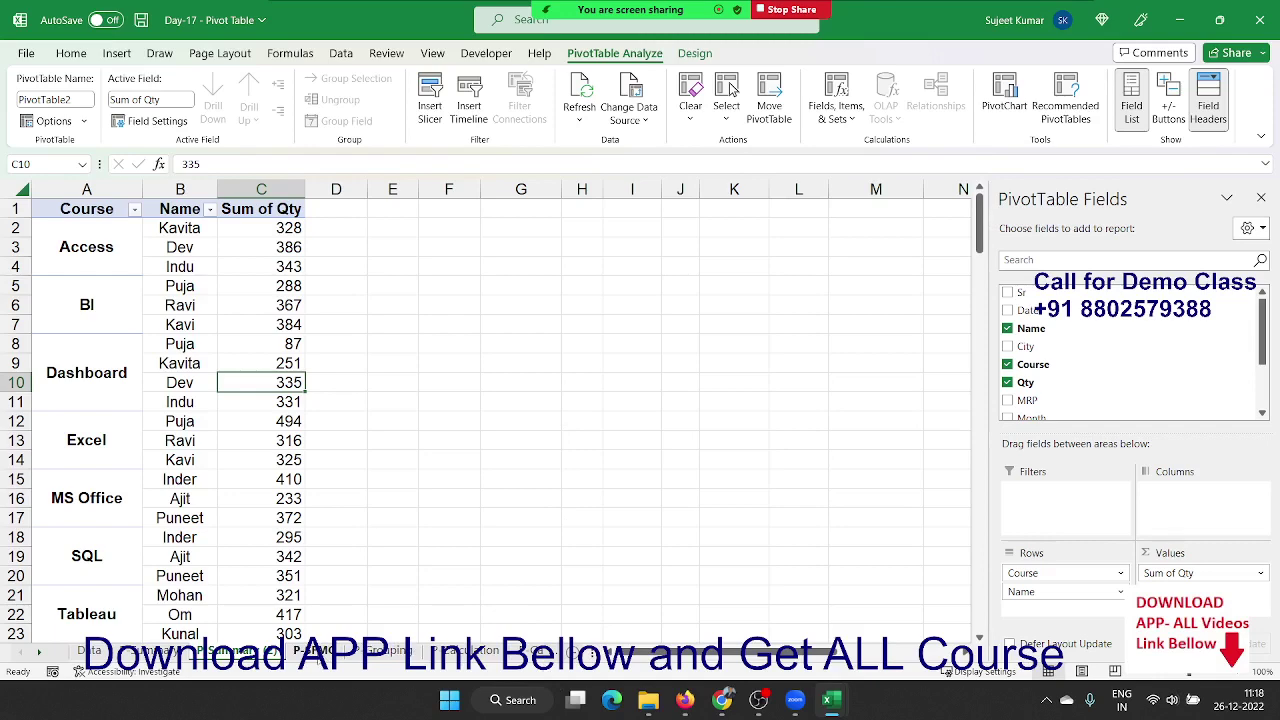
click(89, 651)
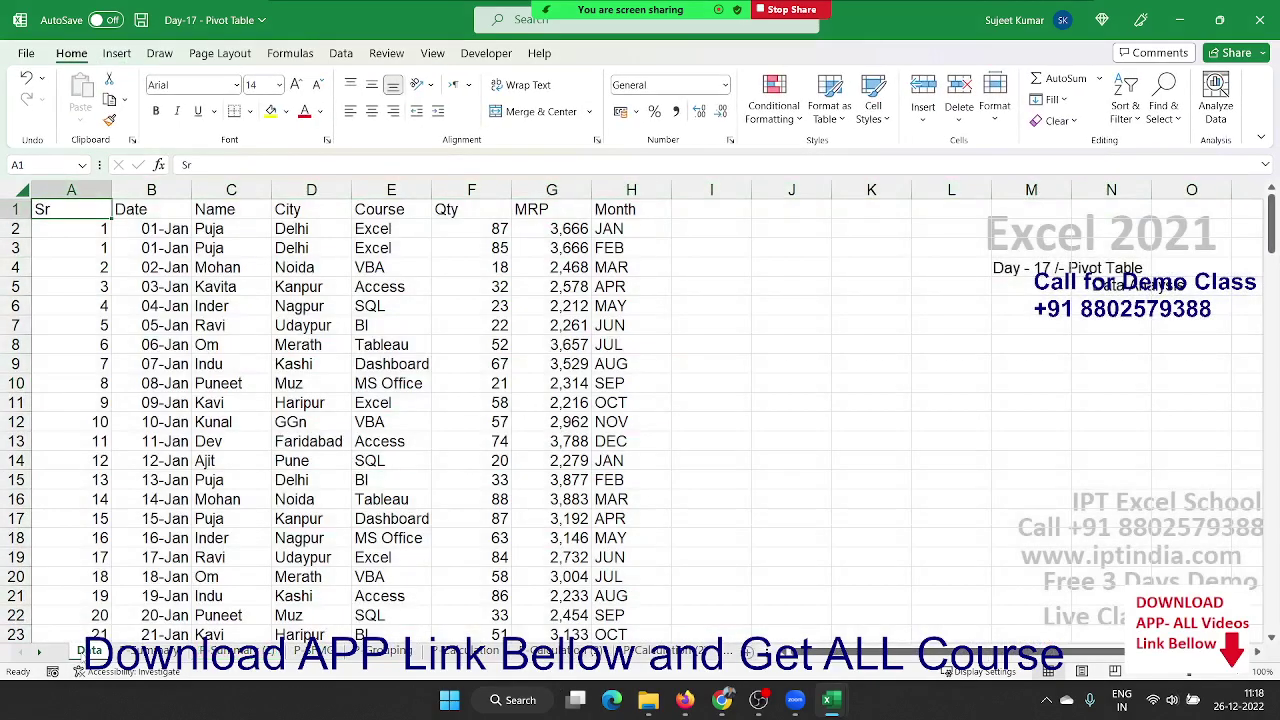
- Insert an empty PivotTable from the sales data at cell A1 of the blank sheet
click(235, 651)
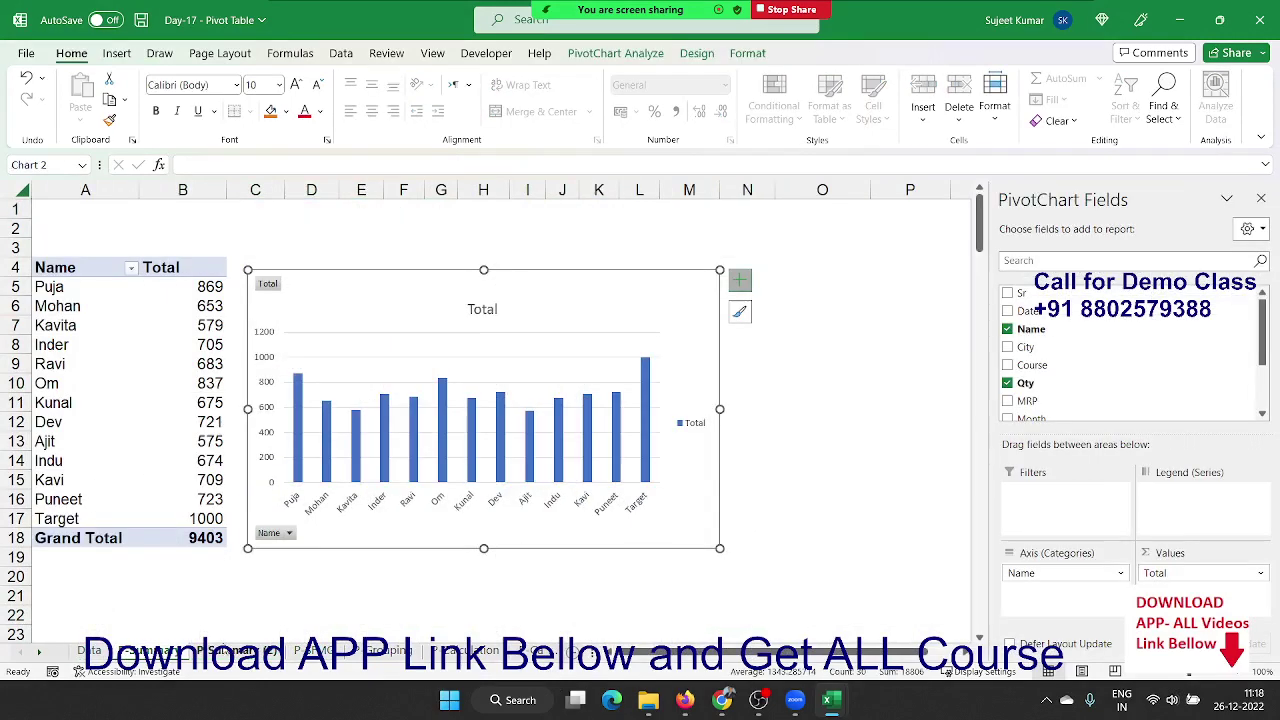
key(ctrl+Page_Down)
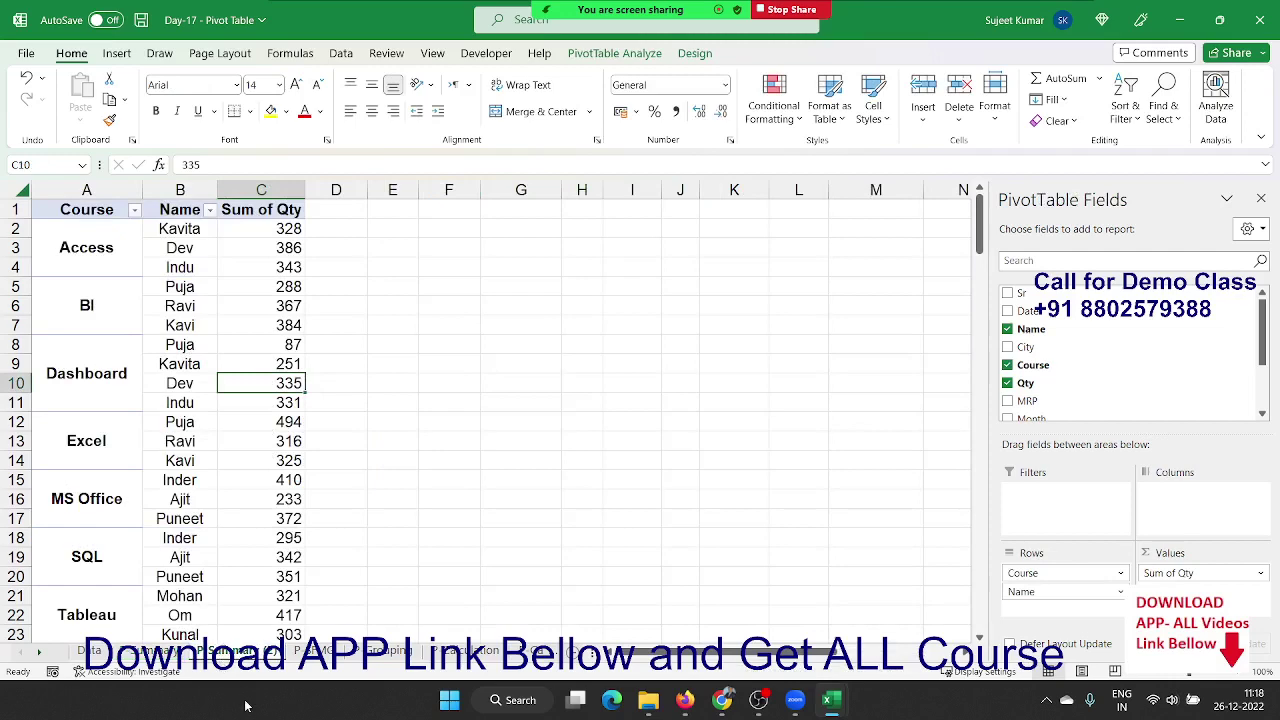
click(313, 651)
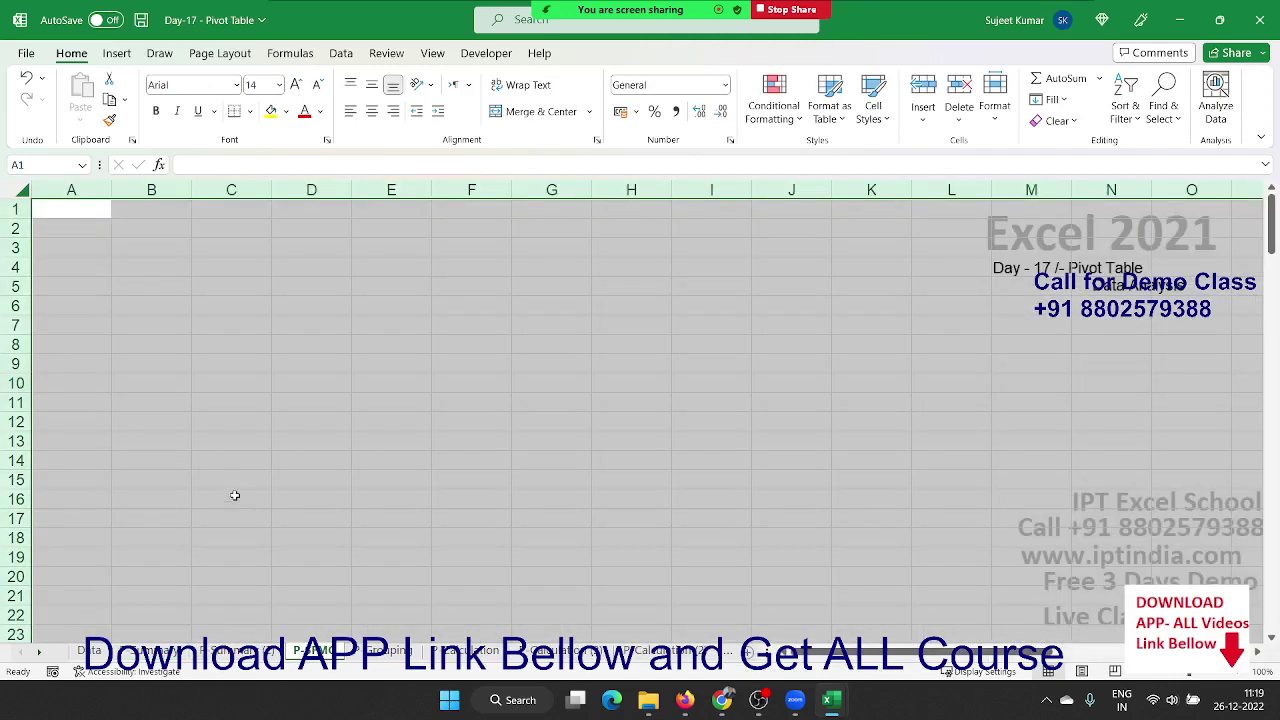
click(231, 481)
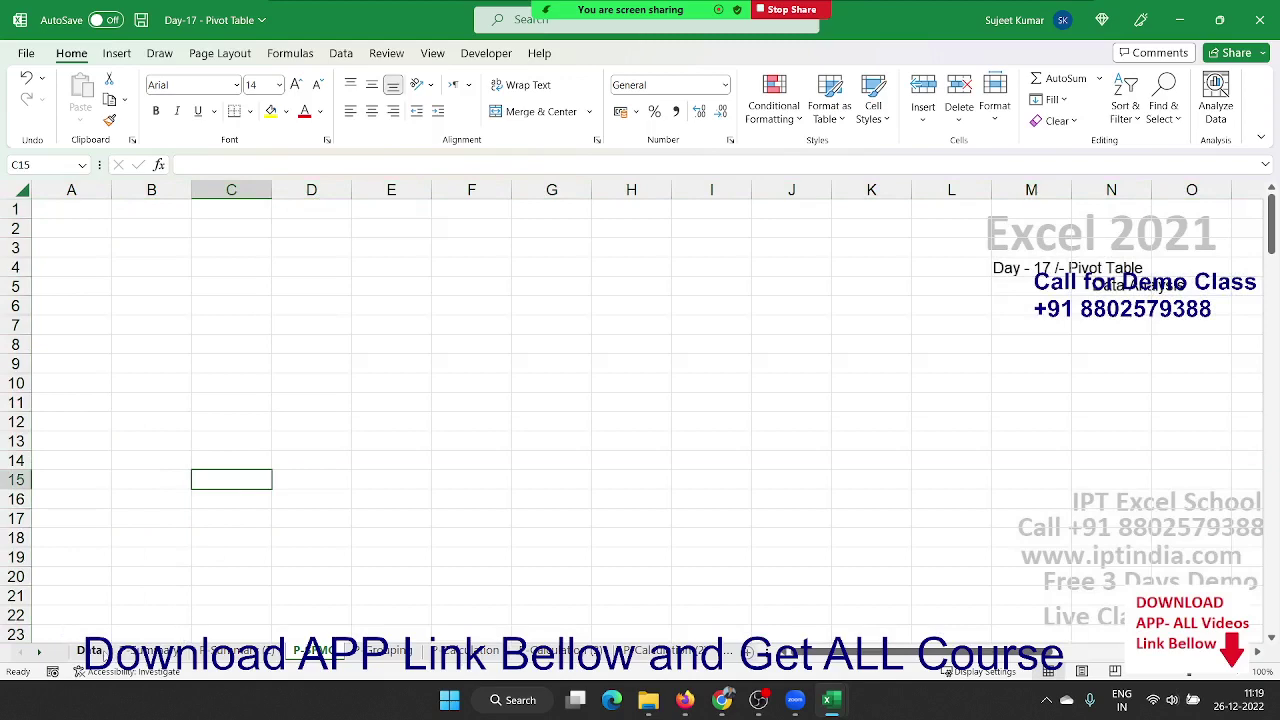
click(90, 651)
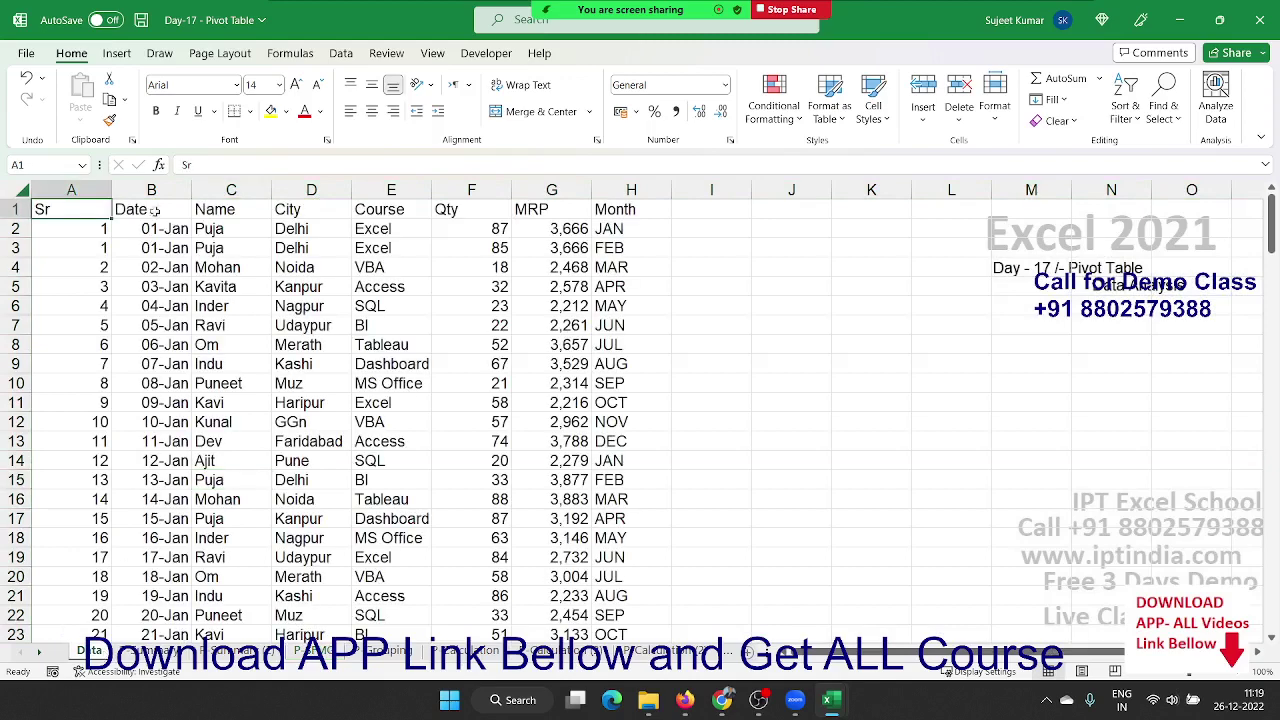
click(117, 53)
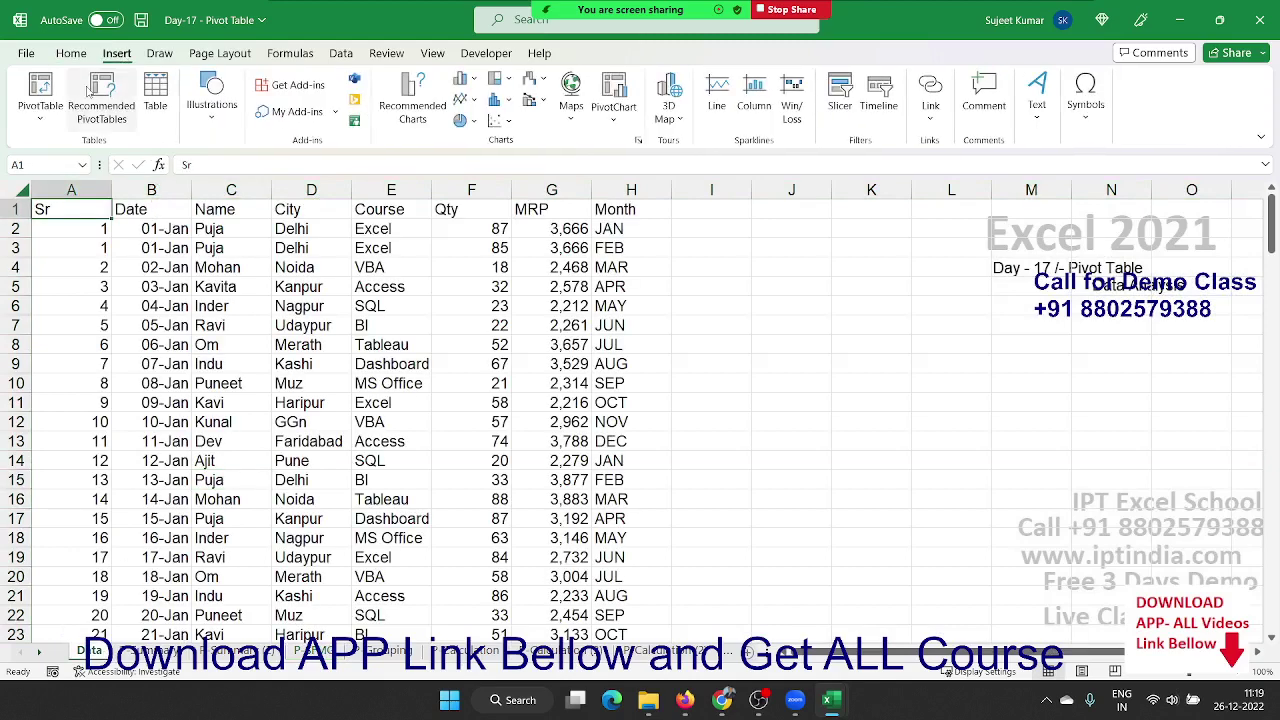
click(57, 84)
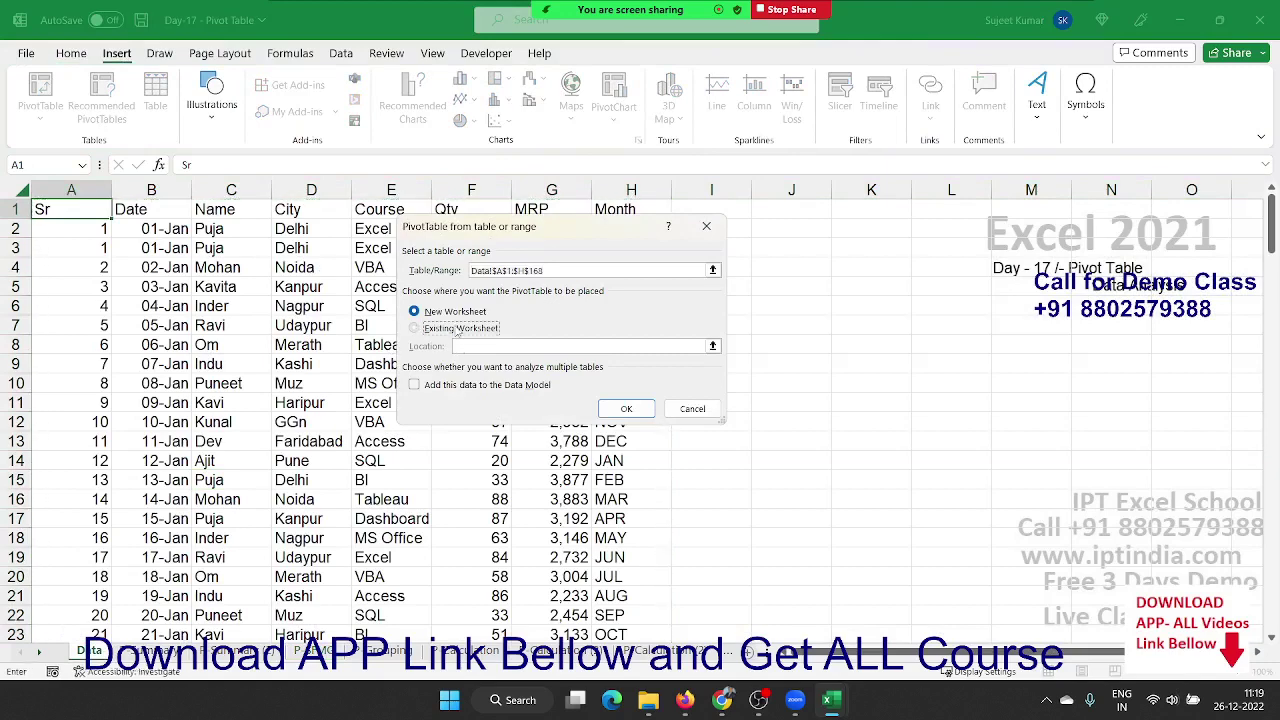
click(457, 330)
click(313, 651)
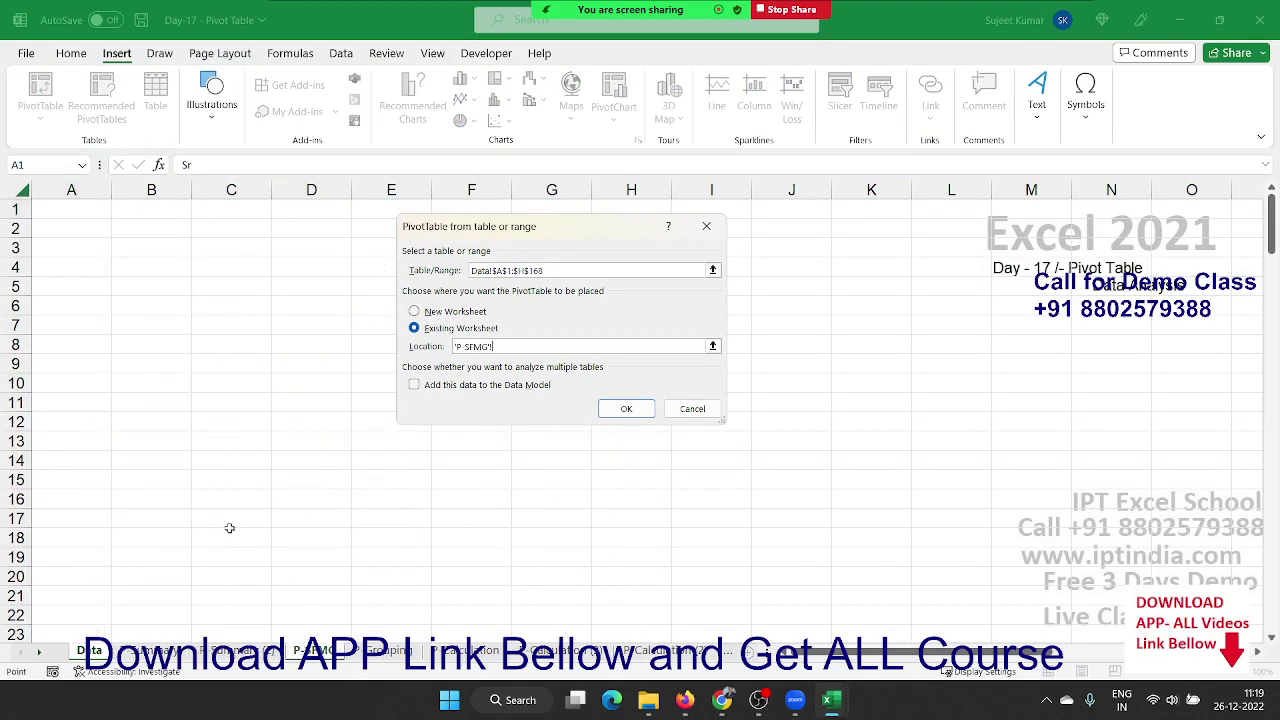
click(64, 213)
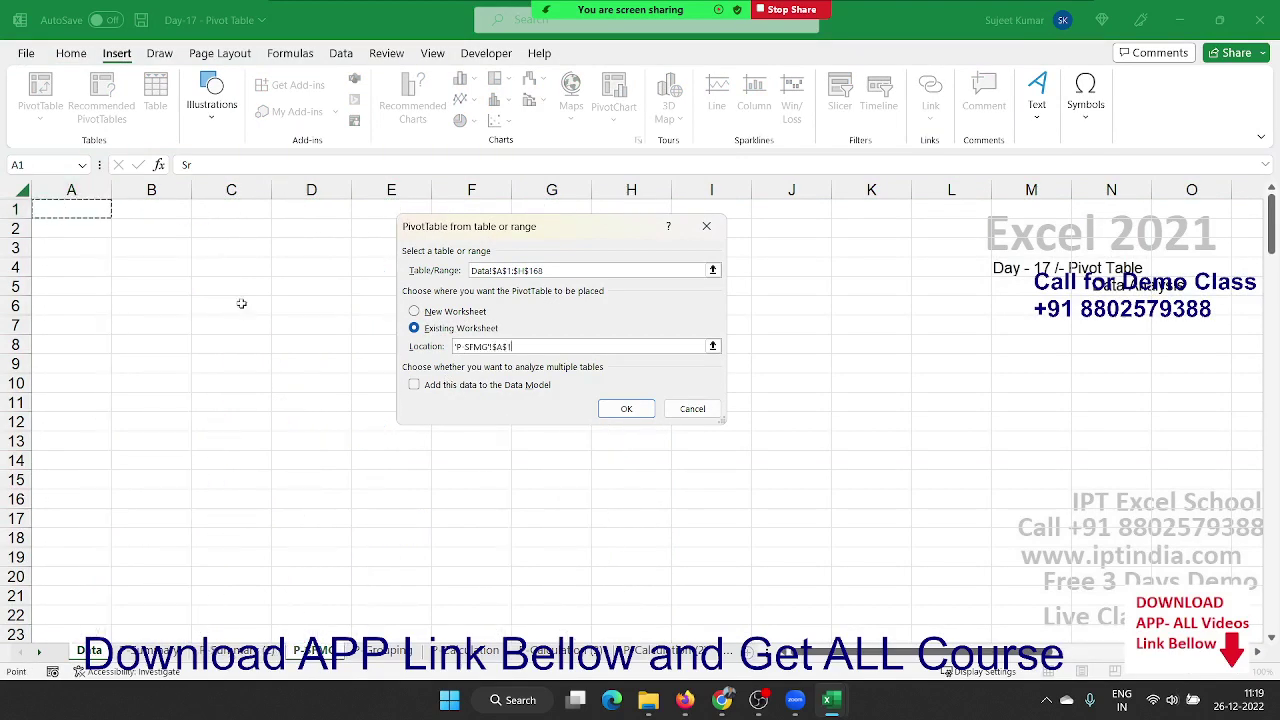
click(622, 409)
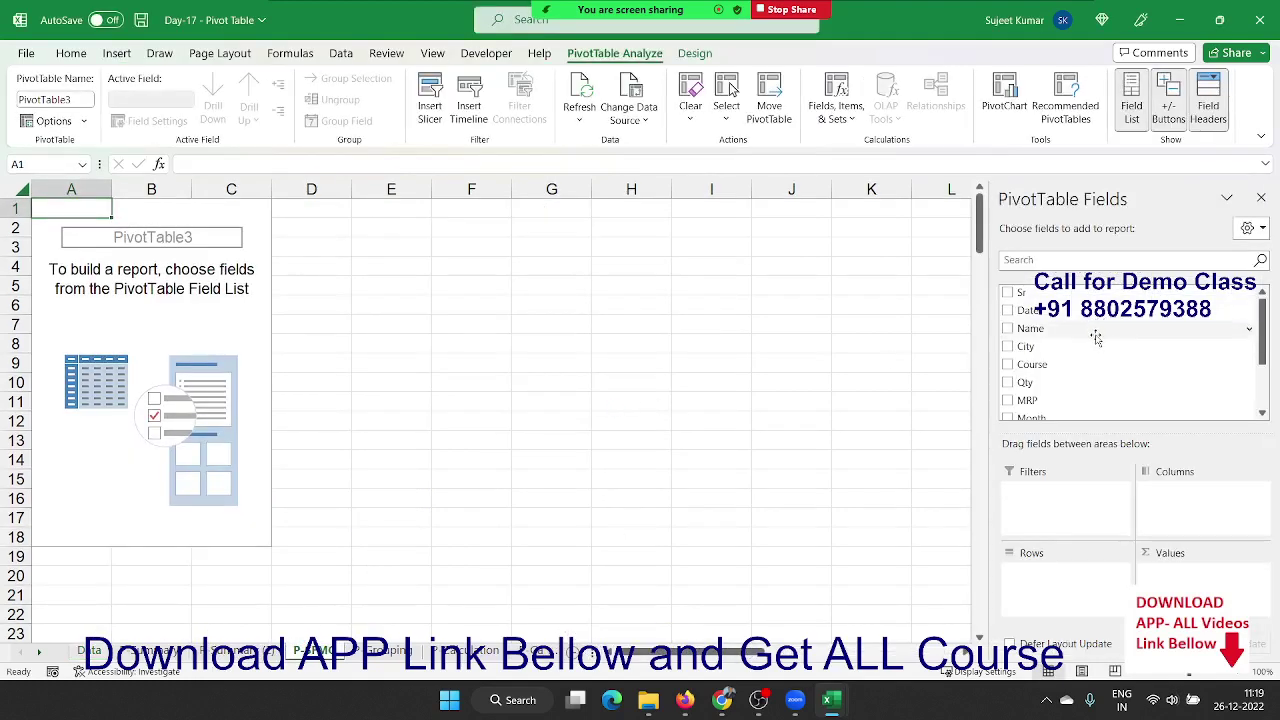
- Add City to Rows and Qty to Values as Sum of Qty, totalling 9403
drag(1090, 350, 1070, 580)
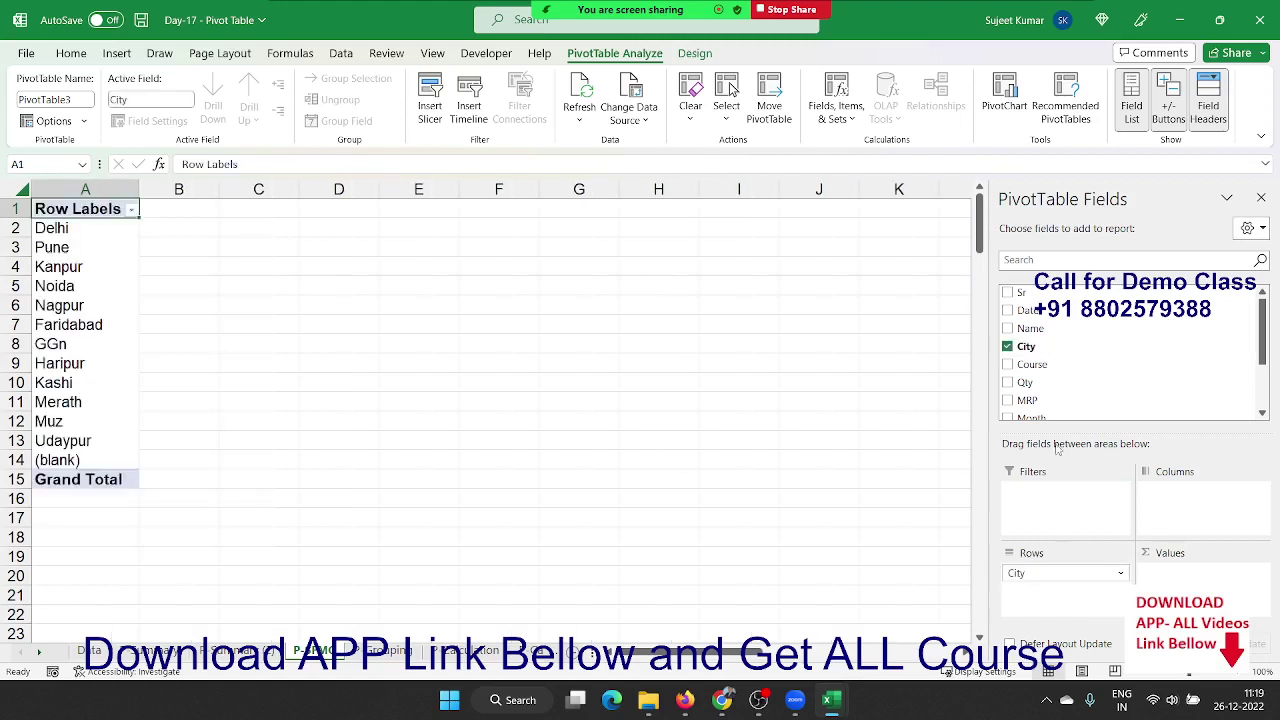
drag(1030, 383, 1166, 580)
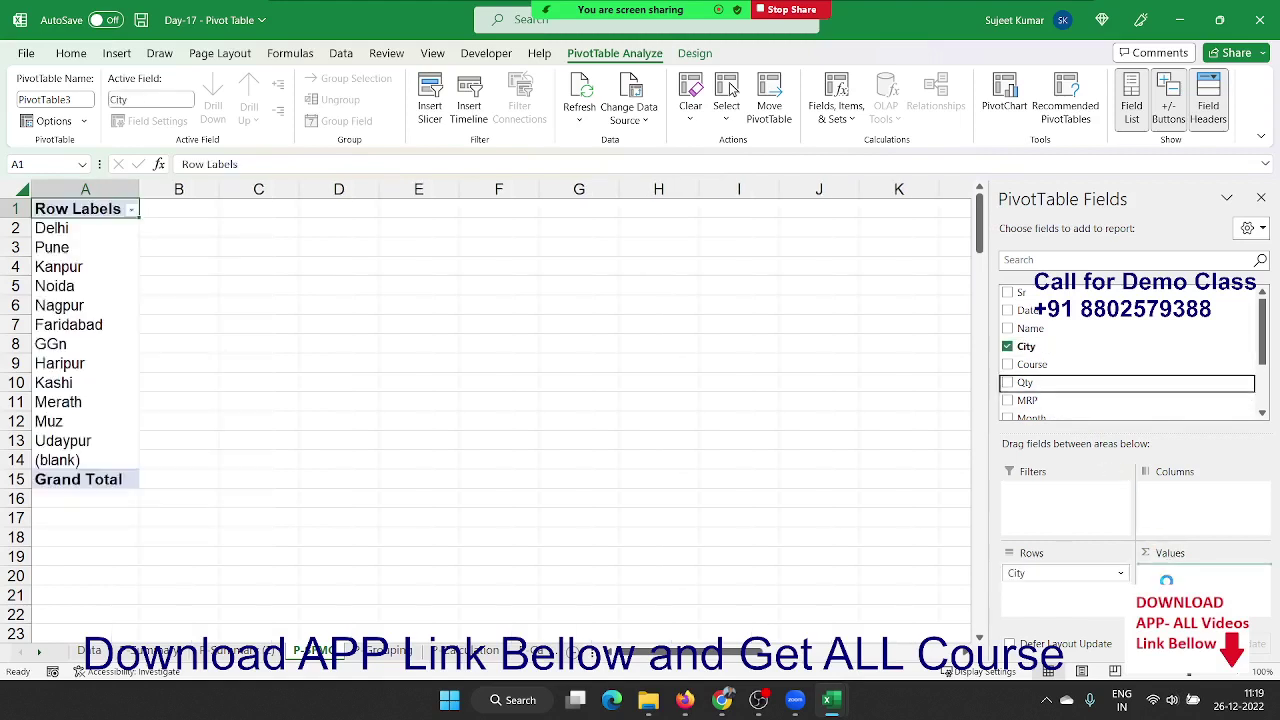
click(218, 265)
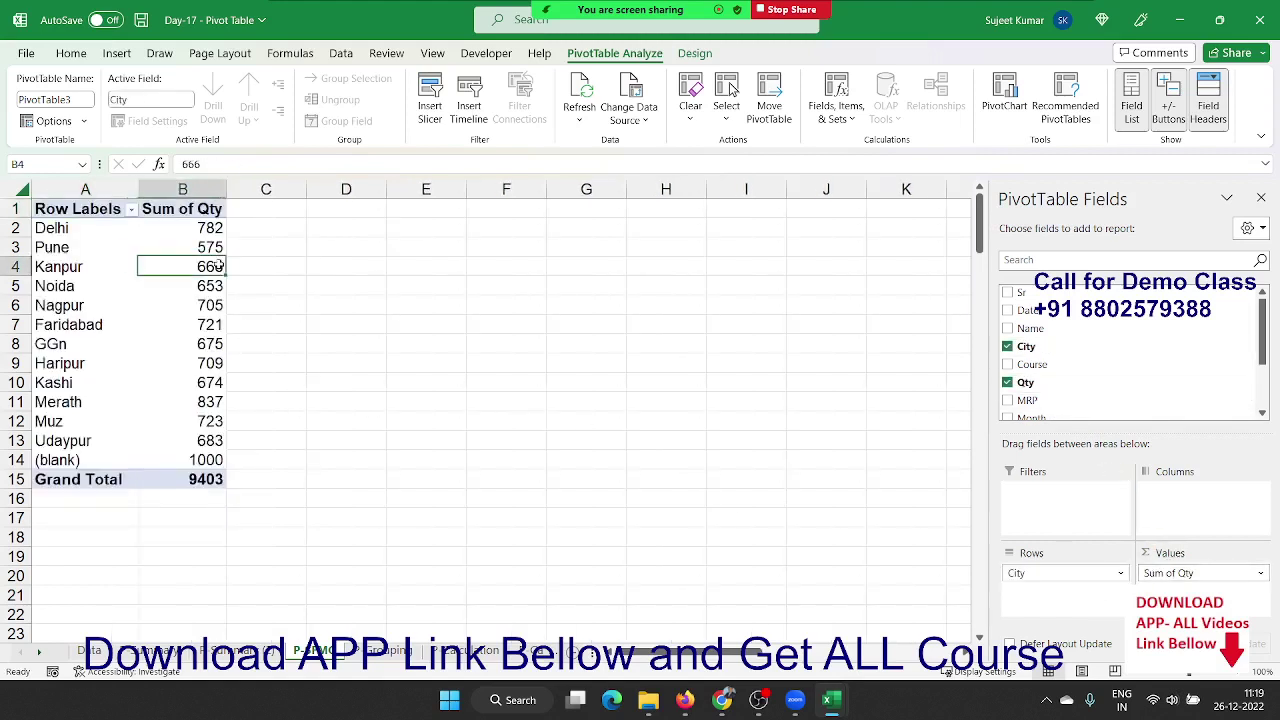
right_click(218, 265)
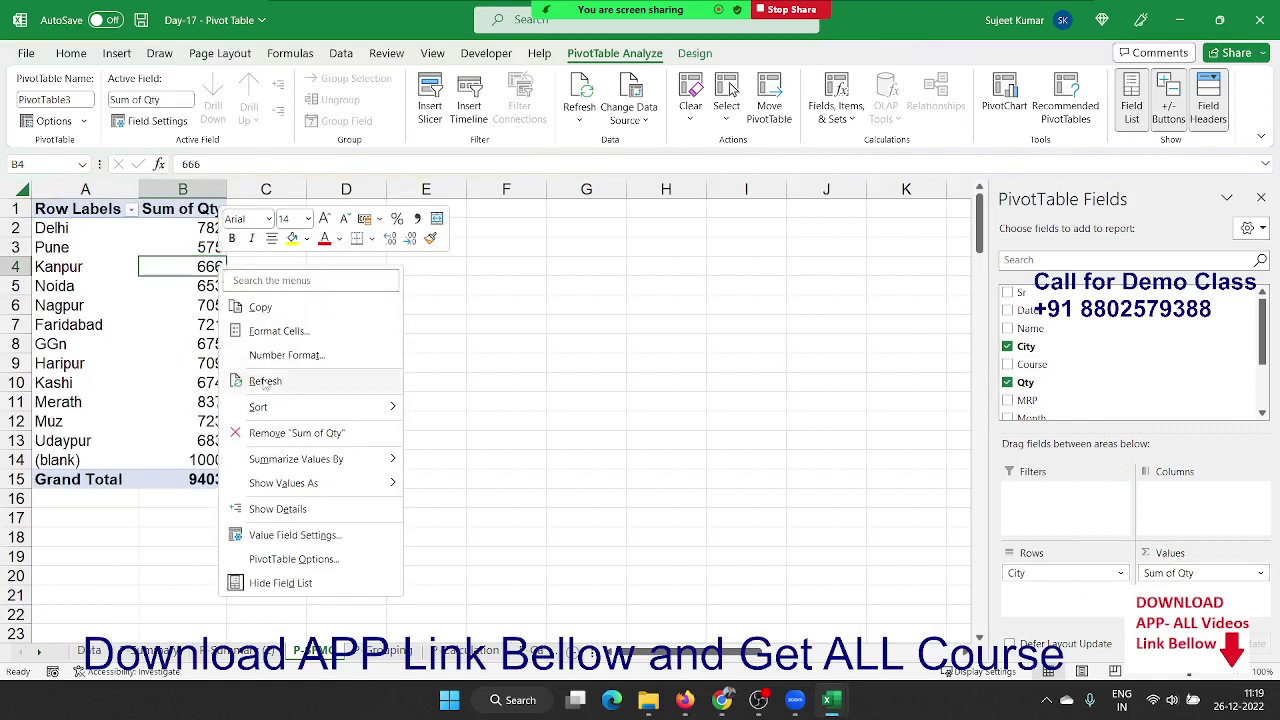
mouse_move(300, 407)
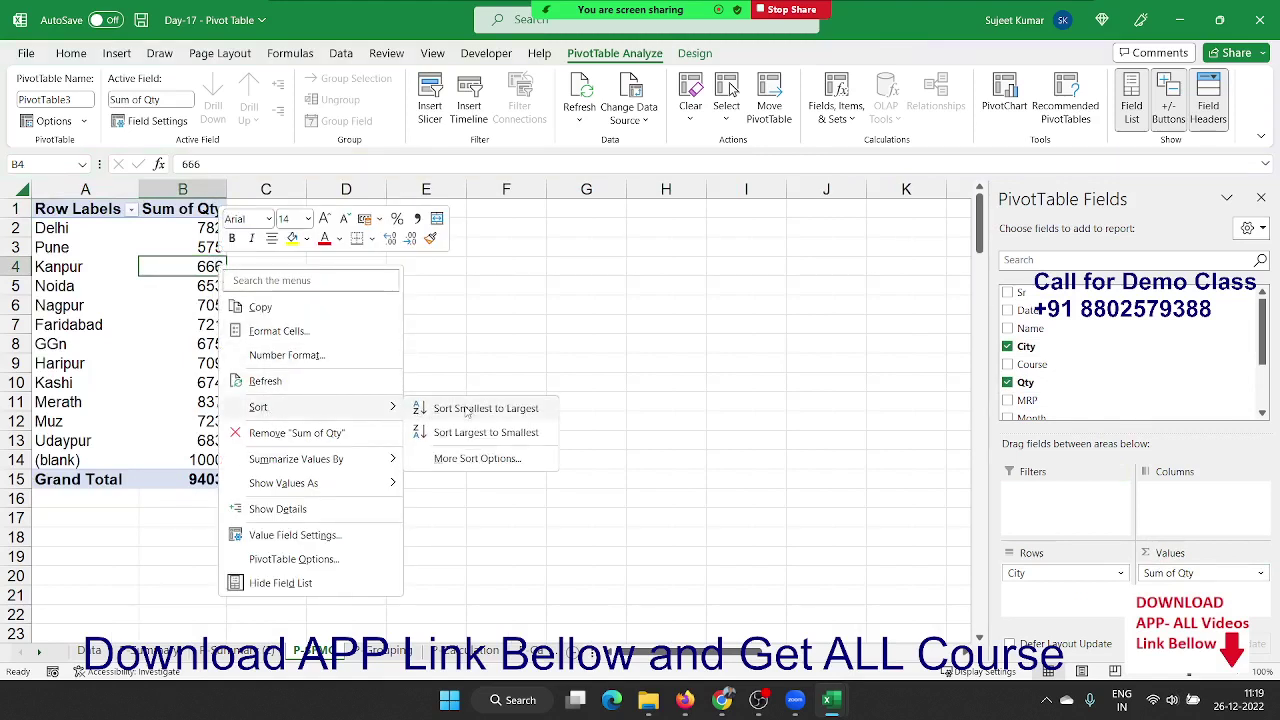
click(467, 409)
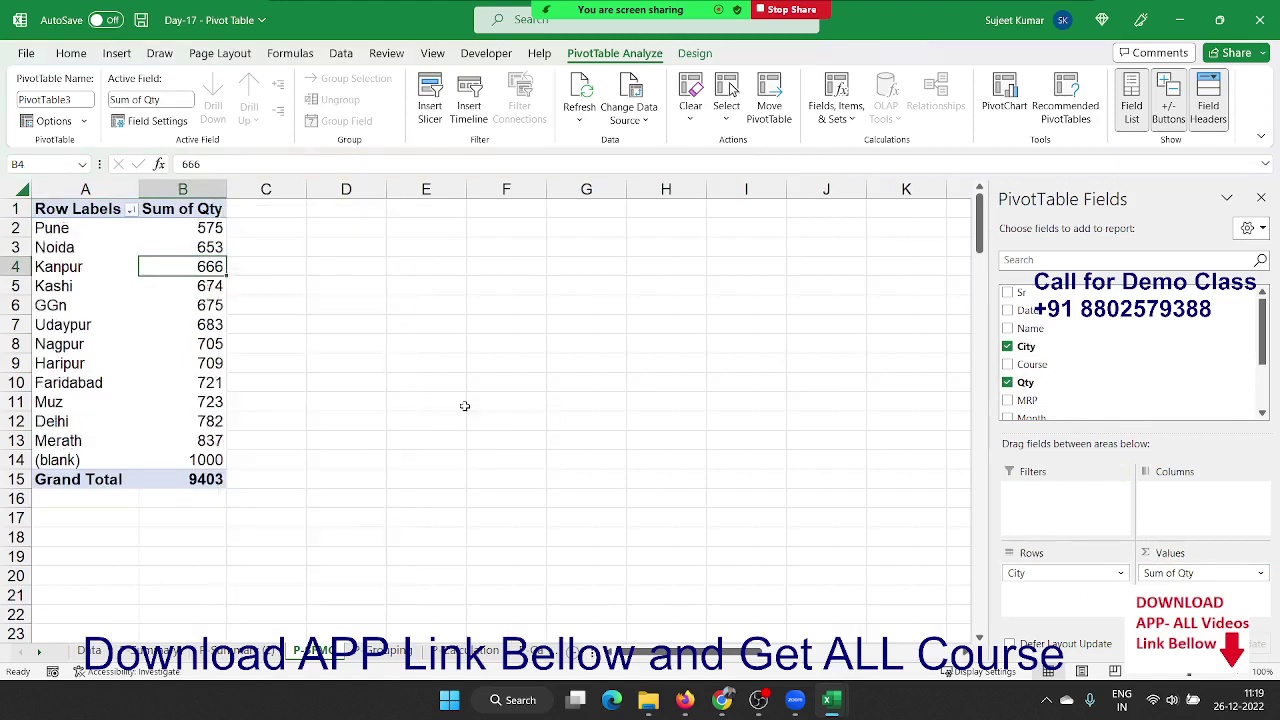
click(62, 268)
right_click(68, 270)
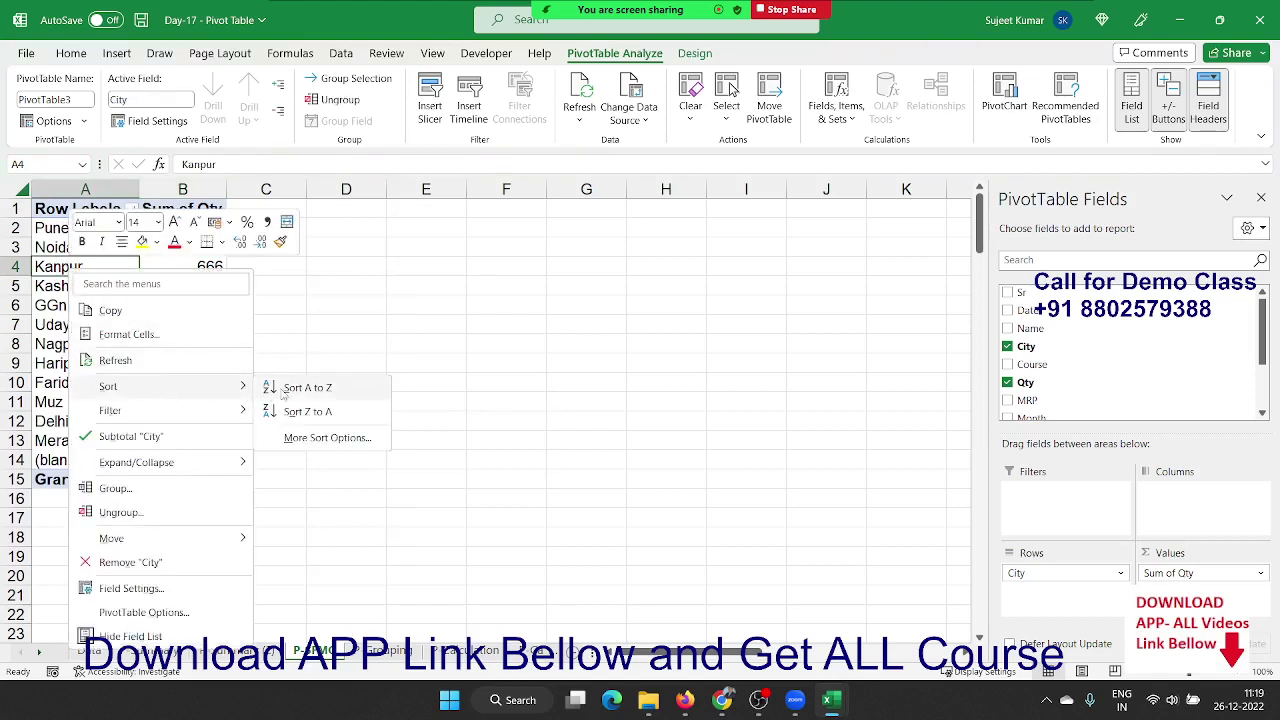
click(290, 388)
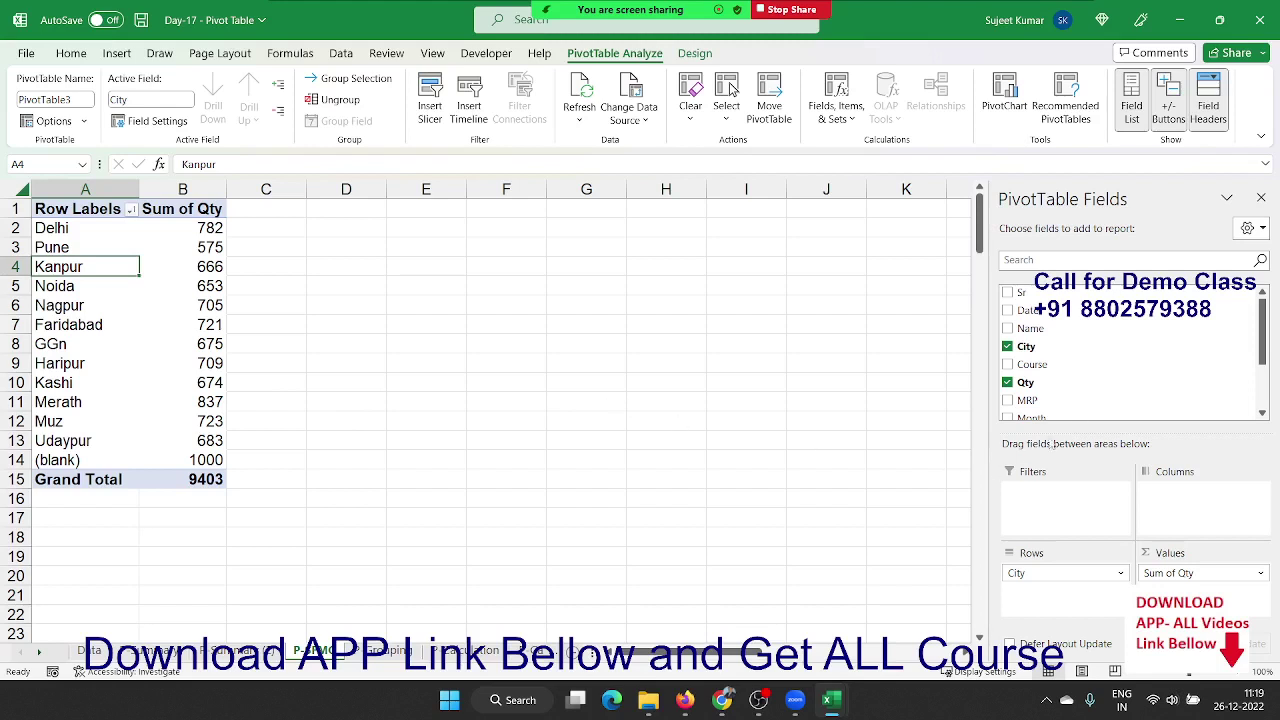
mouse_move(1062, 366)
mouse_down()
mouse_move(1082, 648)
mouse_move(1060, 598)
mouse_up()
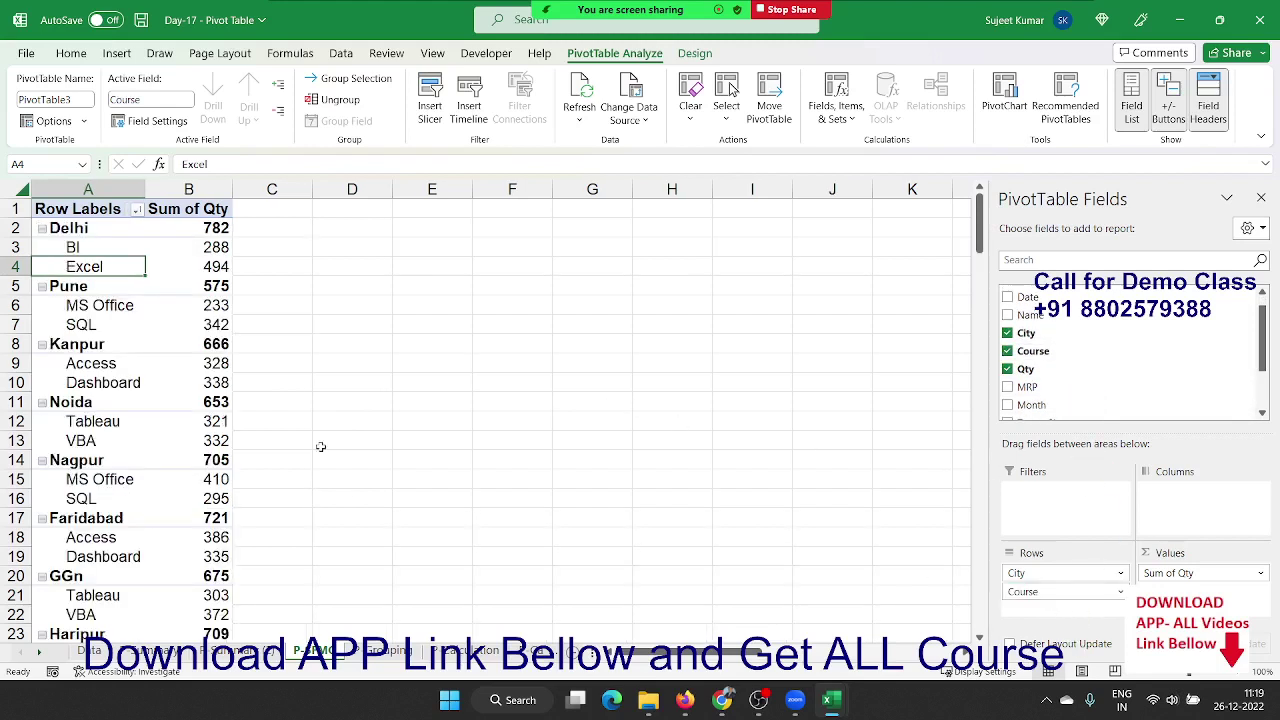
- Inspect sort options on Delhi's 782, BI 288 and Excel 494 values, then remove Course from Rows
right_click(215, 231)
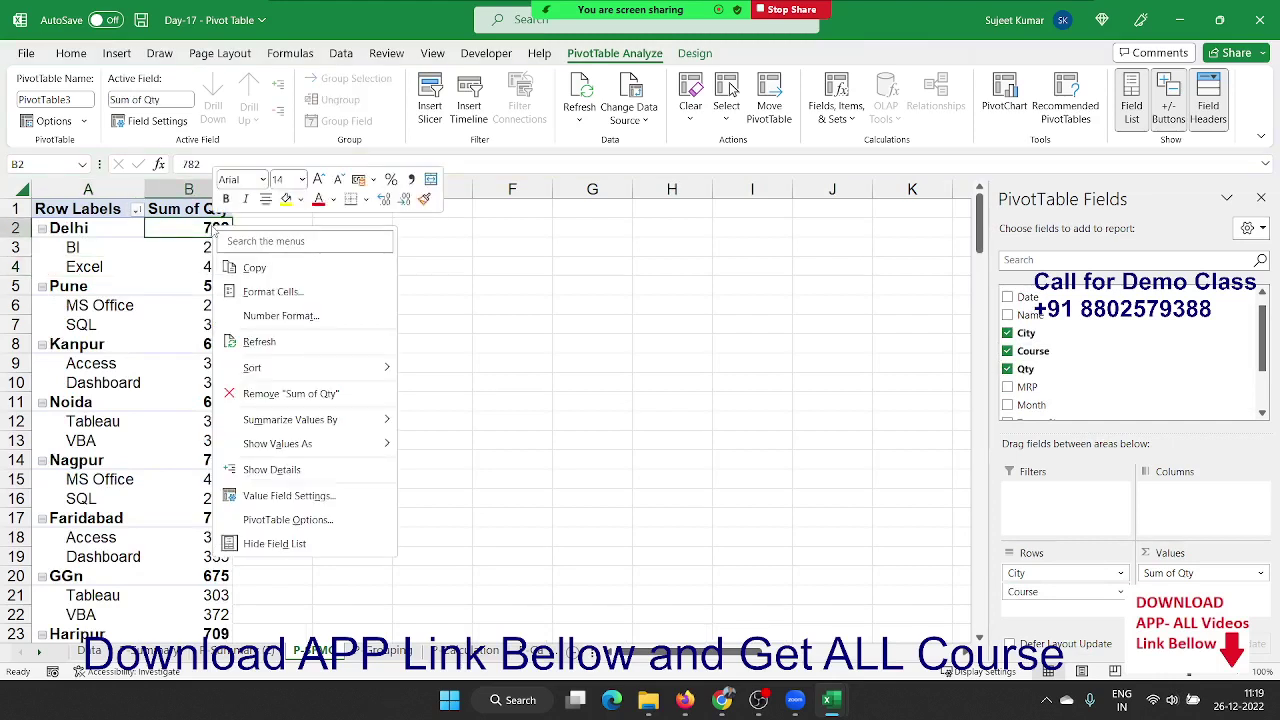
key(Escape)
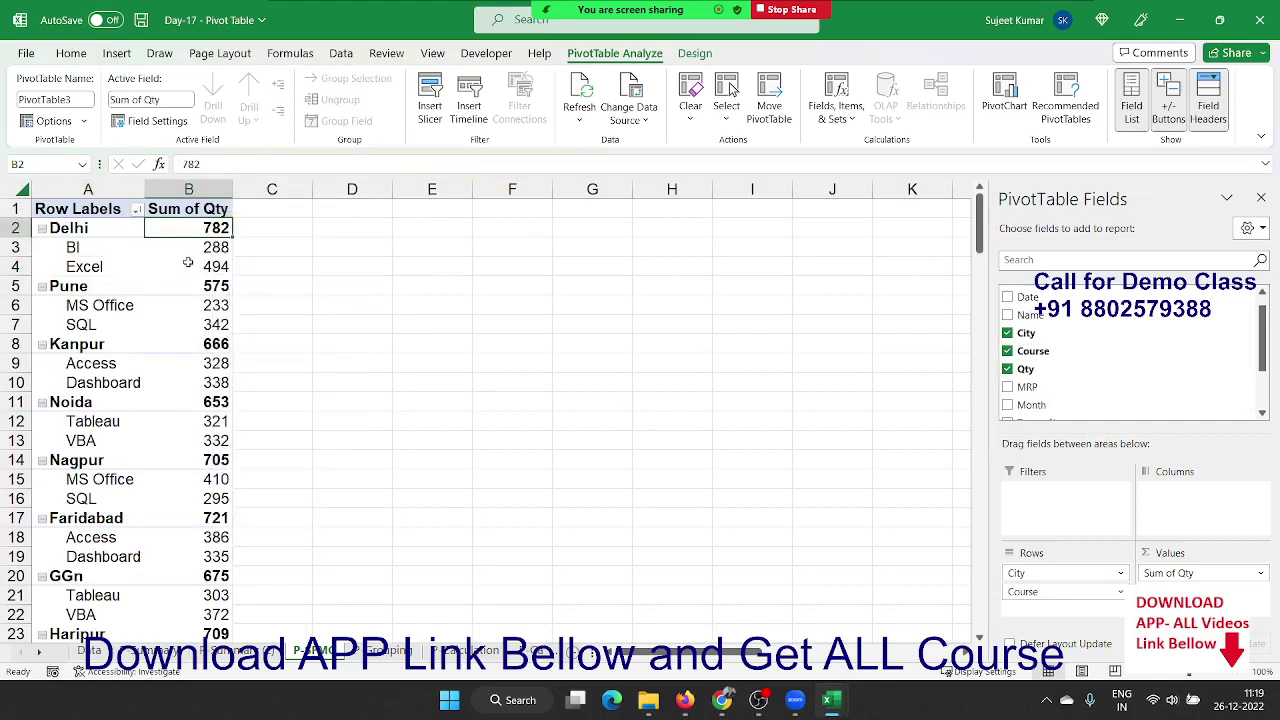
click(205, 263)
click(205, 250)
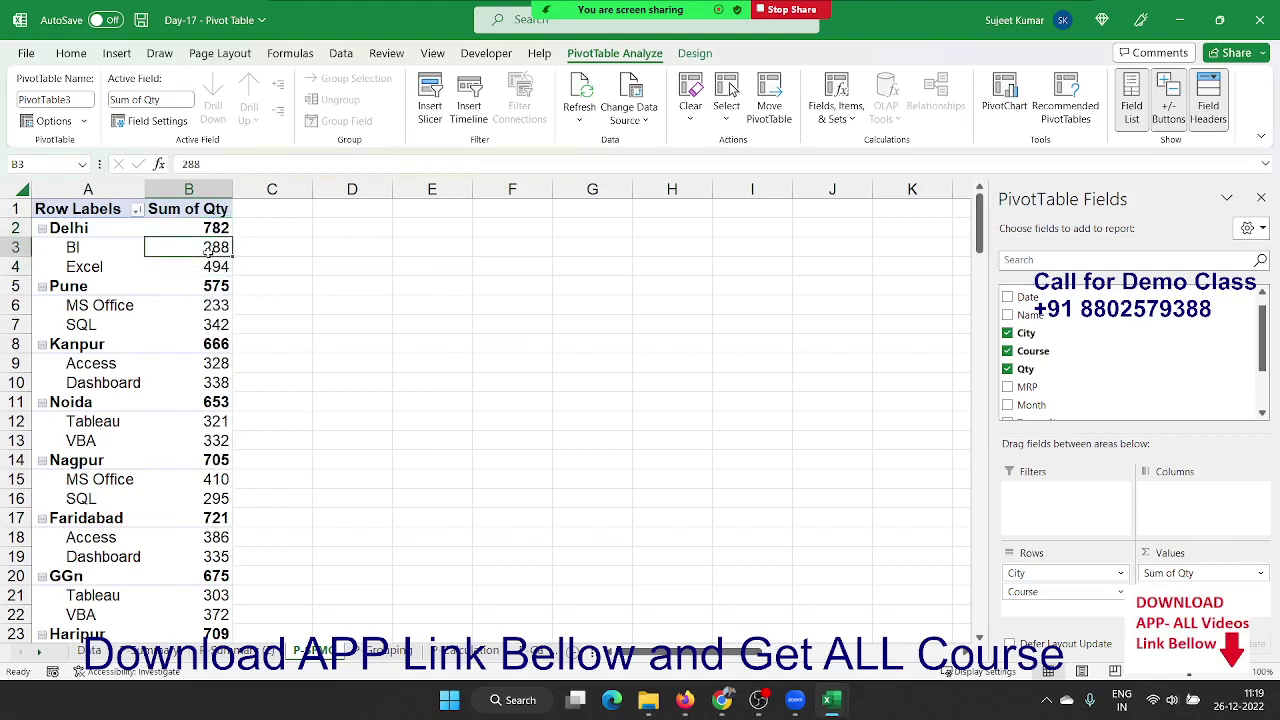
right_click(211, 251)
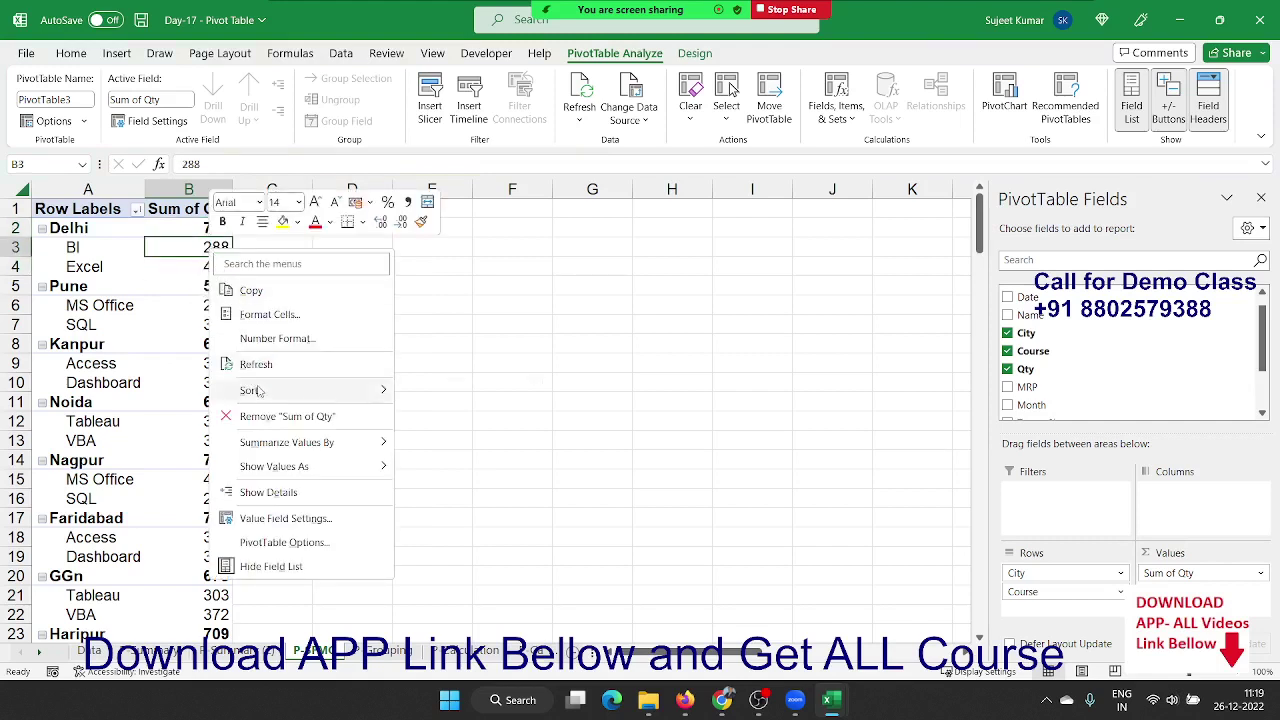
mouse_move(252, 390)
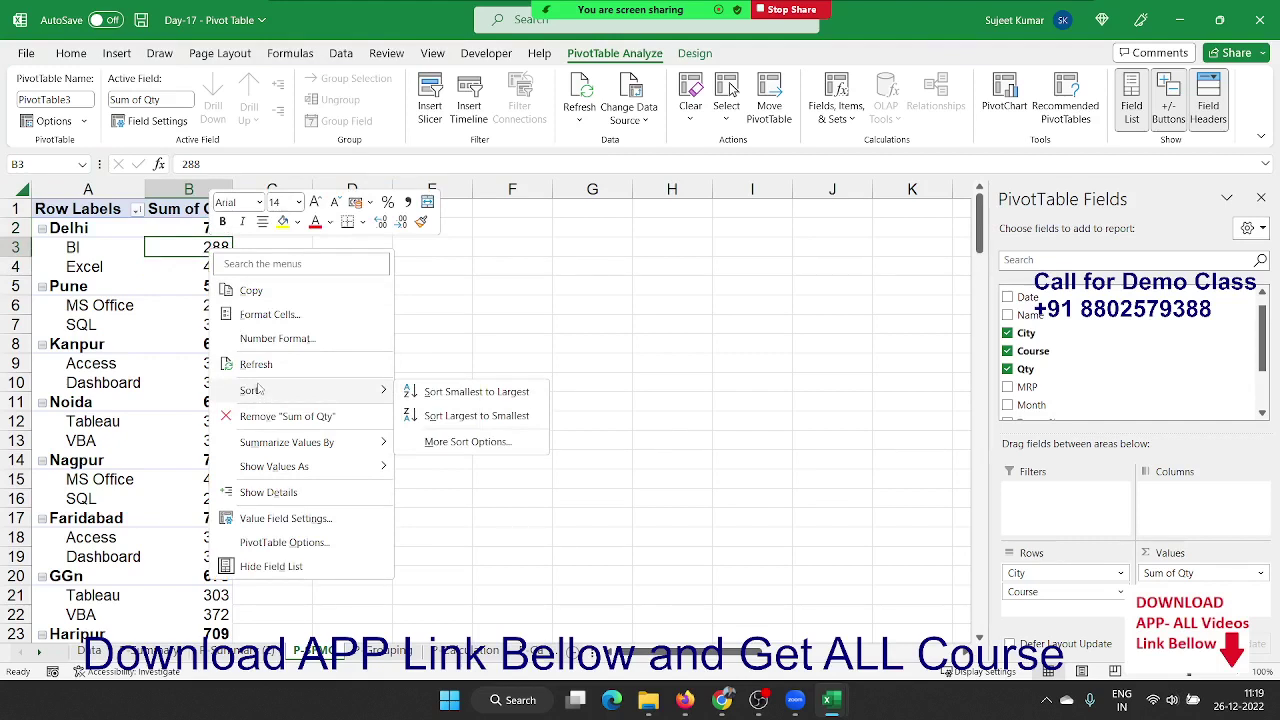
key(Escape)
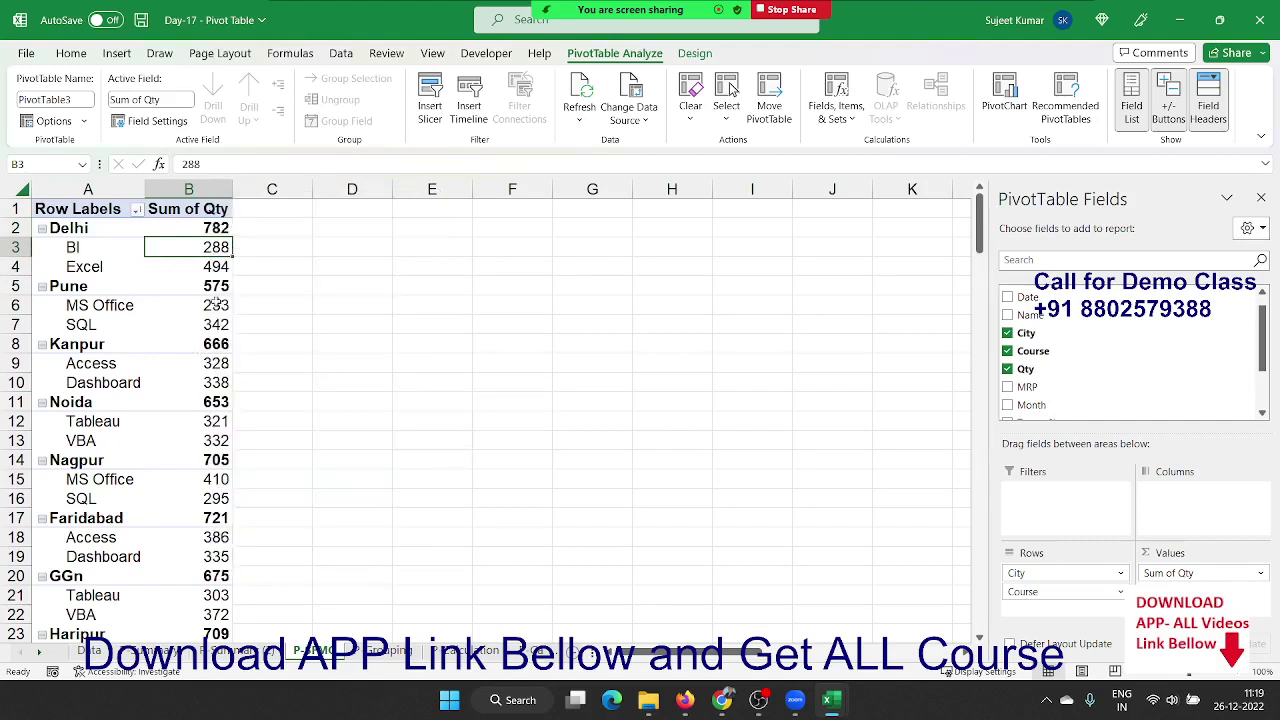
click(220, 266)
right_click(220, 266)
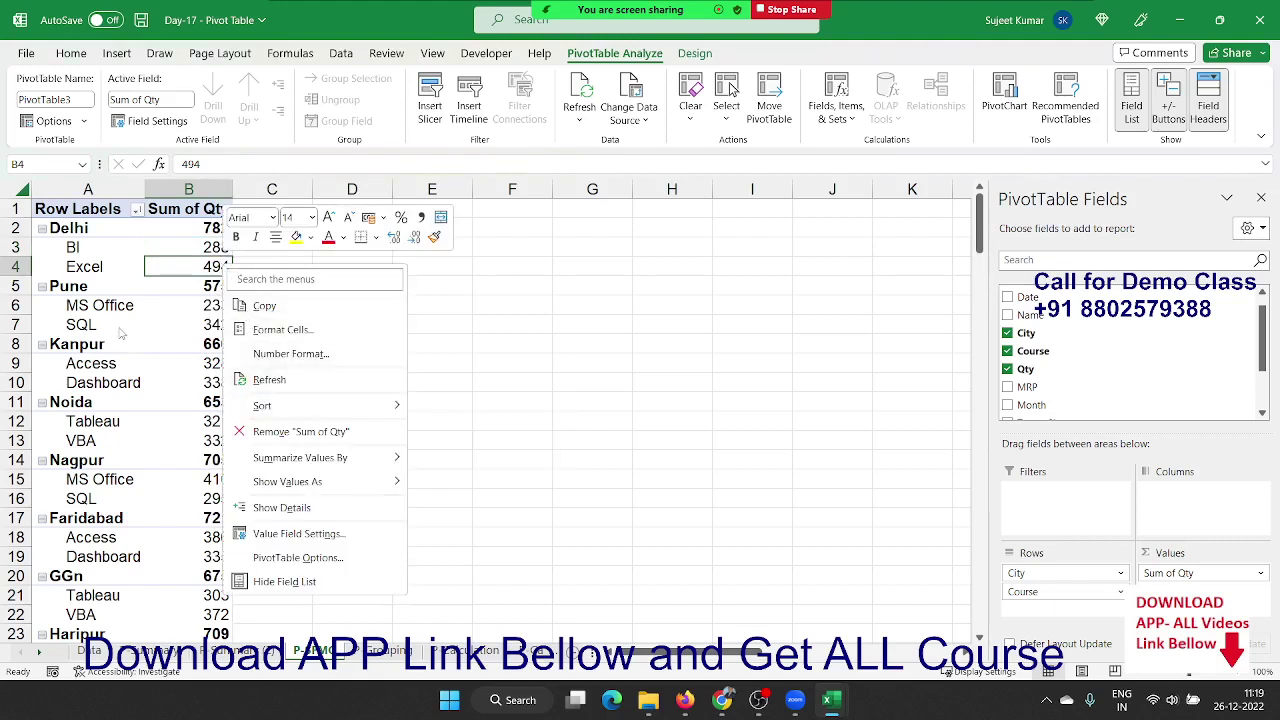
key(Escape)
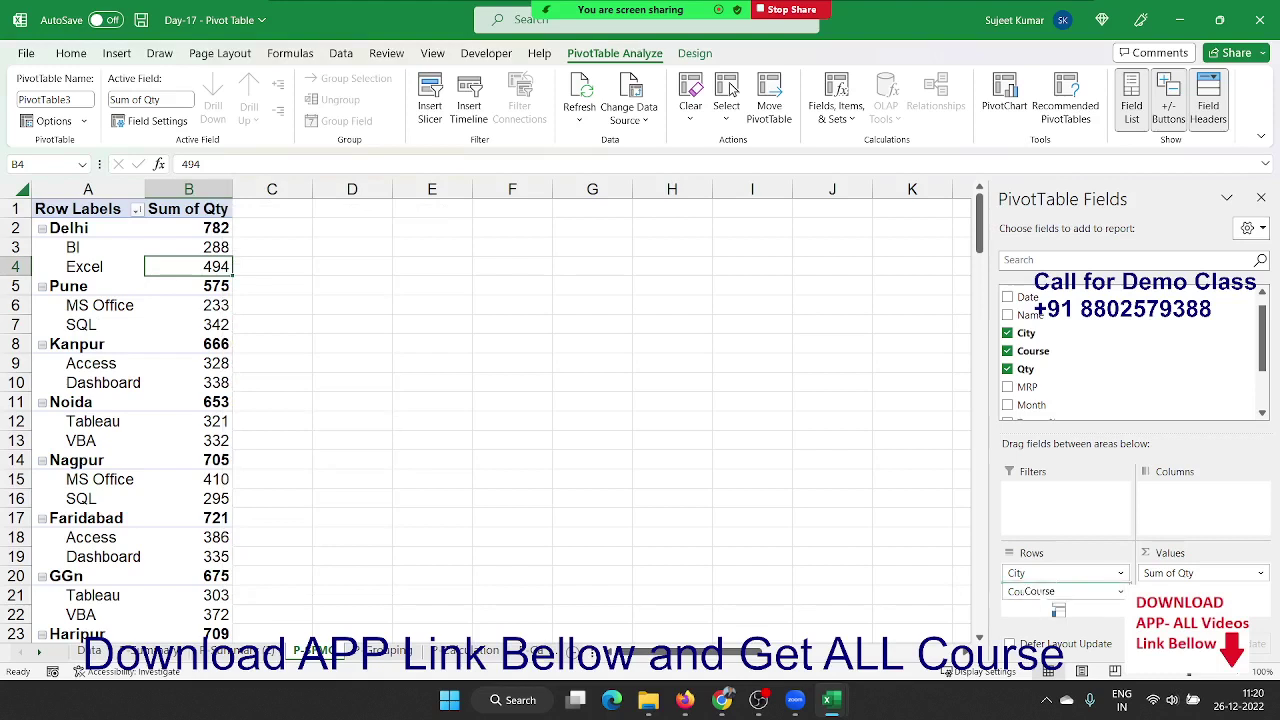
drag(1040, 592, 1100, 400)
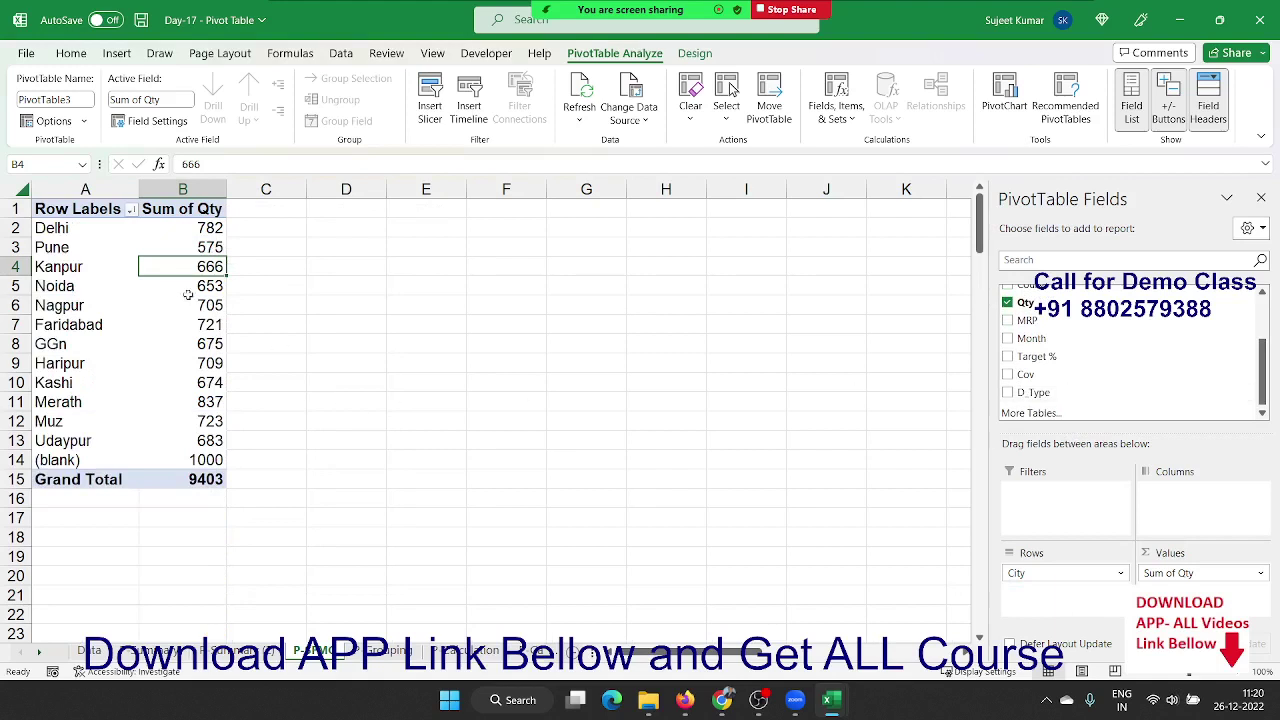
- Move the Noida row up to sit directly after Delhi
click(119, 228)
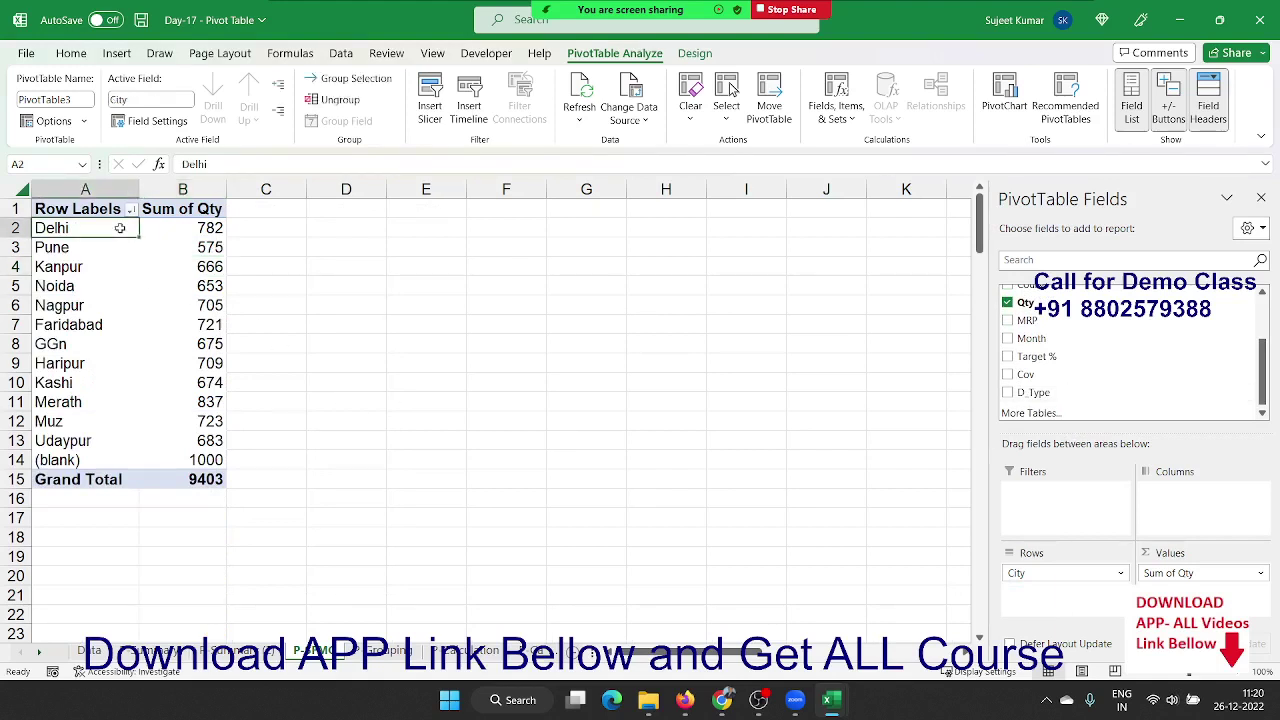
click(85, 440)
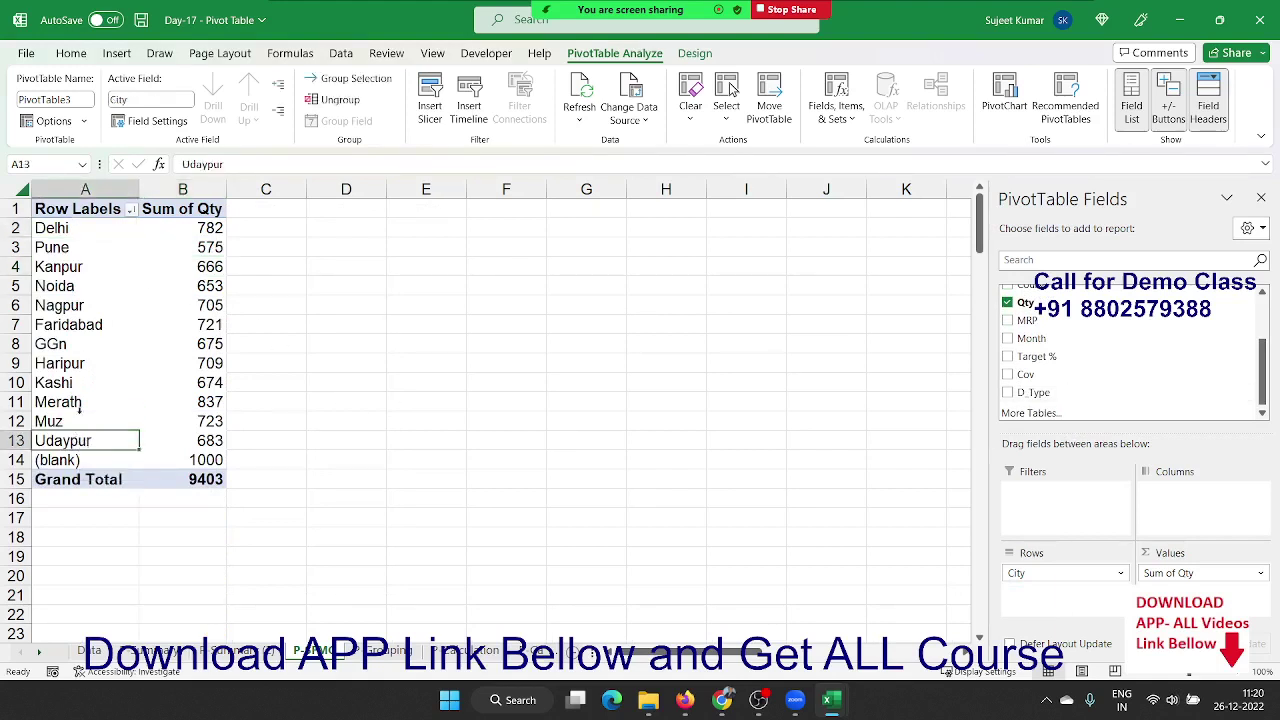
click(82, 345)
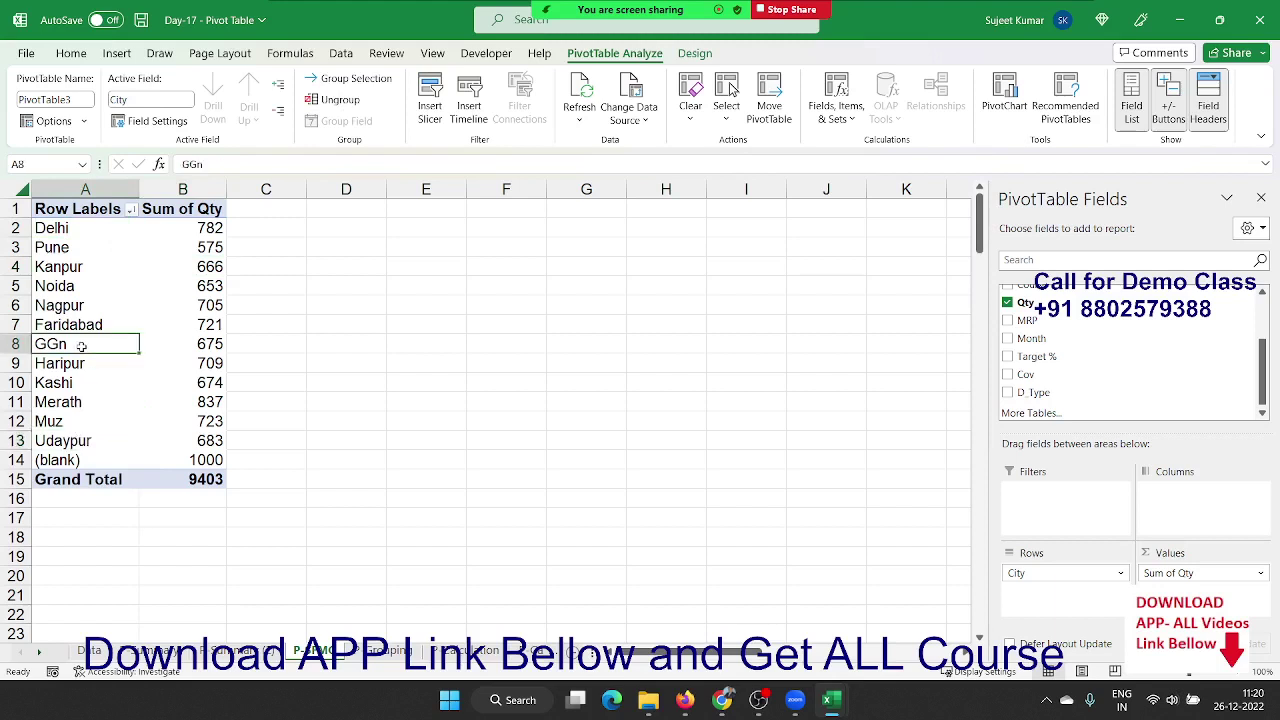
click(82, 290)
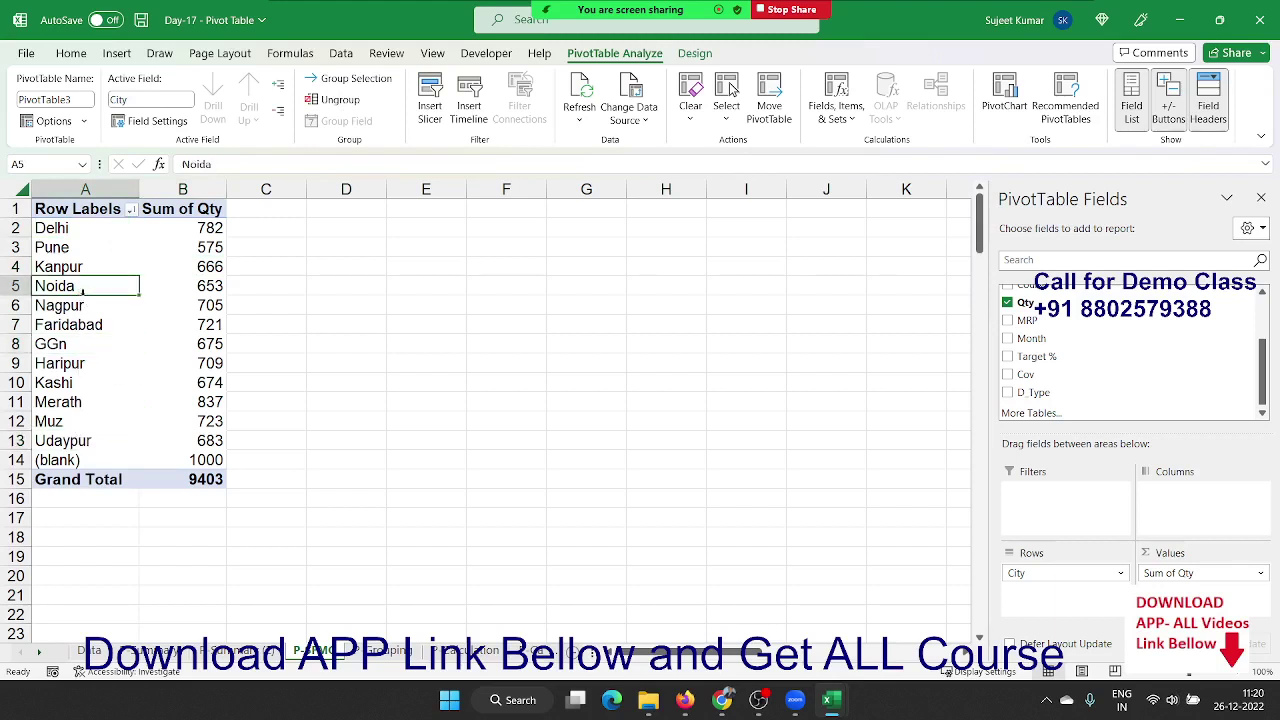
drag(85, 295, 87, 237)
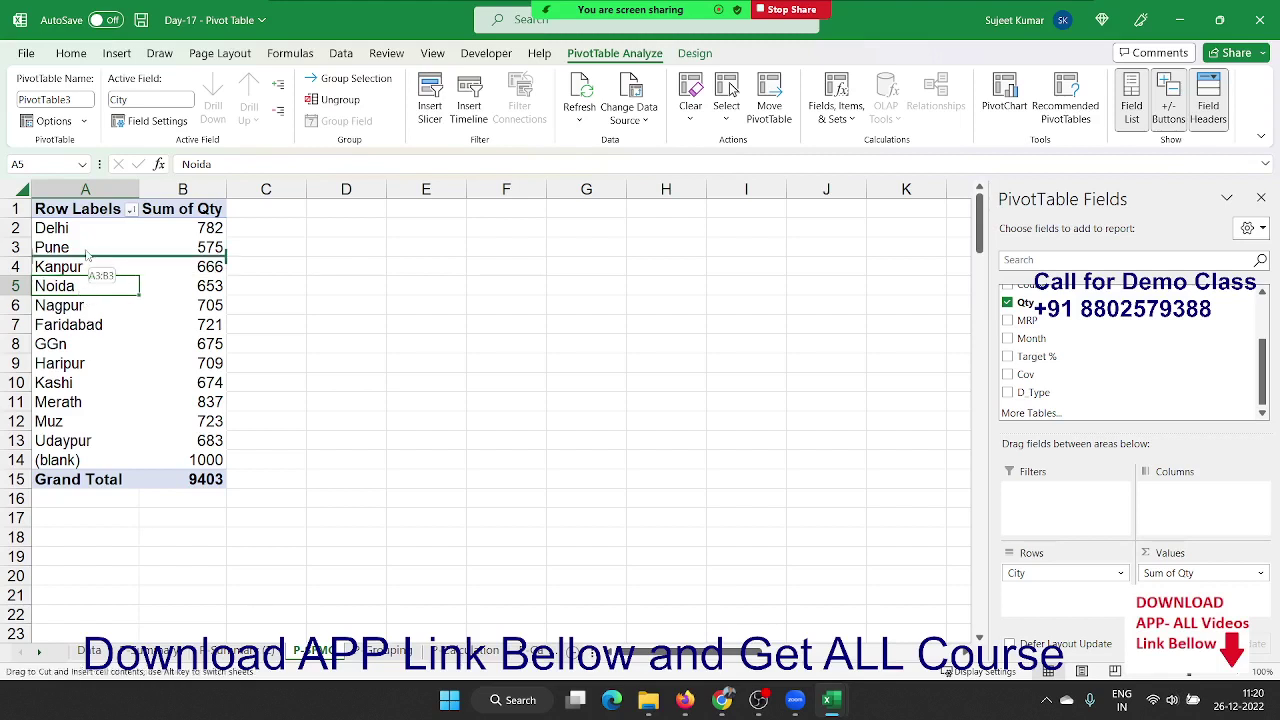
- Move GGn to the beginning, then down to third place after Noida
right_click(85, 346)
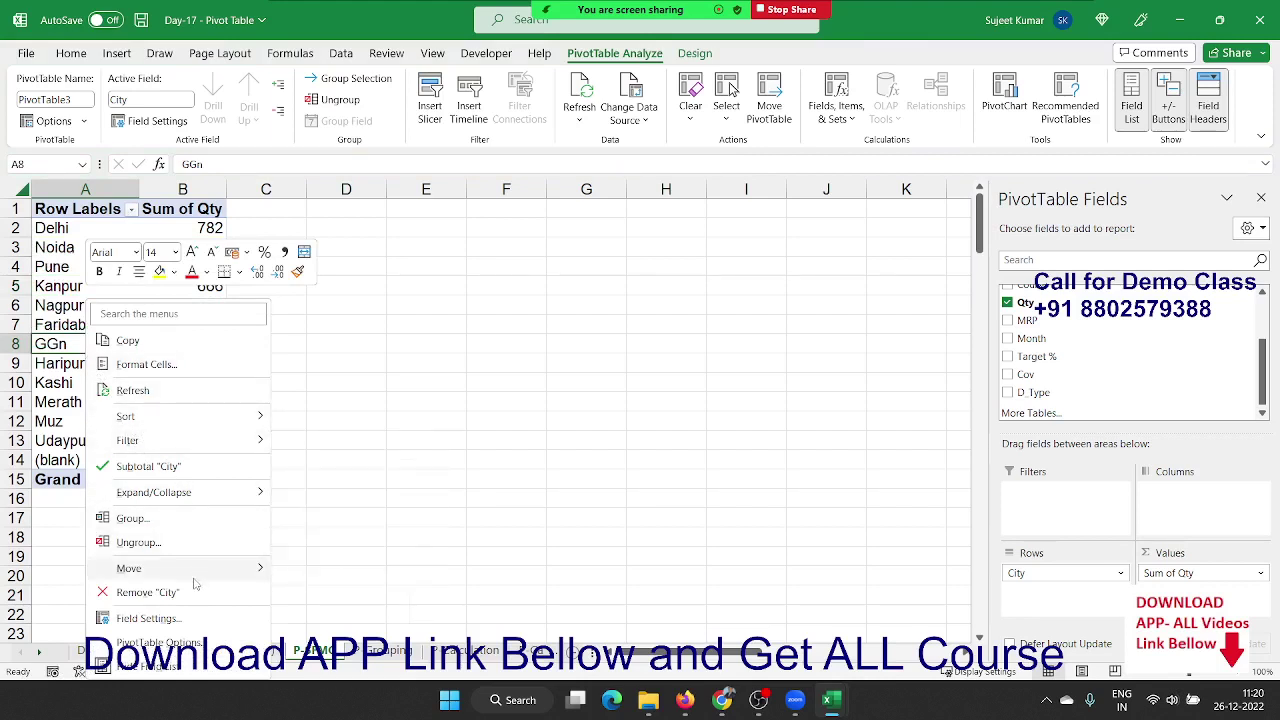
mouse_move(170, 568)
click(362, 478)
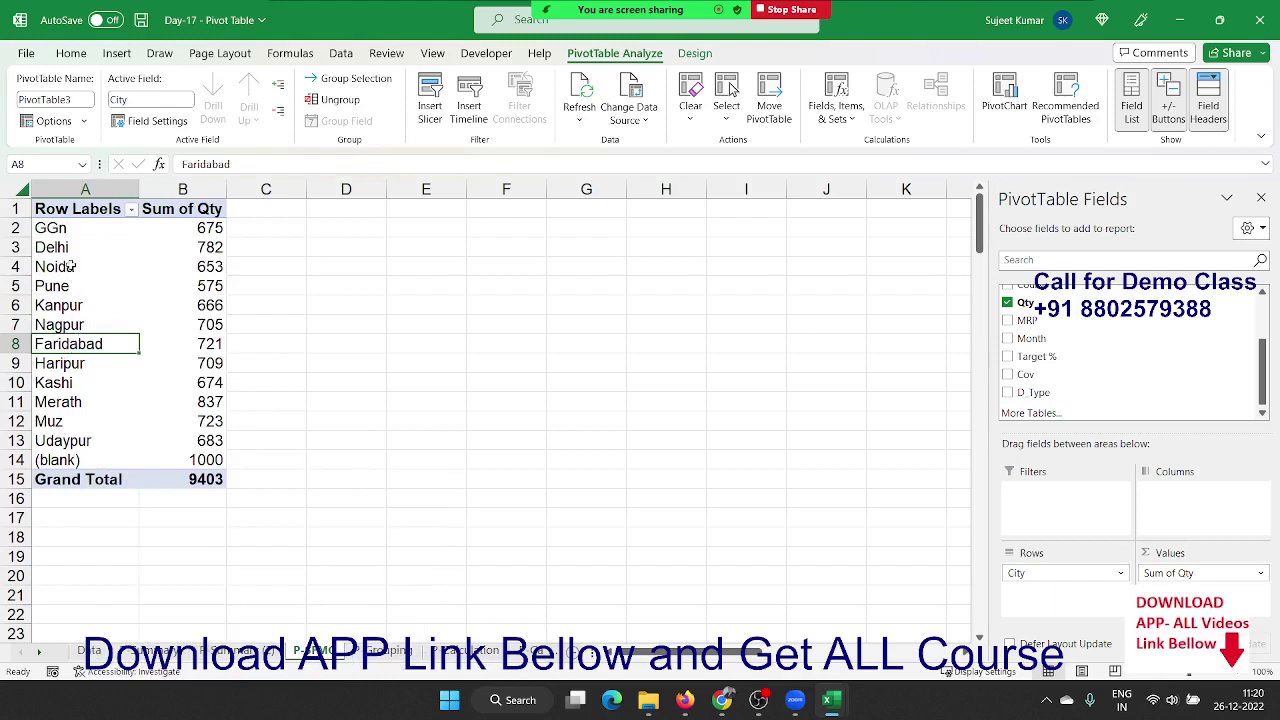
click(65, 218)
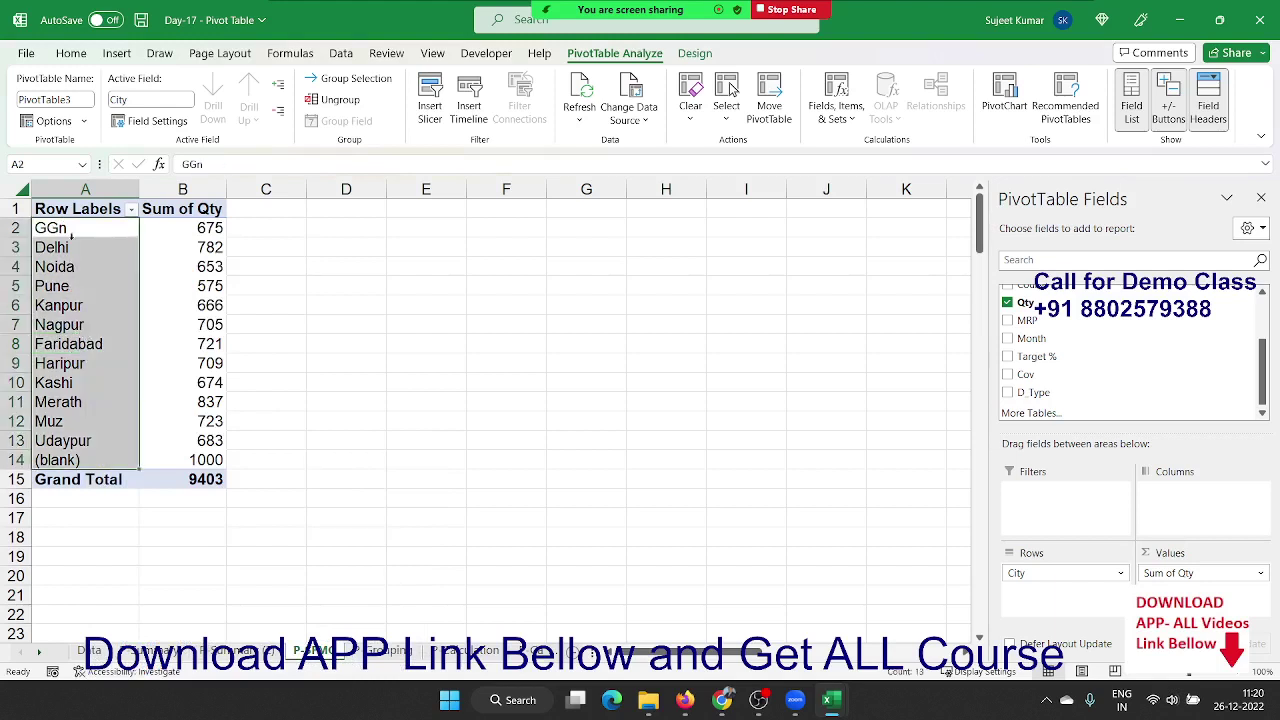
click(72, 230)
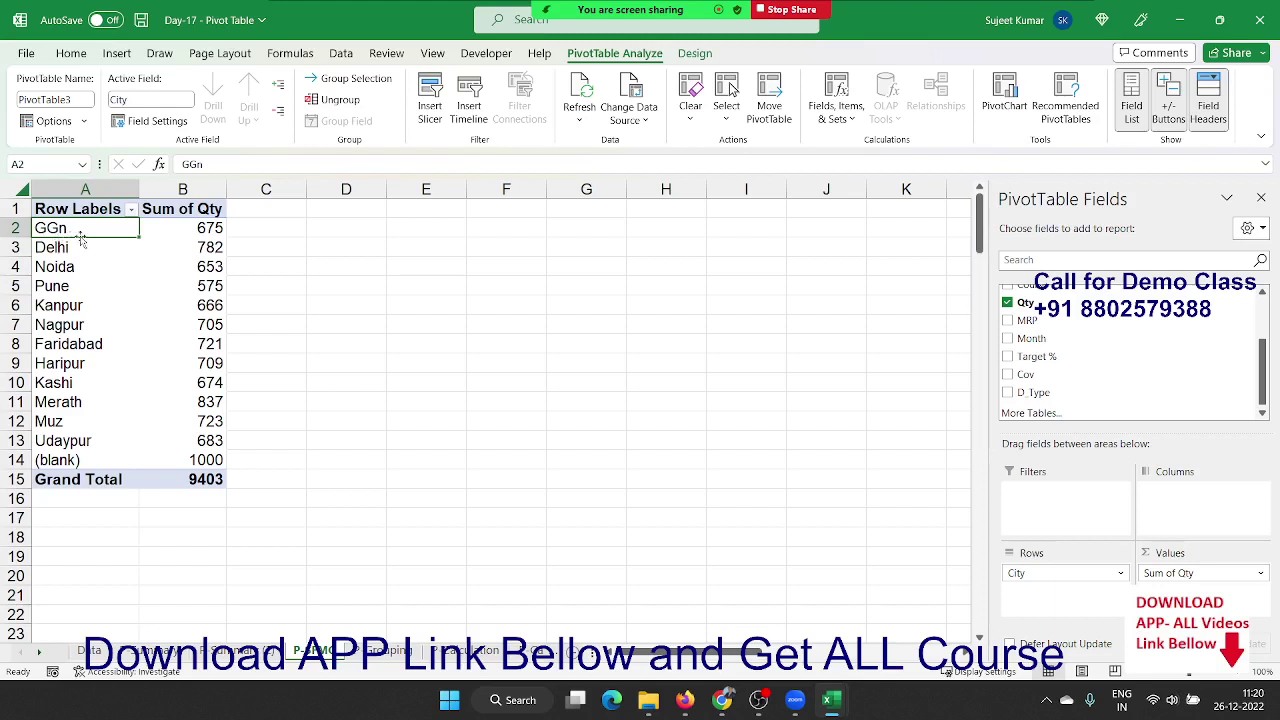
drag(80, 235, 88, 273)
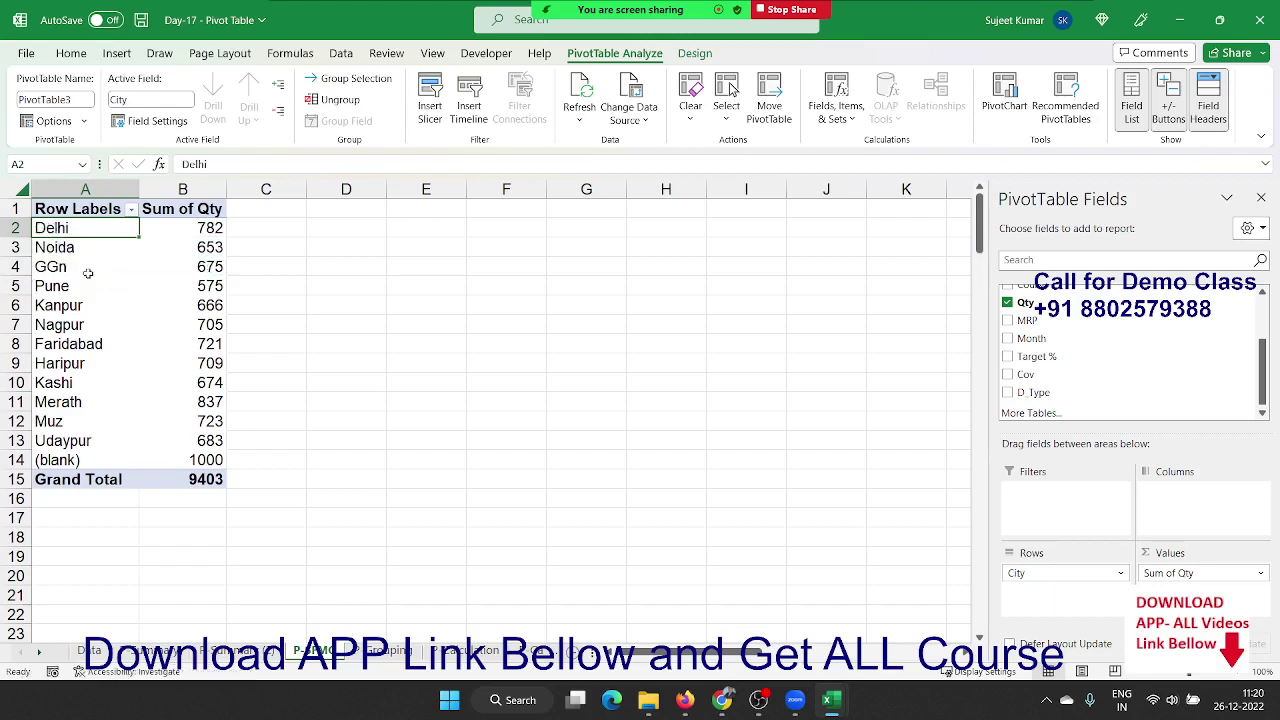
click(101, 330)
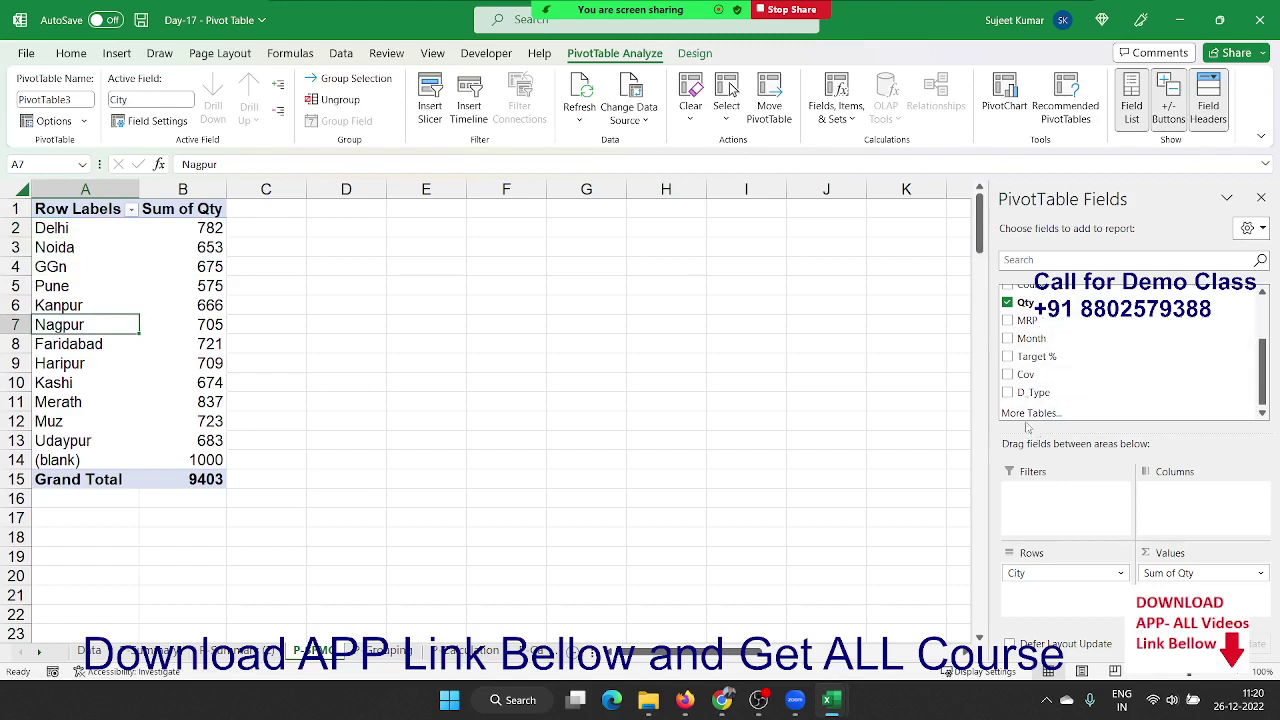
- Try adding D_Type as a column field, dismiss the error, and check the source data
mouse_move(1032, 392)
mouse_down()
mouse_move(1197, 523)
mouse_move(1180, 510)
mouse_up()
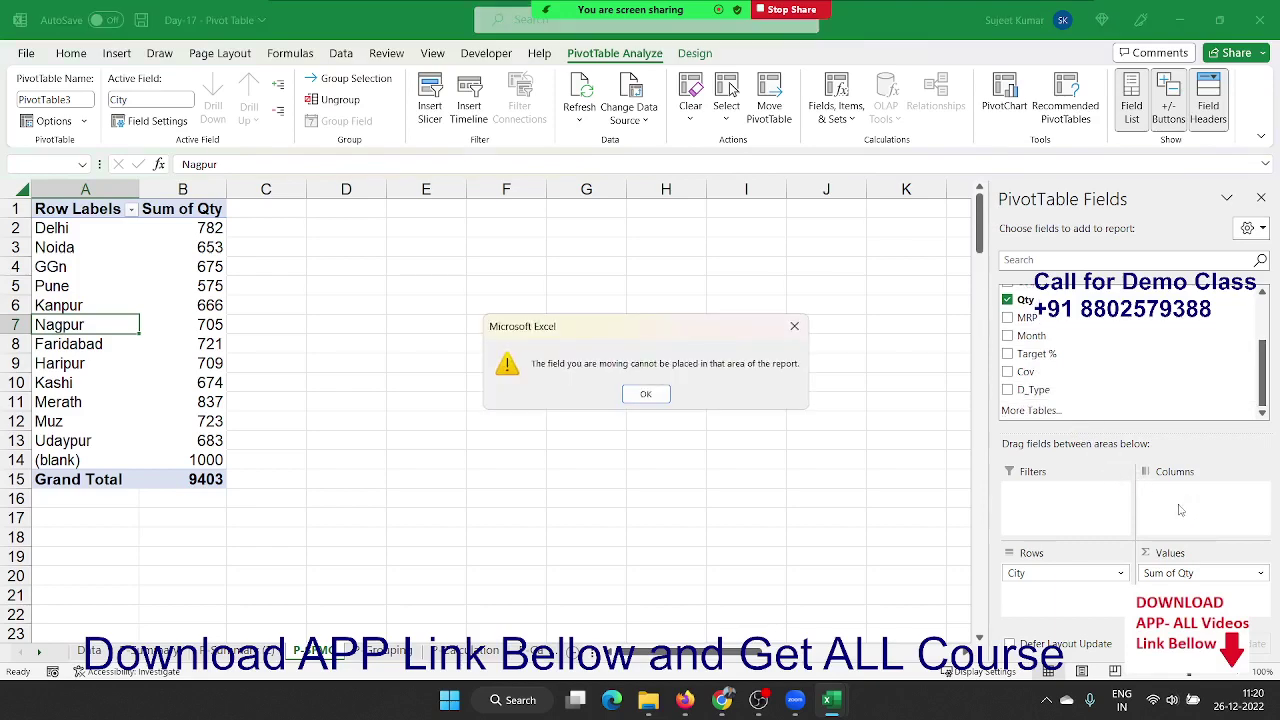
click(794, 326)
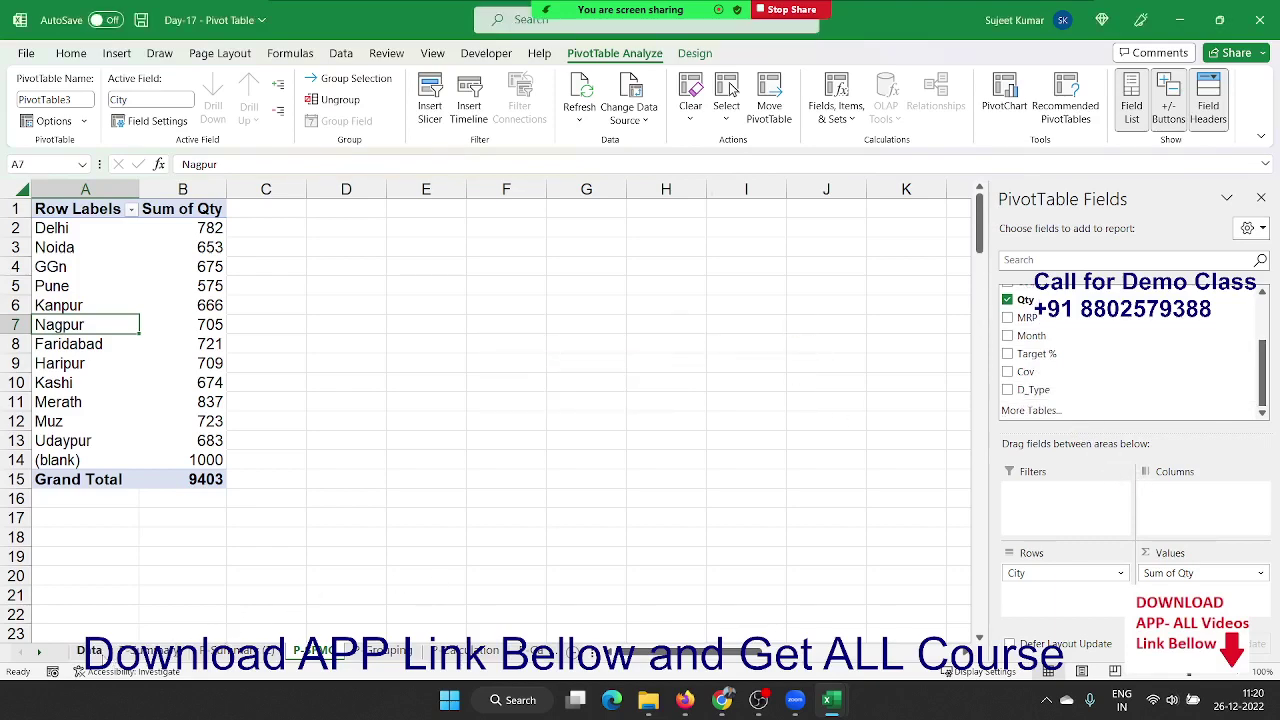
click(92, 650)
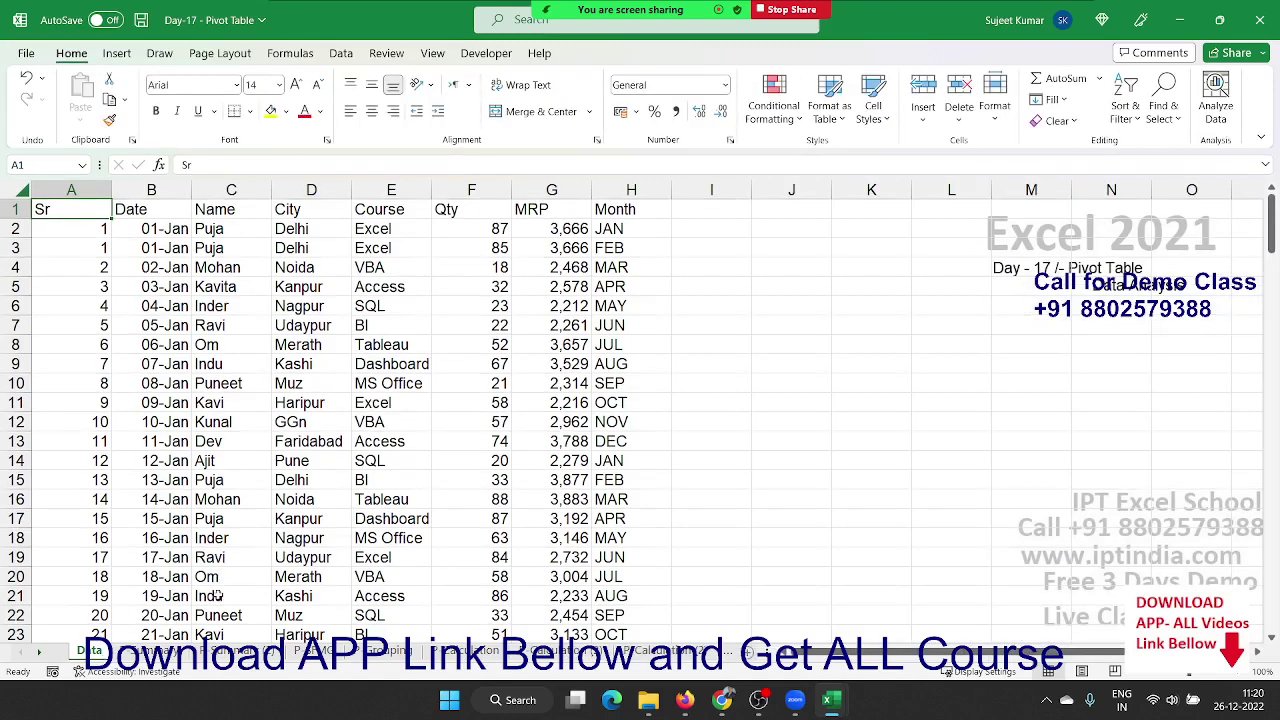
click(310, 650)
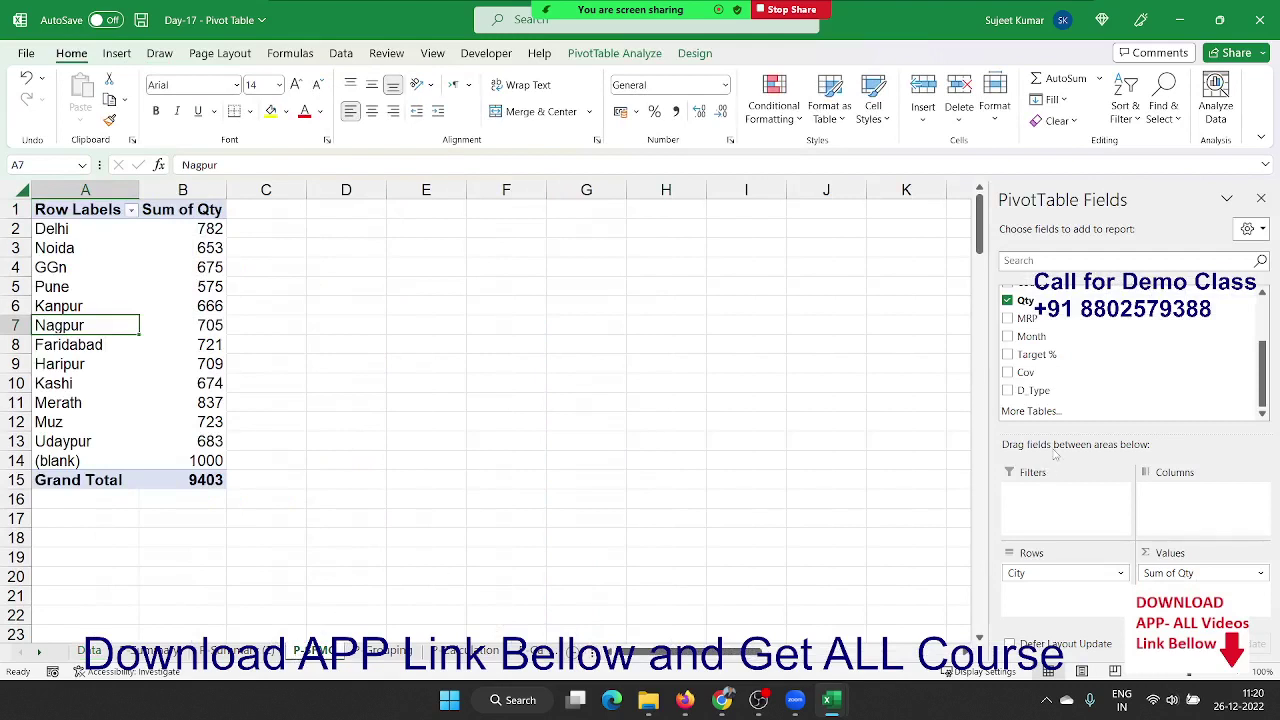
right_click(1024, 394)
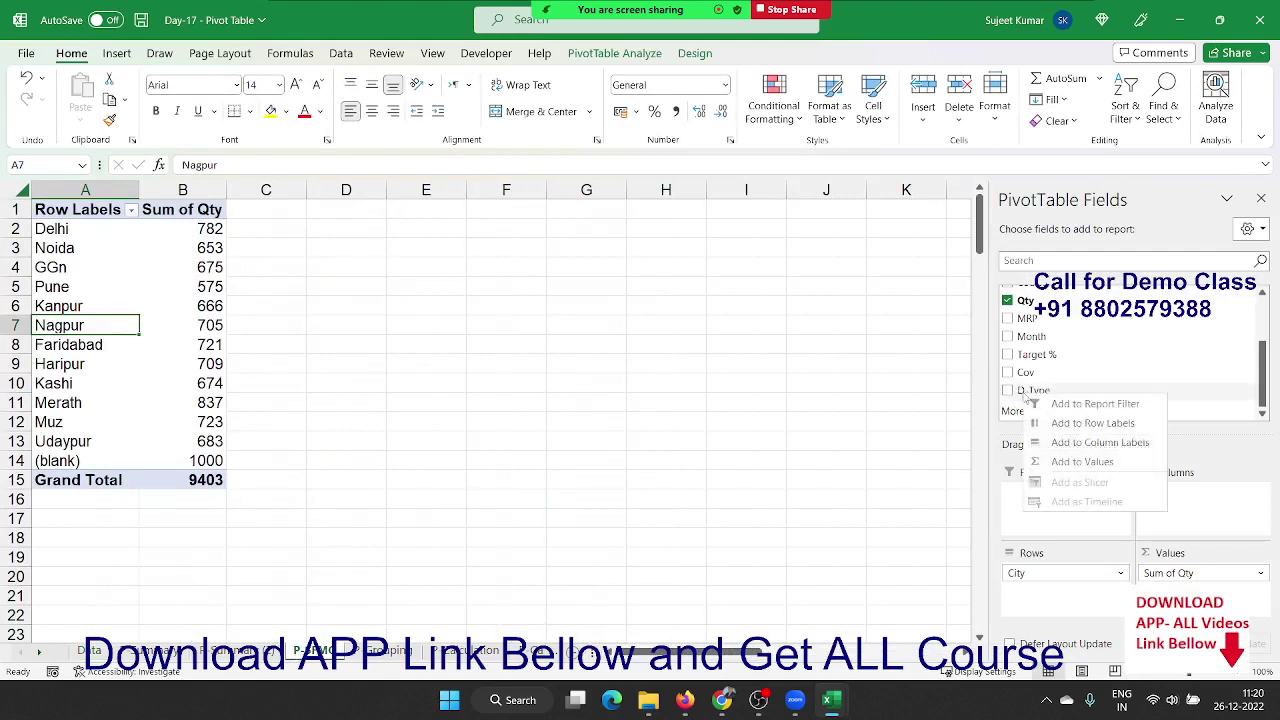
click(1105, 342)
- Put Course in Columns so each city's Sum of Qty spreads across Access through VBA
scroll(1071, 349, up, 3)
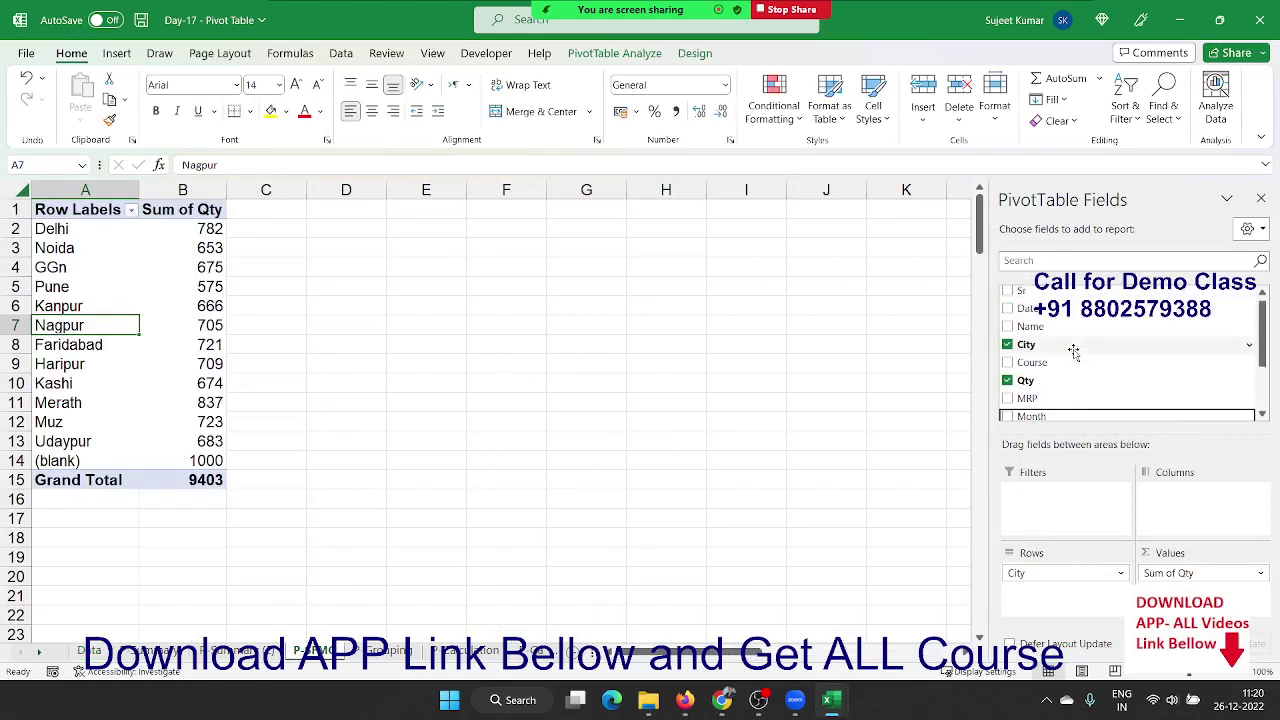
mouse_move(1038, 364)
mouse_down()
mouse_move(1190, 512)
mouse_move(1190, 500)
mouse_up()
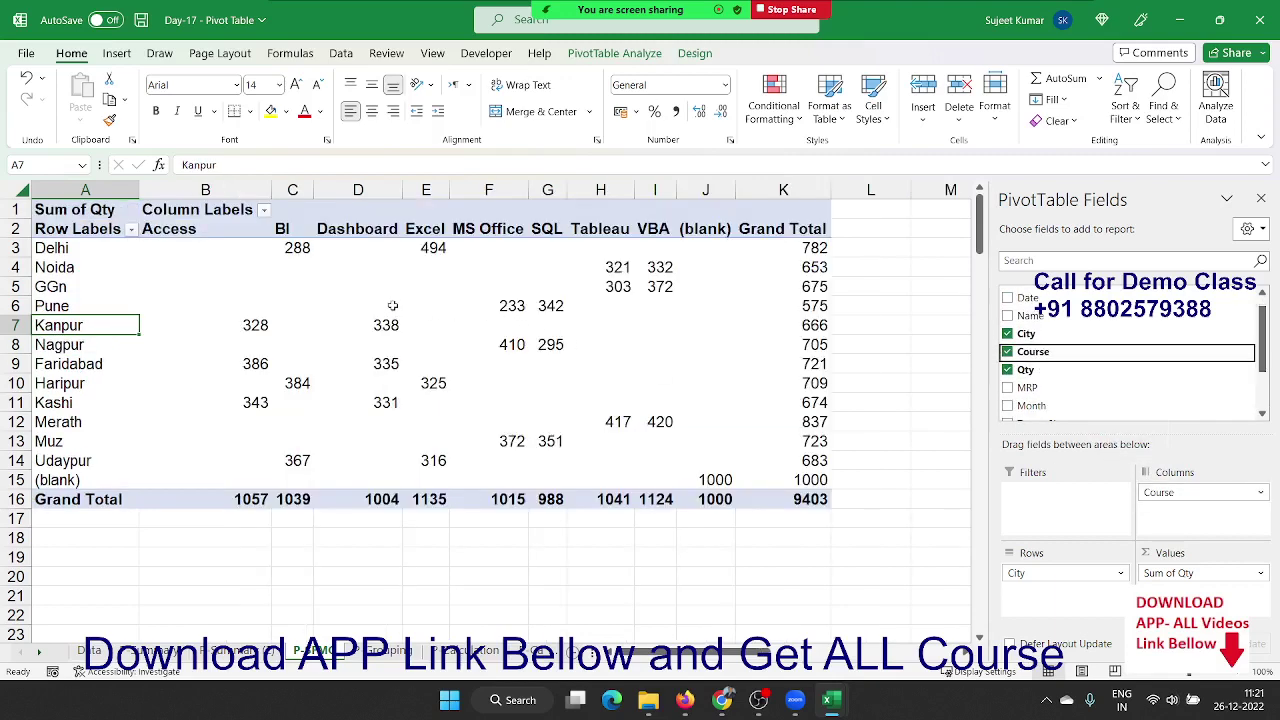
right_click(370, 232)
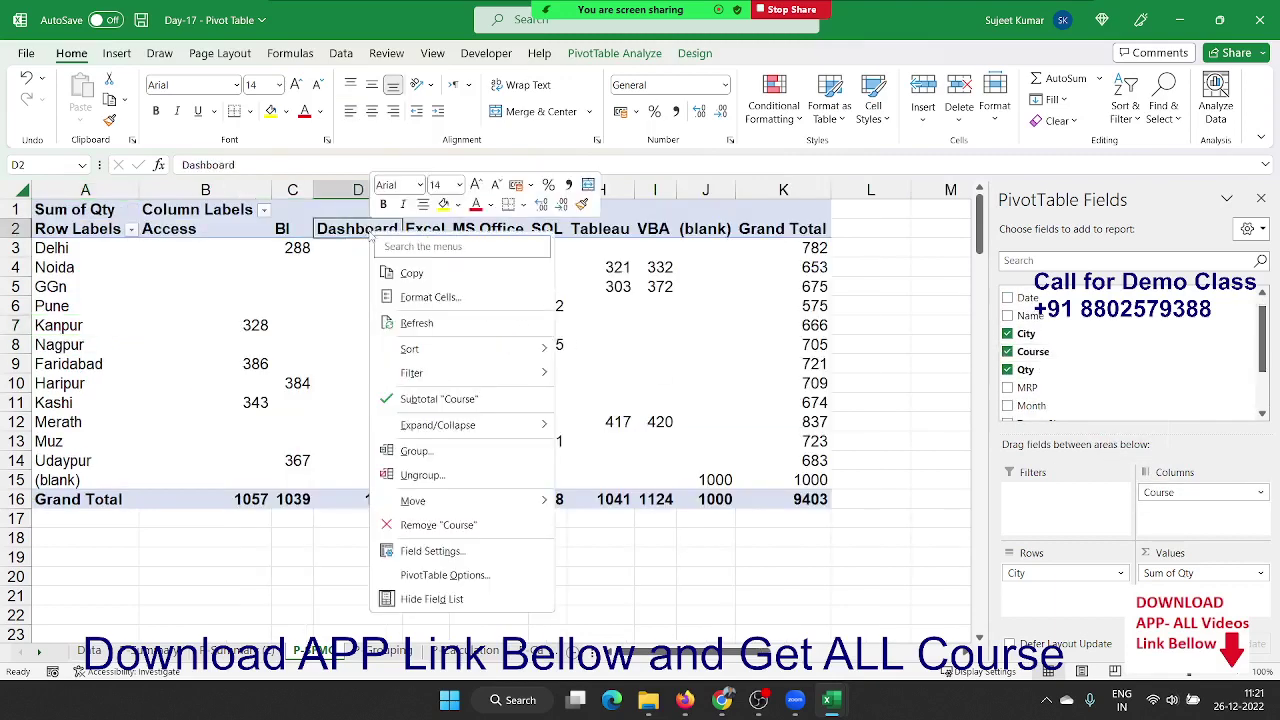
mouse_move(420, 349)
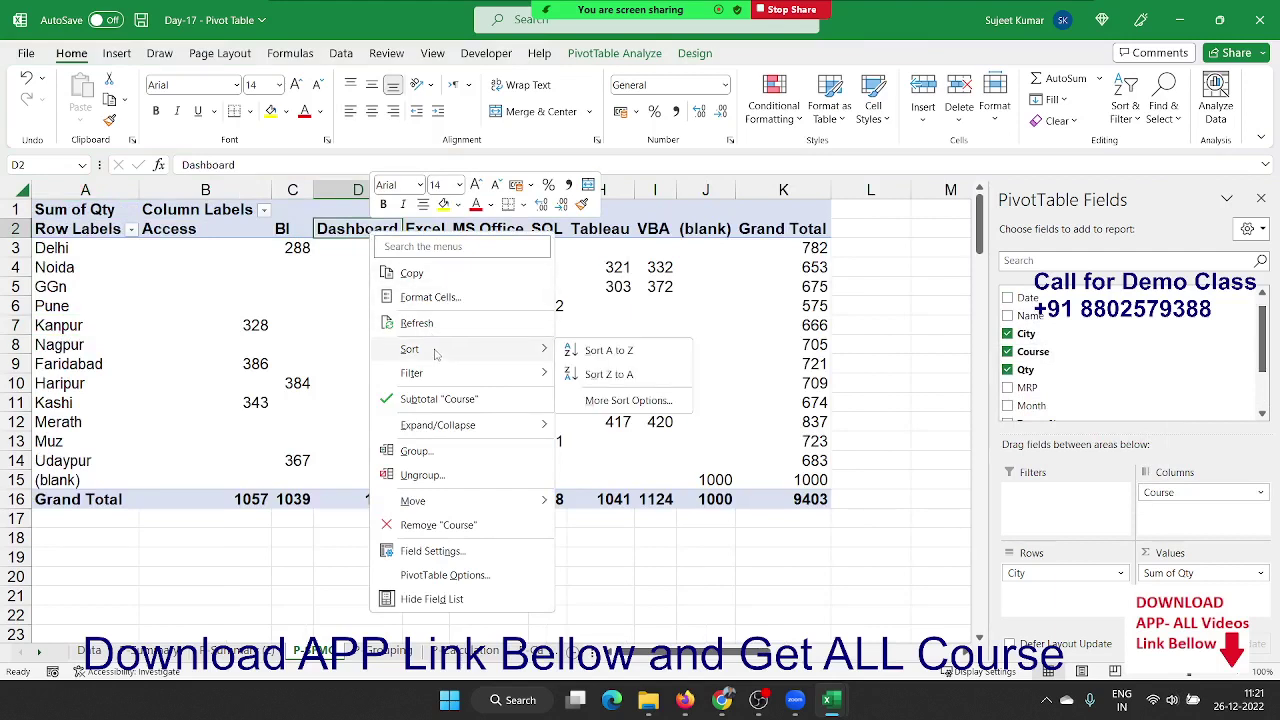
key(Escape)
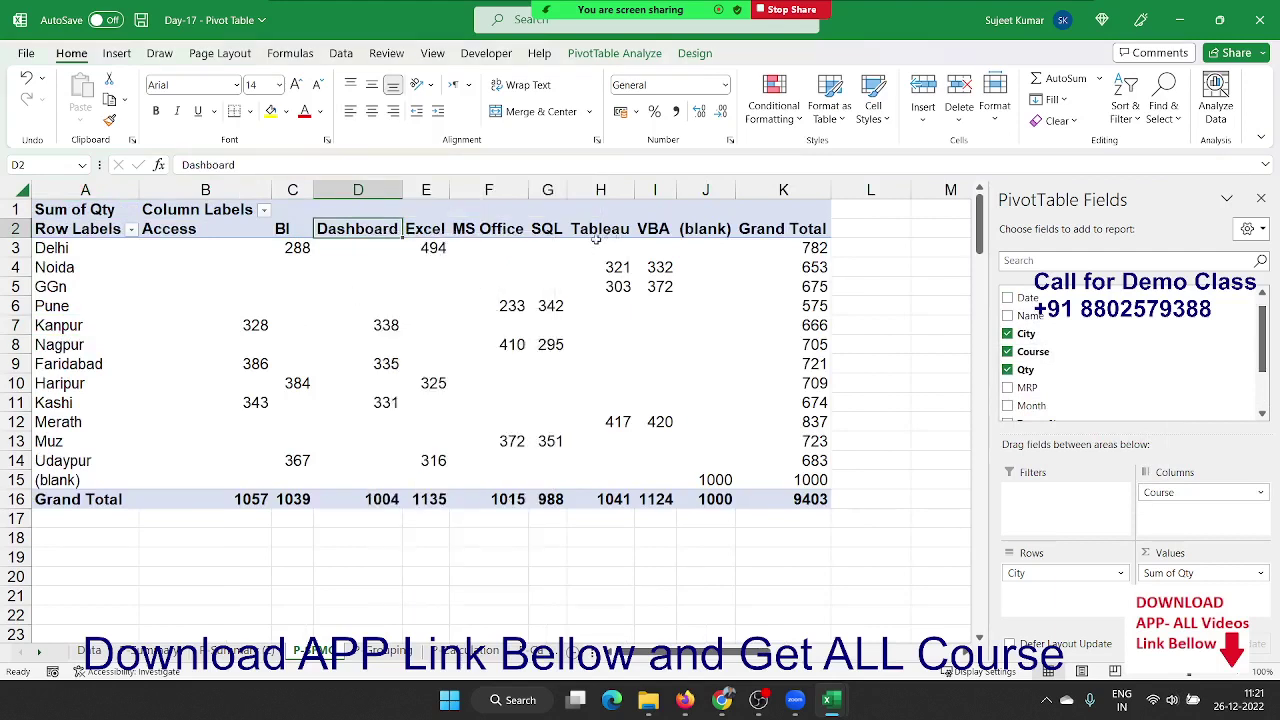
click(424, 232)
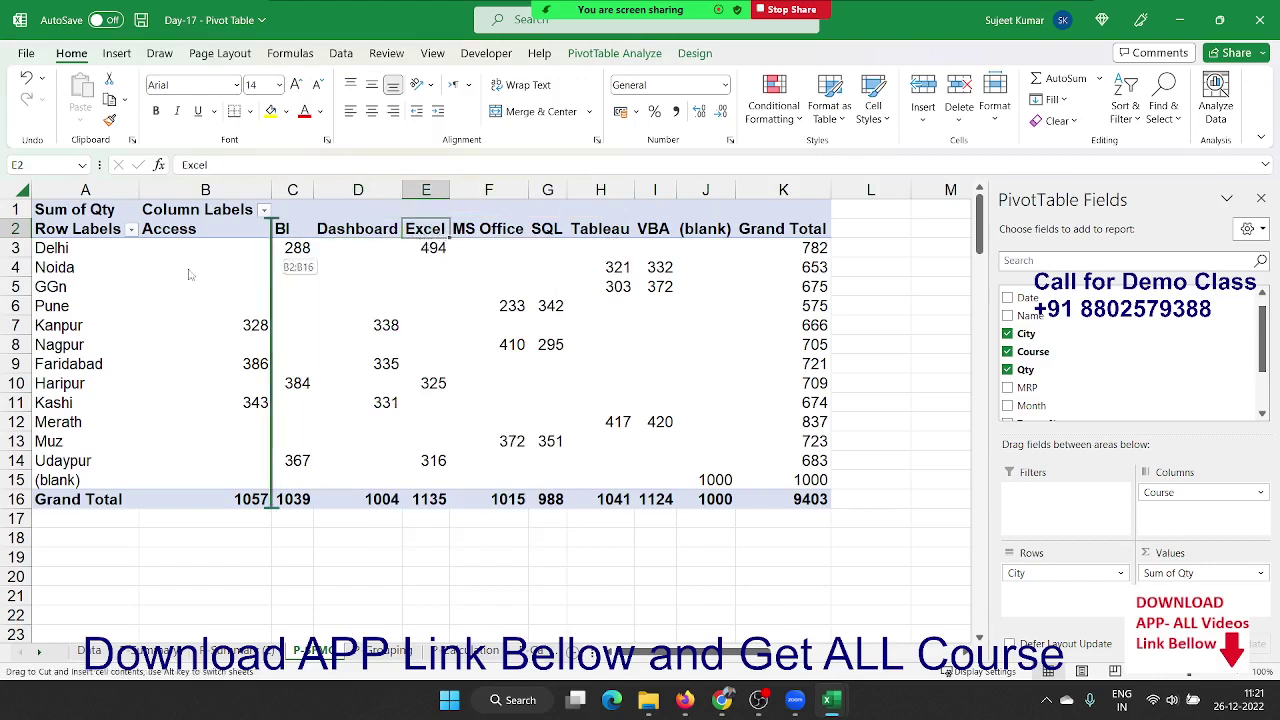
- Move the Excel course column first and VBA right after it
drag(425, 240, 142, 272)
click(659, 230)
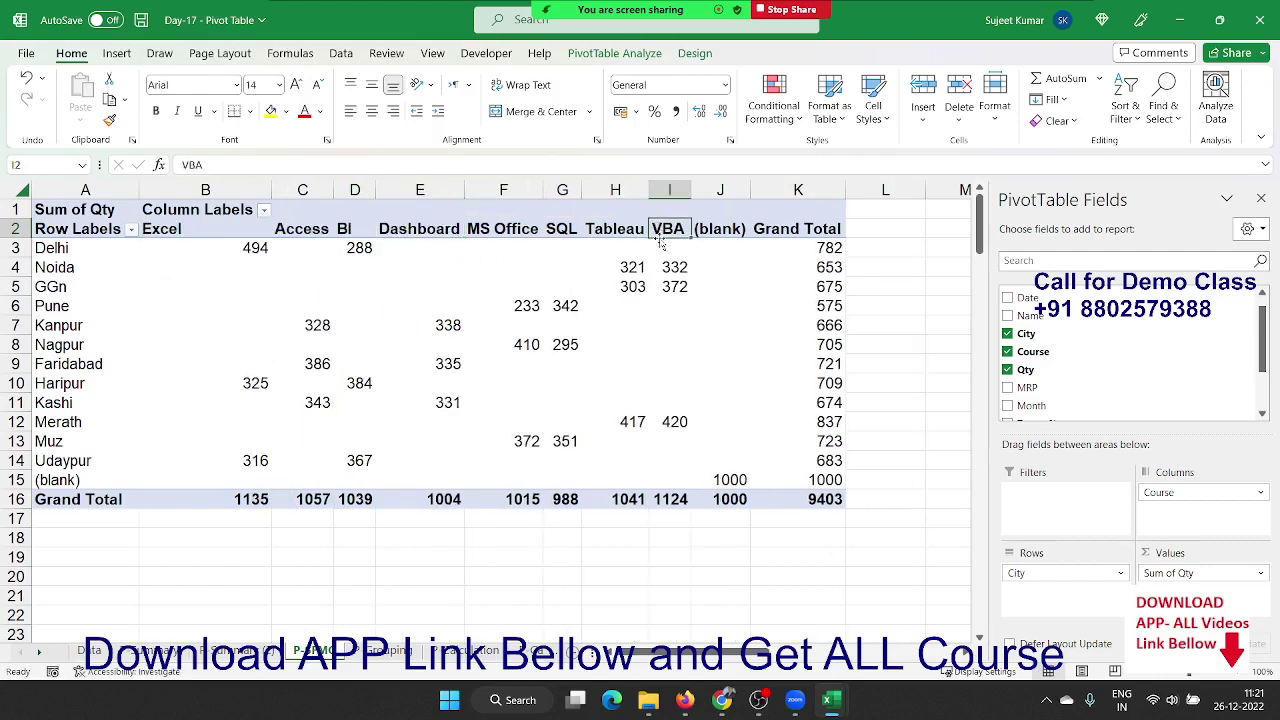
mouse_move(659, 243)
mouse_down()
mouse_move(545, 265)
mouse_move(231, 265)
mouse_up()
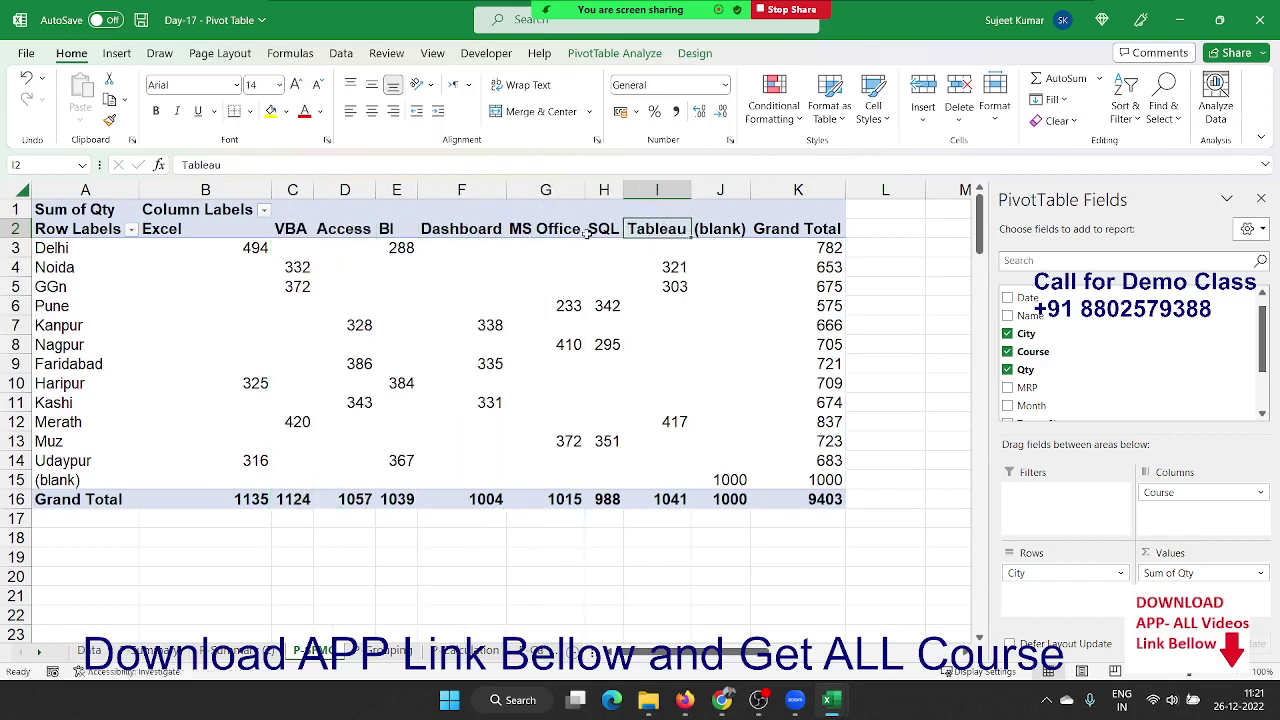
- Try moving the Dashboard column left, then select the (blank), Kanpur and city row labels
click(487, 236)
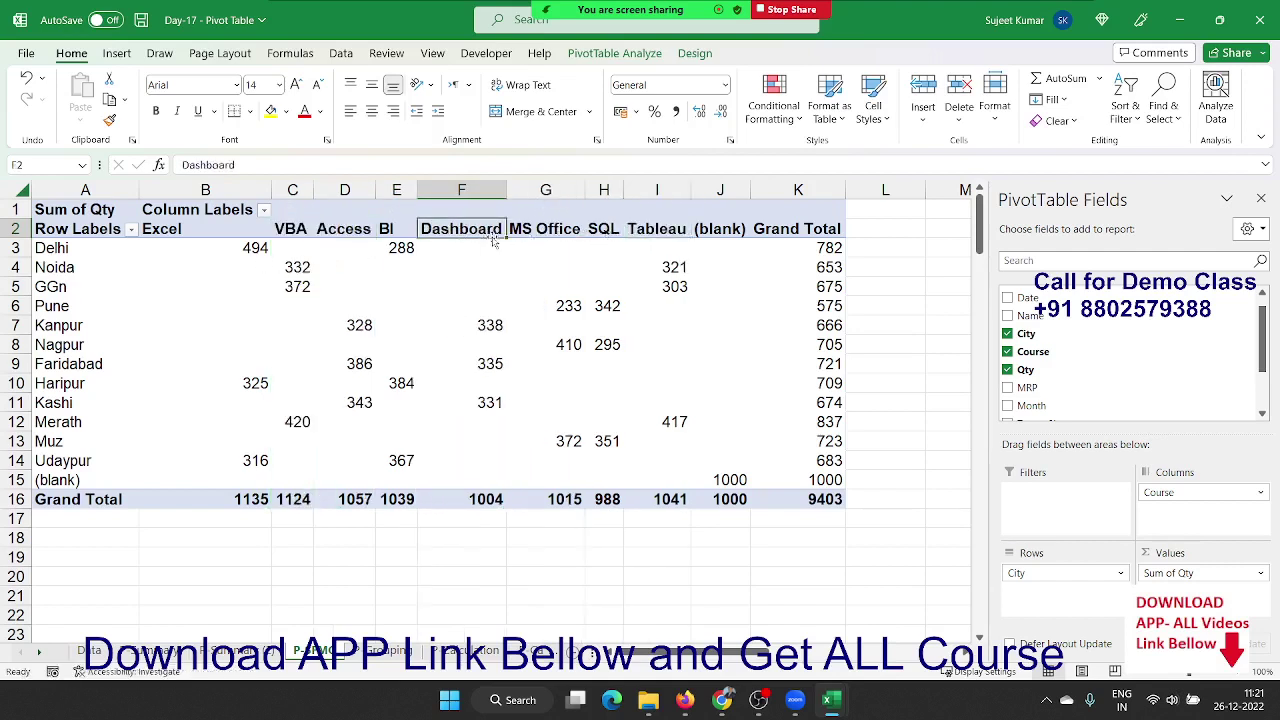
click(387, 243)
click(456, 230)
drag(460, 238, 395, 238)
click(400, 322)
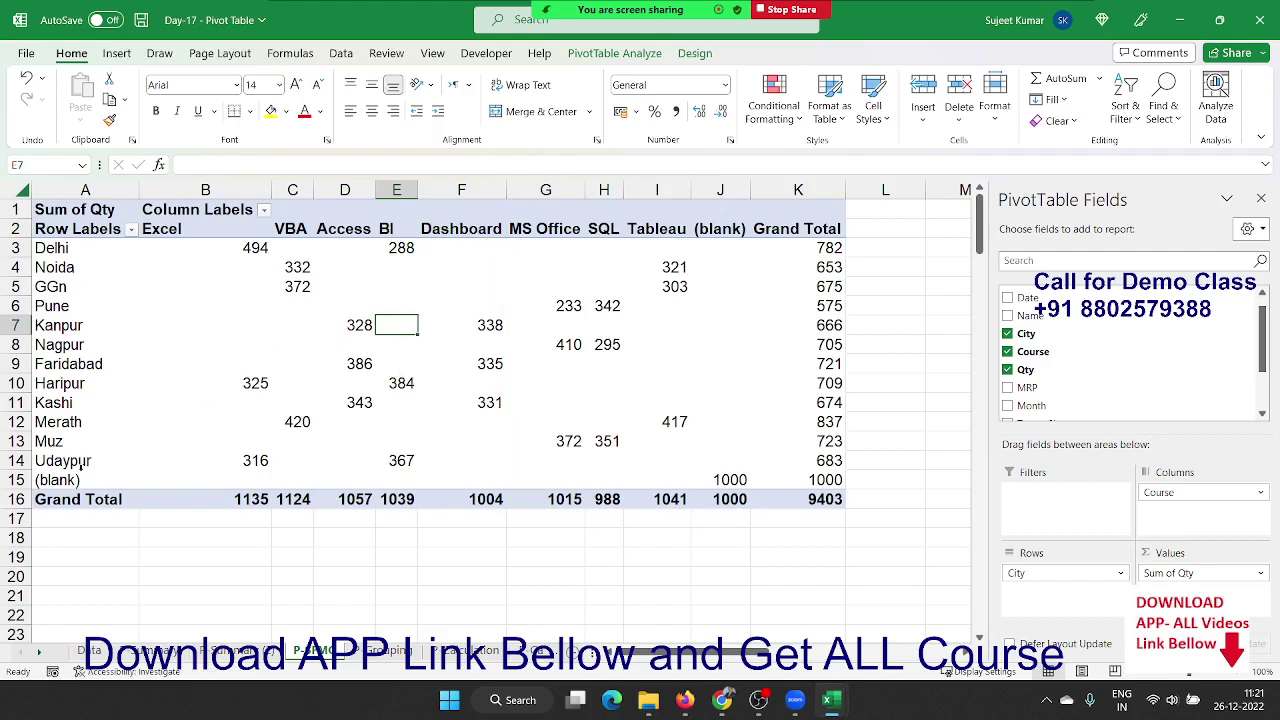
click(42, 480)
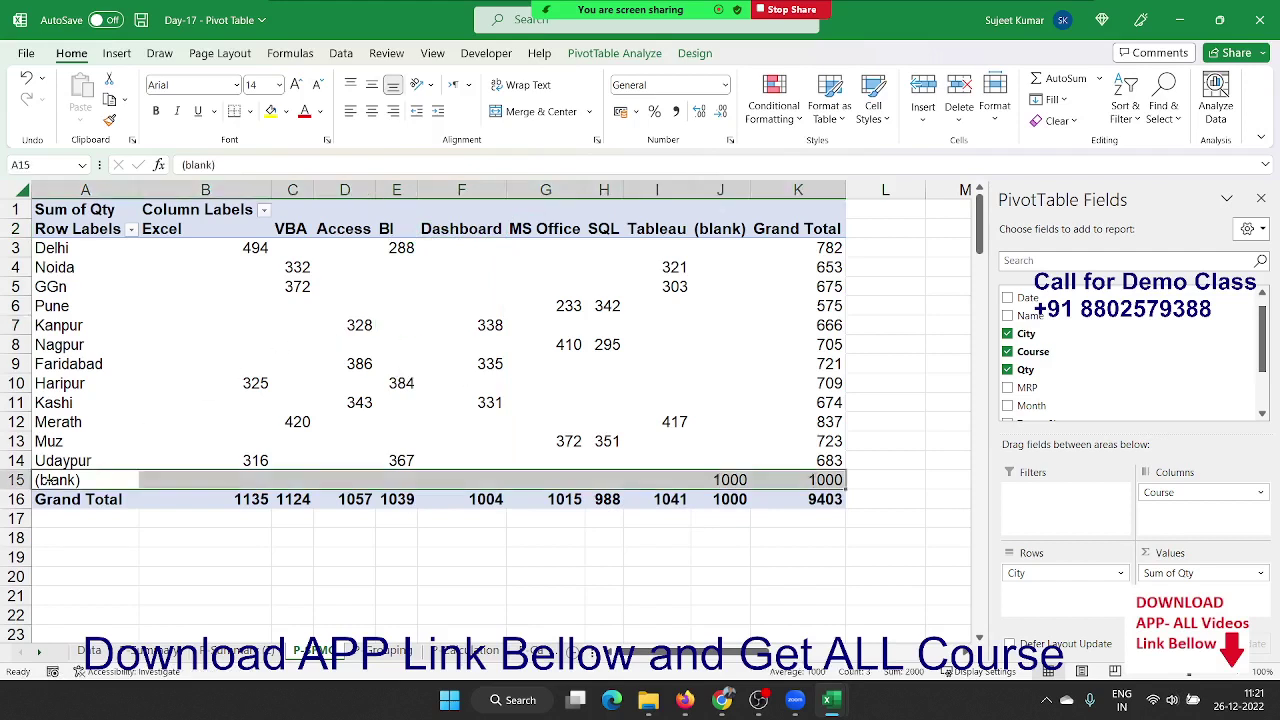
click(130, 335)
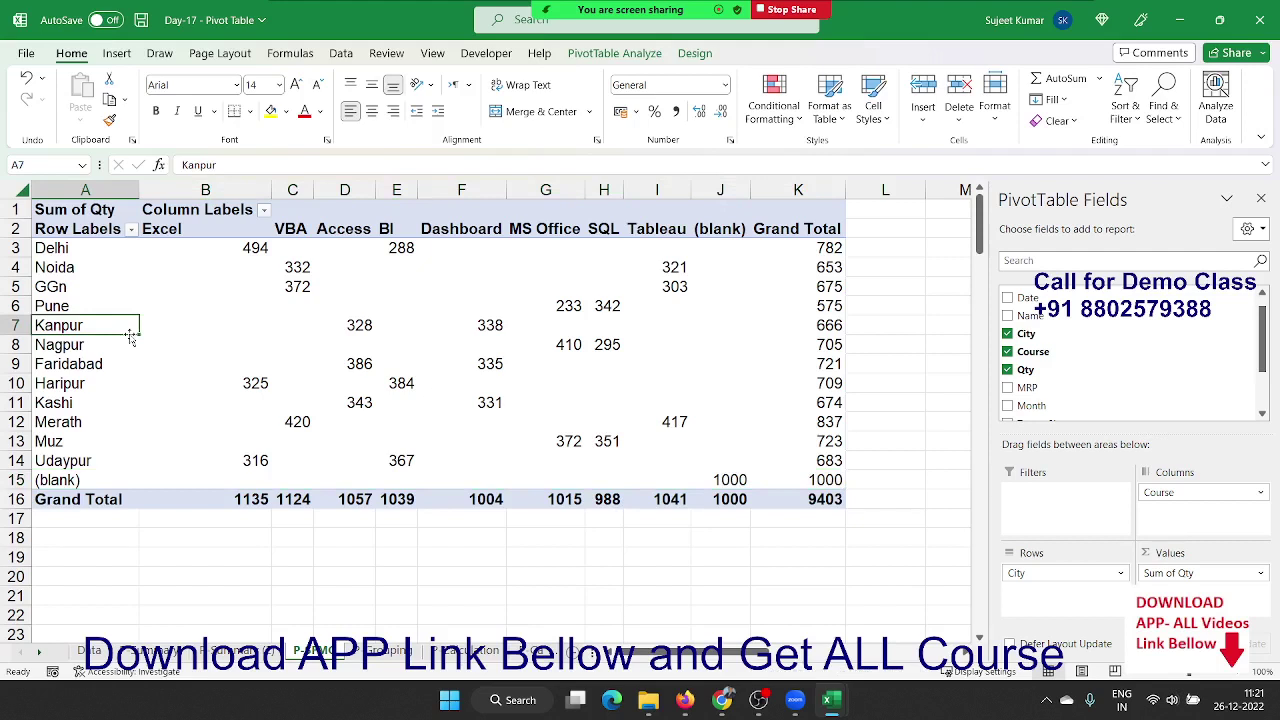
click(108, 282)
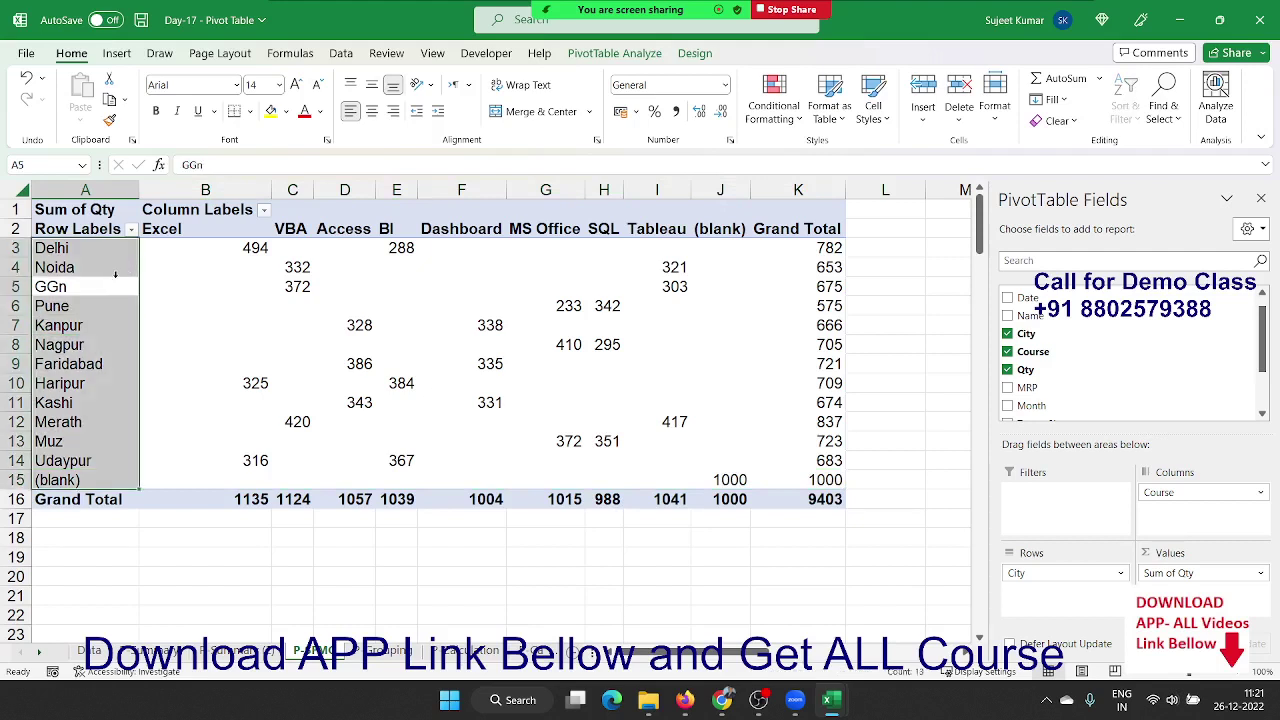
- Filter Row Labels to exclude the (blank) city, dropping the Grand Total to 8403
click(131, 229)
scroll(113, 458, down, 2)
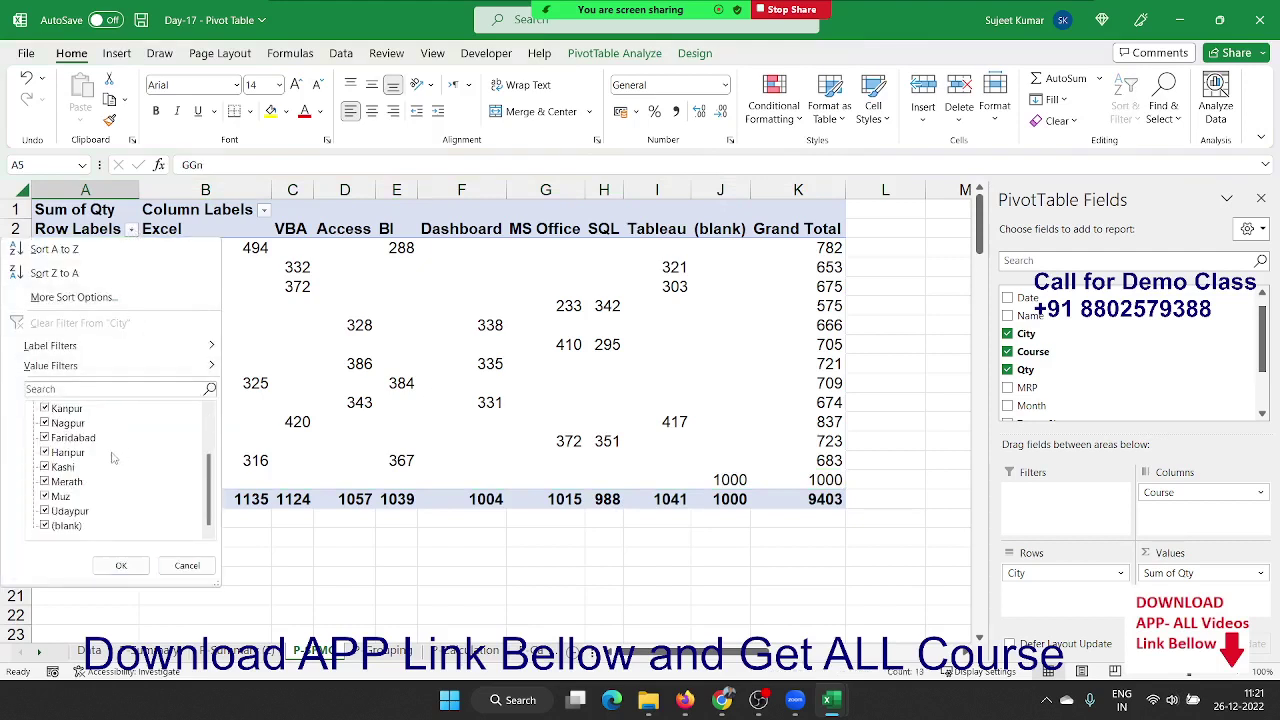
click(47, 526)
click(120, 565)
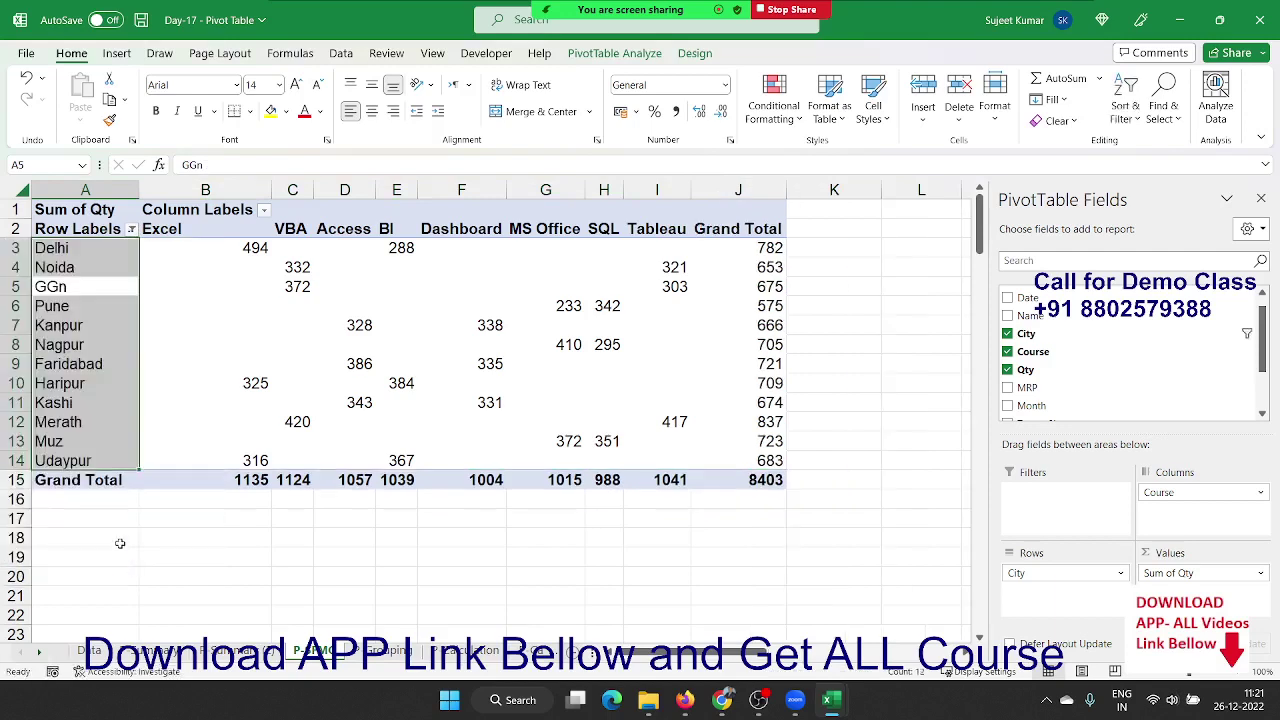
click(110, 347)
click(131, 229)
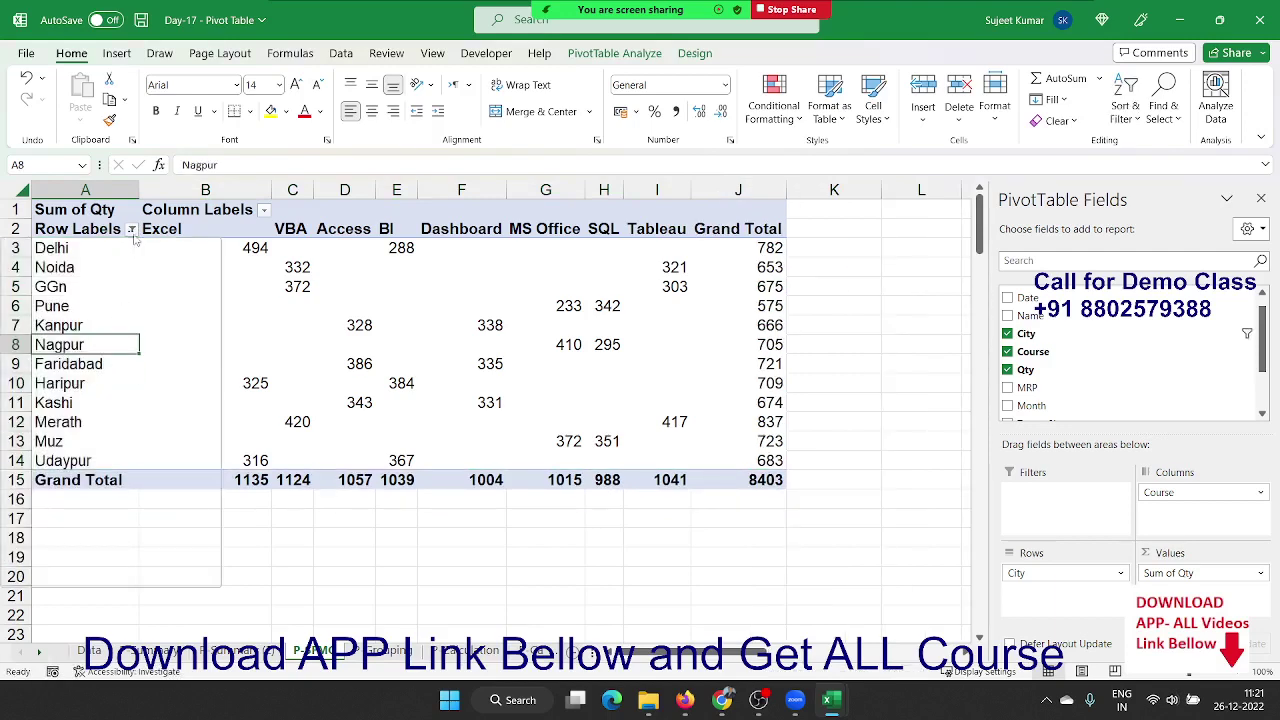
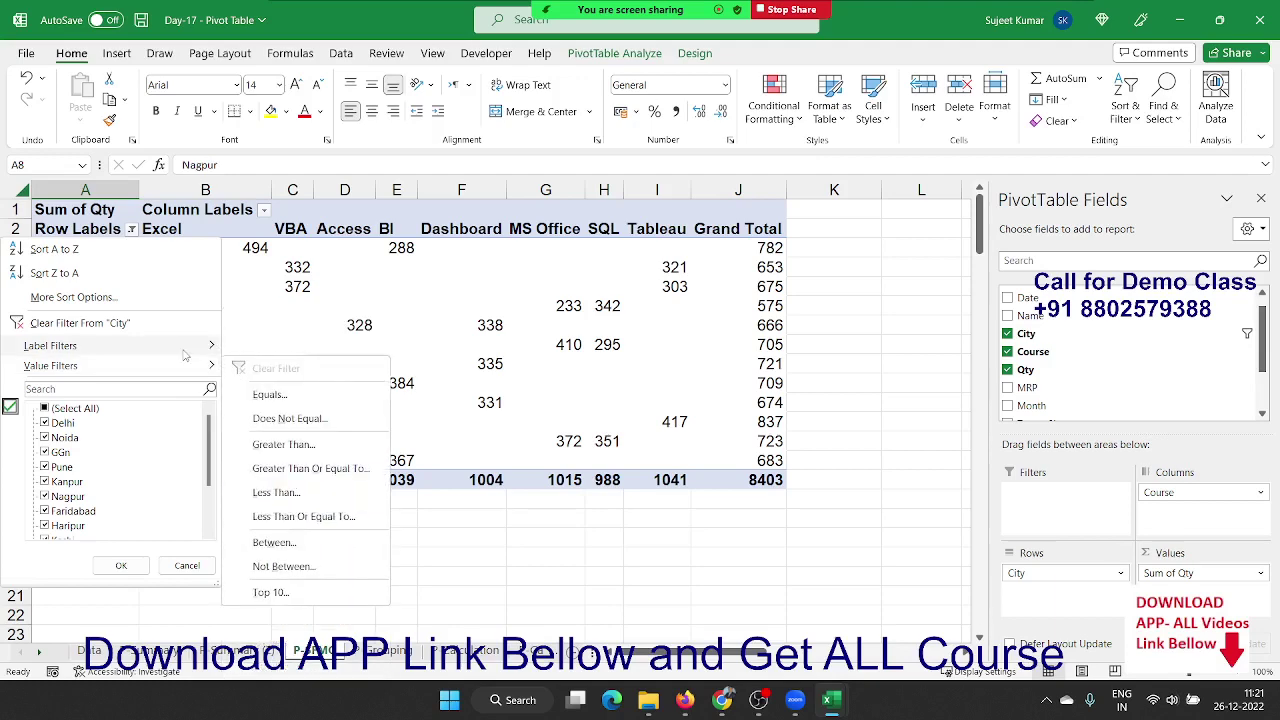
- Close the City filter, try the Row Labels filter, then open the Column Labels course filter list
key(Escape)
drag(85, 280, 73, 378)
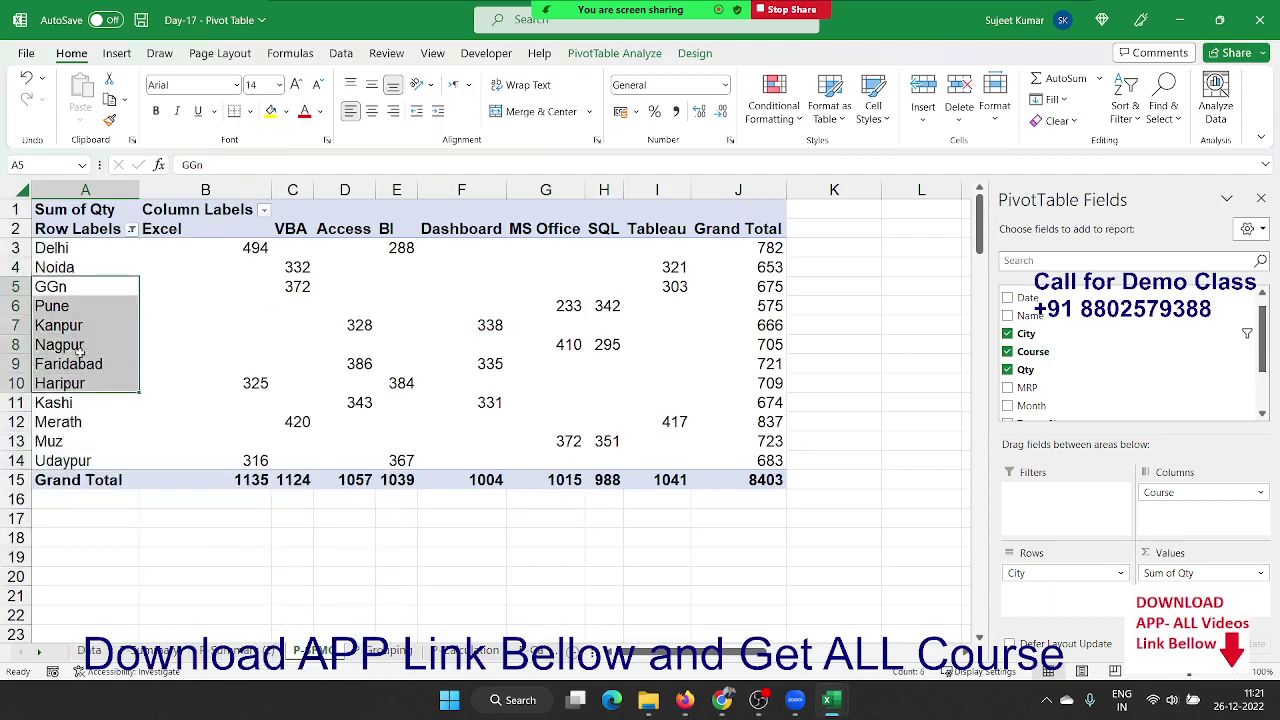
mouse_move(220, 270)
mouse_down()
mouse_move(420, 385)
mouse_move(490, 402)
mouse_up()
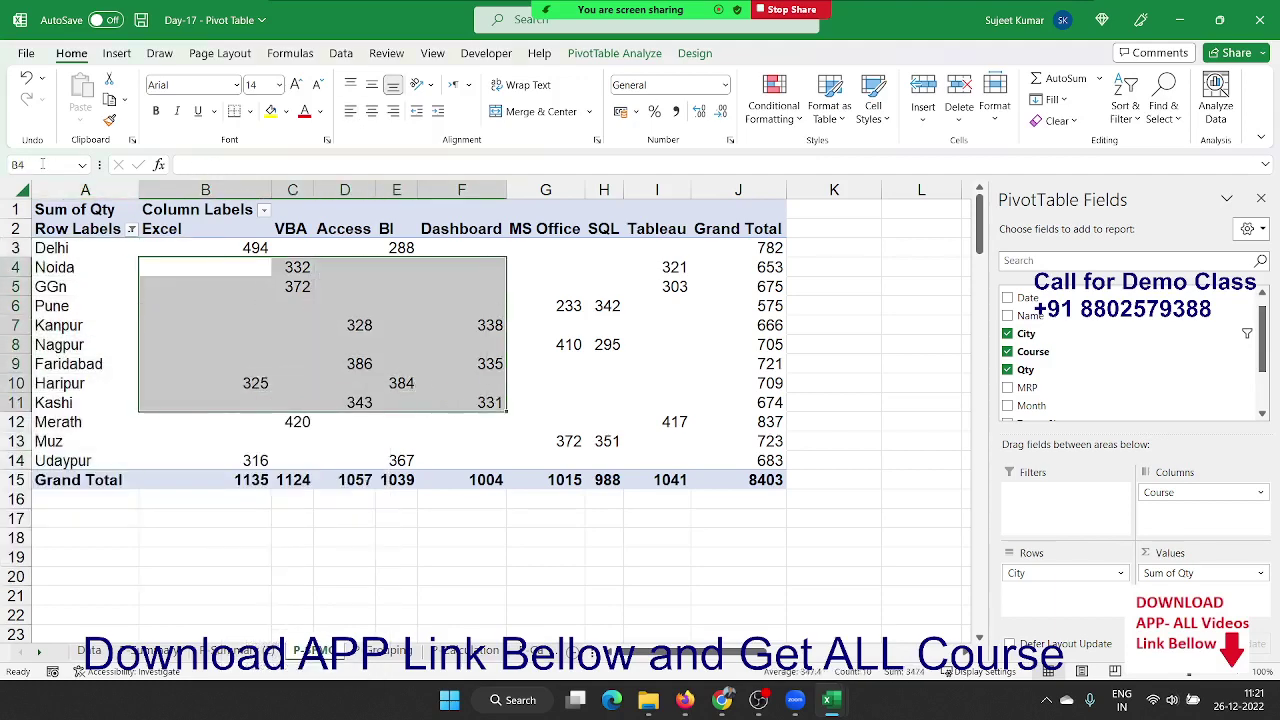
click(130, 229)
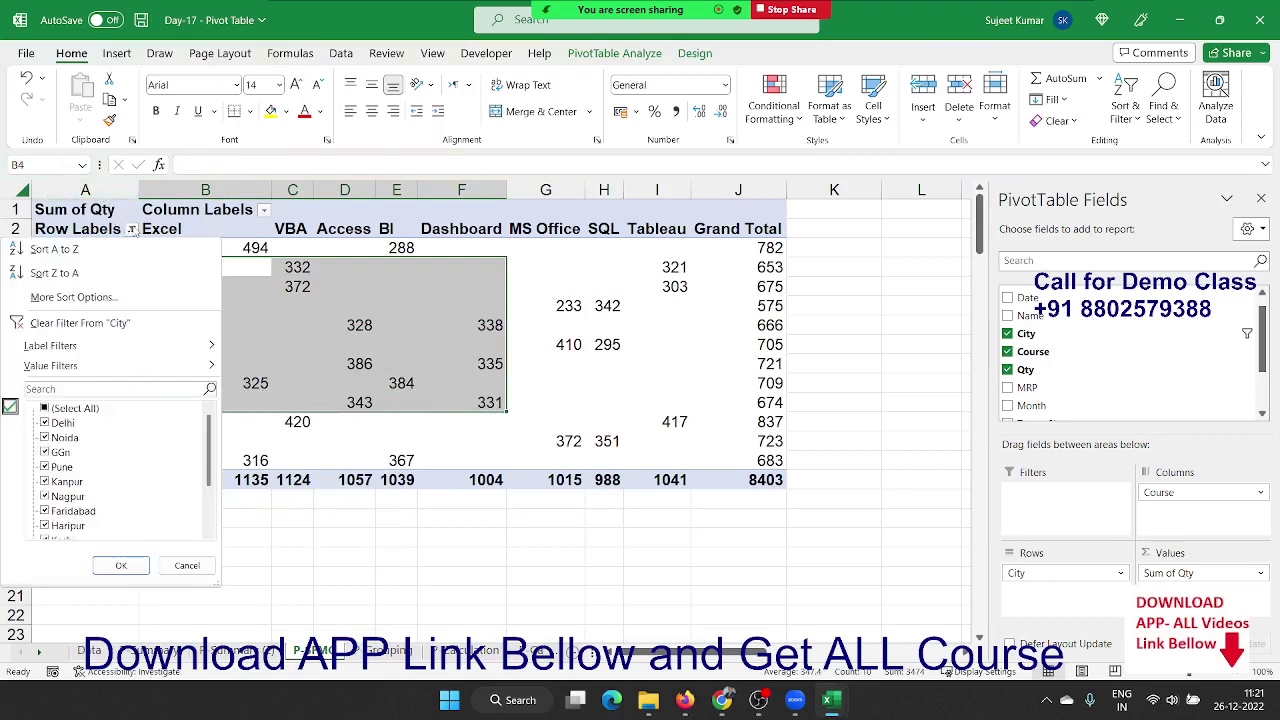
click(131, 229)
click(131, 229)
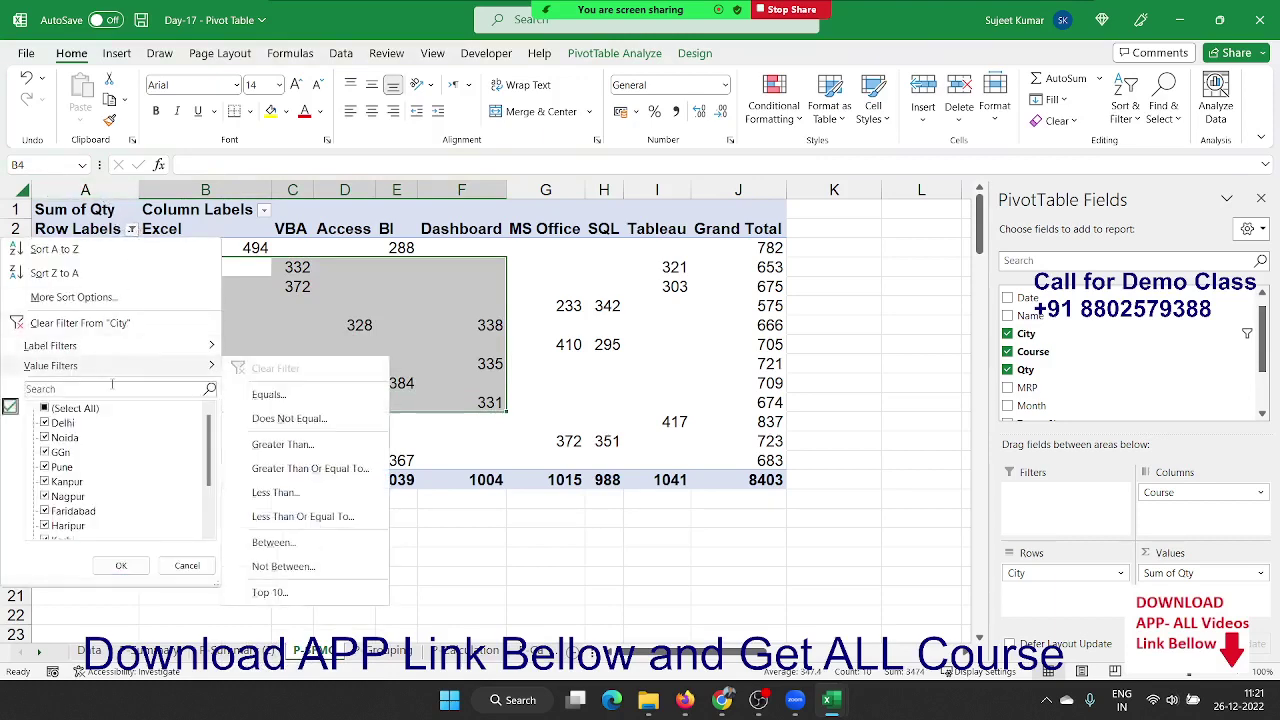
click(321, 265)
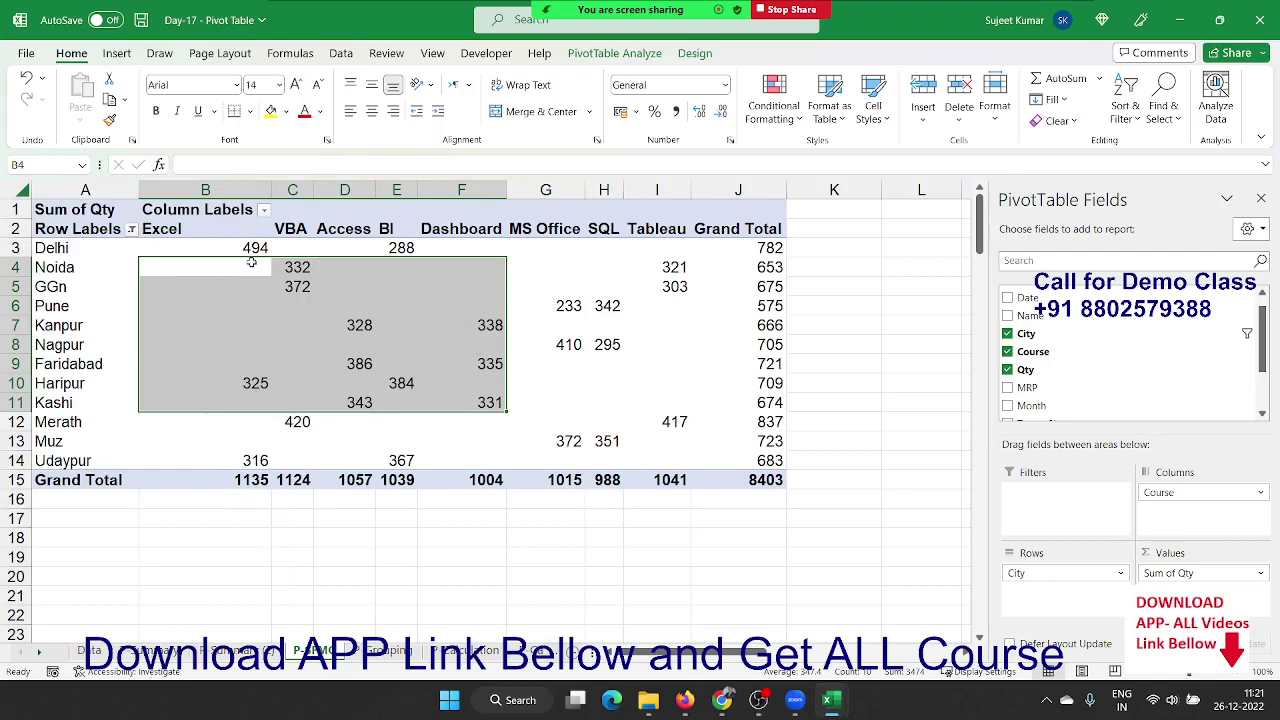
click(252, 263)
click(264, 210)
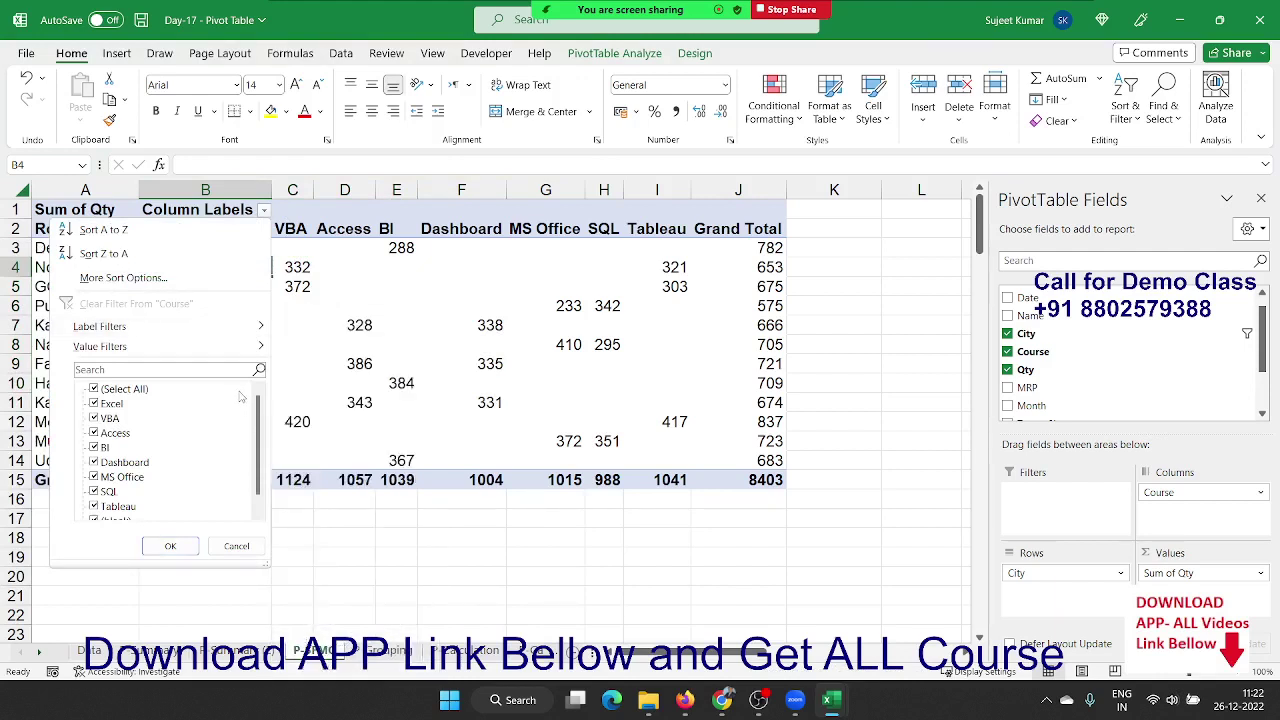
- Uncheck (blank) in the course filter and apply it
scroll(92, 490, down, 1)
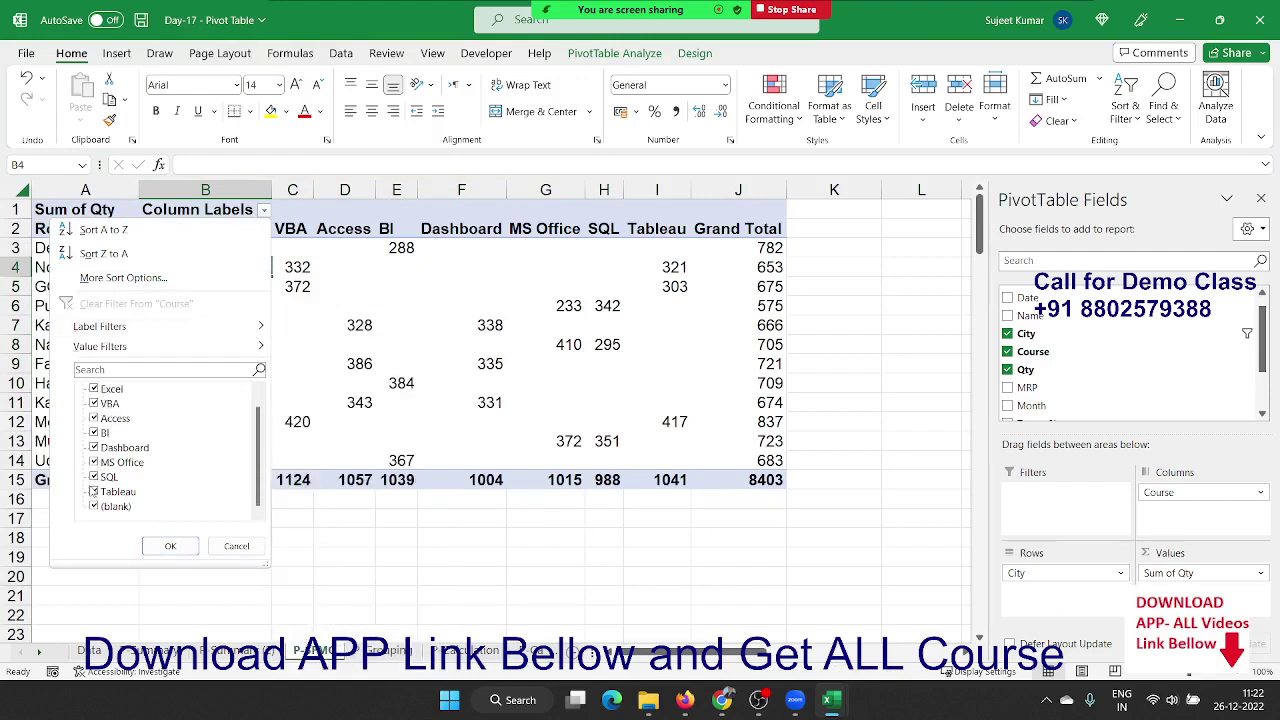
click(95, 507)
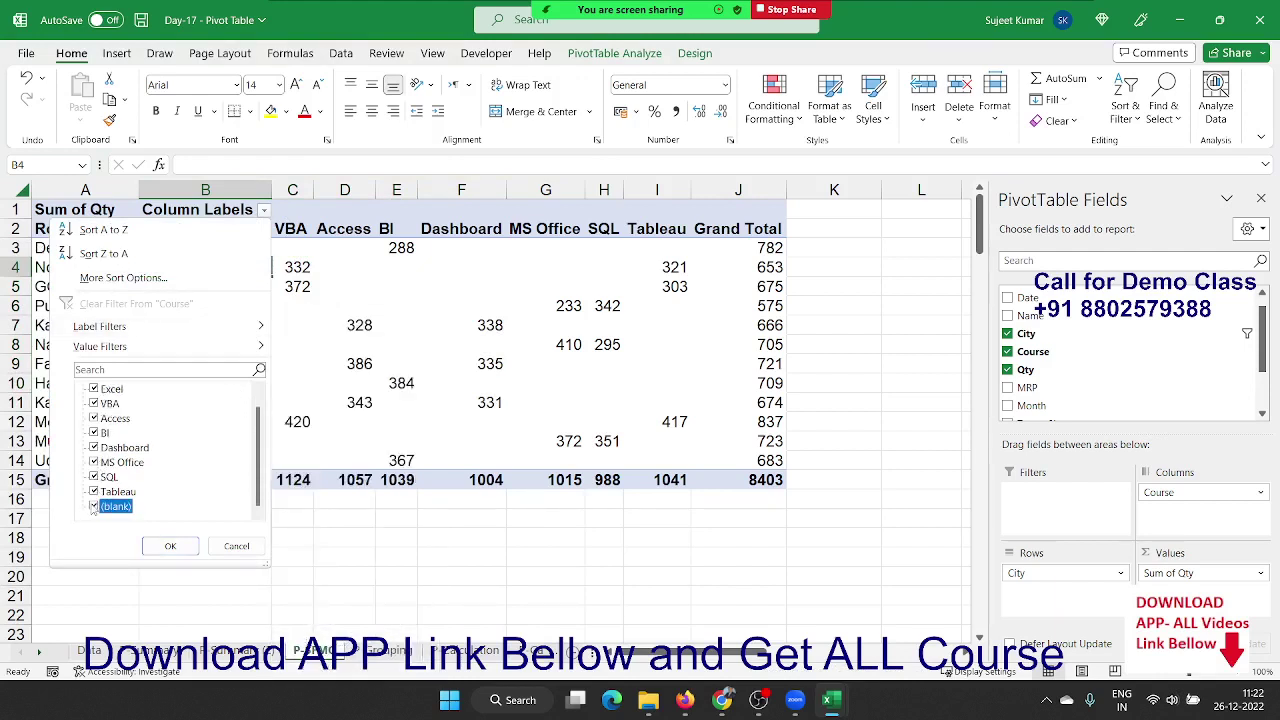
click(146, 550)
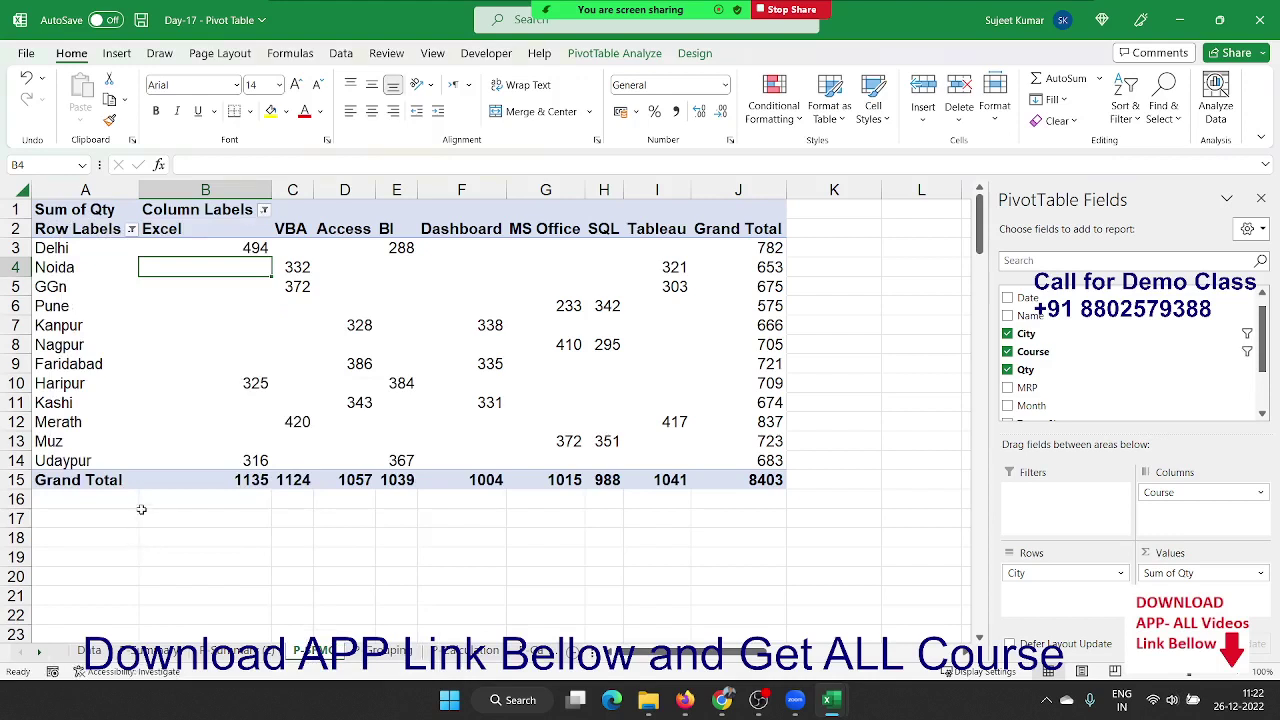
- Select the pivot value range B3:J14, then click H9 to clear the selection
click(302, 270)
click(258, 248)
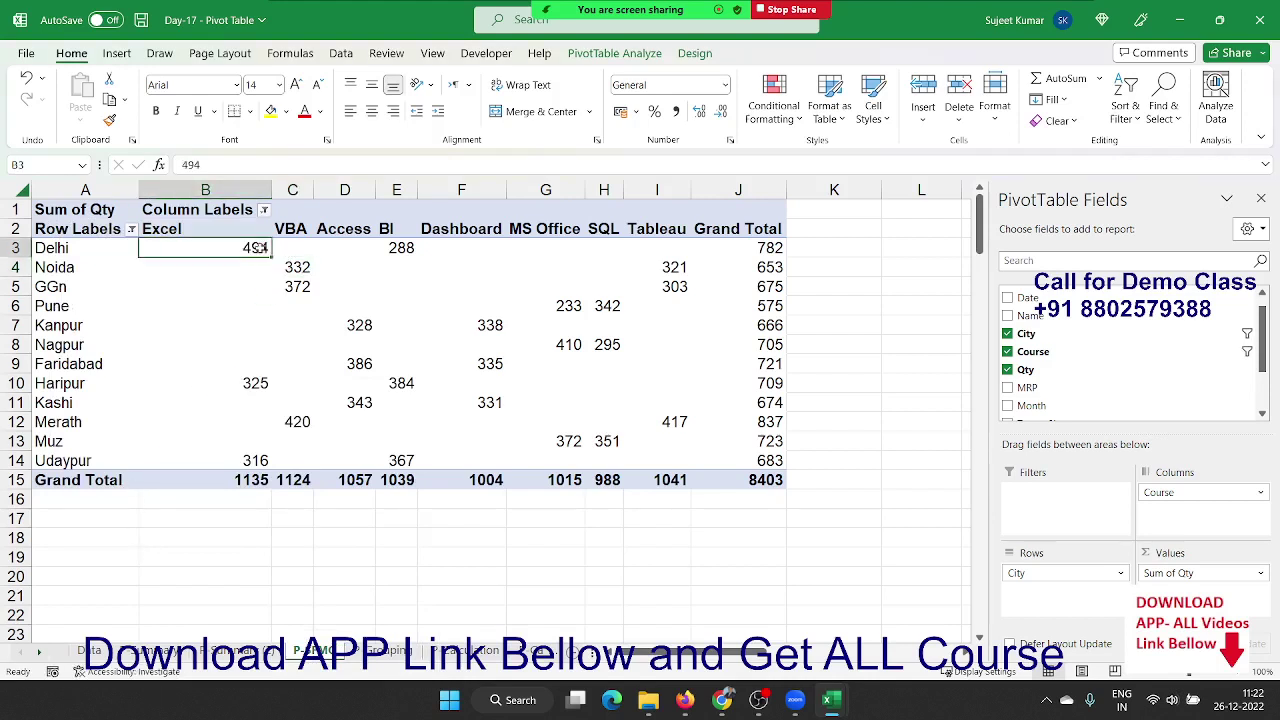
drag(258, 248, 705, 453)
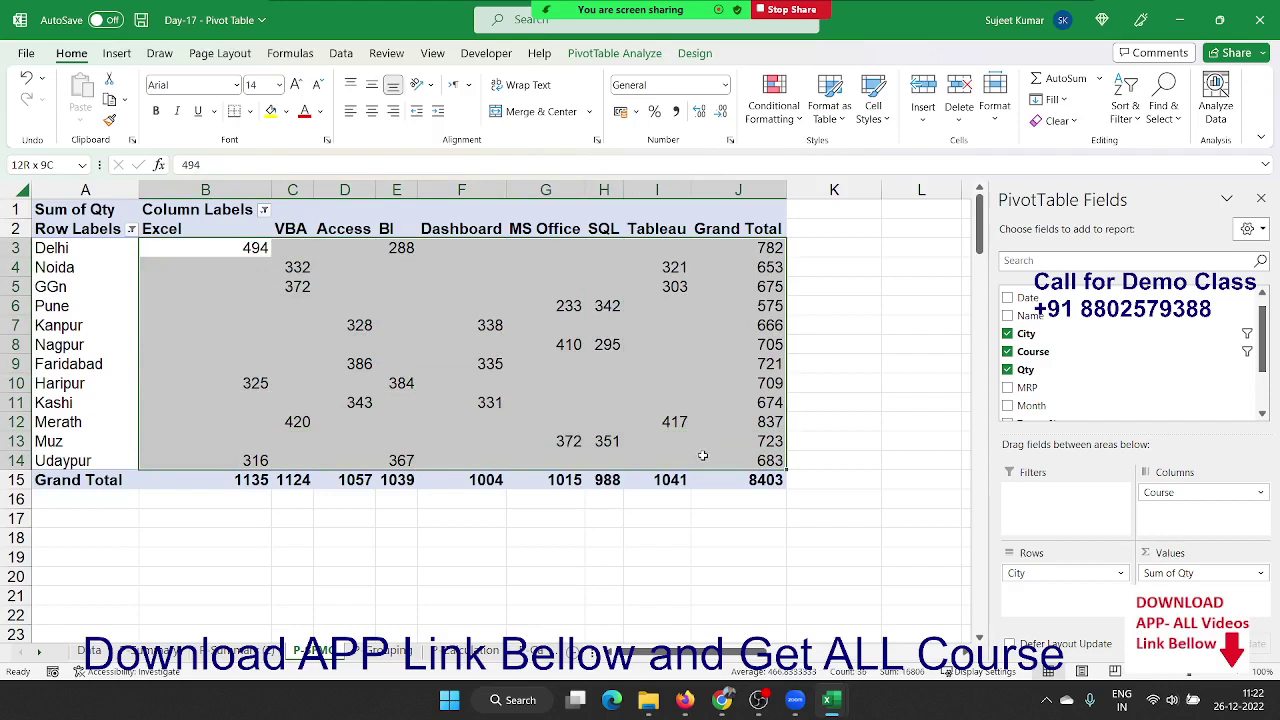
click(600, 366)
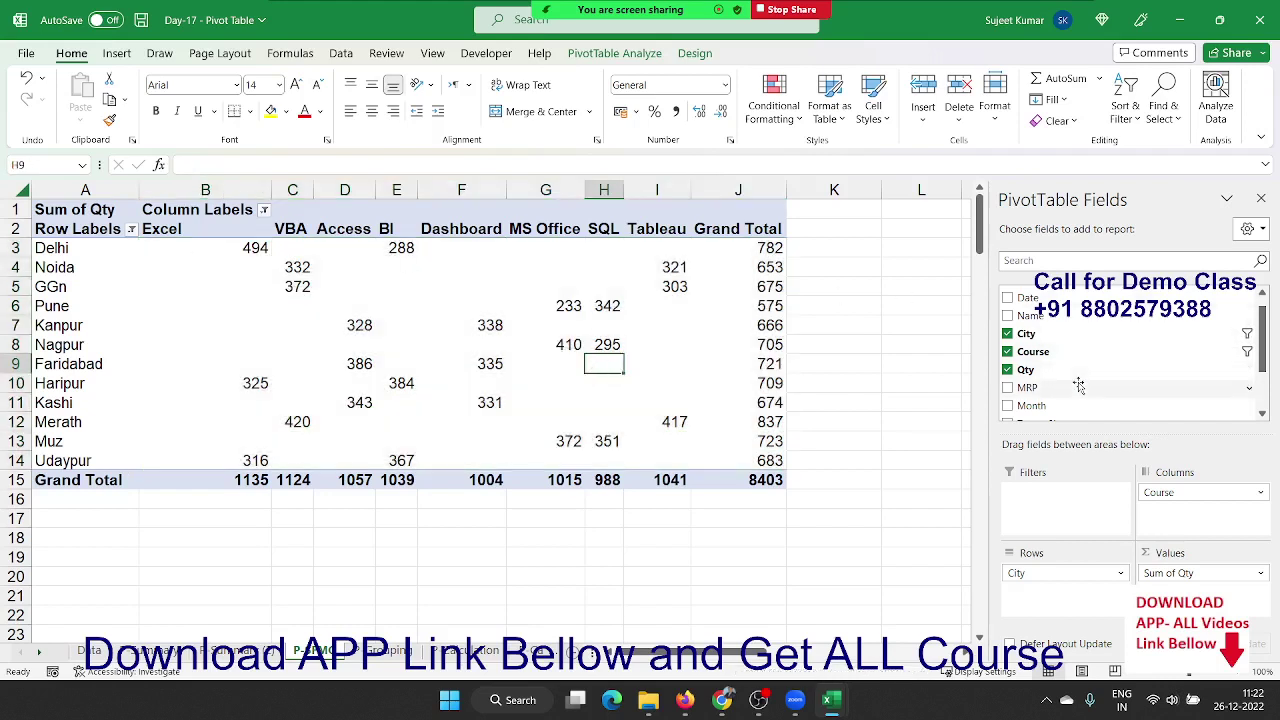
- Add the Name and Month fields to the pivot's Filters area
scroll(1078, 380, up, 1)
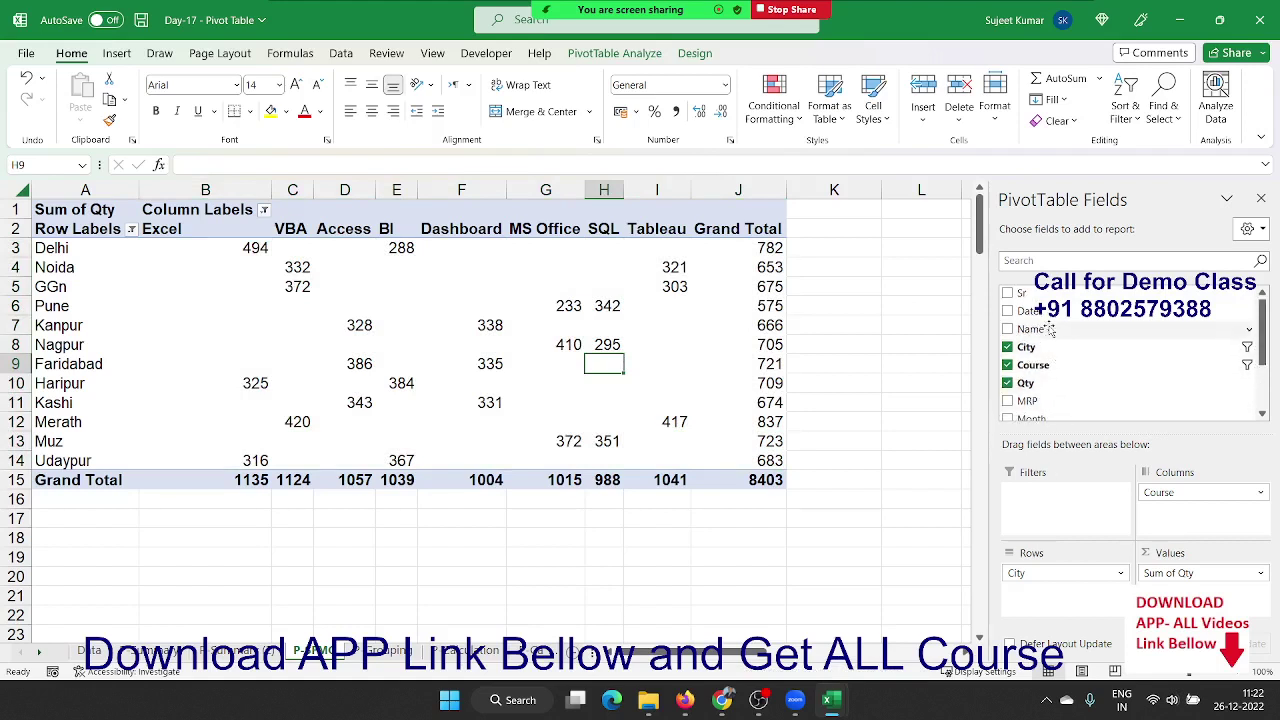
mouse_move(1030, 329)
mouse_down()
mouse_move(1128, 444)
mouse_move(1075, 519)
mouse_up()
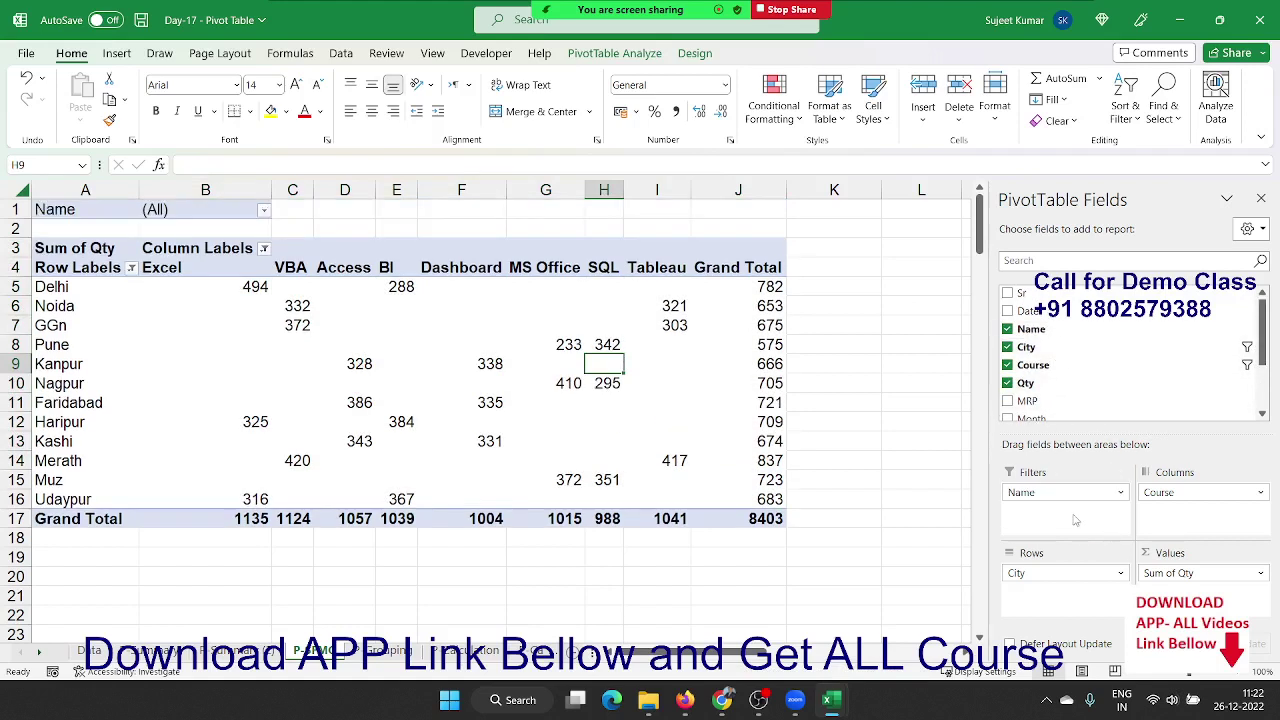
scroll(1085, 385, down, 3)
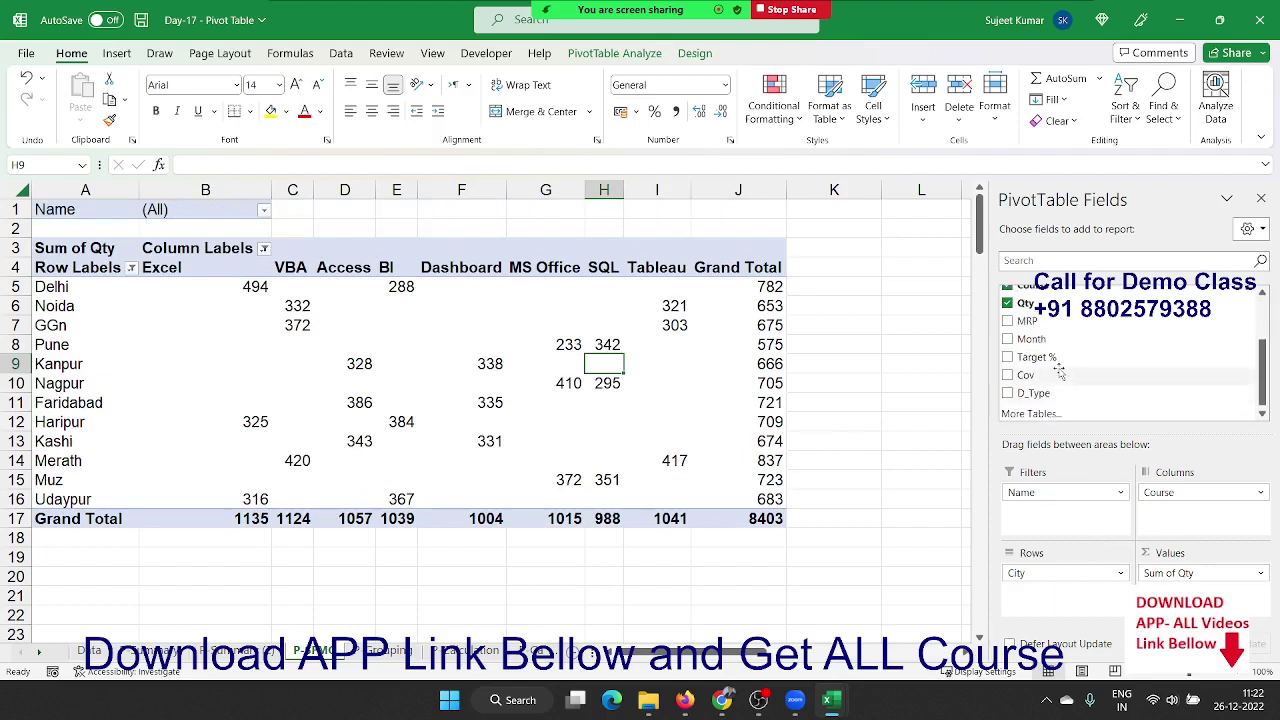
scroll(1050, 390, up, 2)
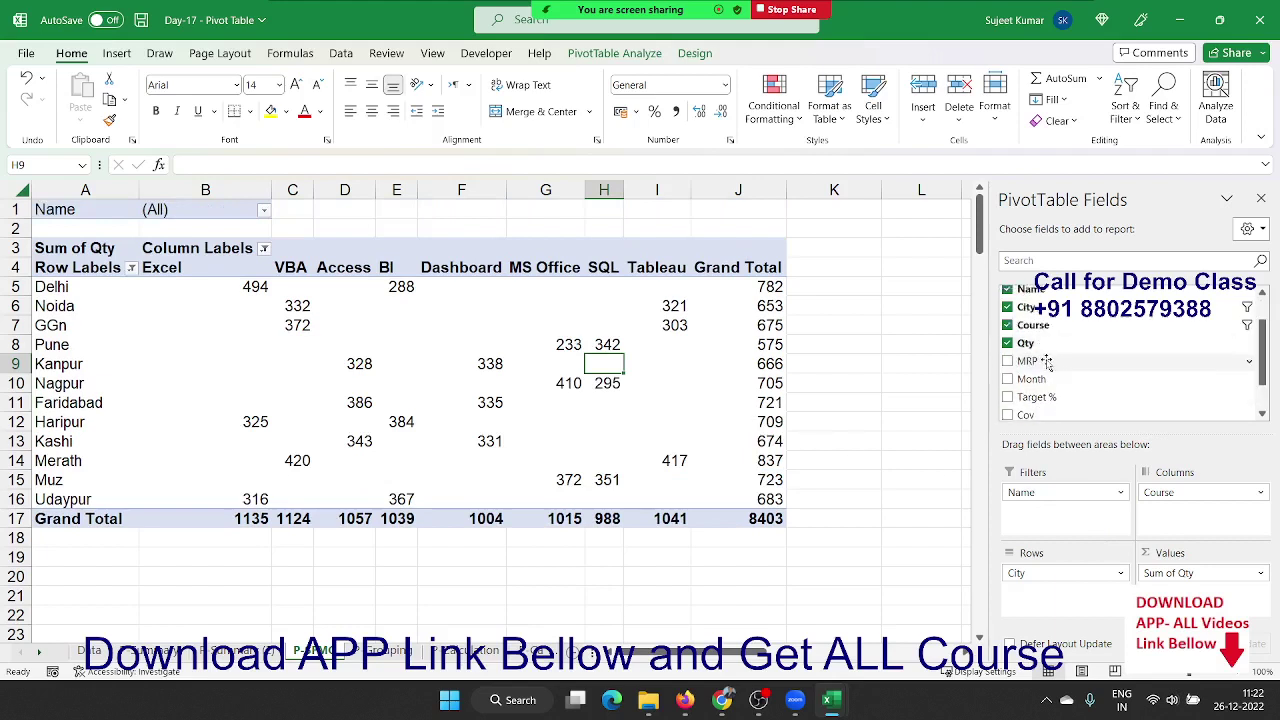
drag(1035, 379, 1070, 515)
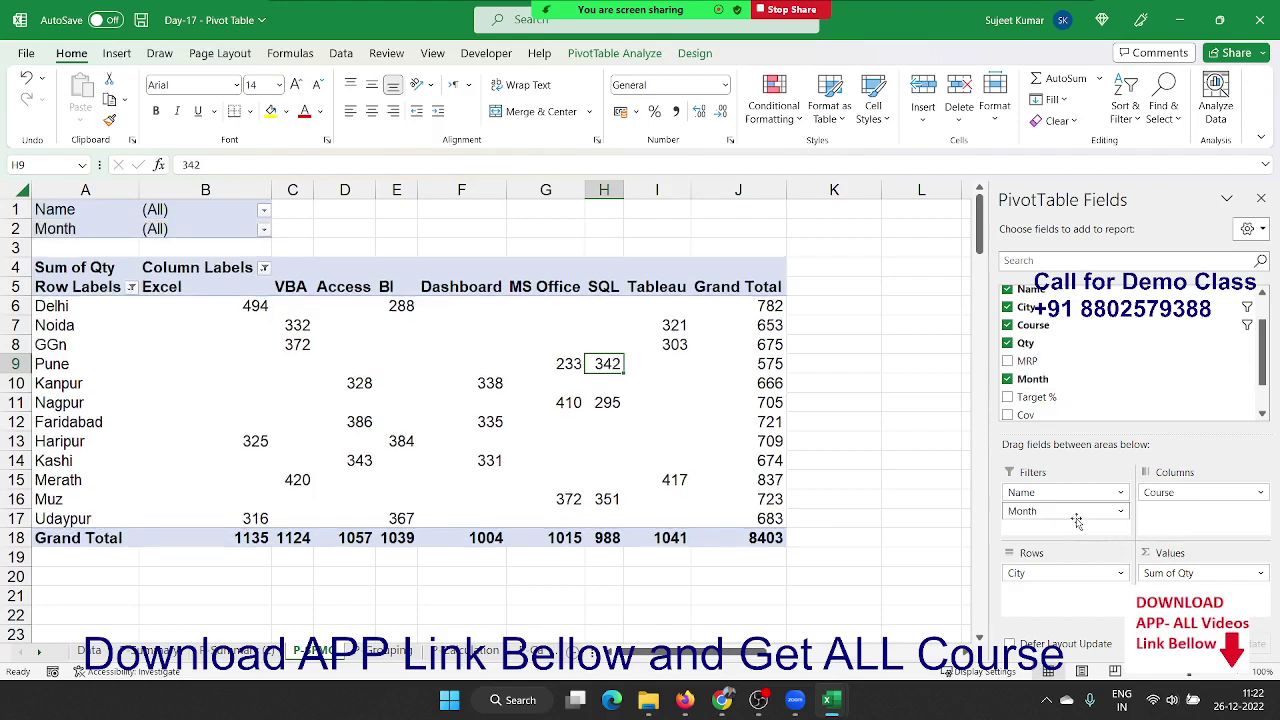
- Filter Name to the first person, restore (All), then go to the Grouping sheet
click(265, 210)
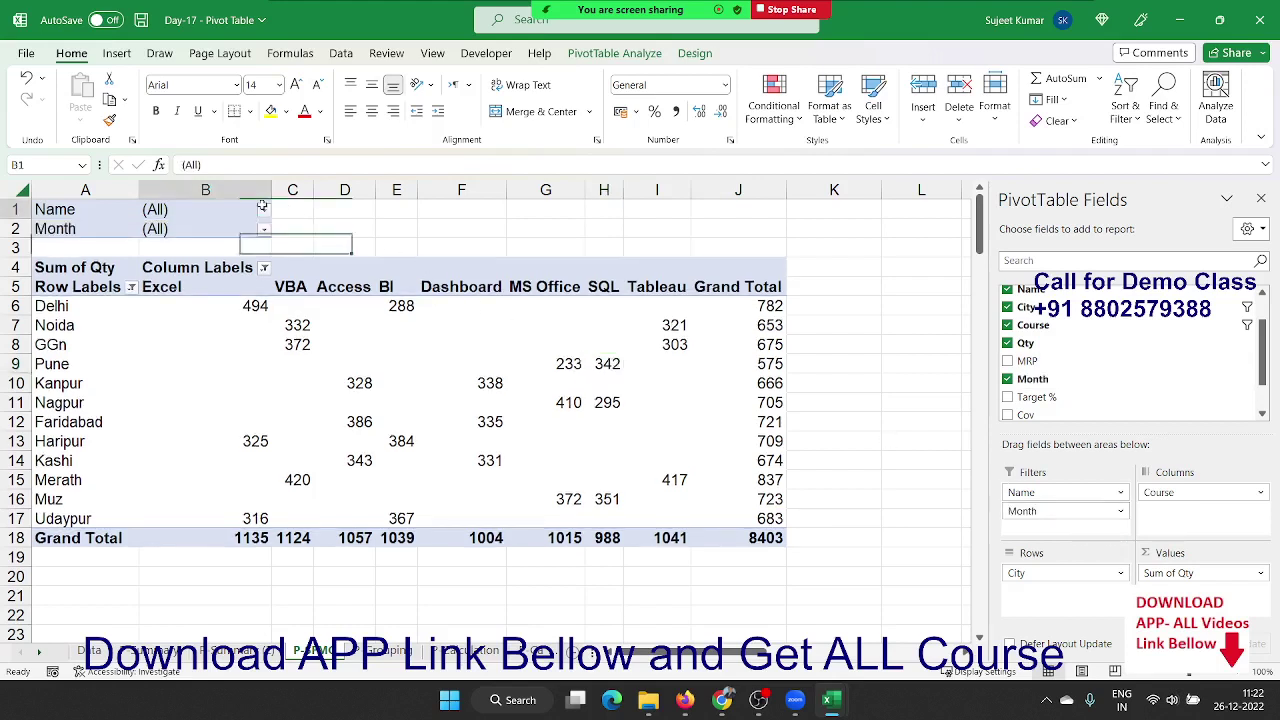
click(264, 210)
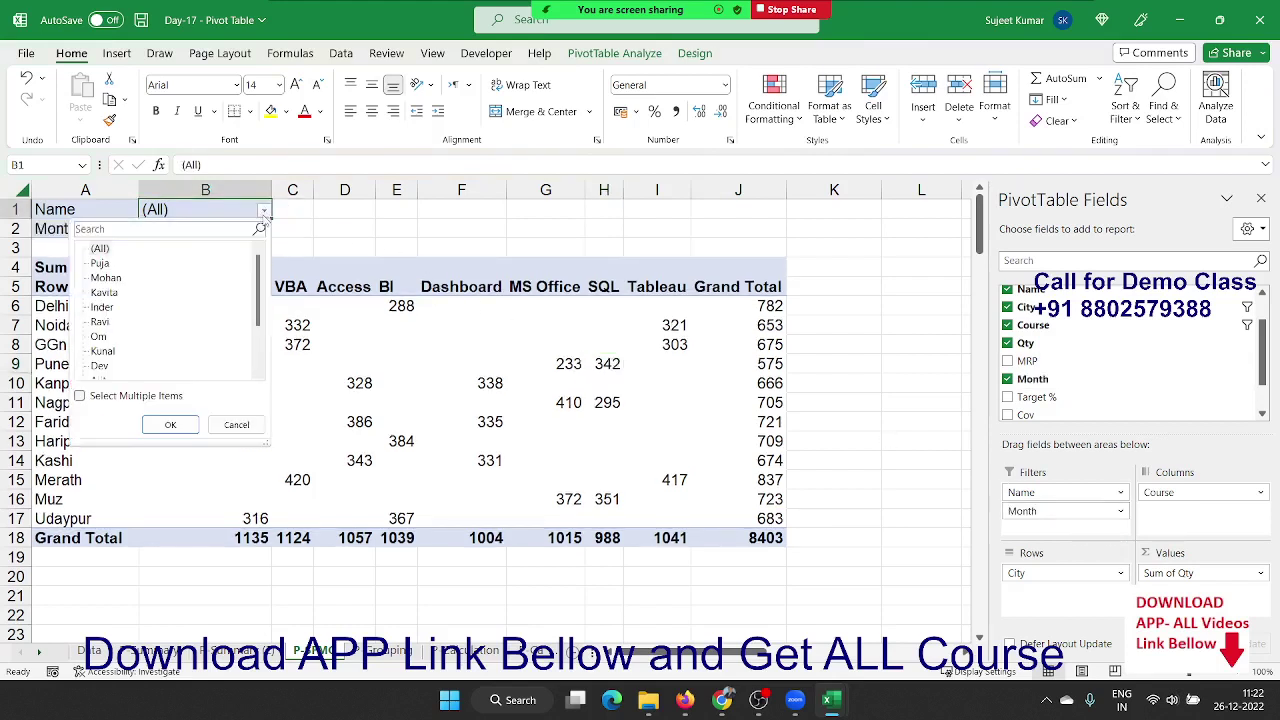
click(102, 262)
click(170, 424)
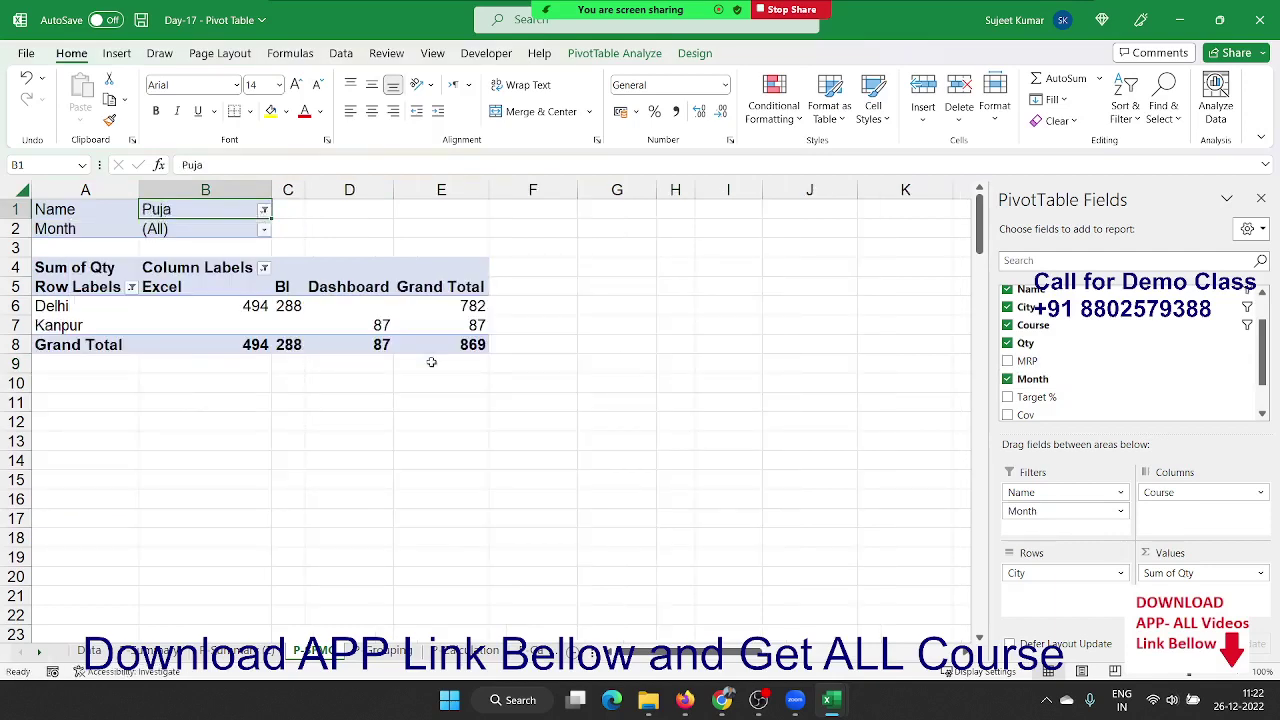
click(264, 210)
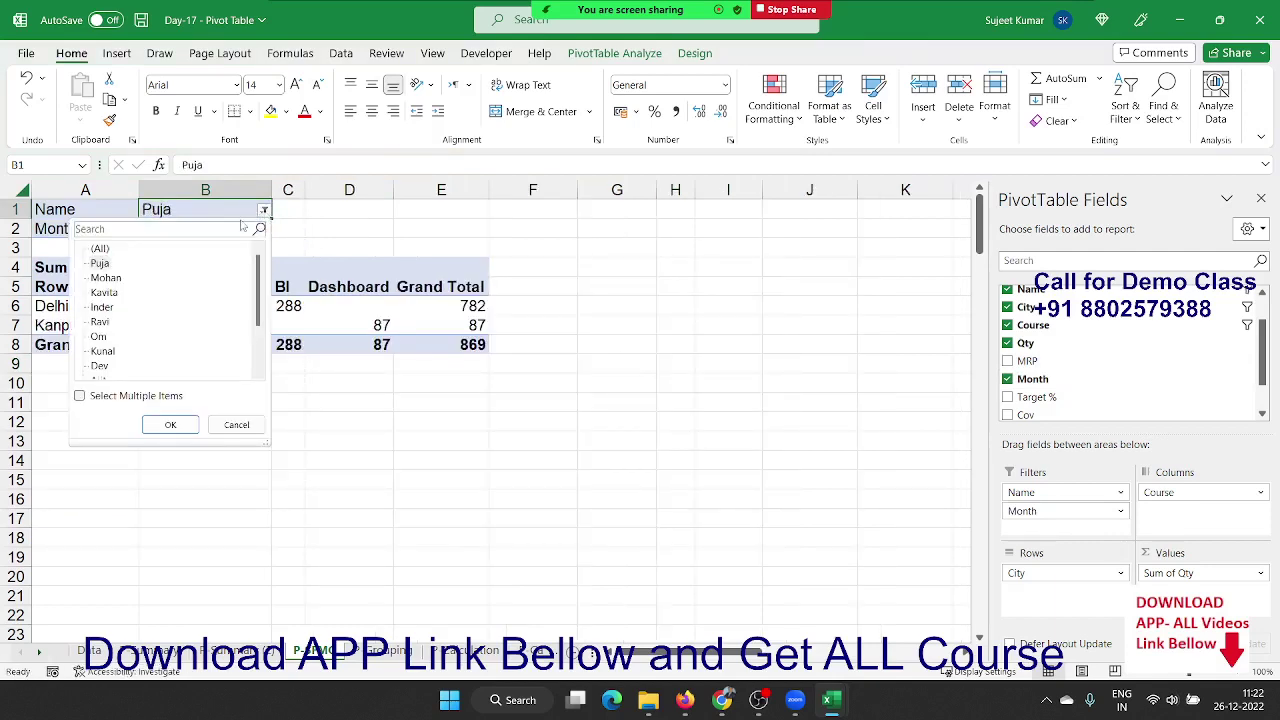
click(102, 249)
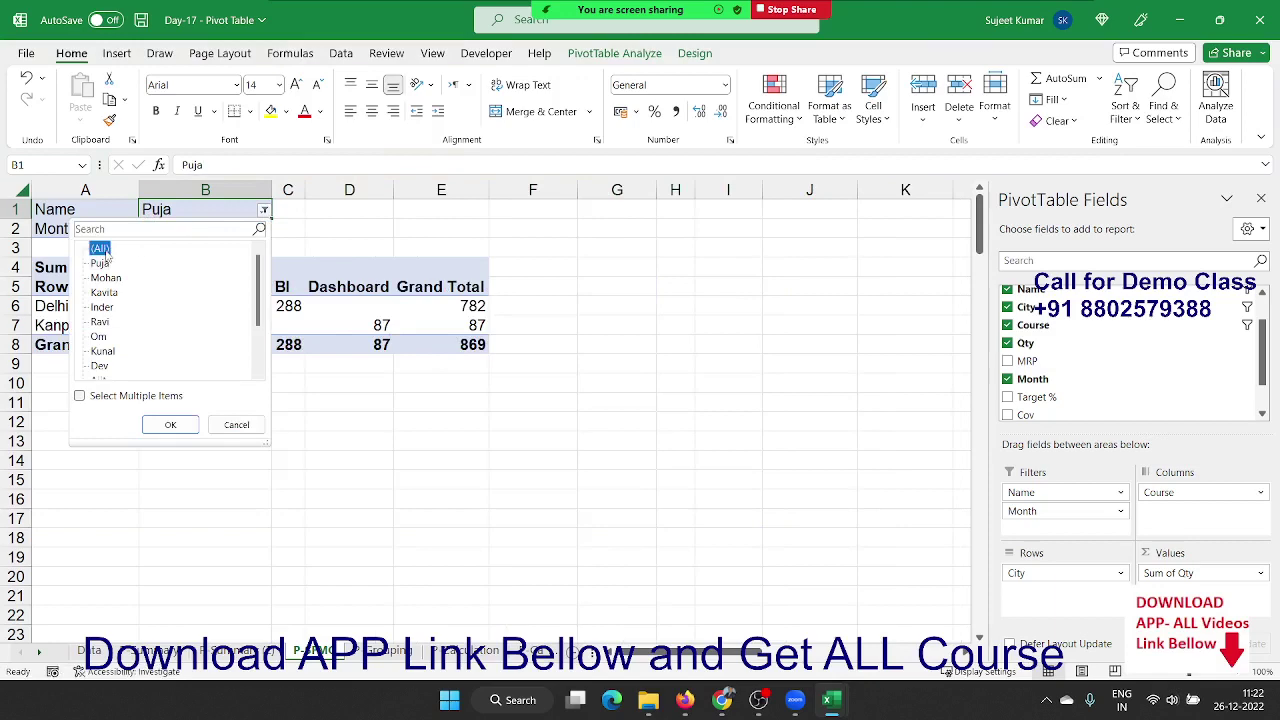
click(180, 424)
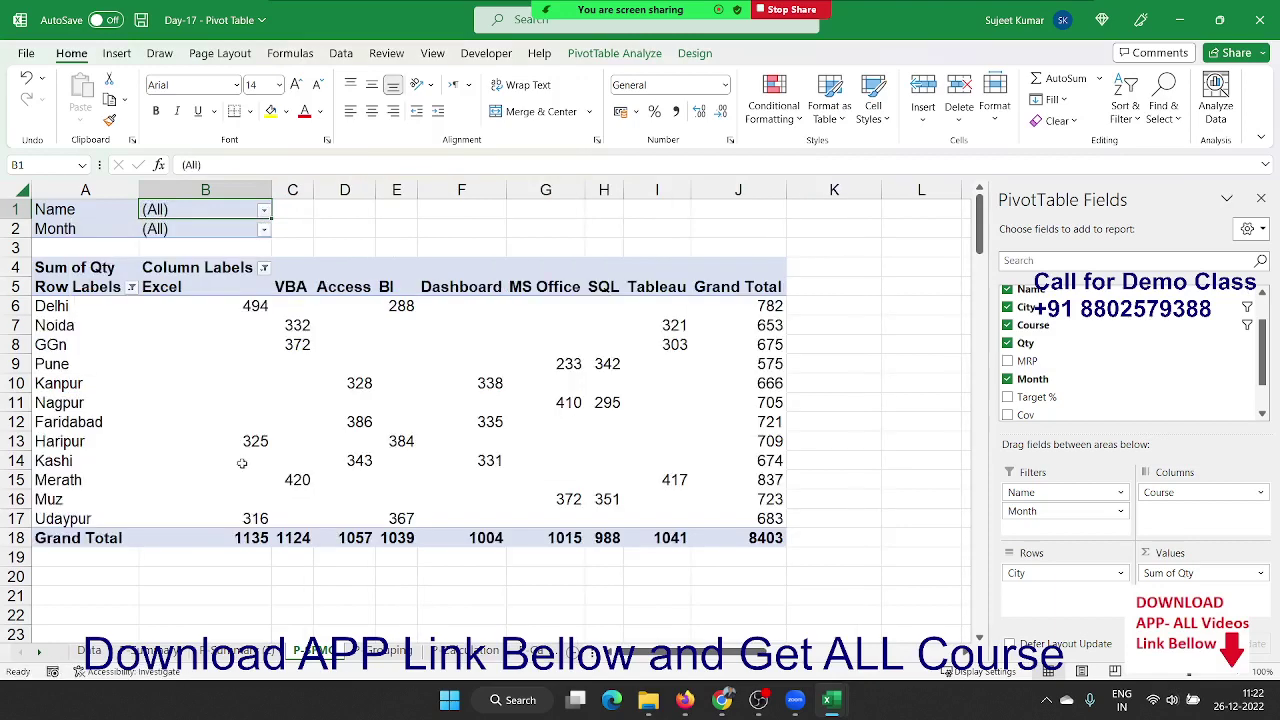
click(390, 650)
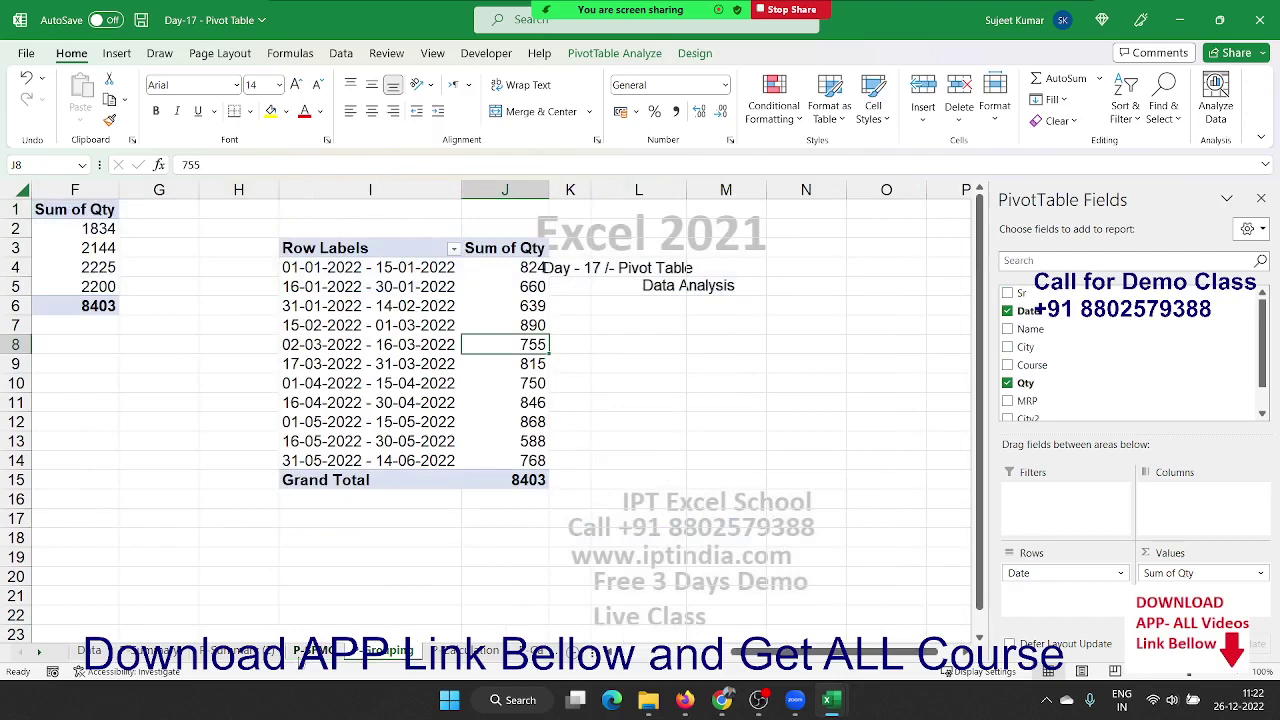
- On the city-by-course pivot, group the Delhi, Noida and GGn row labels together
click(312, 650)
click(258, 438)
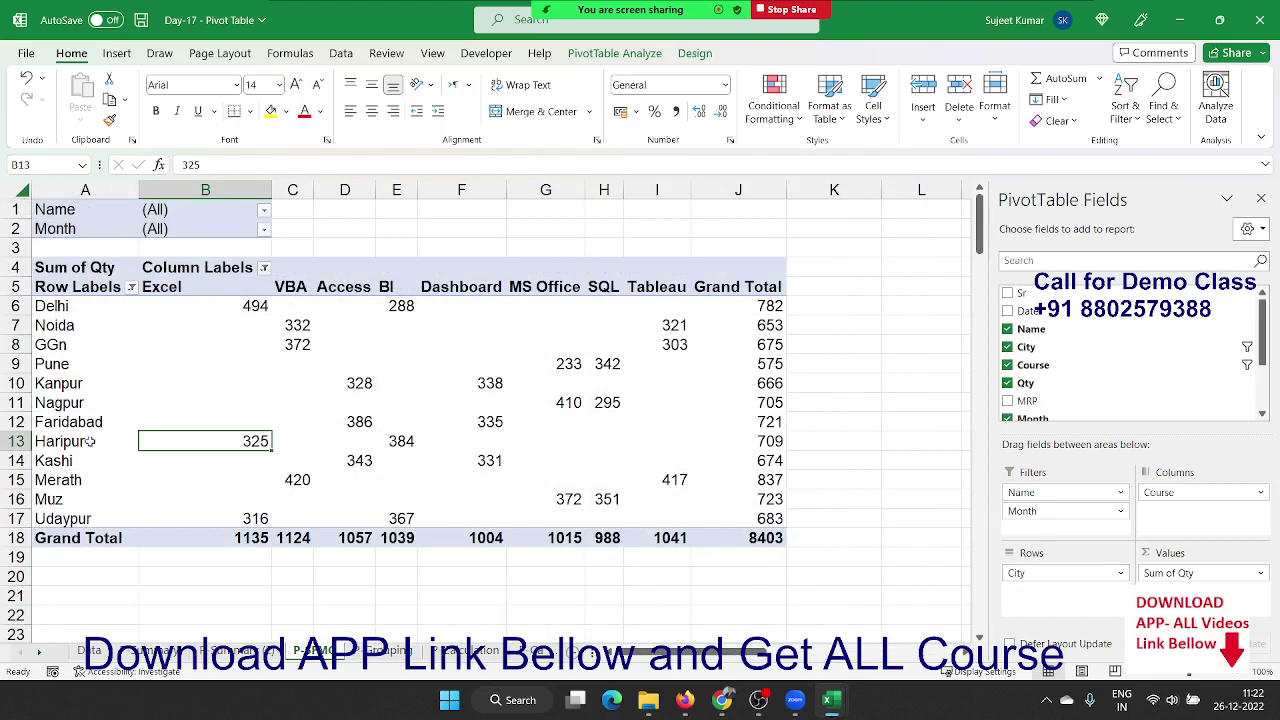
click(62, 307)
click(60, 325)
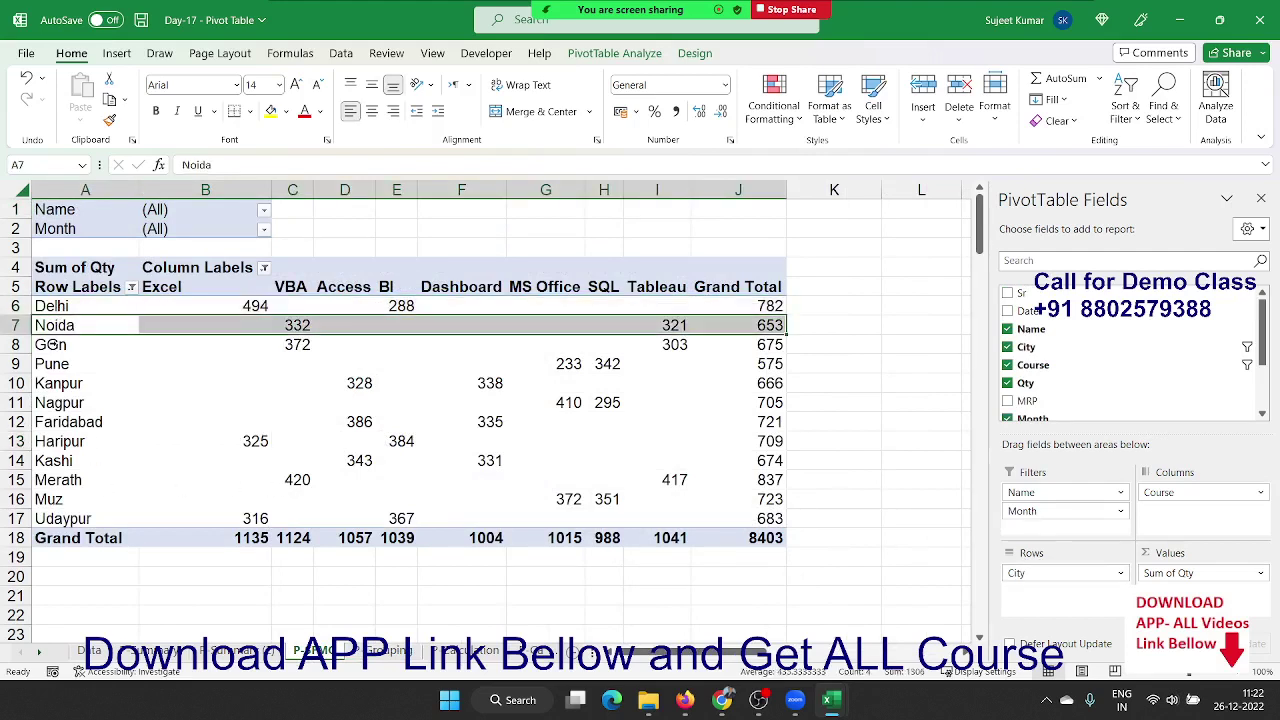
click(52, 344)
click(80, 343)
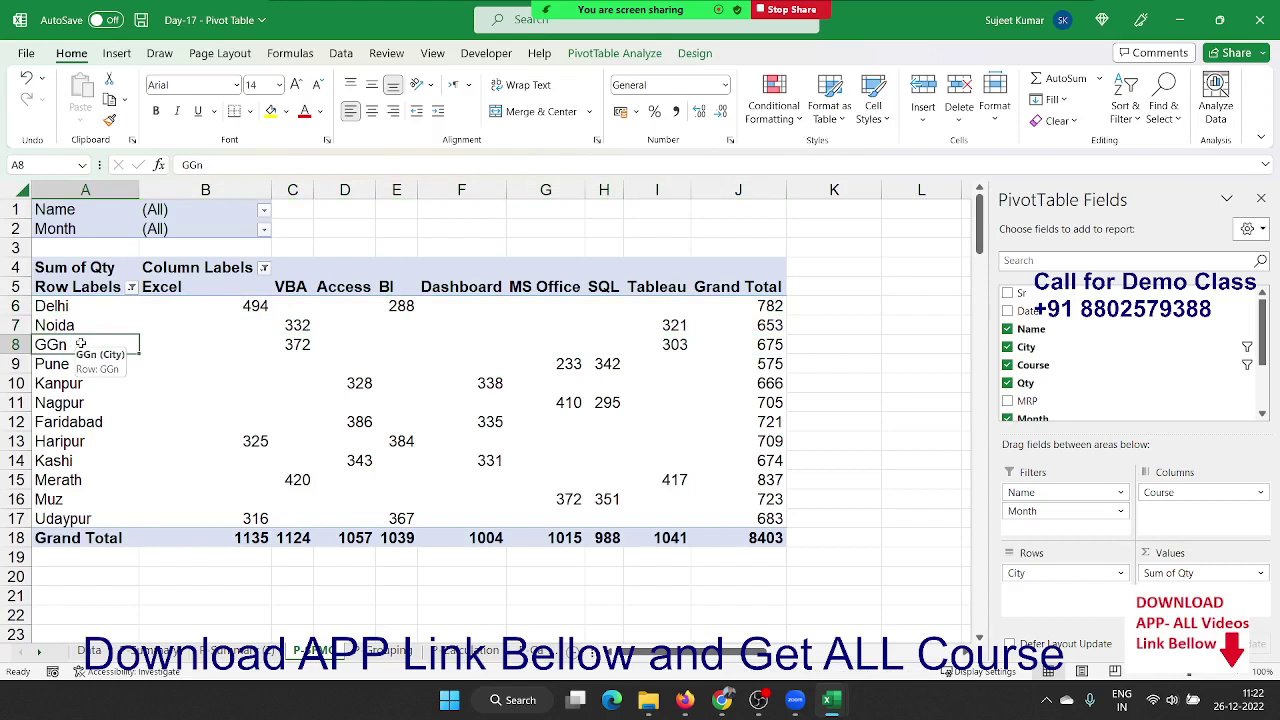
drag(80, 343, 73, 307)
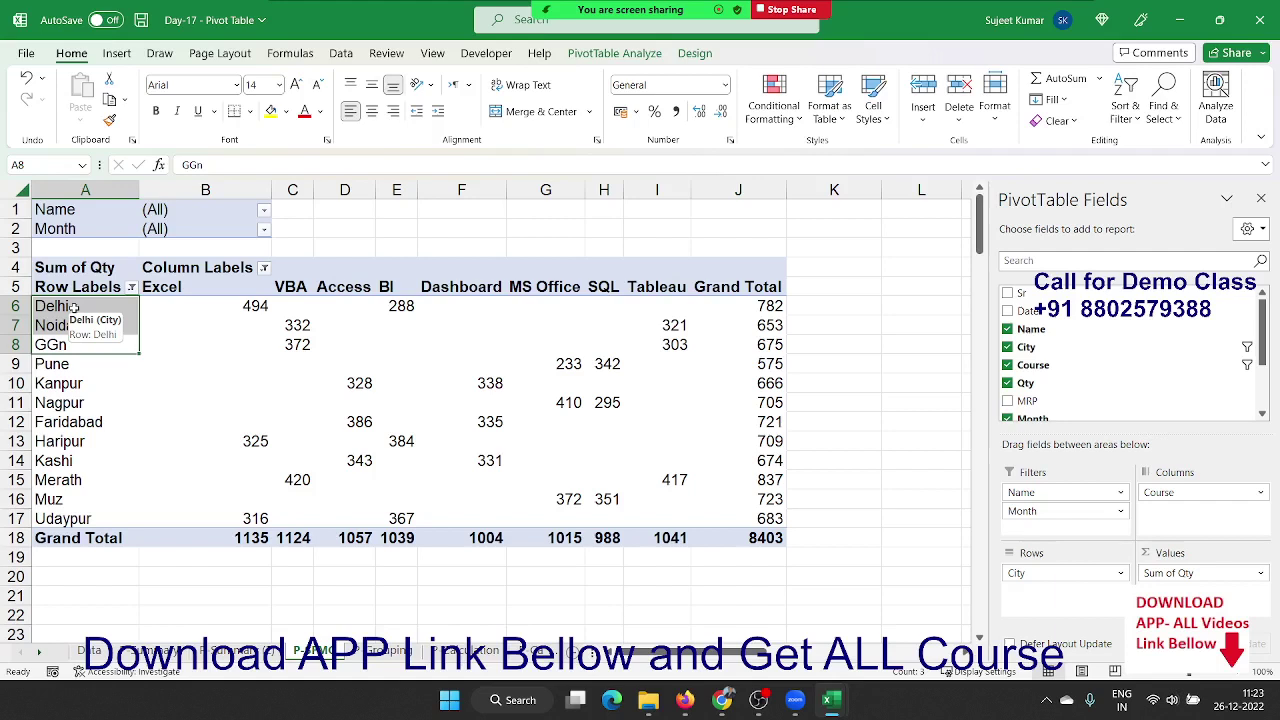
right_click(74, 308)
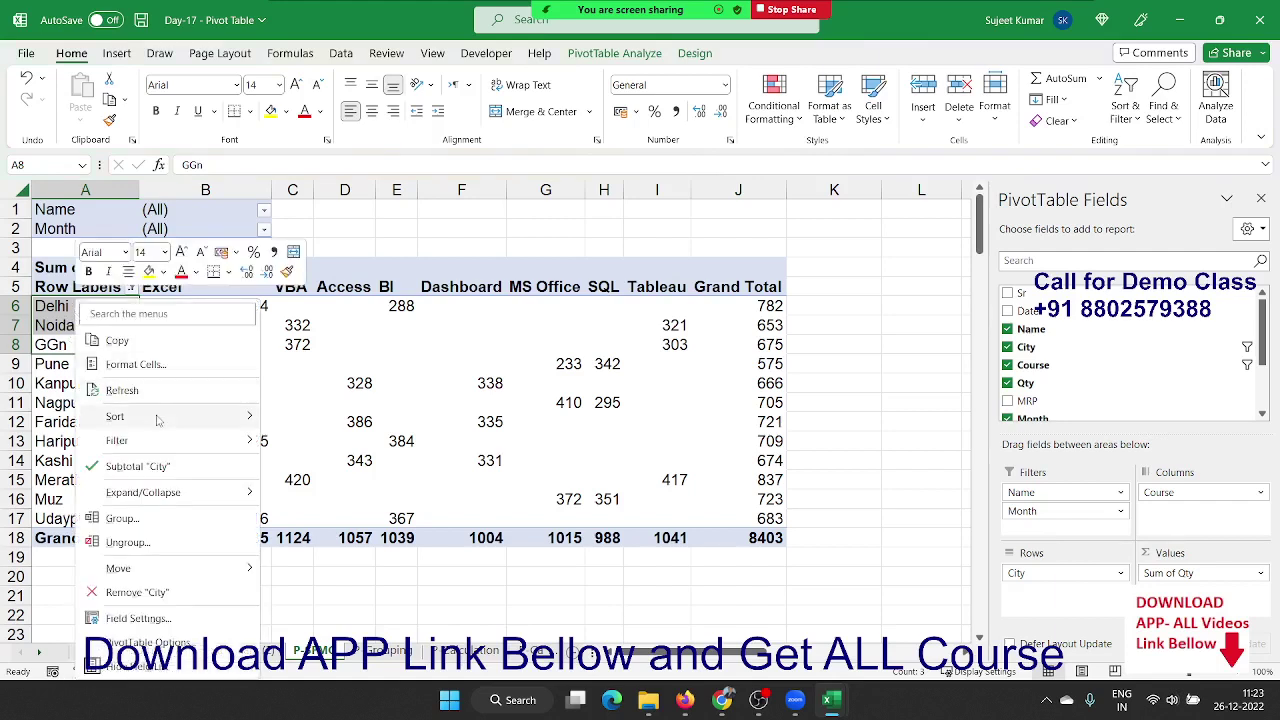
click(122, 518)
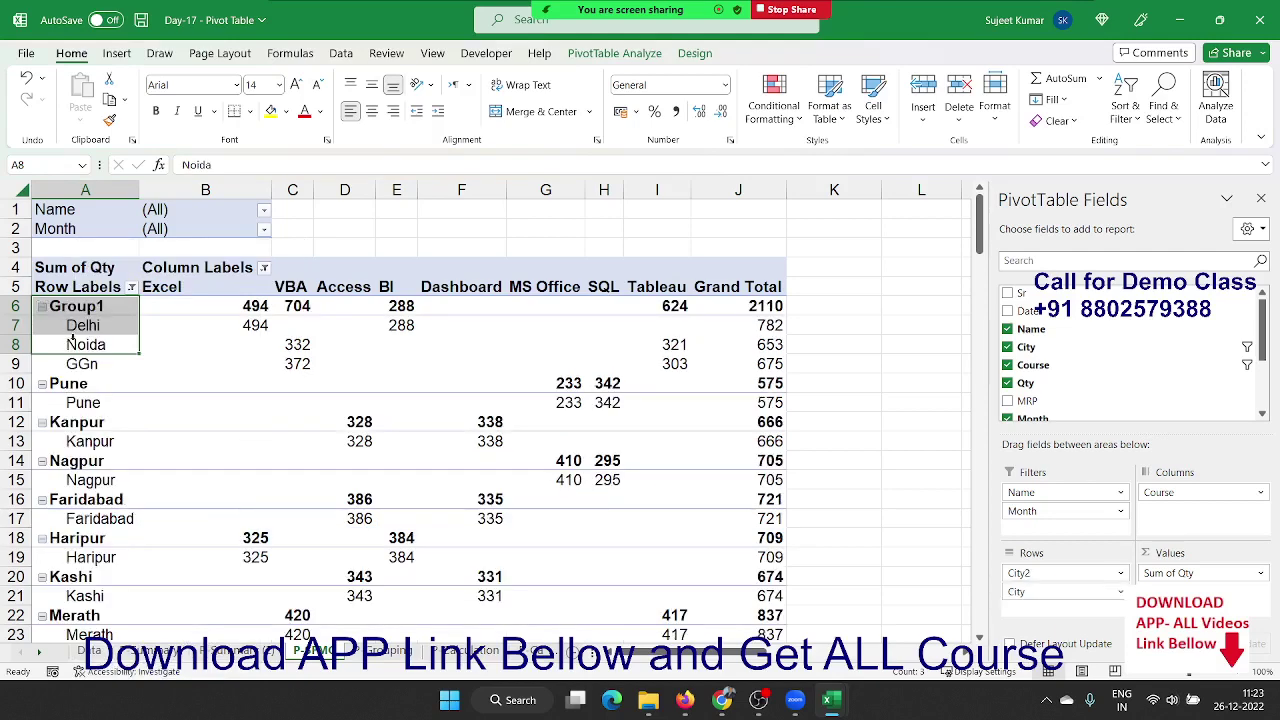
- Remove City from Rows, rename Group1 to 'Delhi & NCR', and return to Grouping
click(102, 309)
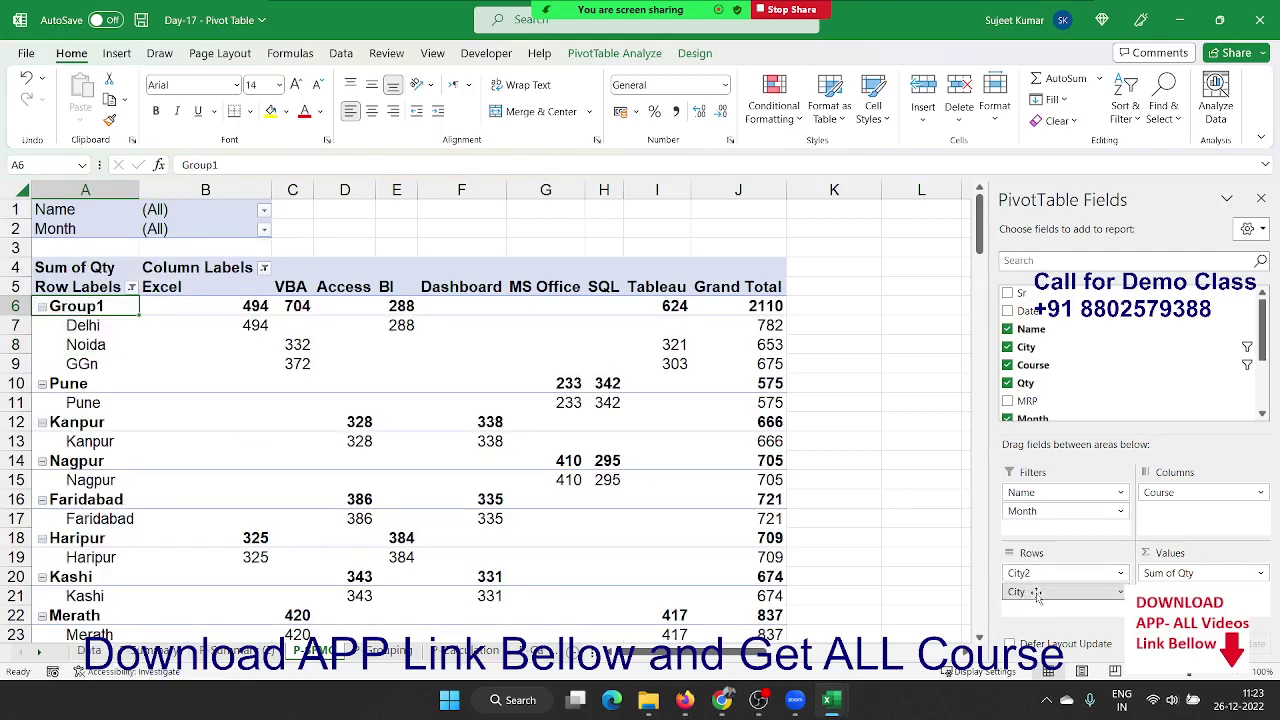
drag(1037, 594, 1095, 400)
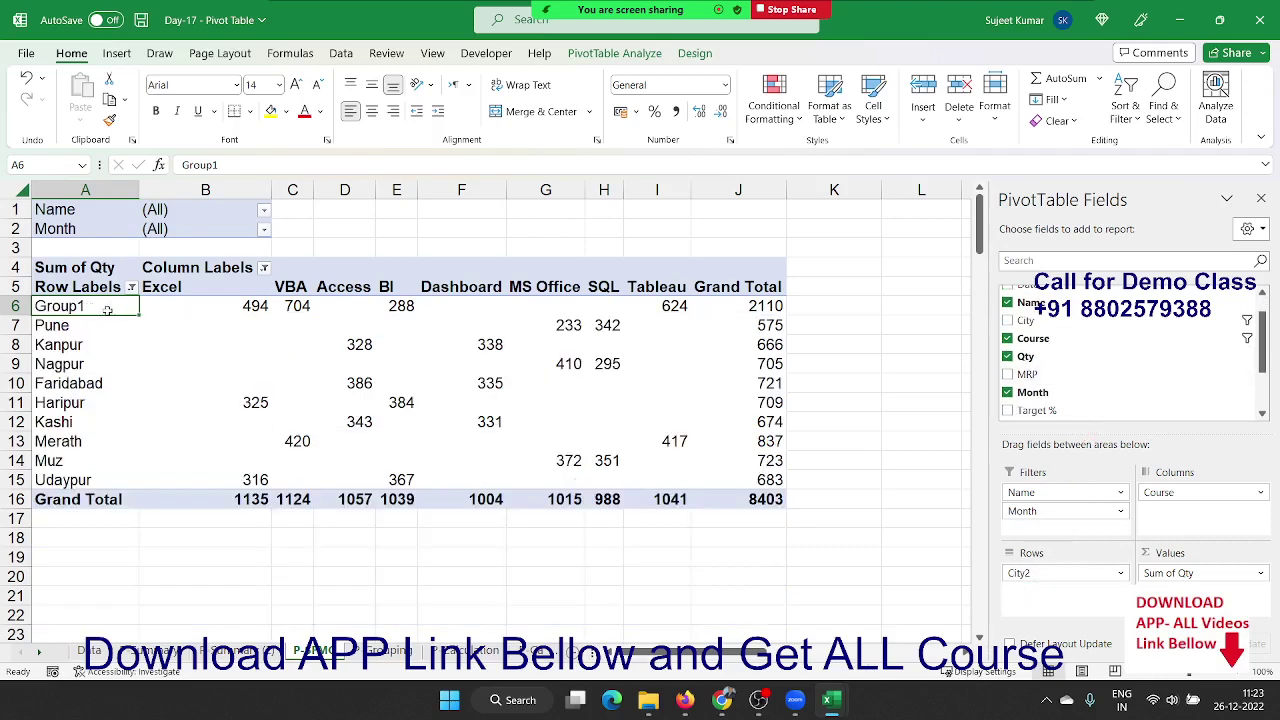
text(Delhi)
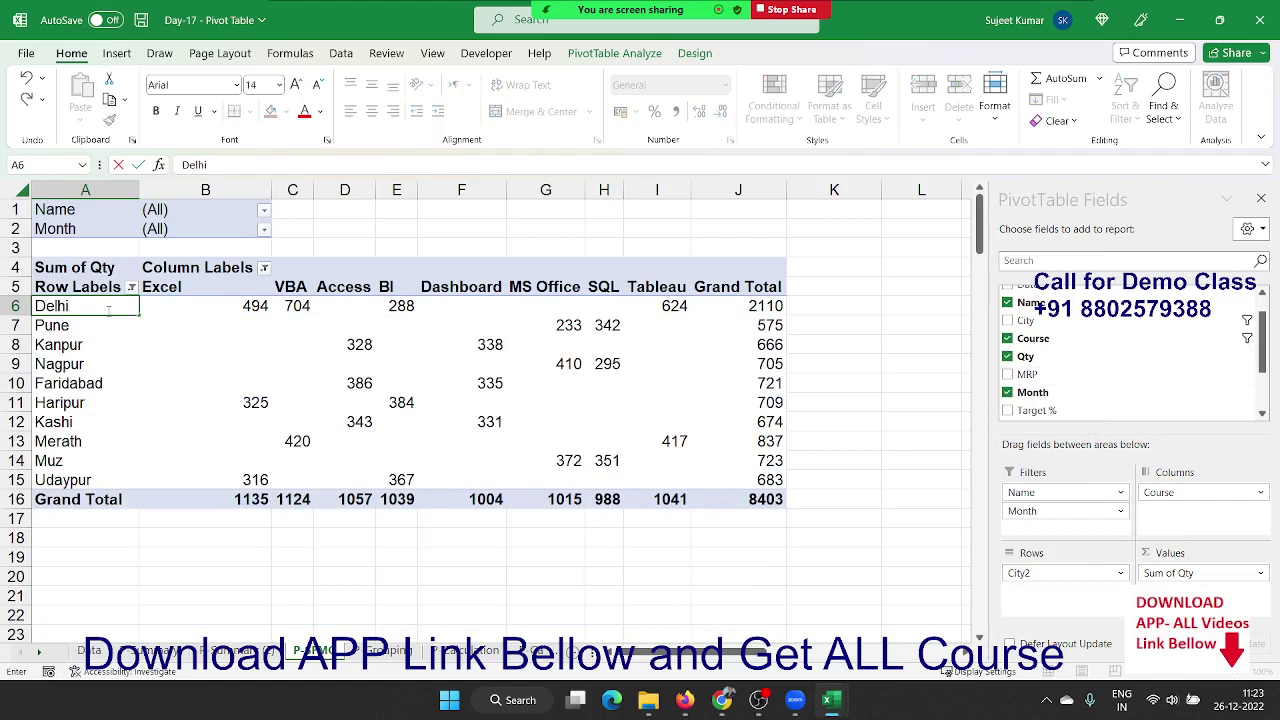
text( & NCR)
key(Return)
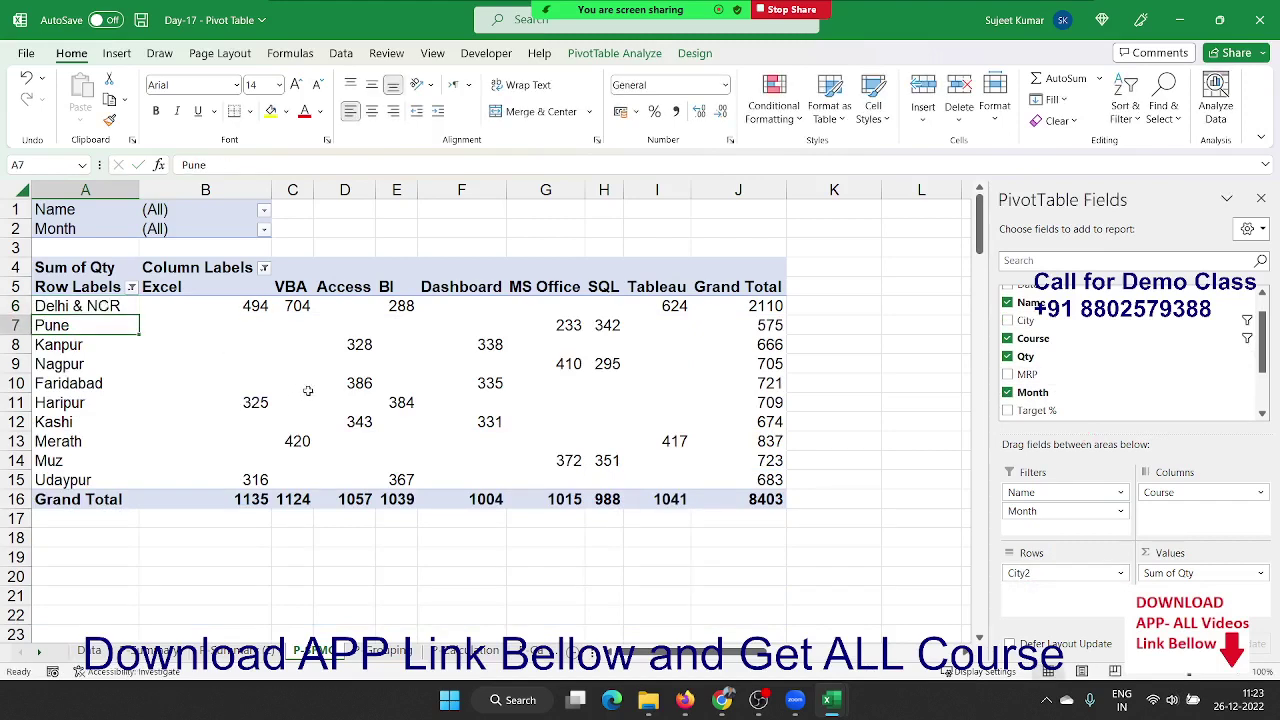
click(390, 651)
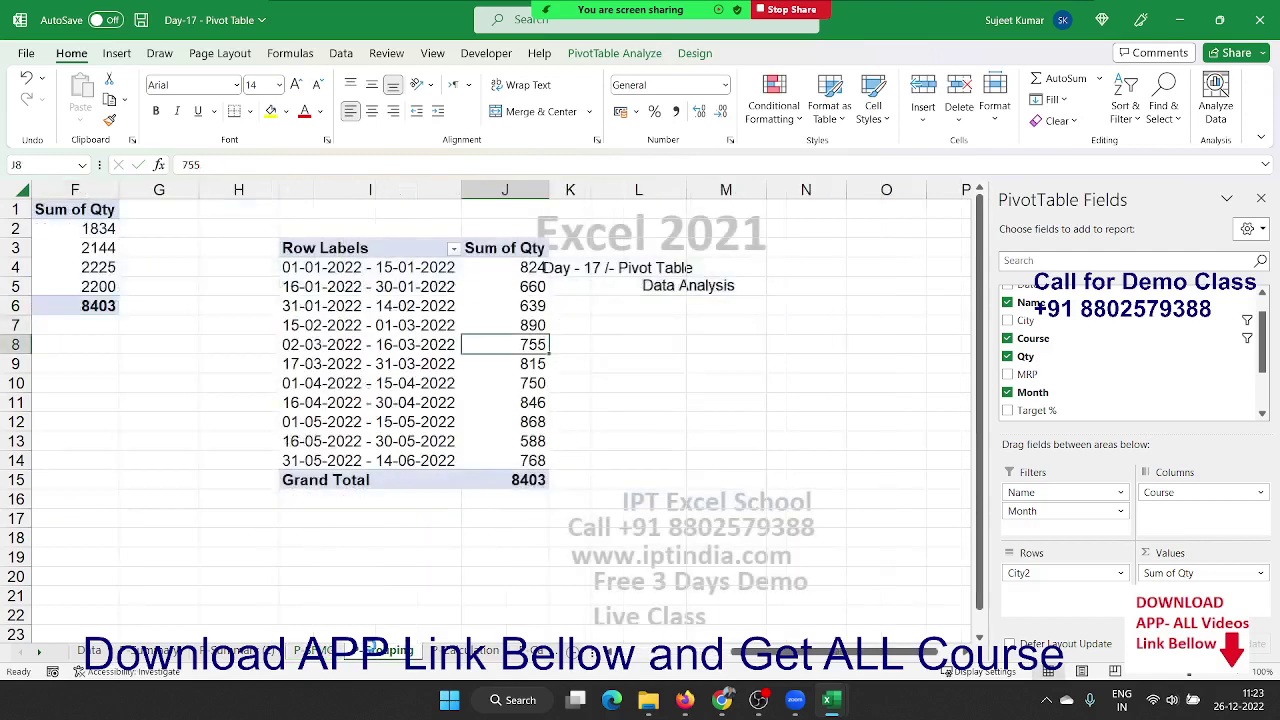
- Select the whole Grouping sheet, delete its contents, and return to A1
click(270, 328)
click(7, 189)
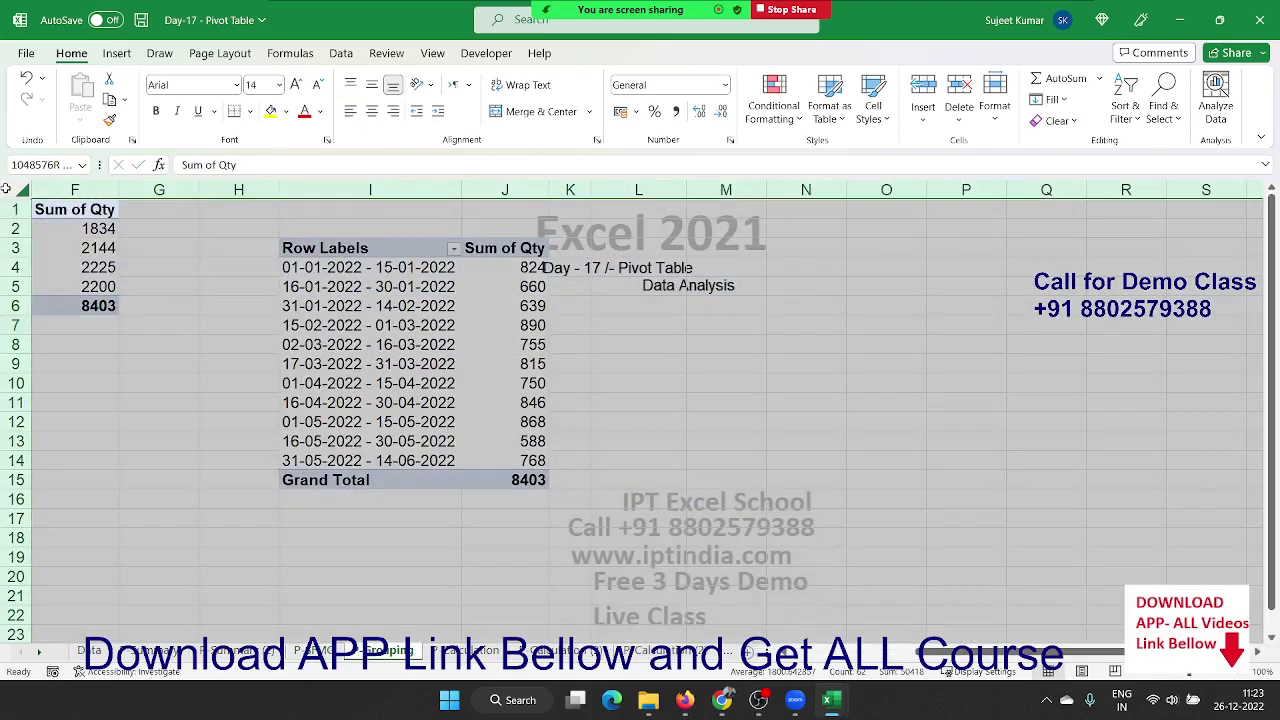
key(Delete)
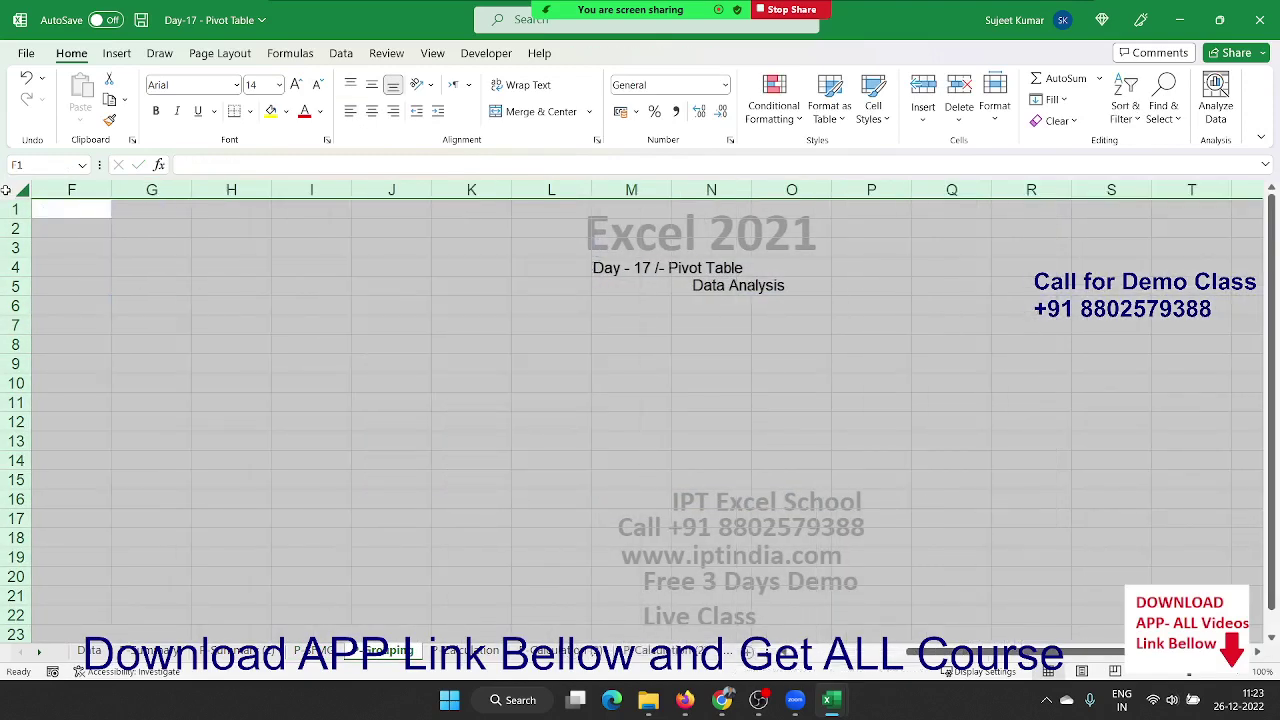
key(ctrl+Home)
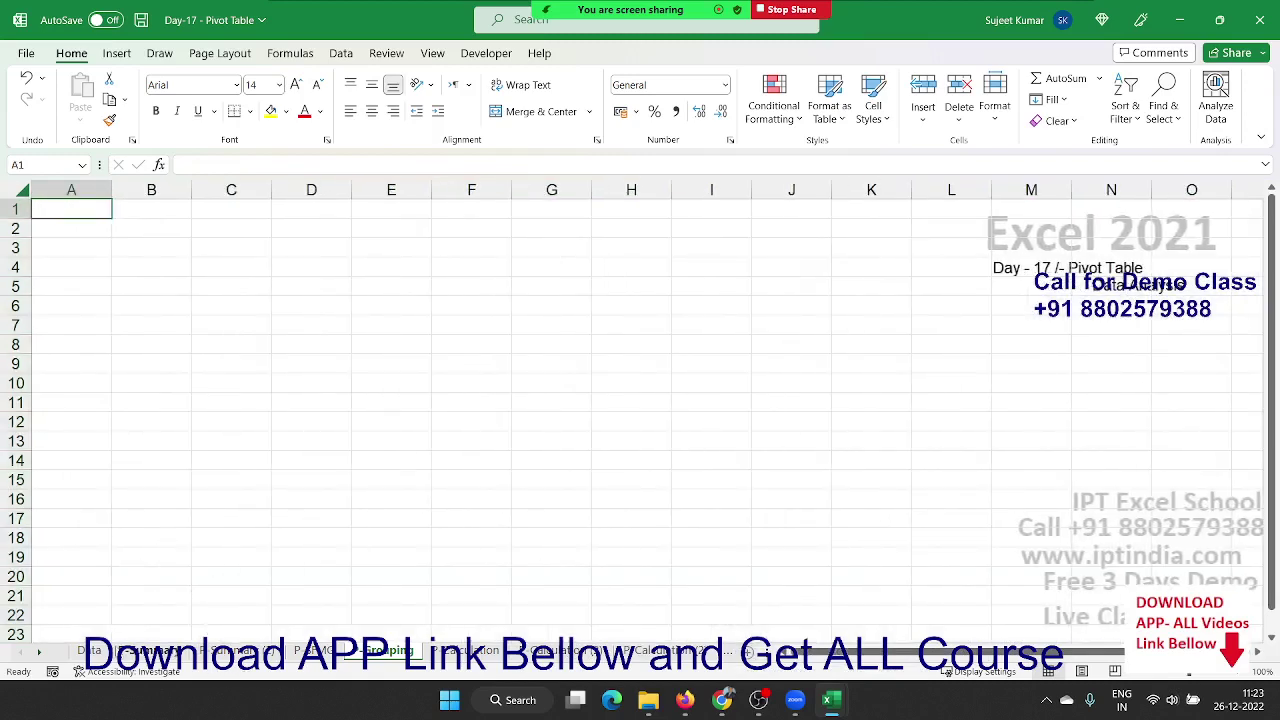
- Go to the Data sheet and select a cell inside the source table
click(150, 650)
click(89, 650)
click(466, 326)
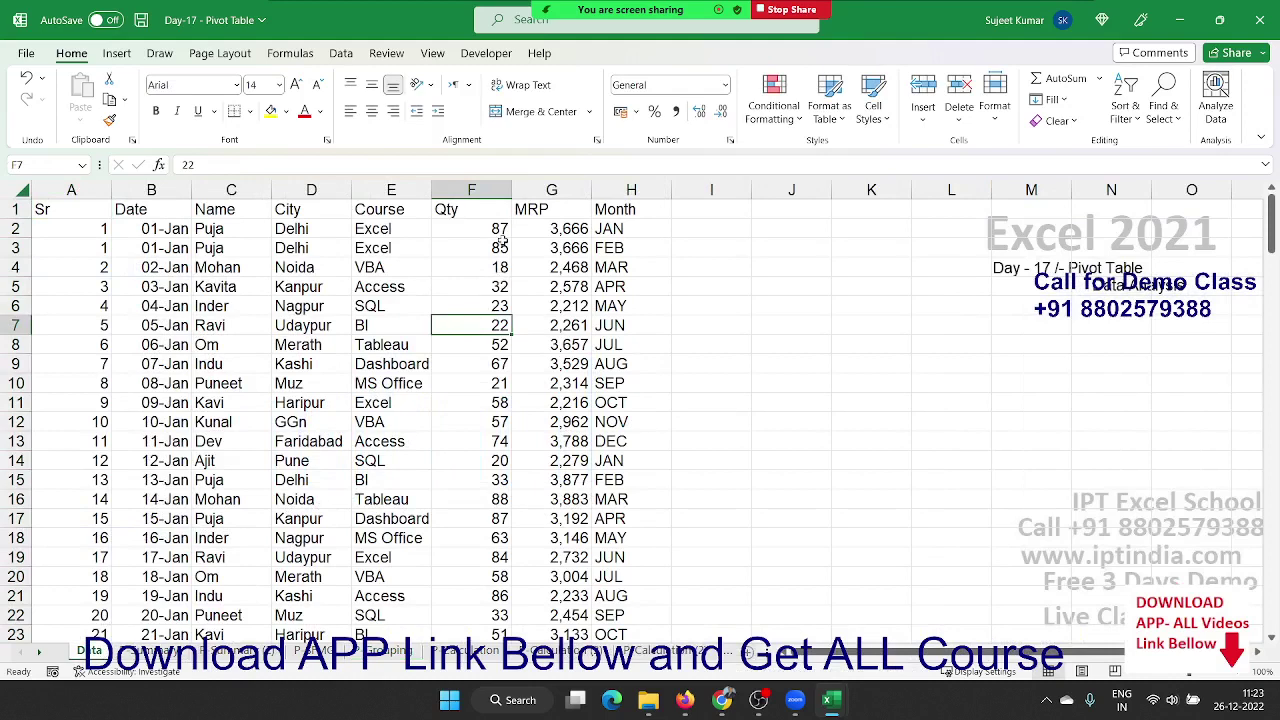
drag(503, 238, 505, 345)
click(565, 286)
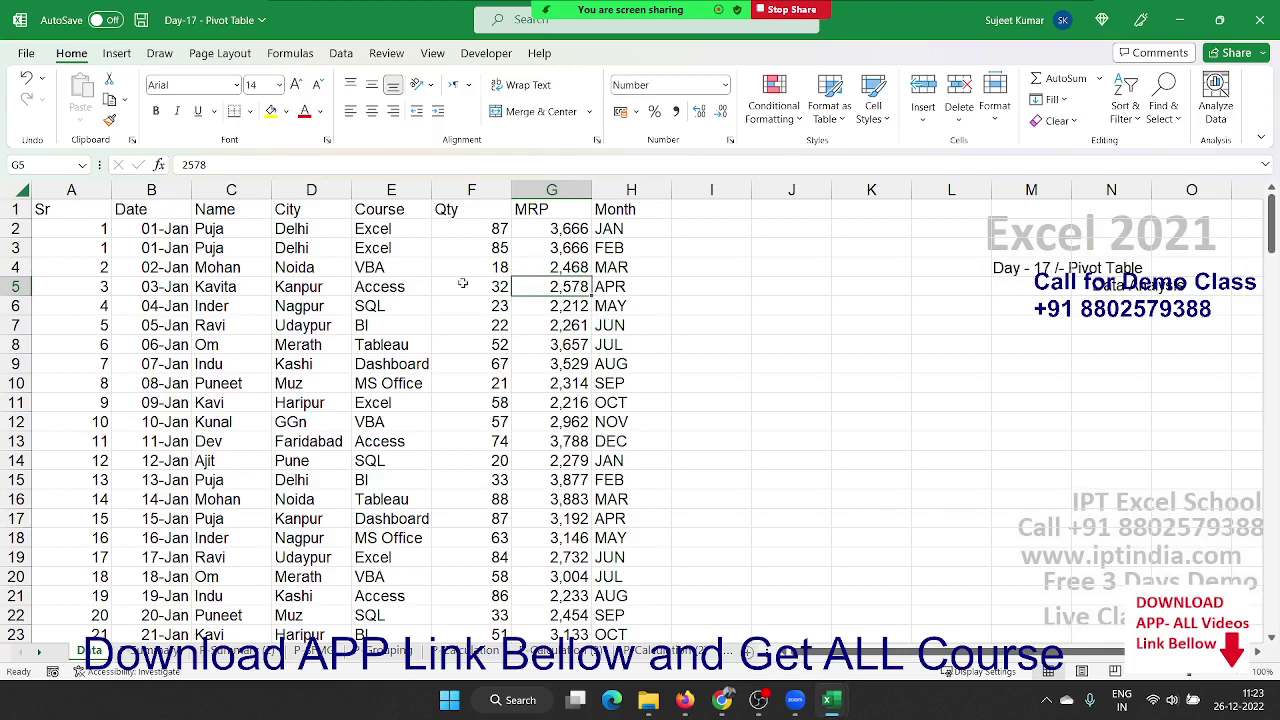
- Insert a PivotTable from the Data range, placed at cell A1 of the P Grouping sheet
click(258, 250)
click(120, 60)
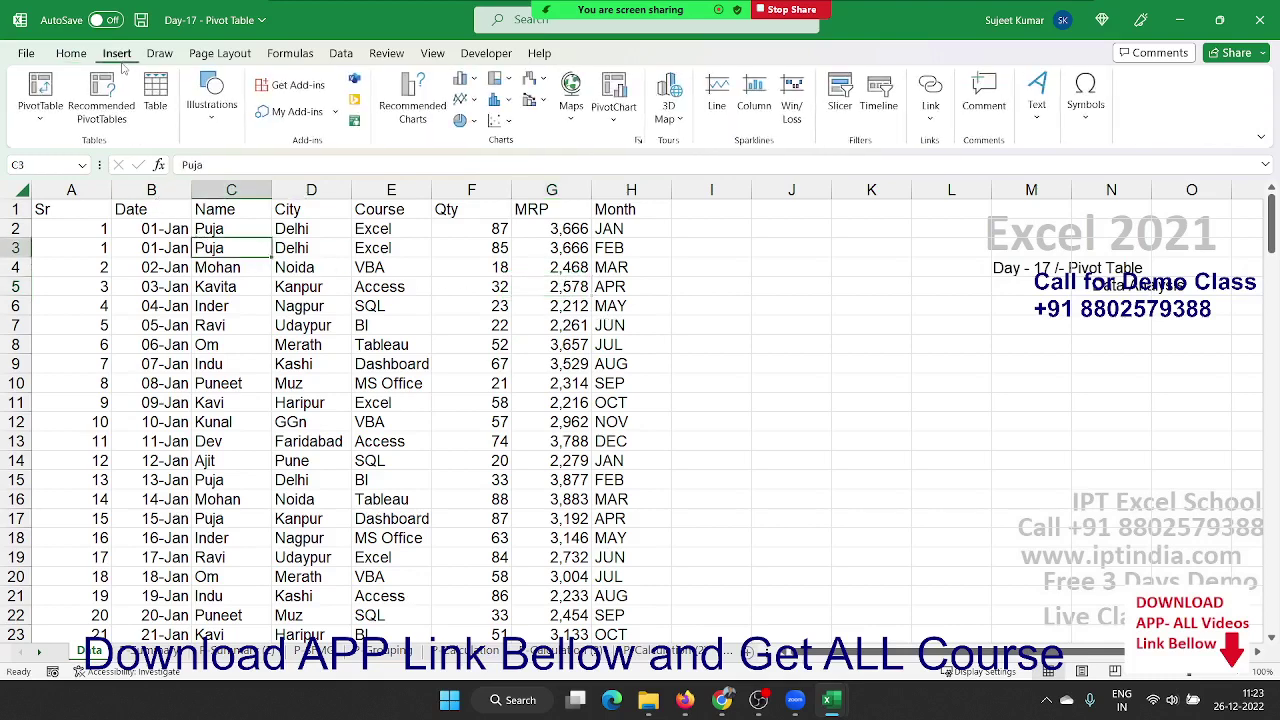
click(45, 90)
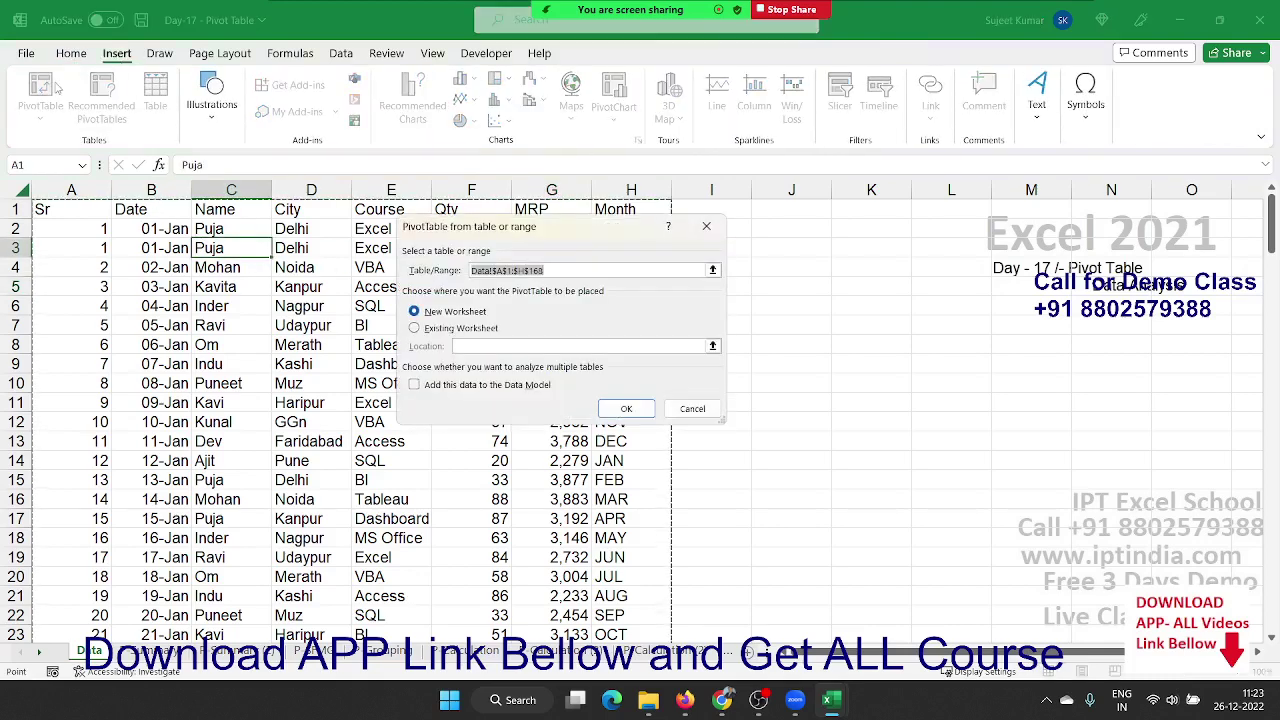
click(428, 328)
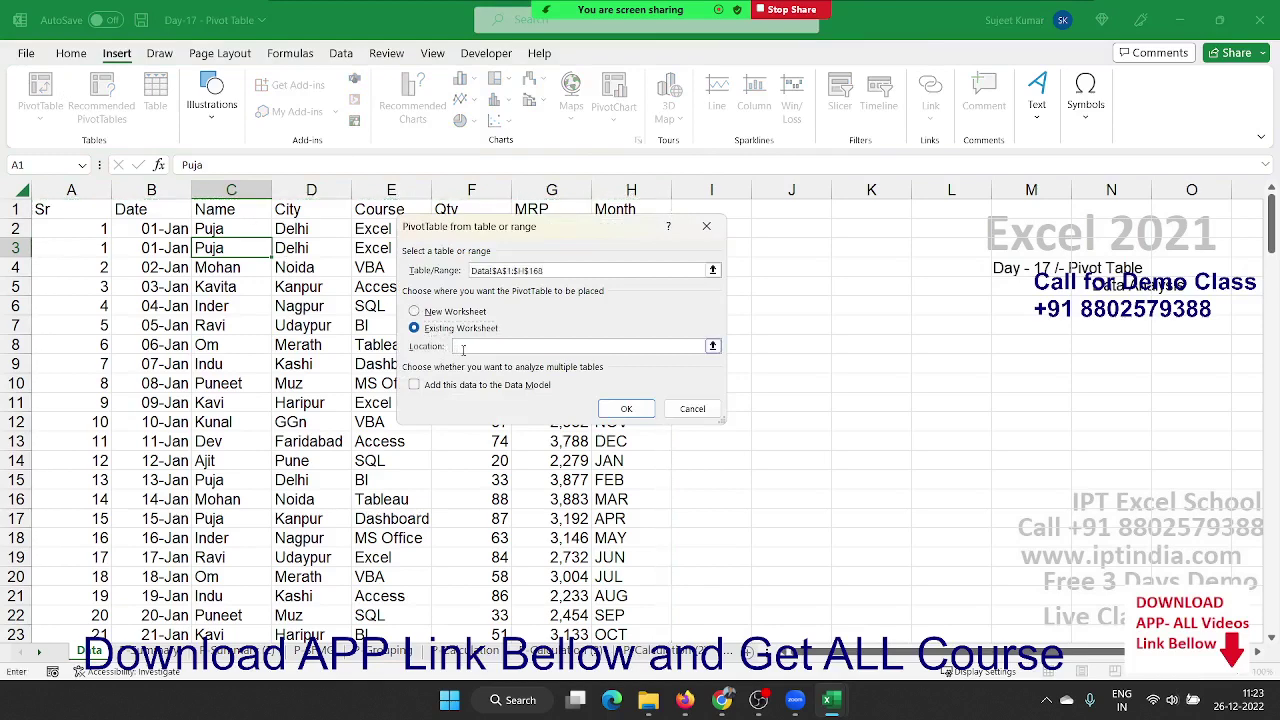
click(372, 655)
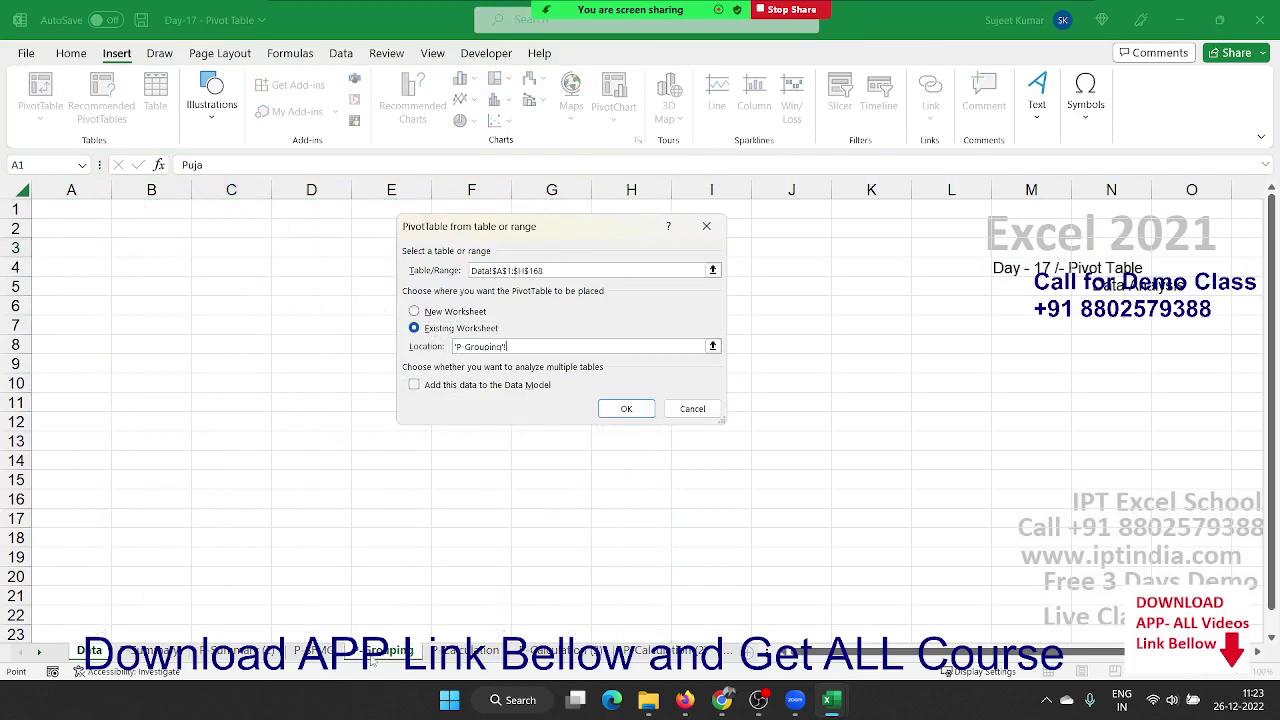
click(628, 410)
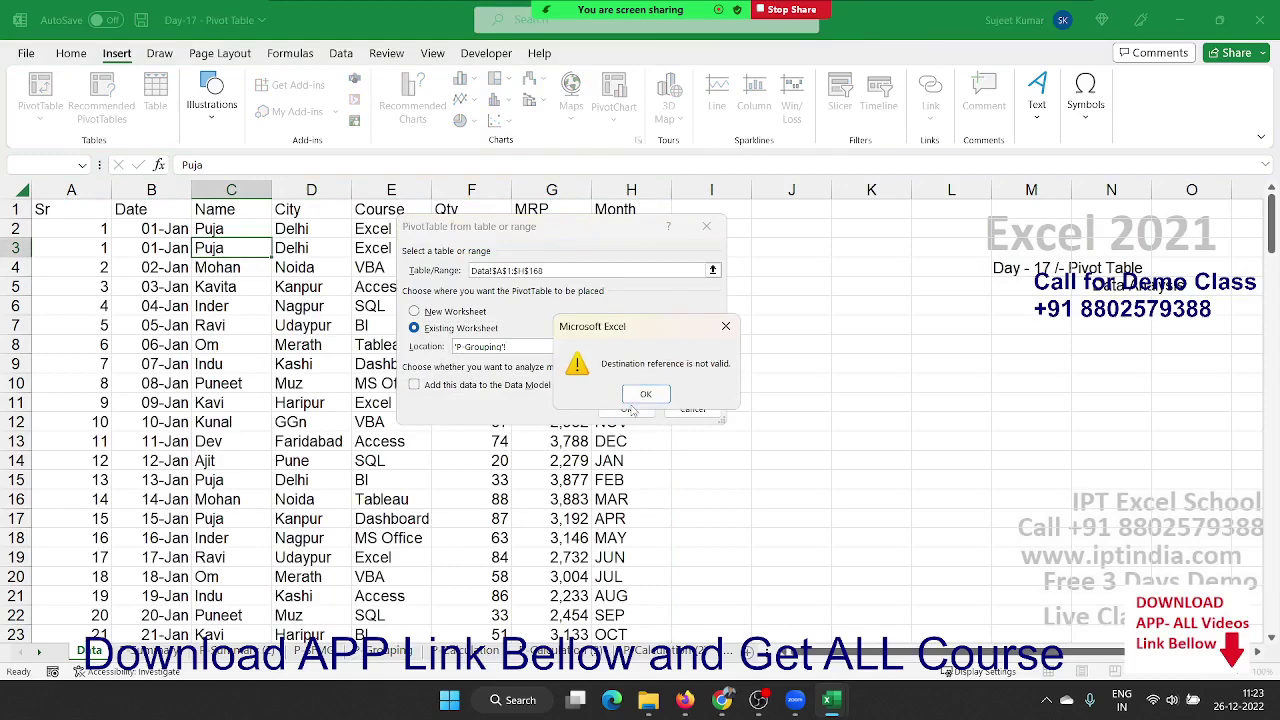
click(646, 396)
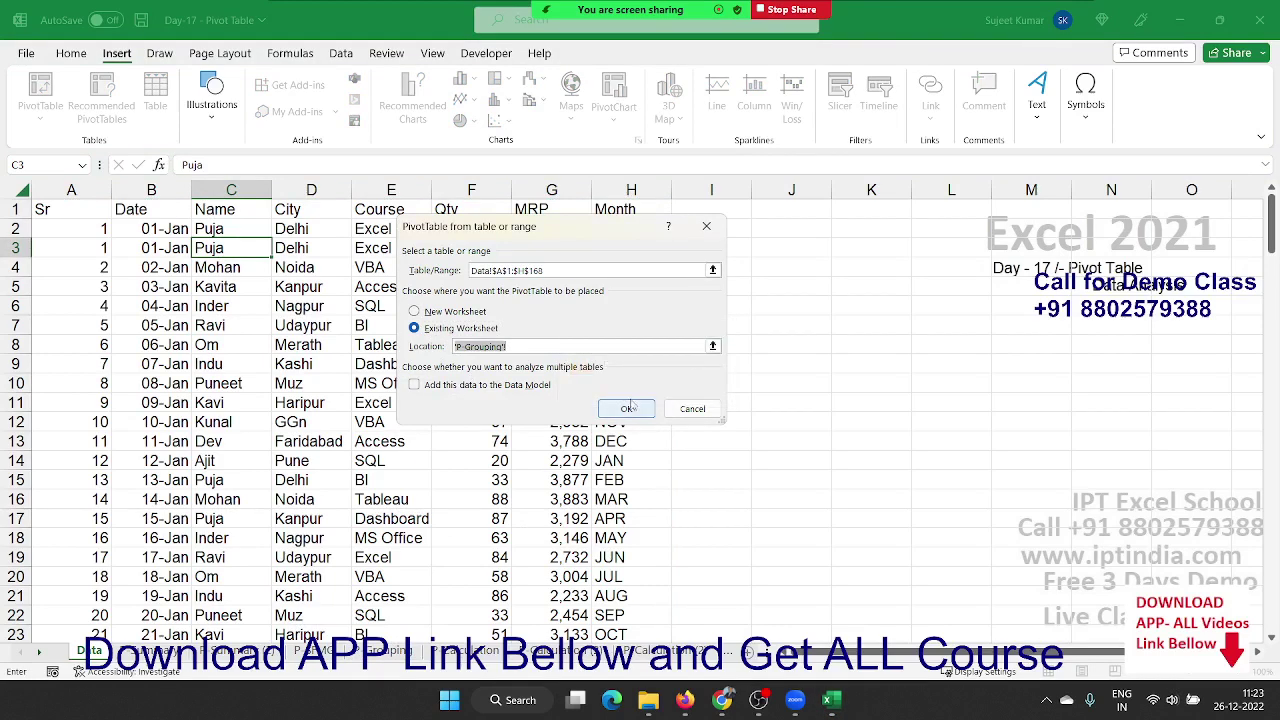
click(375, 650)
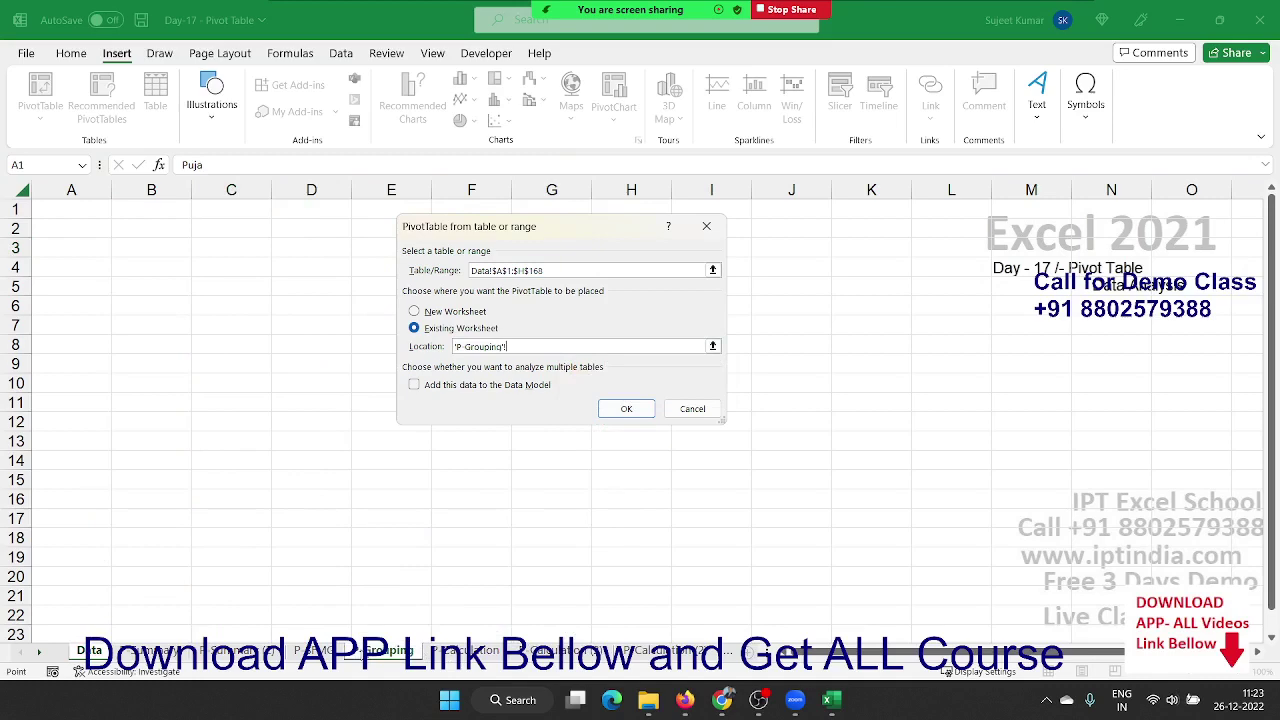
click(66, 215)
click(617, 411)
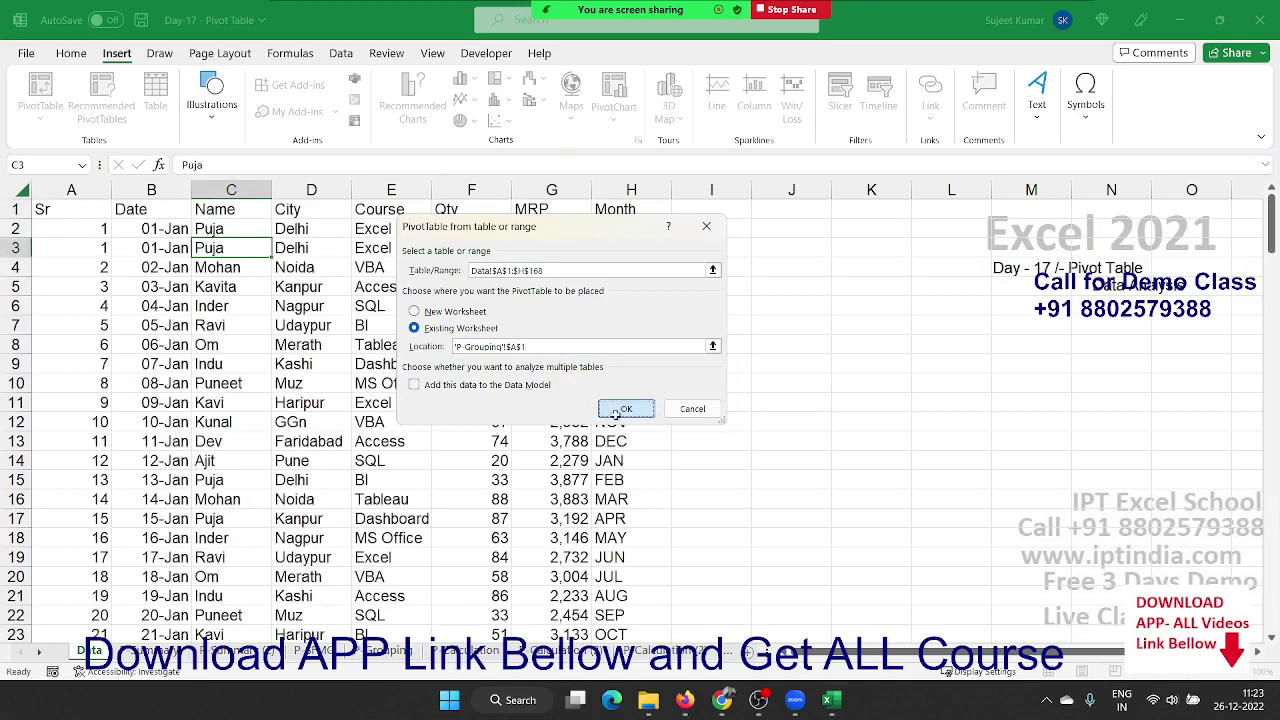
mouse_move(1055, 400)
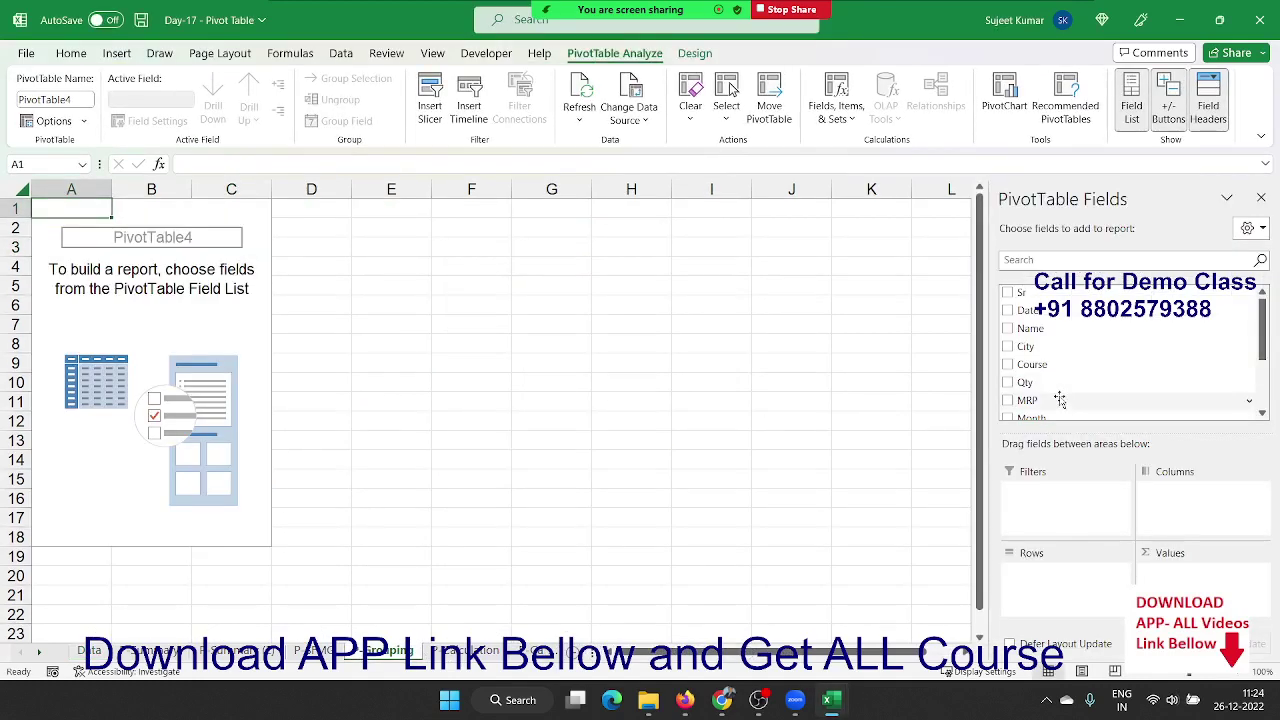
- Put MRP in Rows and Sum of Qty in Values, then select the MRP labels
drag(1055, 402, 1060, 588)
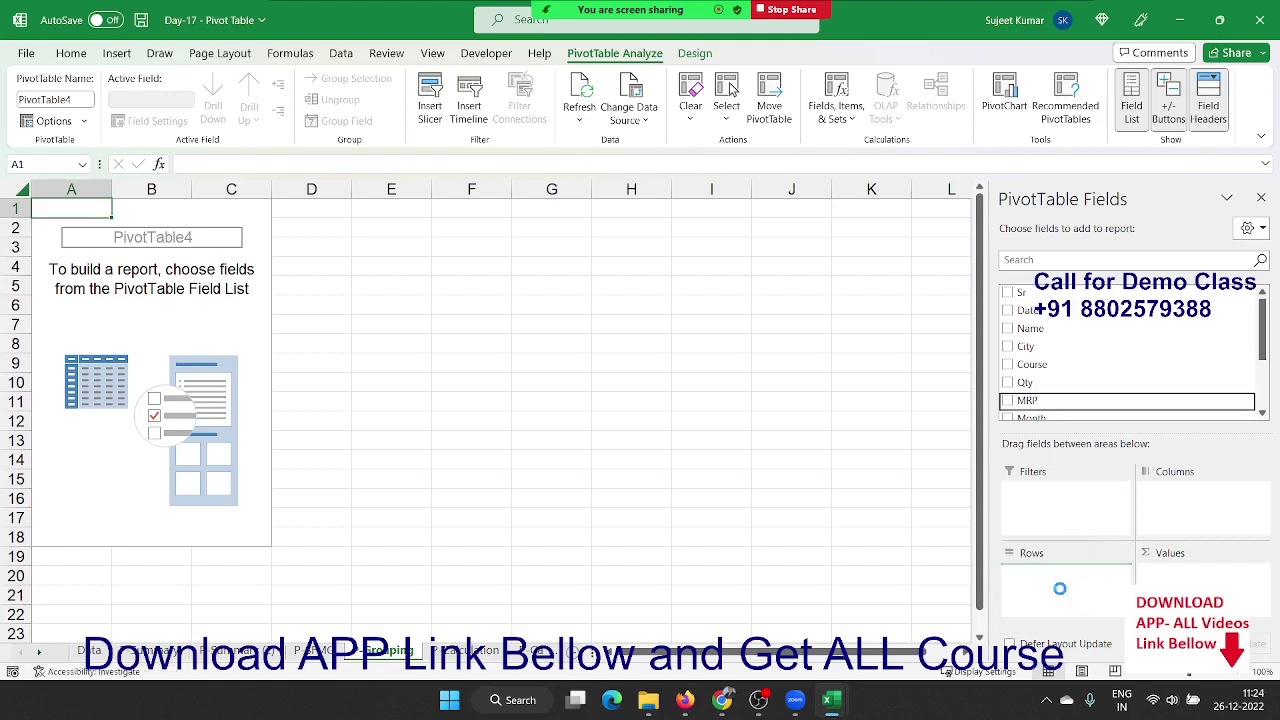
click(1040, 386)
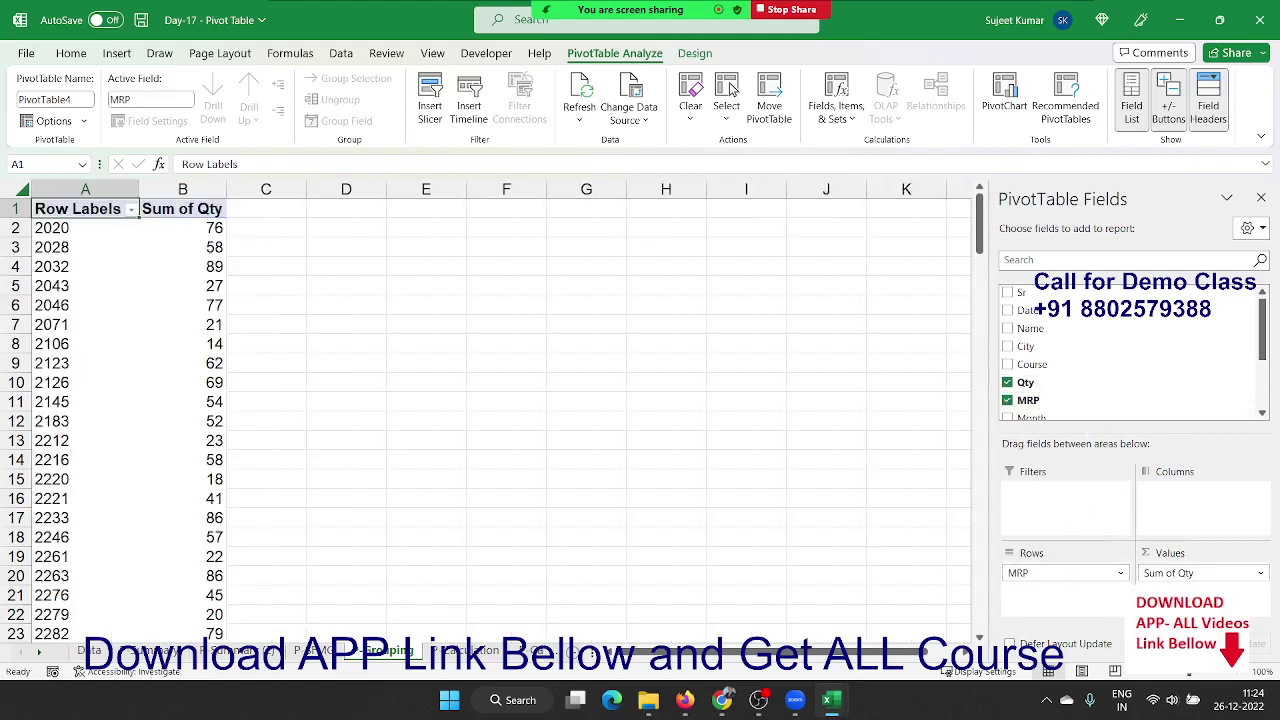
click(87, 229)
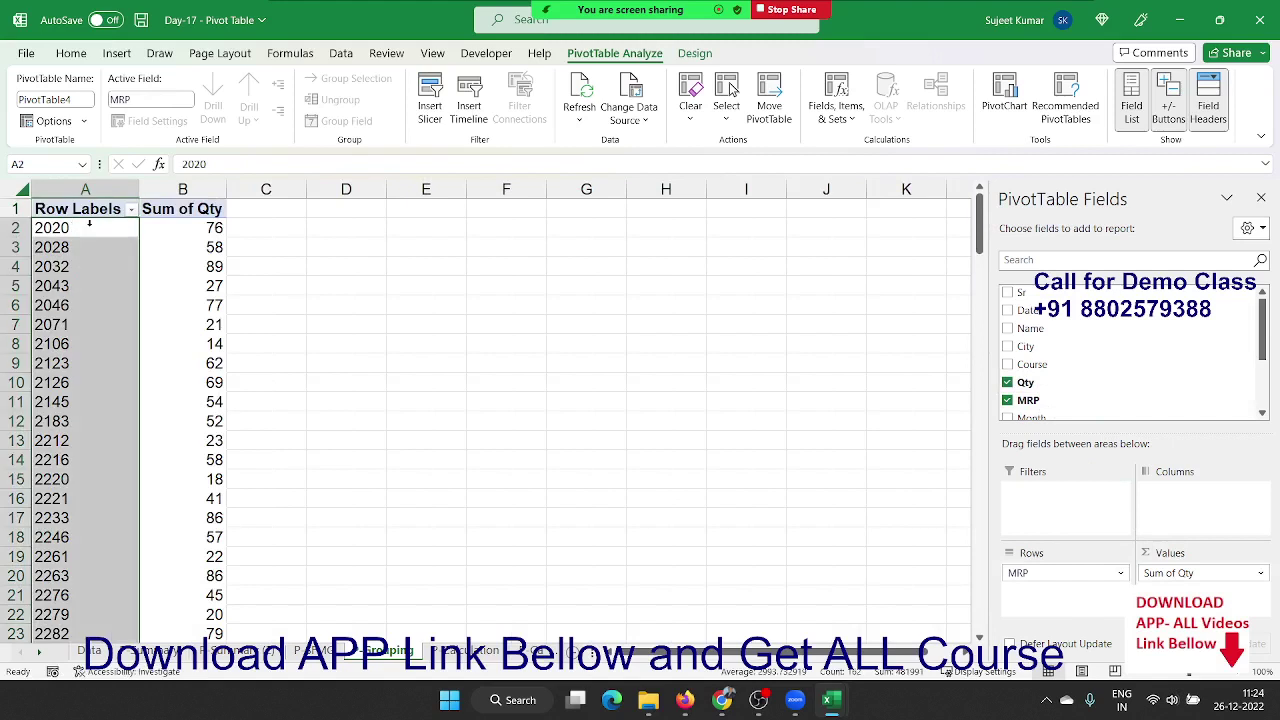
click(60, 247)
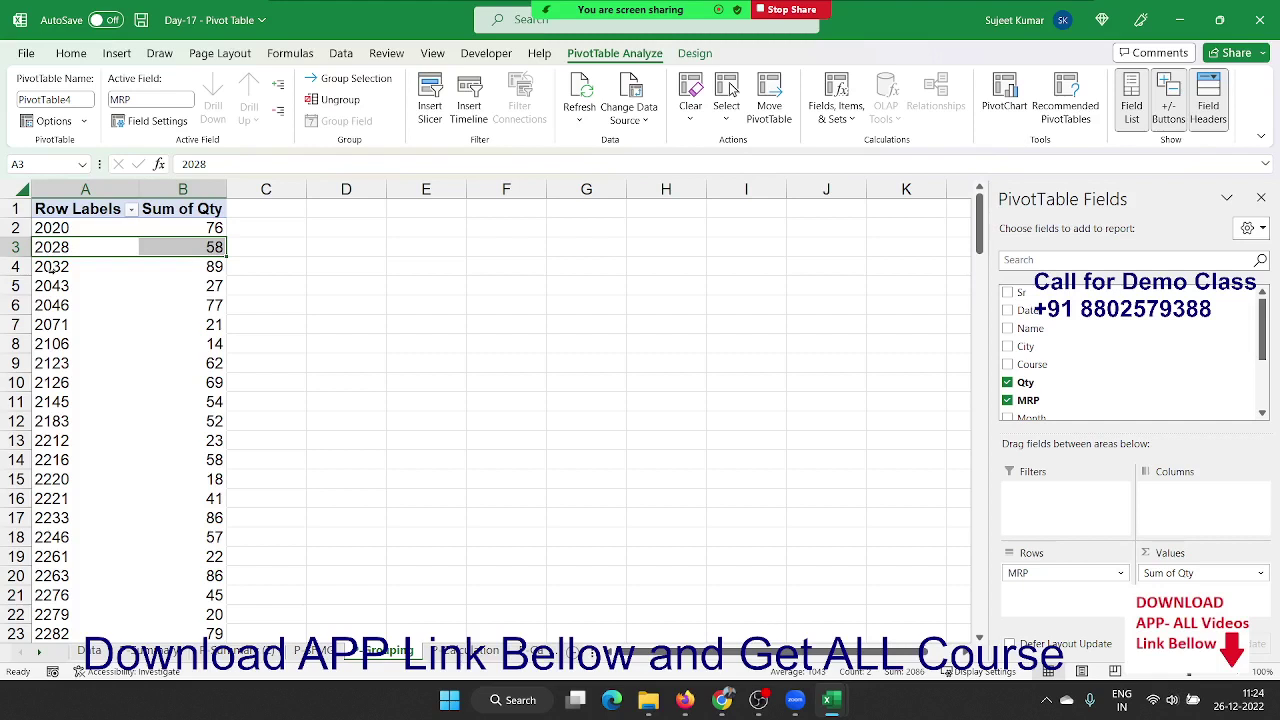
click(97, 278)
- Group the MRP row labels, entering Starting at 0 and Ending at 50
click(96, 268)
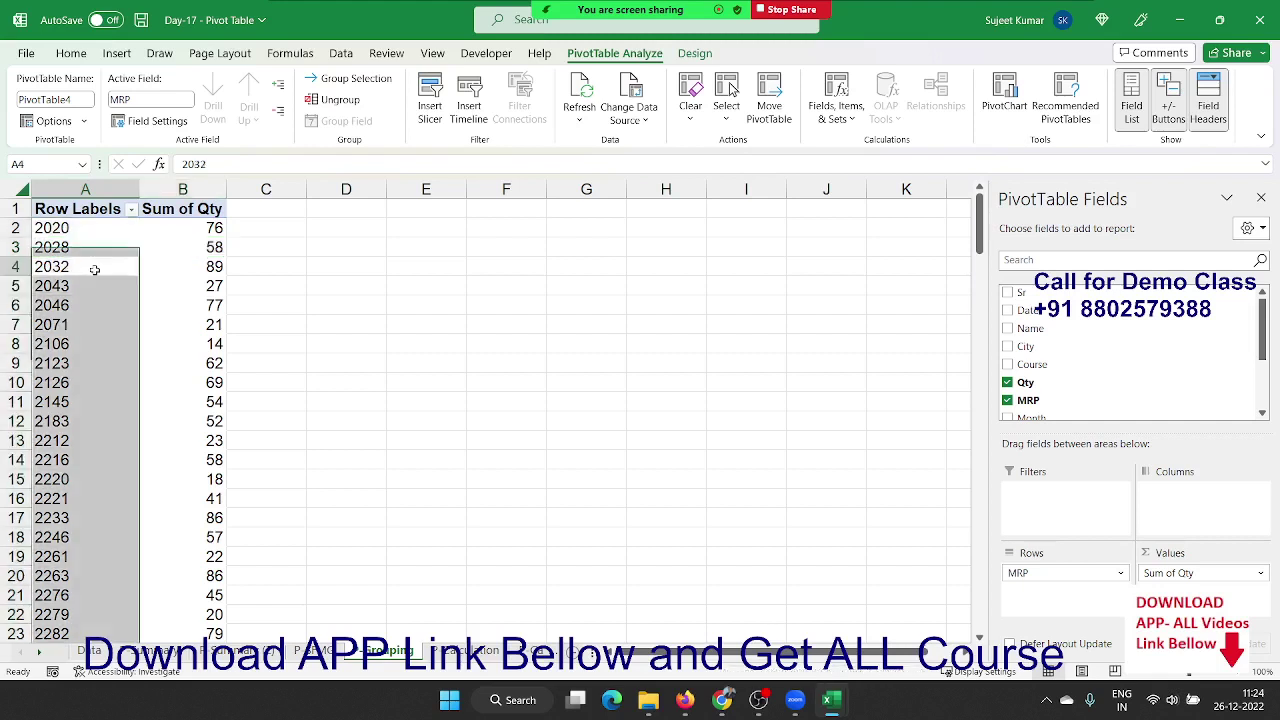
right_click(96, 268)
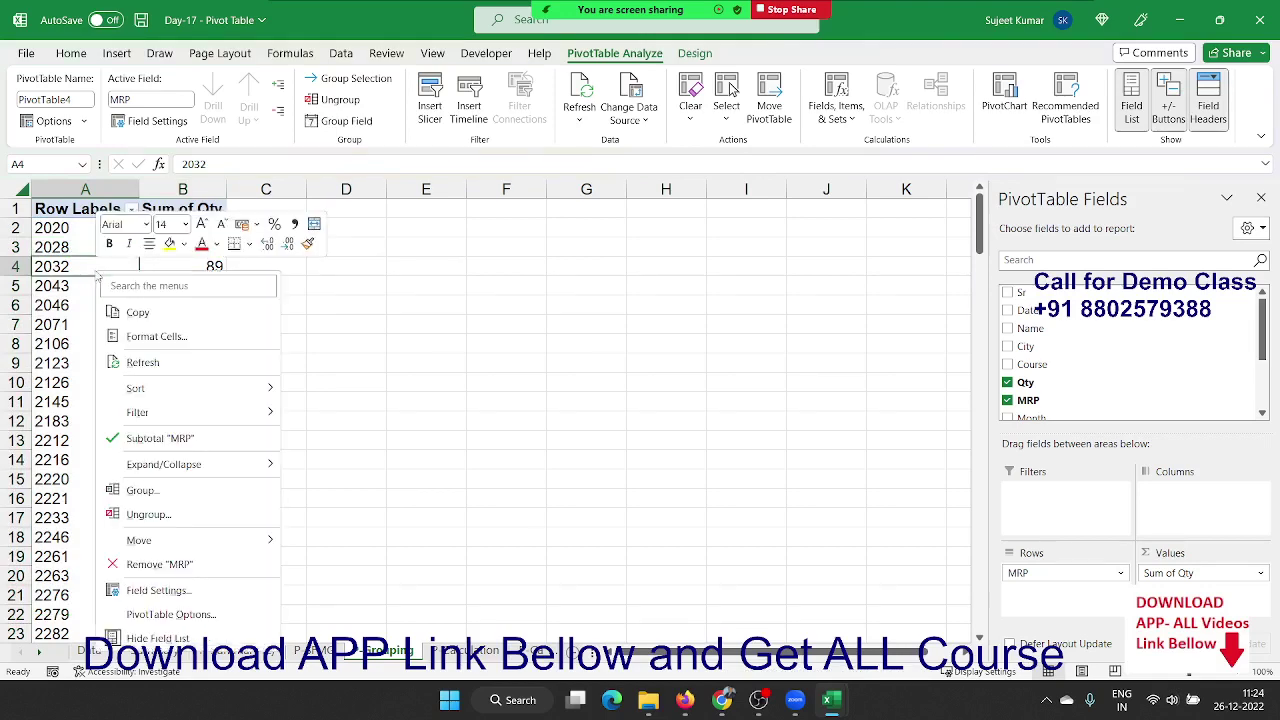
click(145, 490)
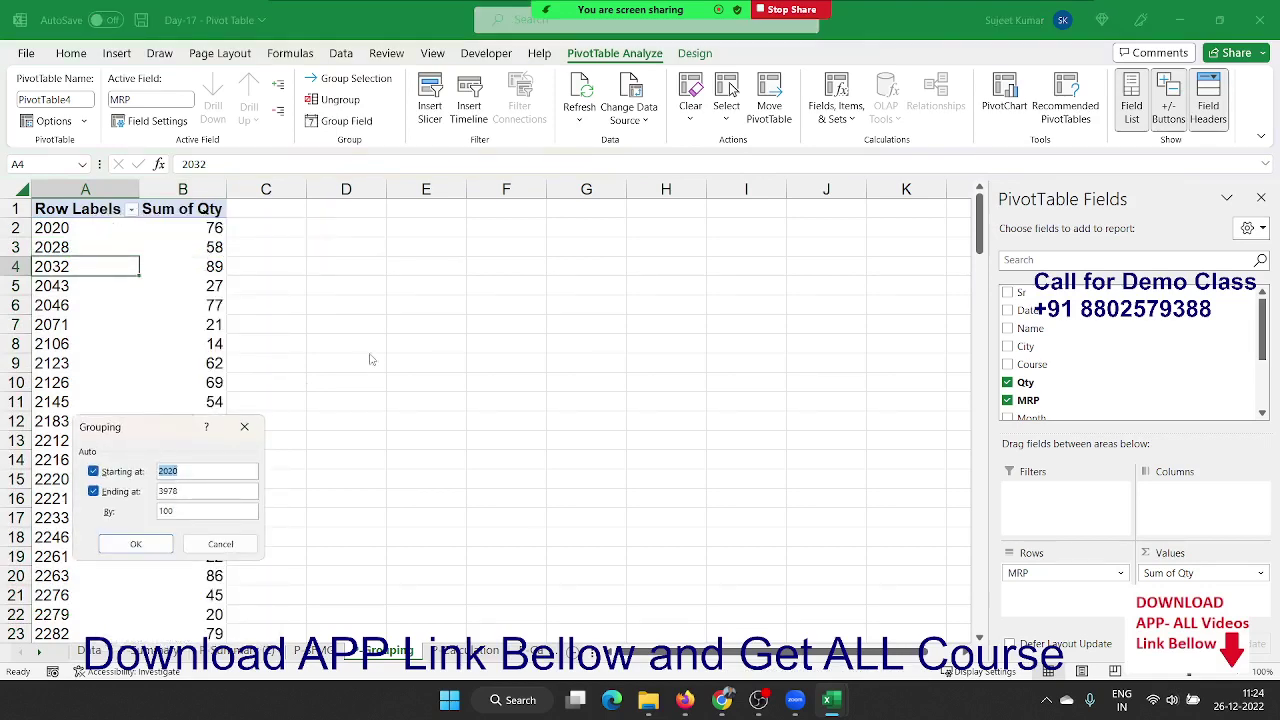
drag(116, 432, 326, 340)
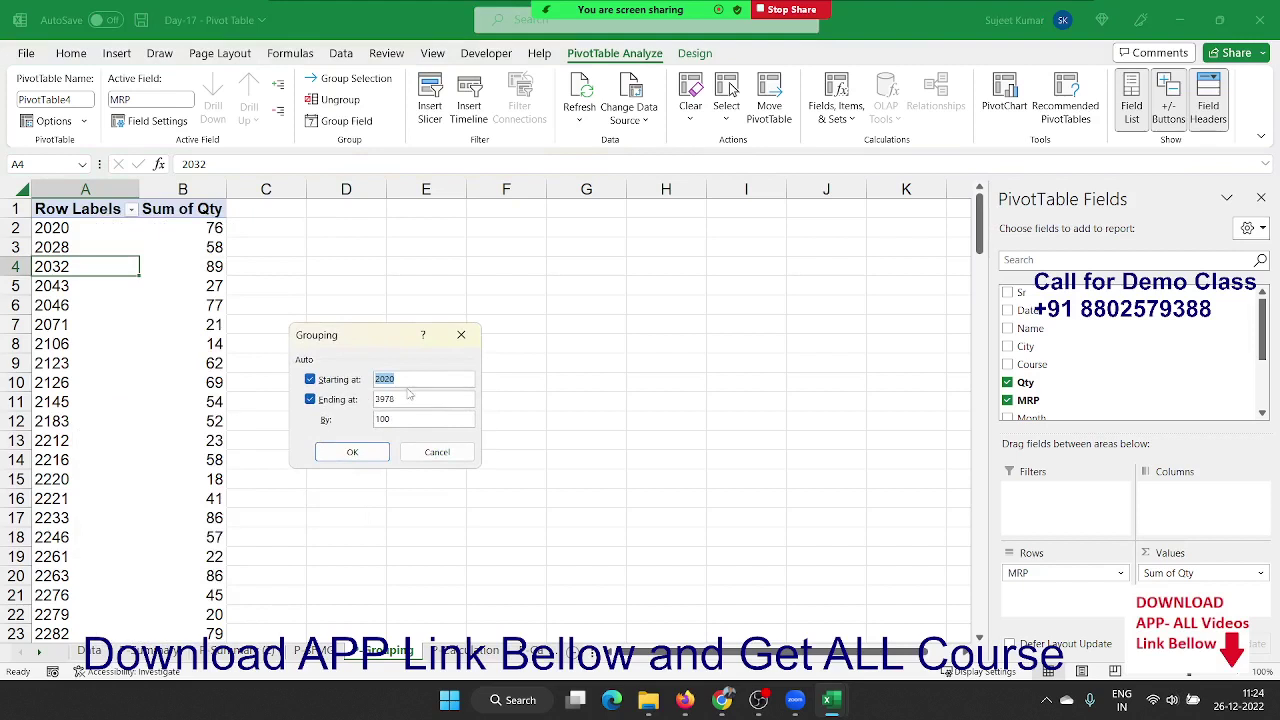
click(402, 378)
drag(402, 378, 320, 388)
text(0)
drag(417, 403, 309, 410)
text(50)
click(355, 453)
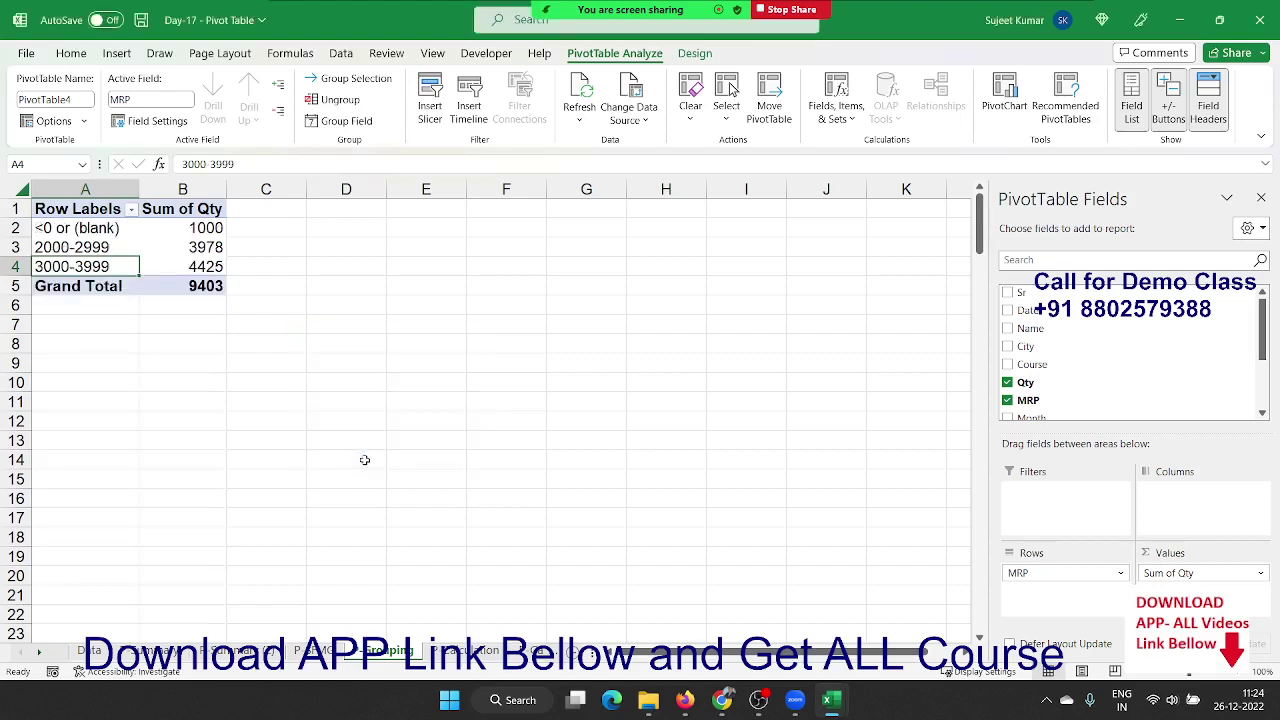
- Check the 2000-2999 and 3000-3999 band totals, then click outside the pivot
drag(100, 228, 205, 228)
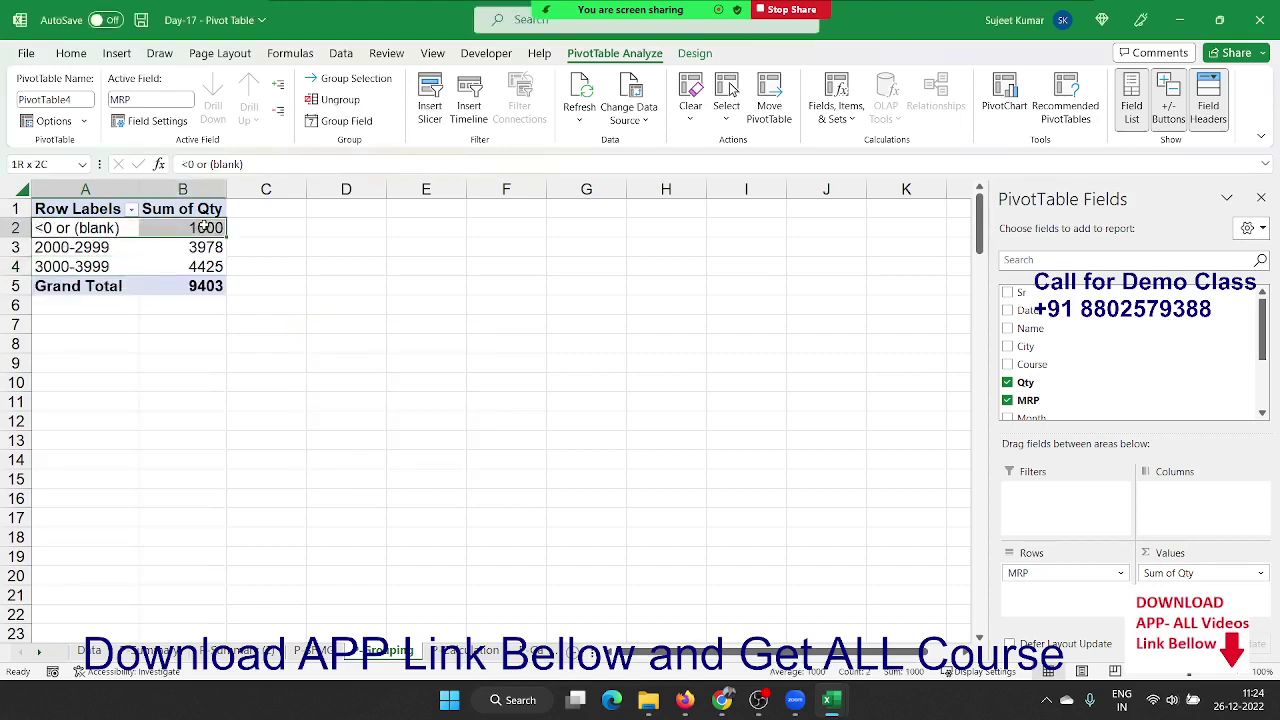
click(56, 247)
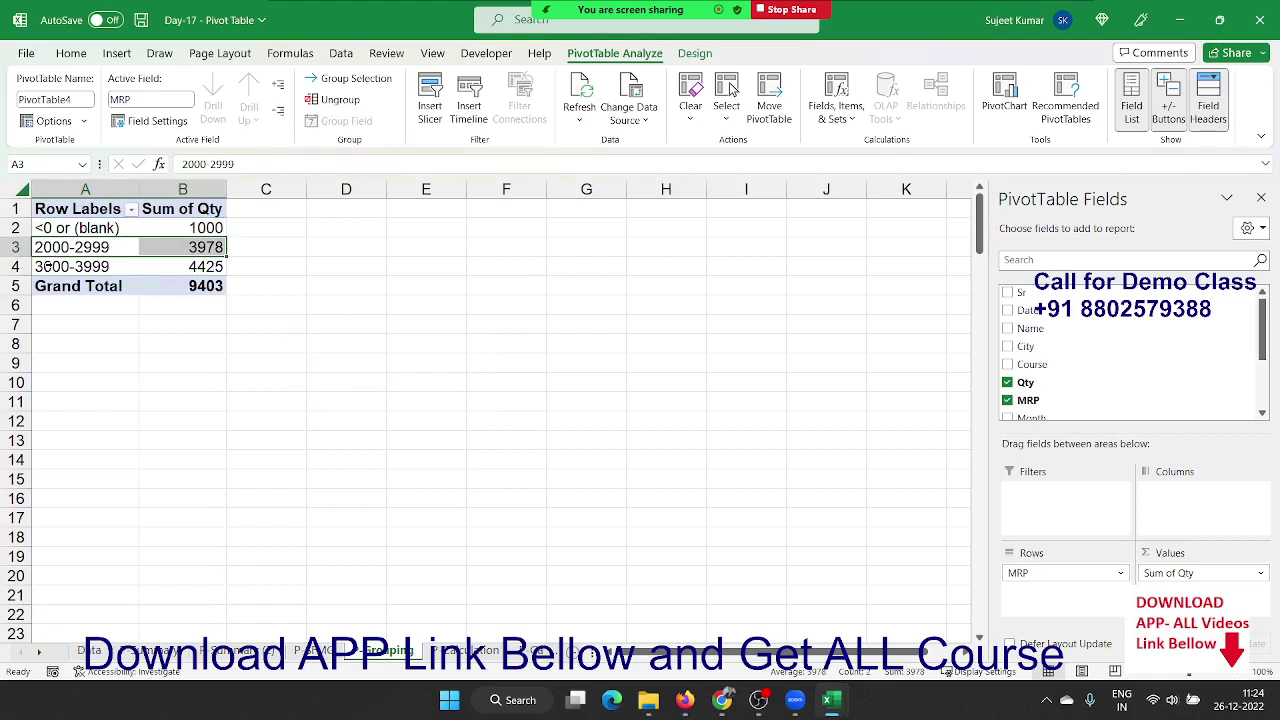
click(47, 265)
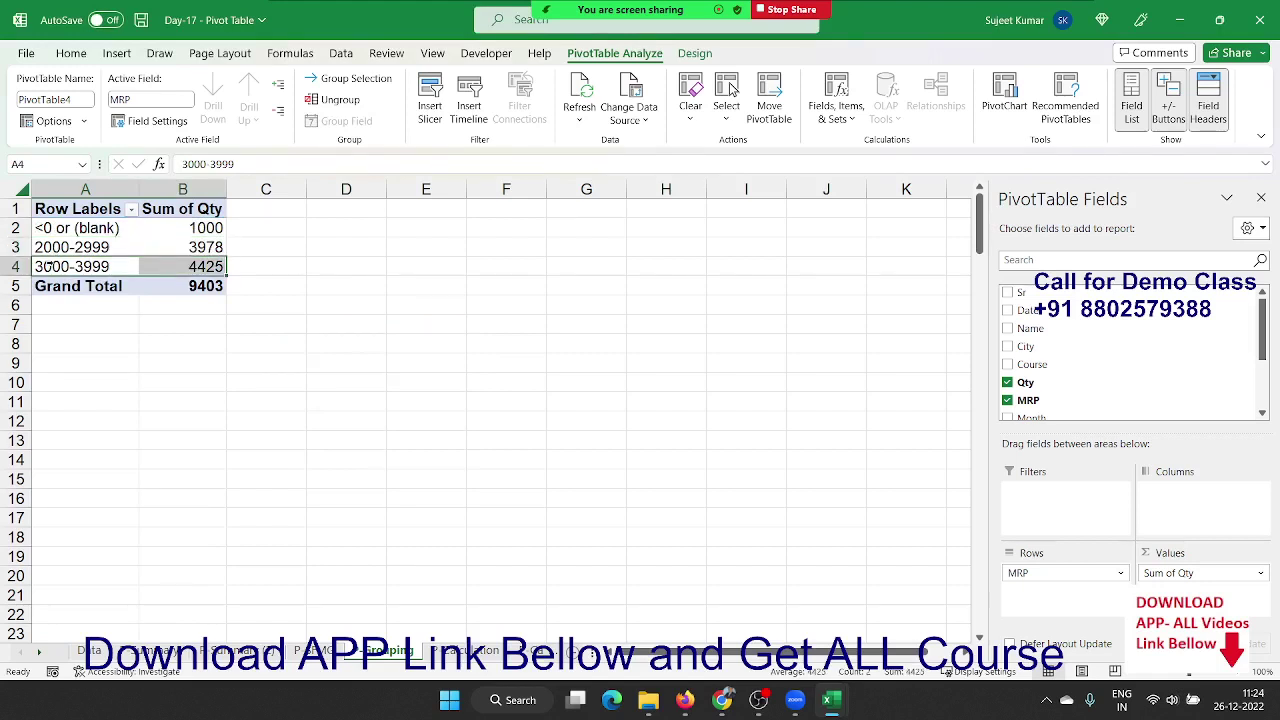
click(426, 267)
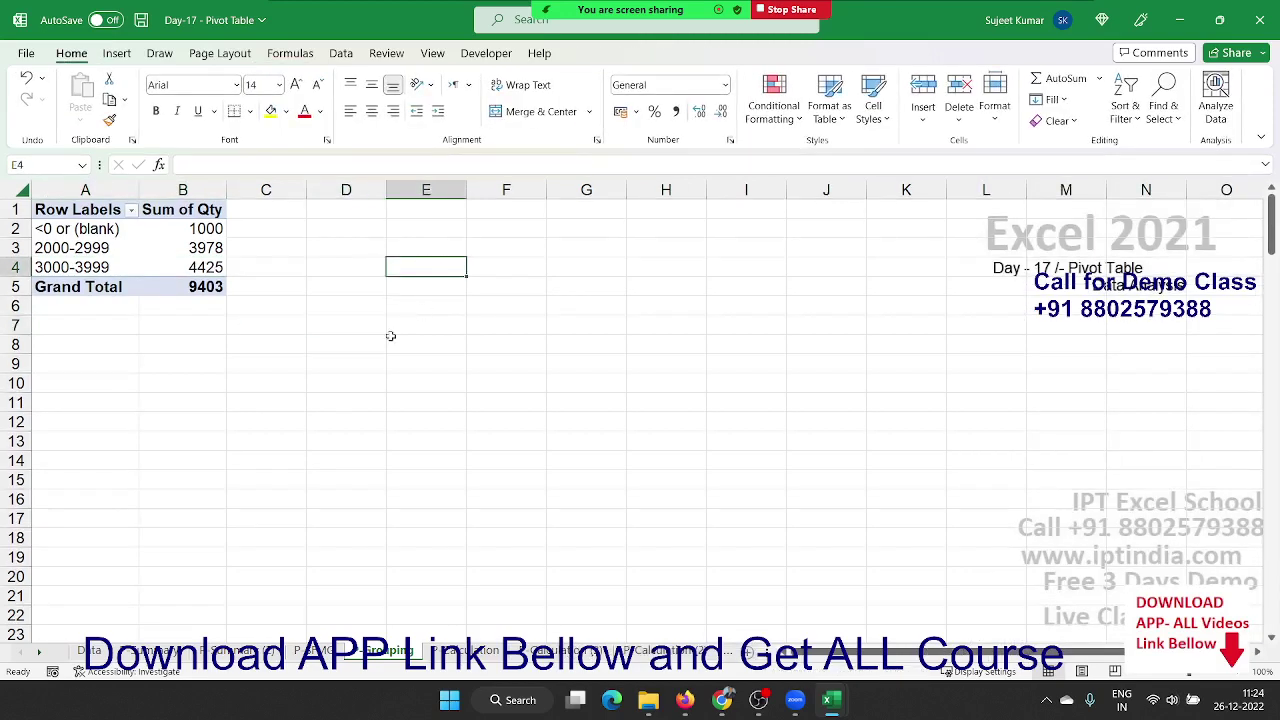
- Start a new PivotTable from the Data sheet table with location P Grouping!E2
click(89, 651)
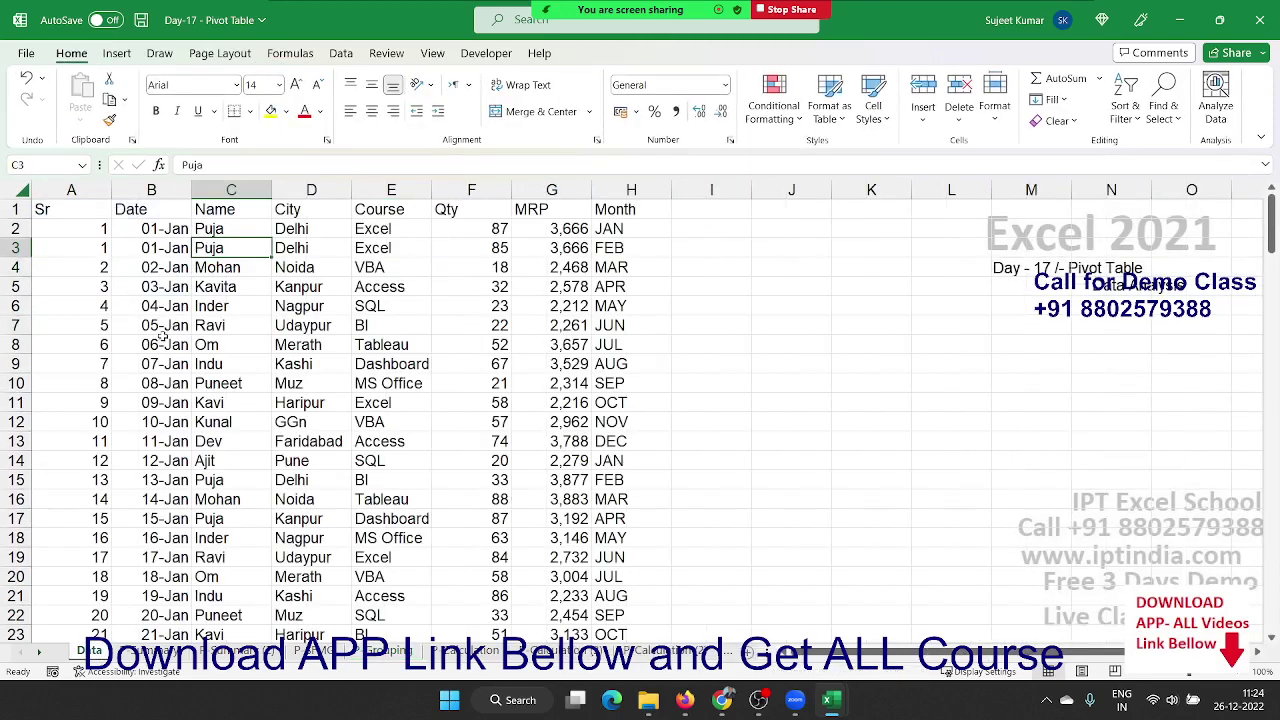
click(75, 215)
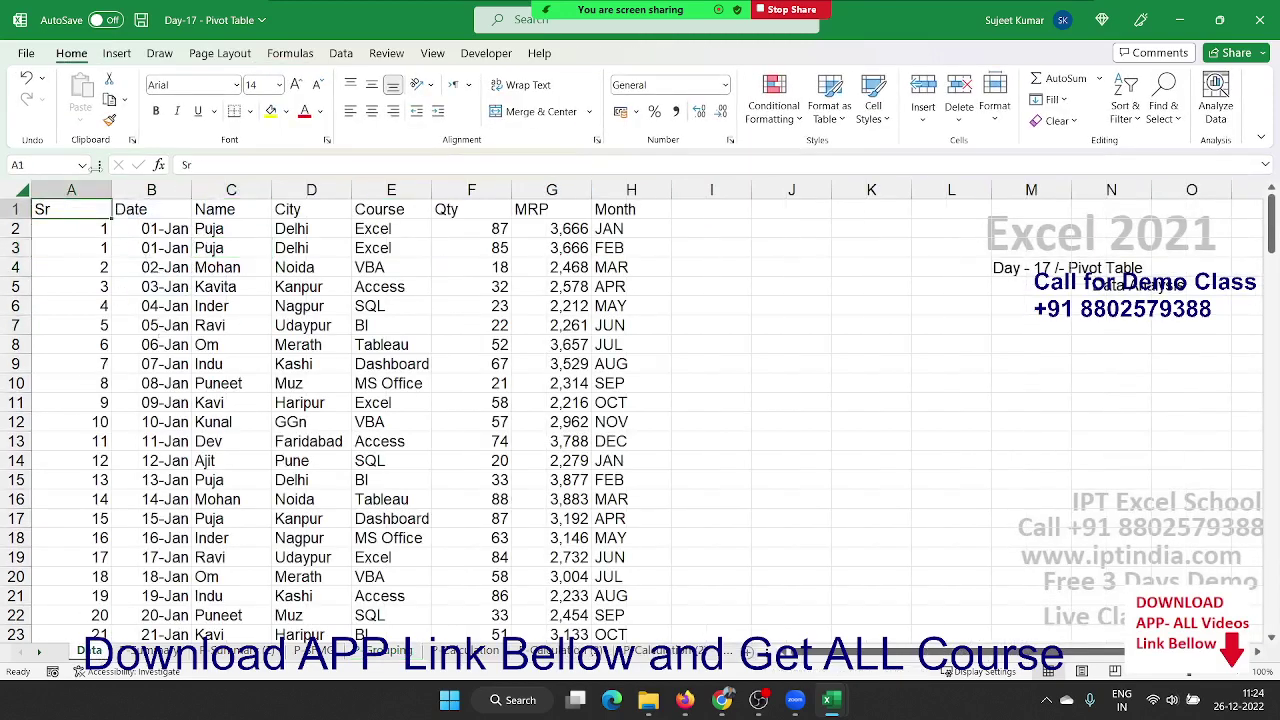
click(116, 56)
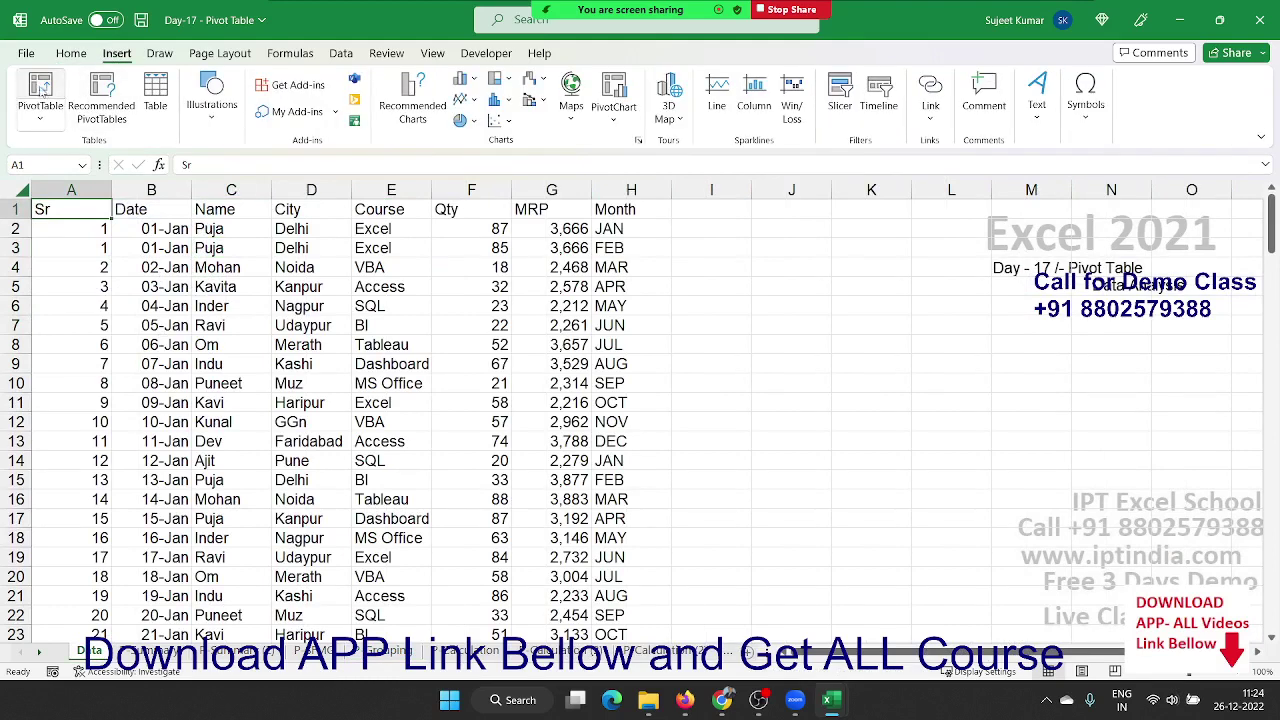
click(42, 88)
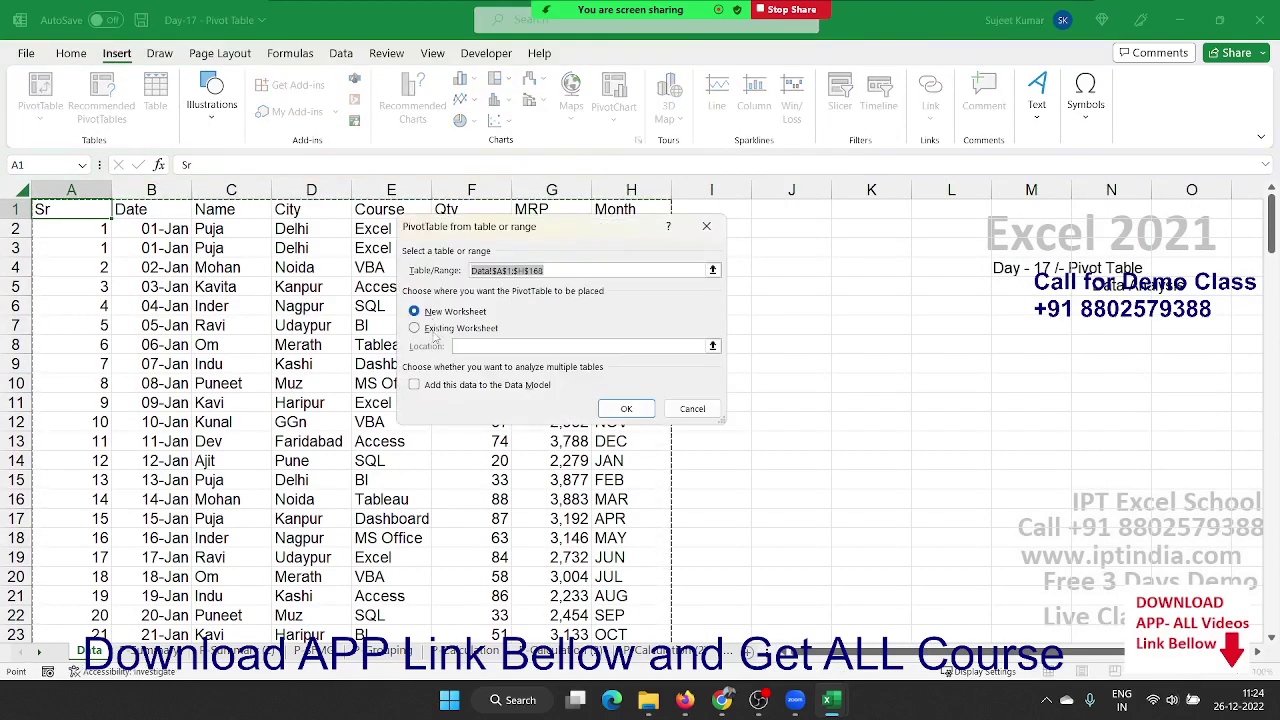
click(414, 328)
click(390, 650)
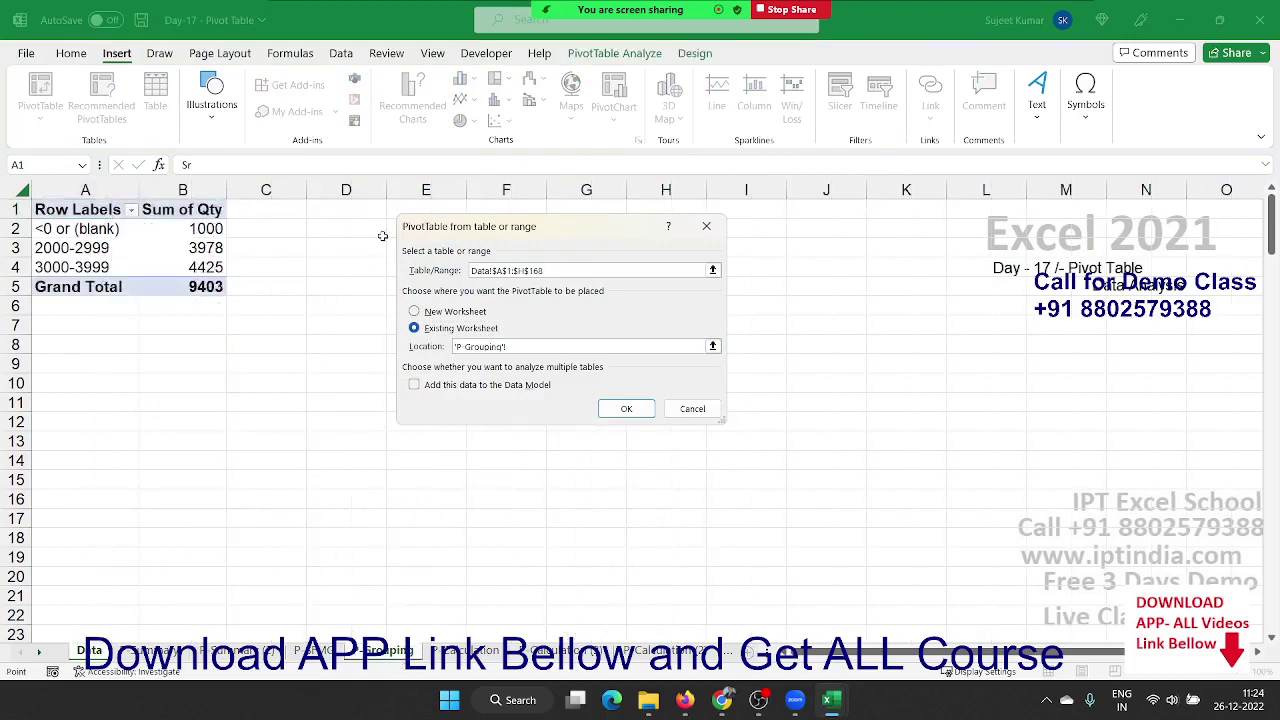
click(390, 232)
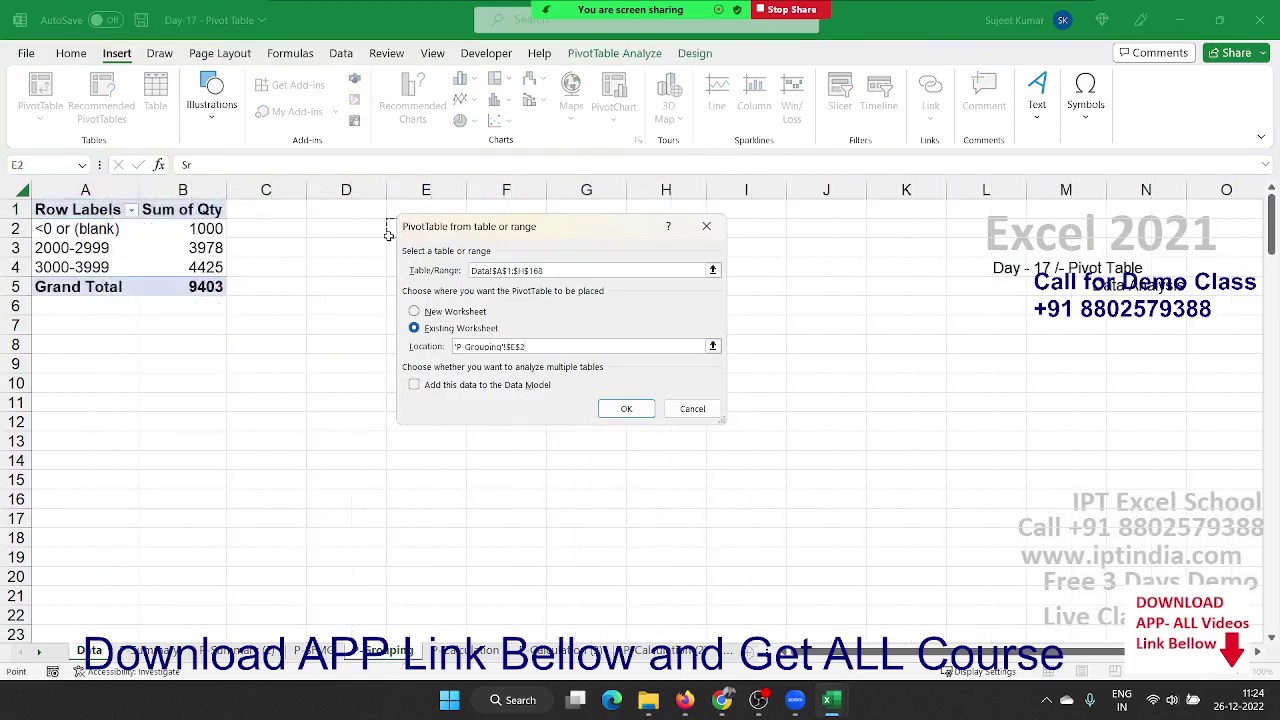
- Create the pivot at E2 with Date in Rows and Sum of Qty in Values
click(610, 408)
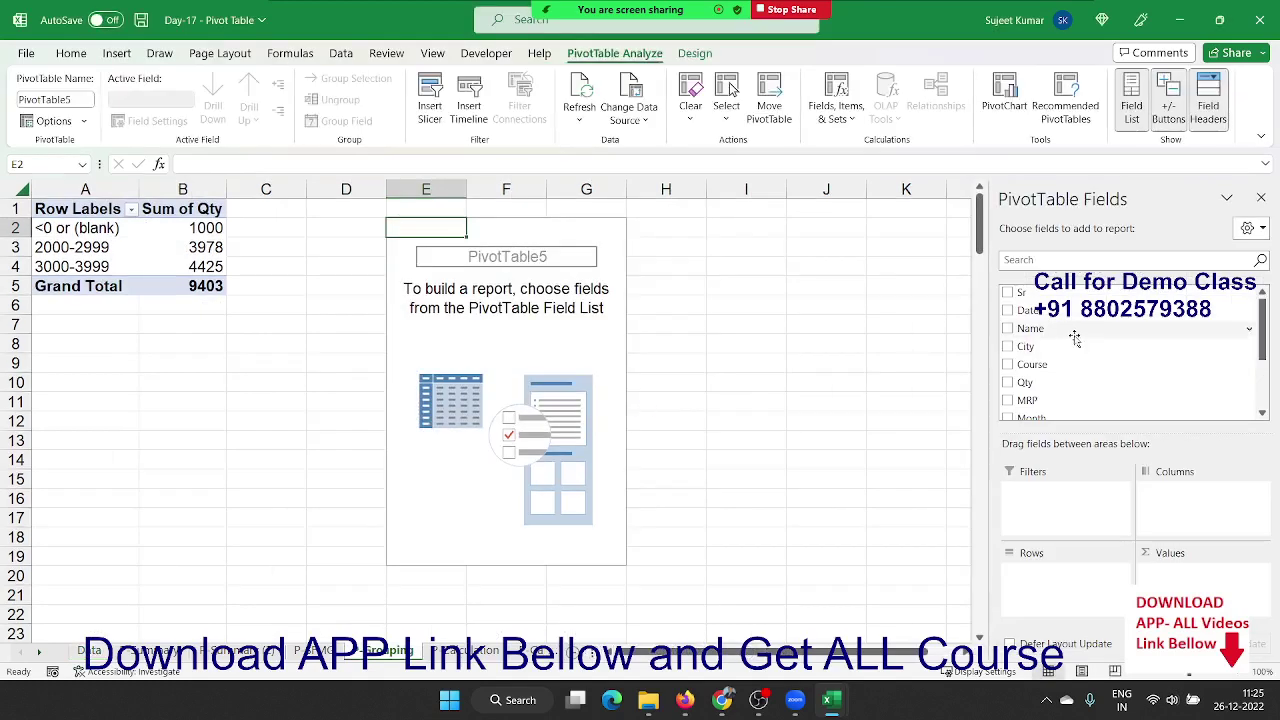
mouse_move(1090, 311)
mouse_down()
mouse_move(1110, 335)
mouse_move(1085, 605)
mouse_up()
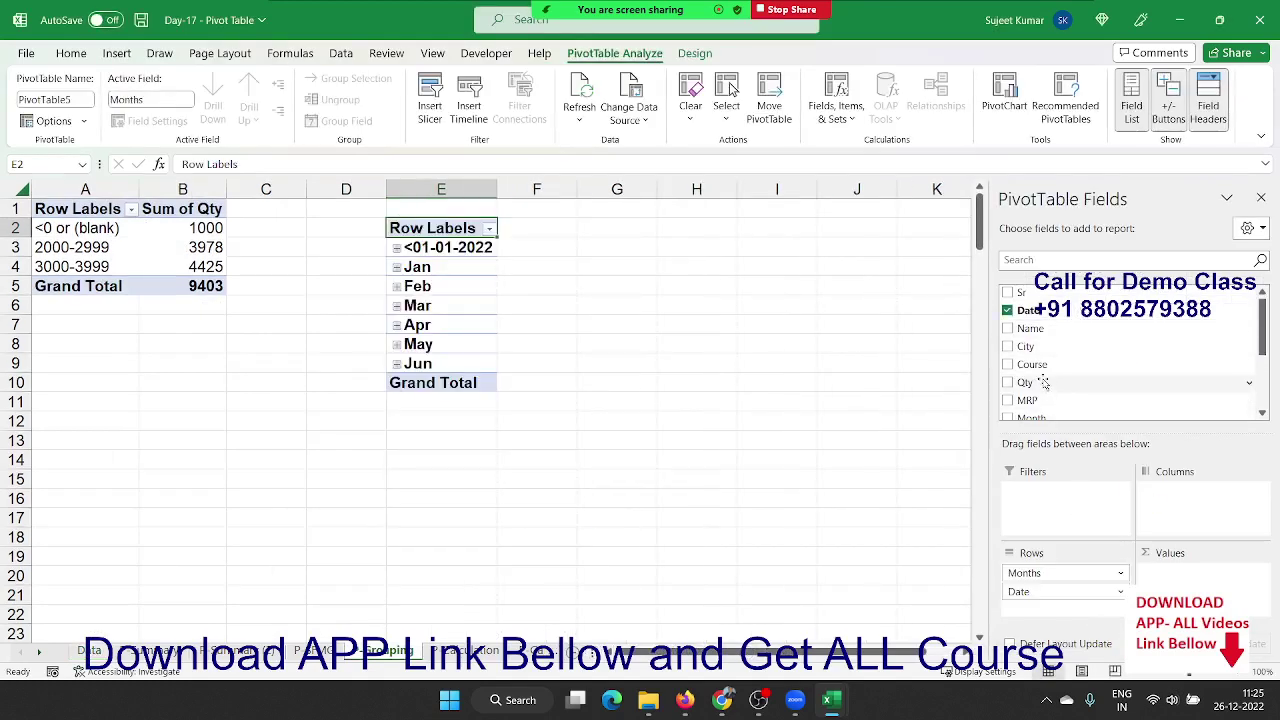
drag(1043, 386, 1190, 578)
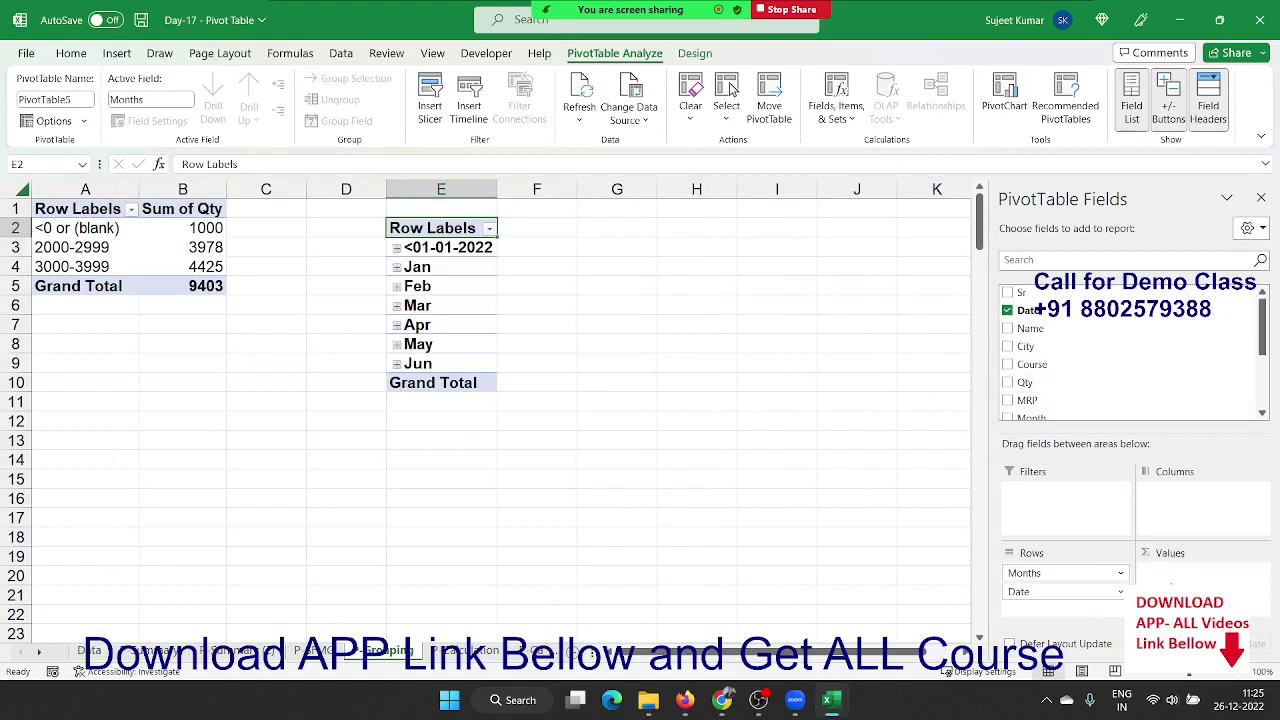
- Group the Date rows by Months only, giving Jan through Jun totals
right_click(425, 307)
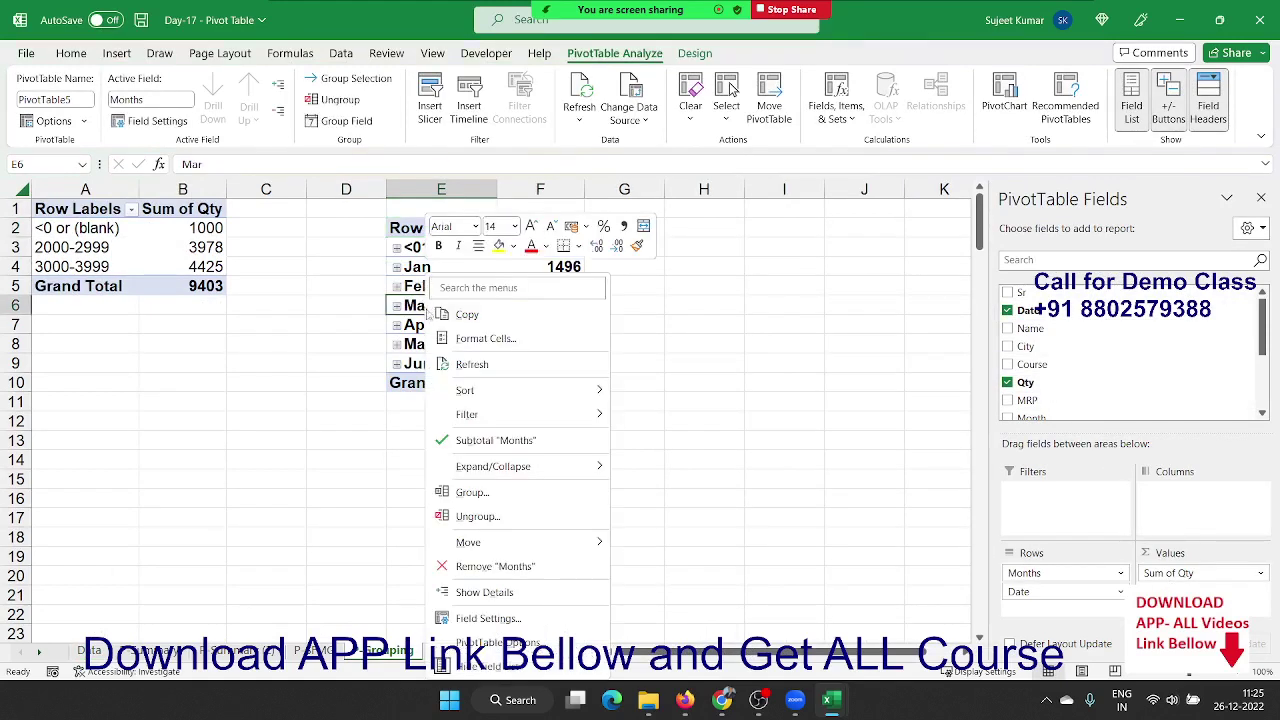
click(478, 493)
click(390, 516)
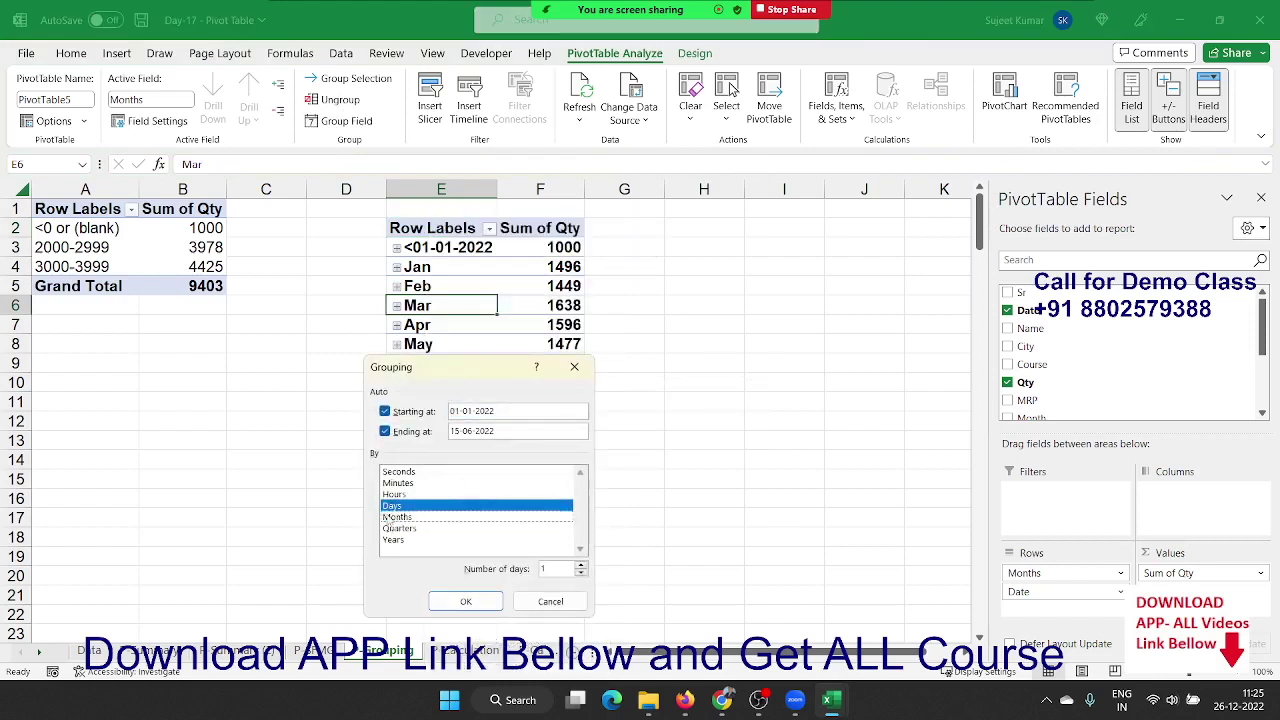
click(390, 505)
click(392, 516)
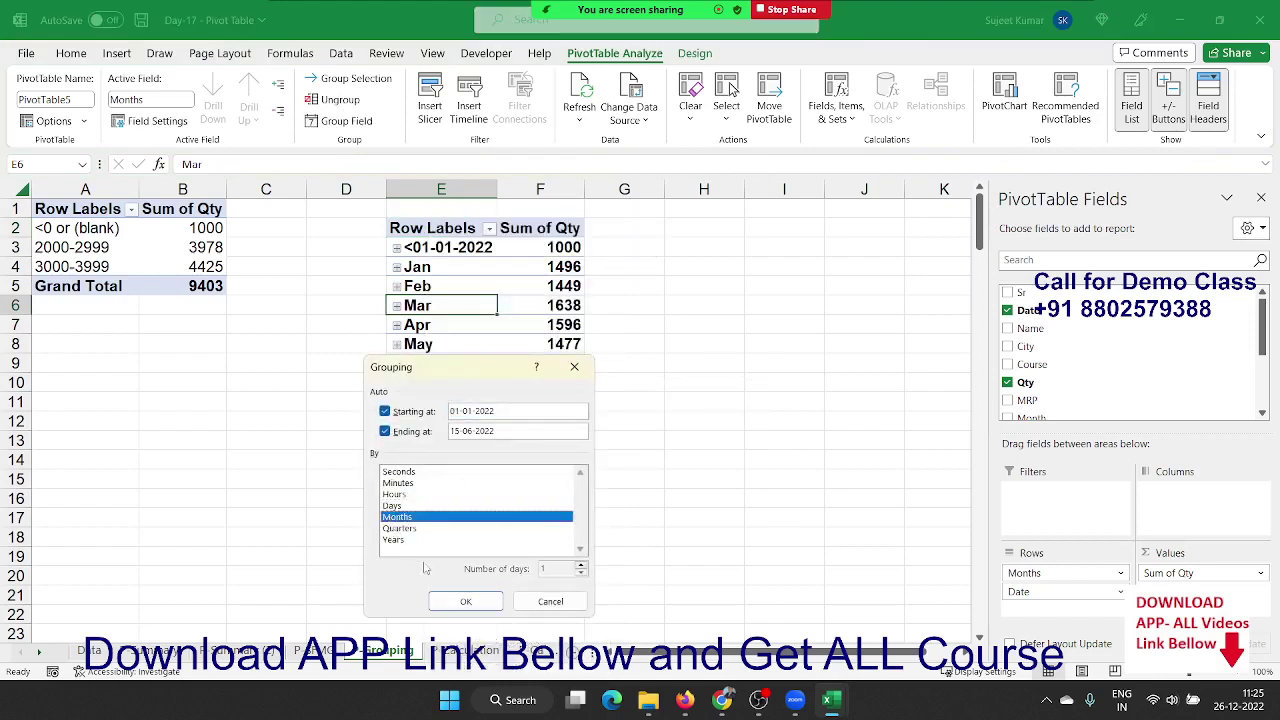
click(455, 600)
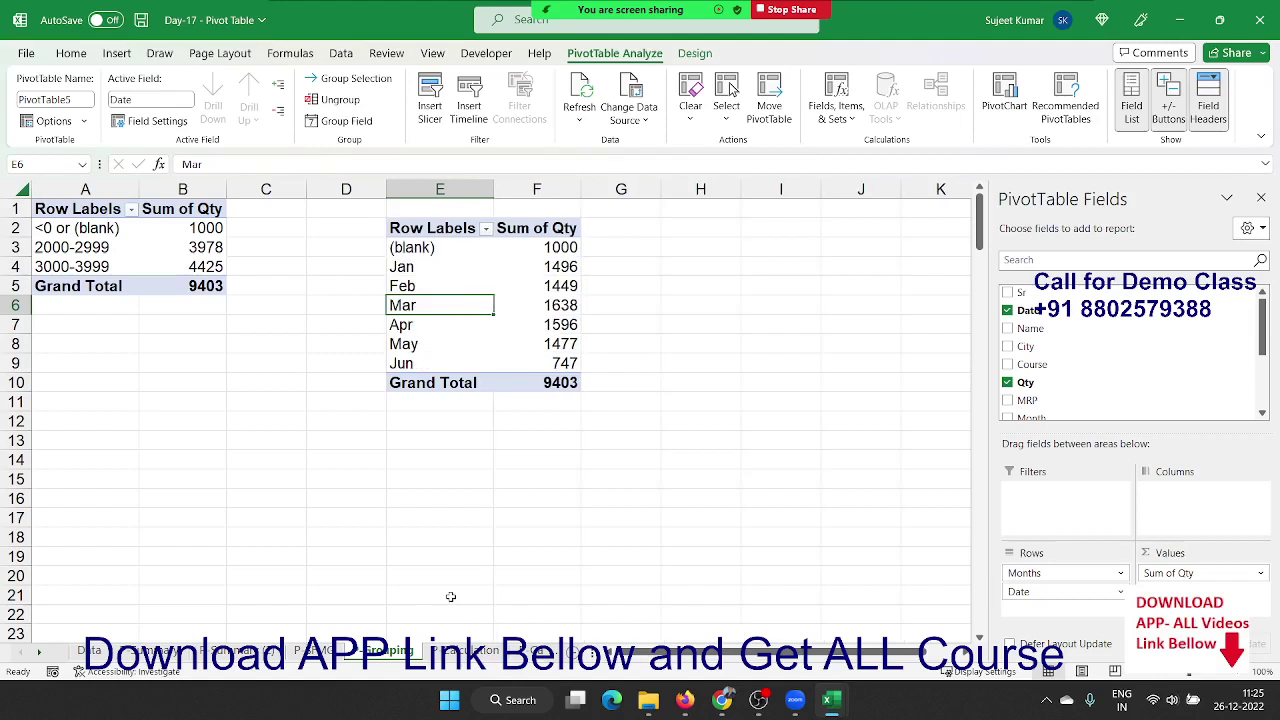
- Regroup the Date pivot by Years and Months, so 2022 totals 8403 across Jan–Jun
right_click(442, 307)
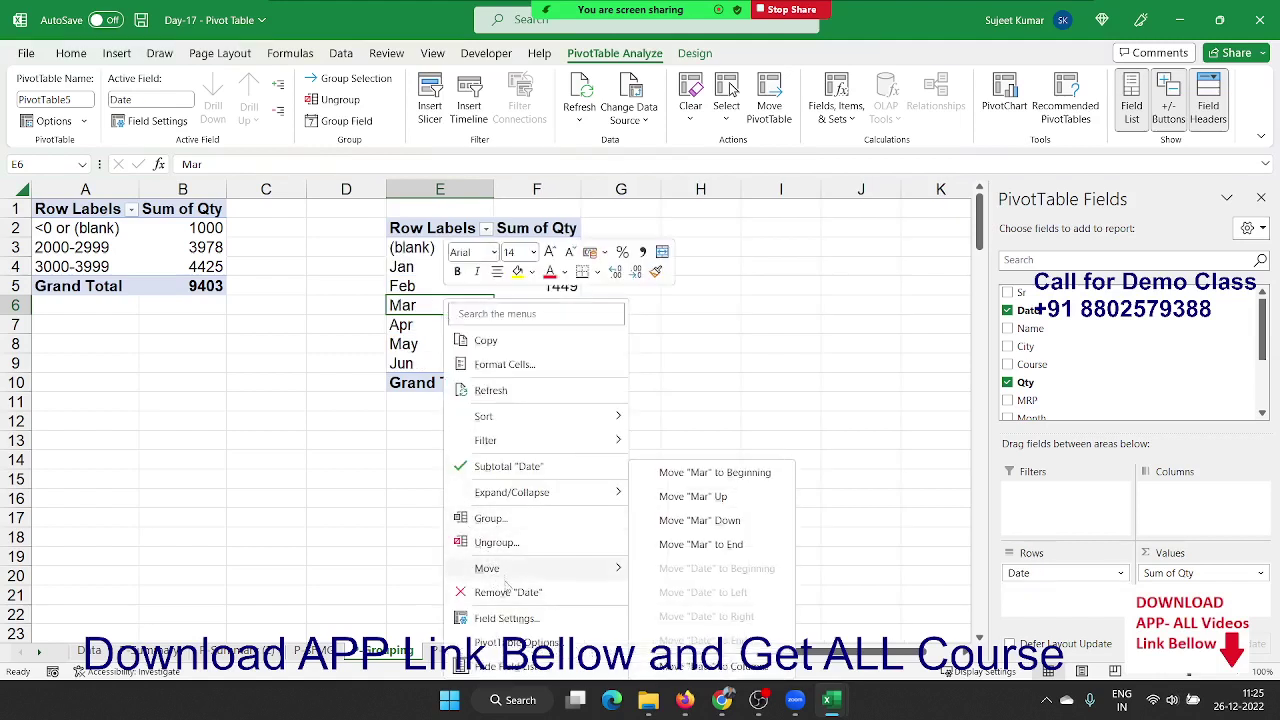
click(492, 518)
drag(434, 385, 672, 268)
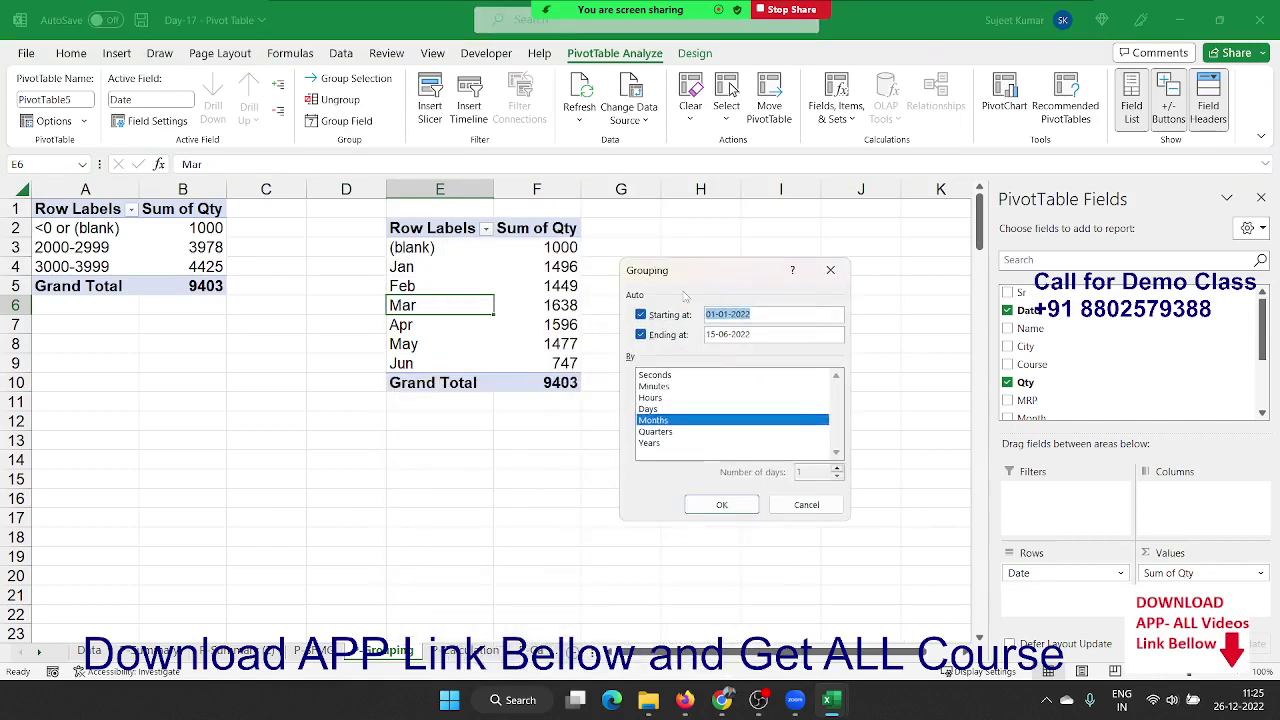
click(653, 432)
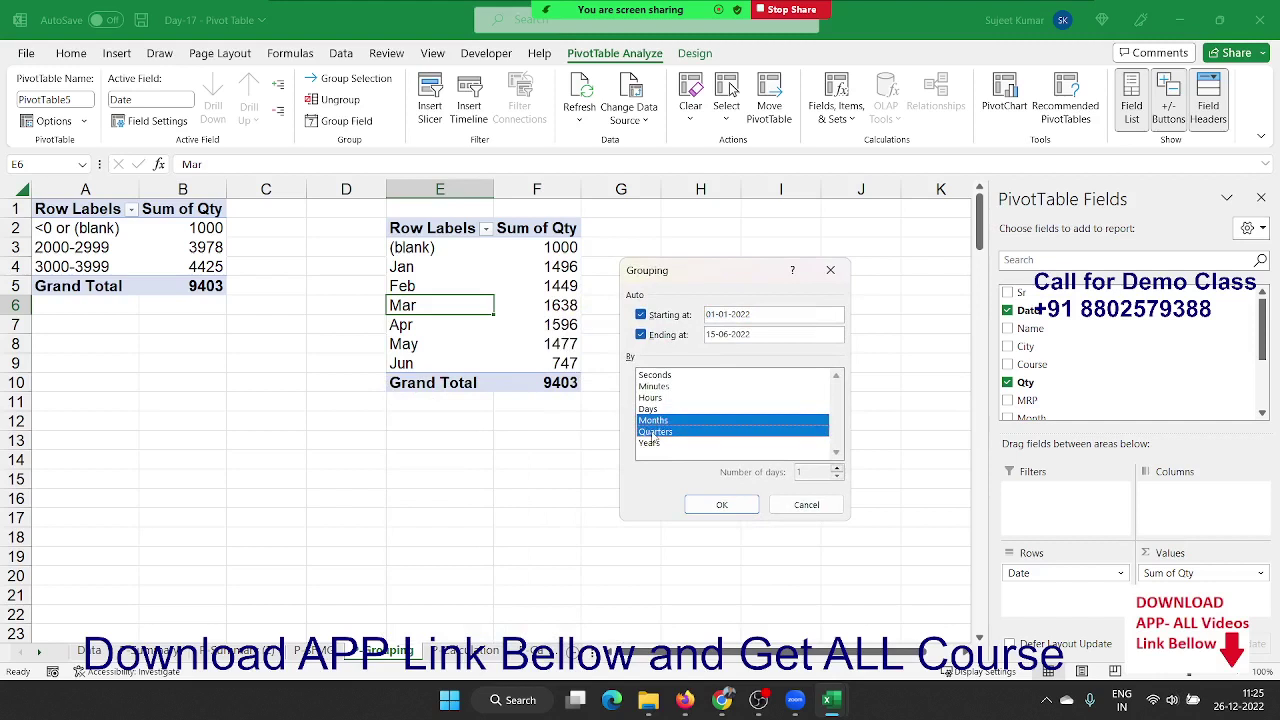
click(652, 432)
click(651, 421)
click(651, 432)
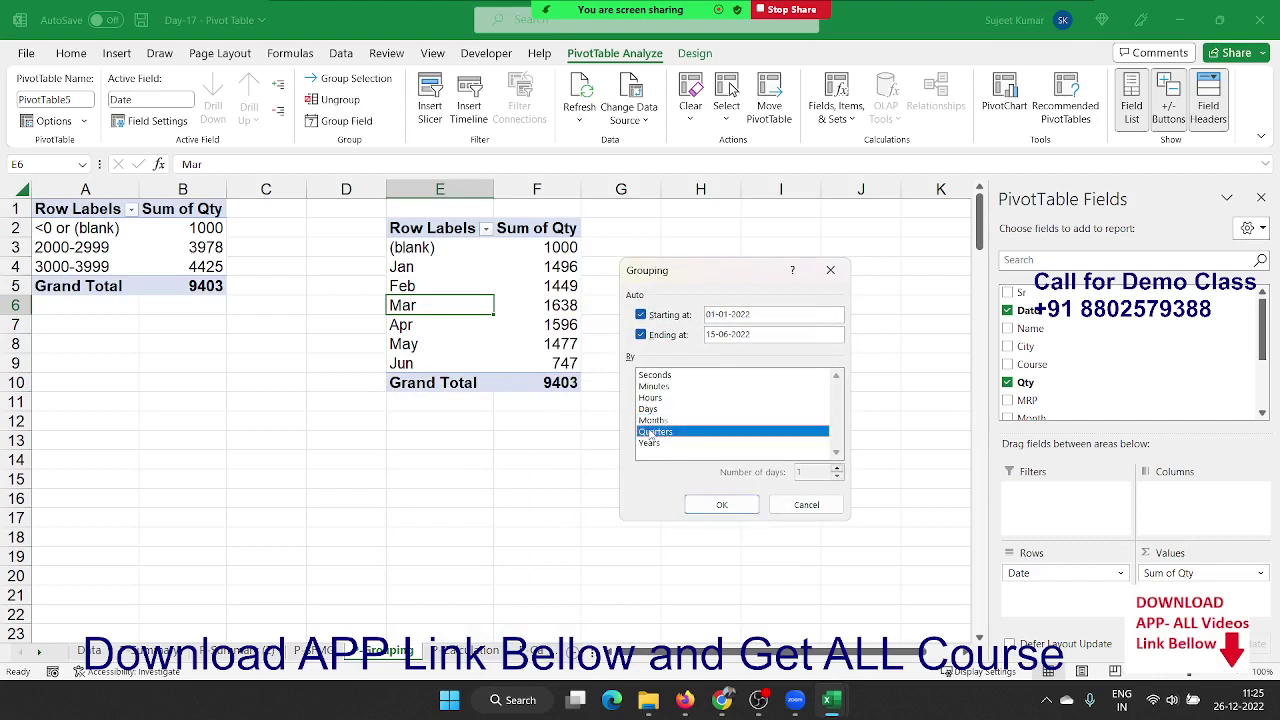
click(648, 443)
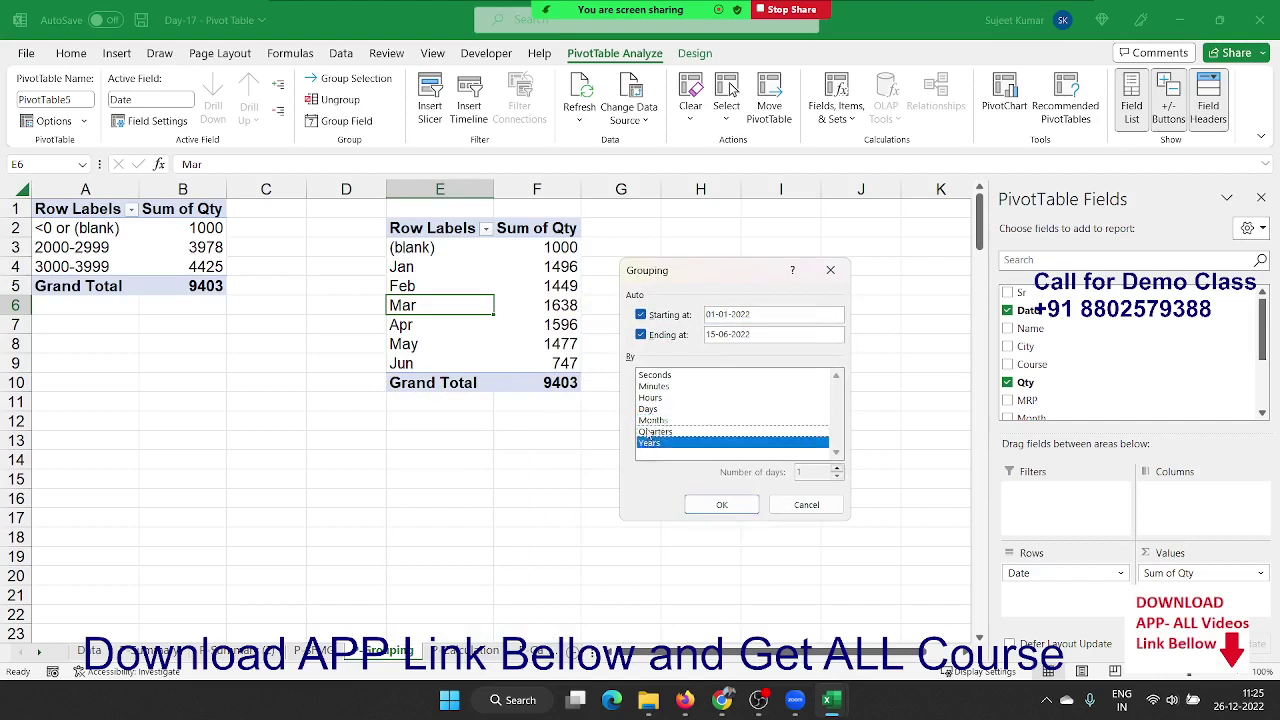
click(651, 421)
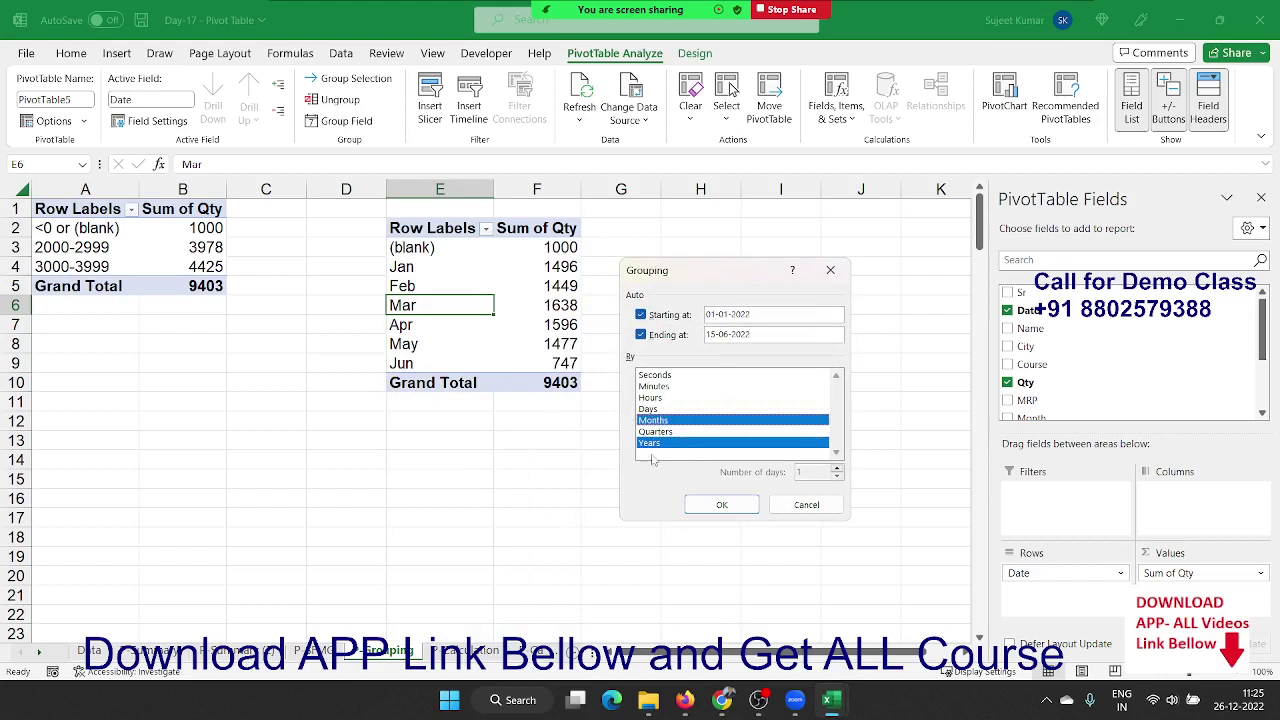
click(695, 505)
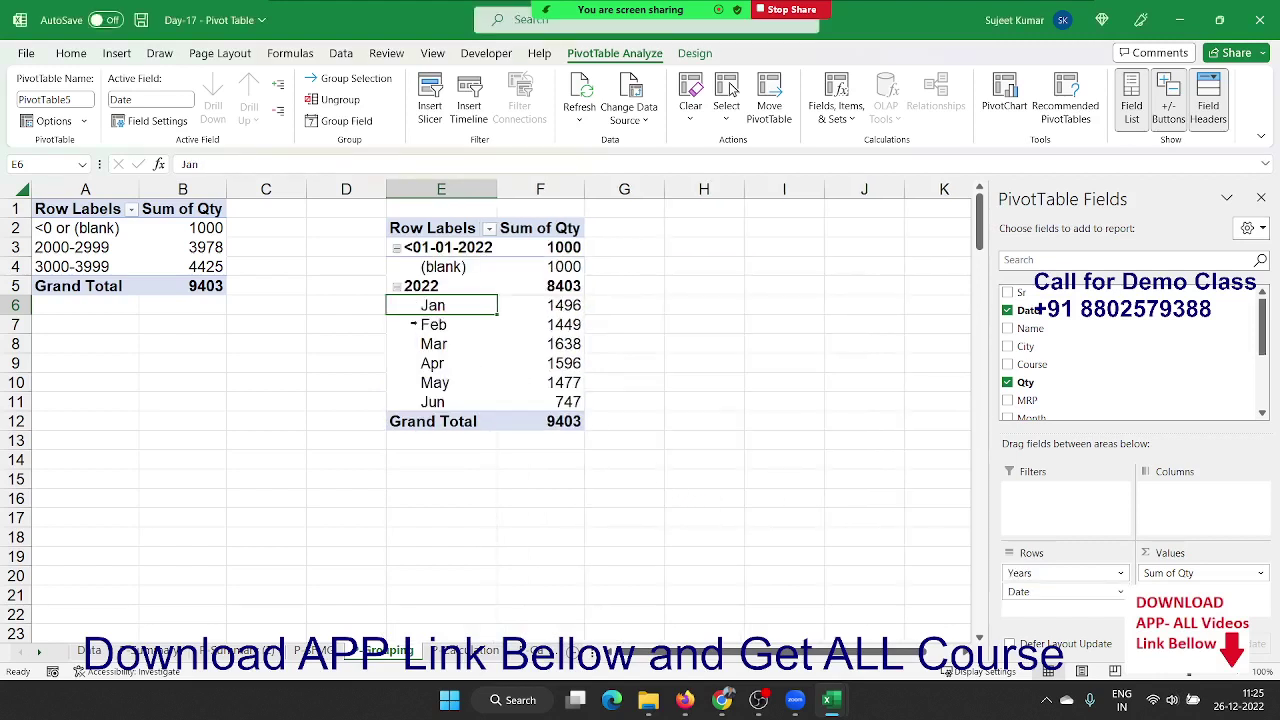
- Regroup the dates by Days only in 15-day ranges from 01-01-2022, giving totals like 824 and 660
right_click(432, 307)
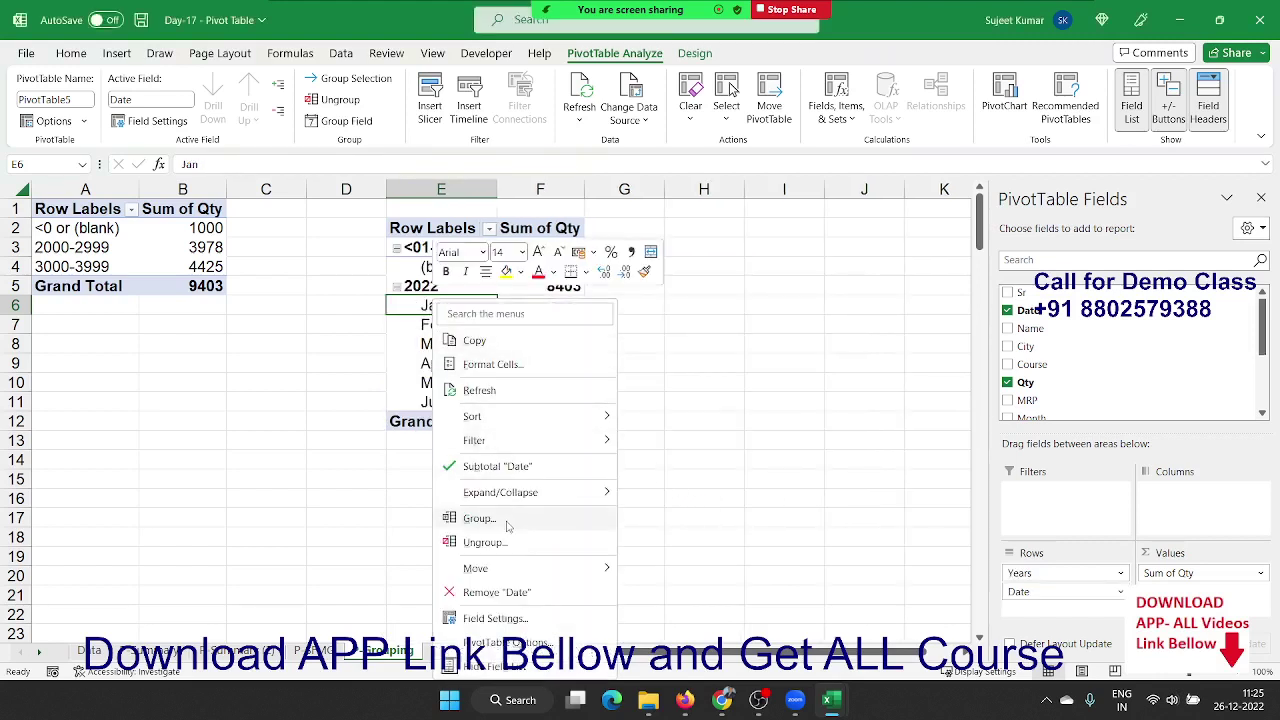
key(Escape)
drag(473, 397, 761, 280)
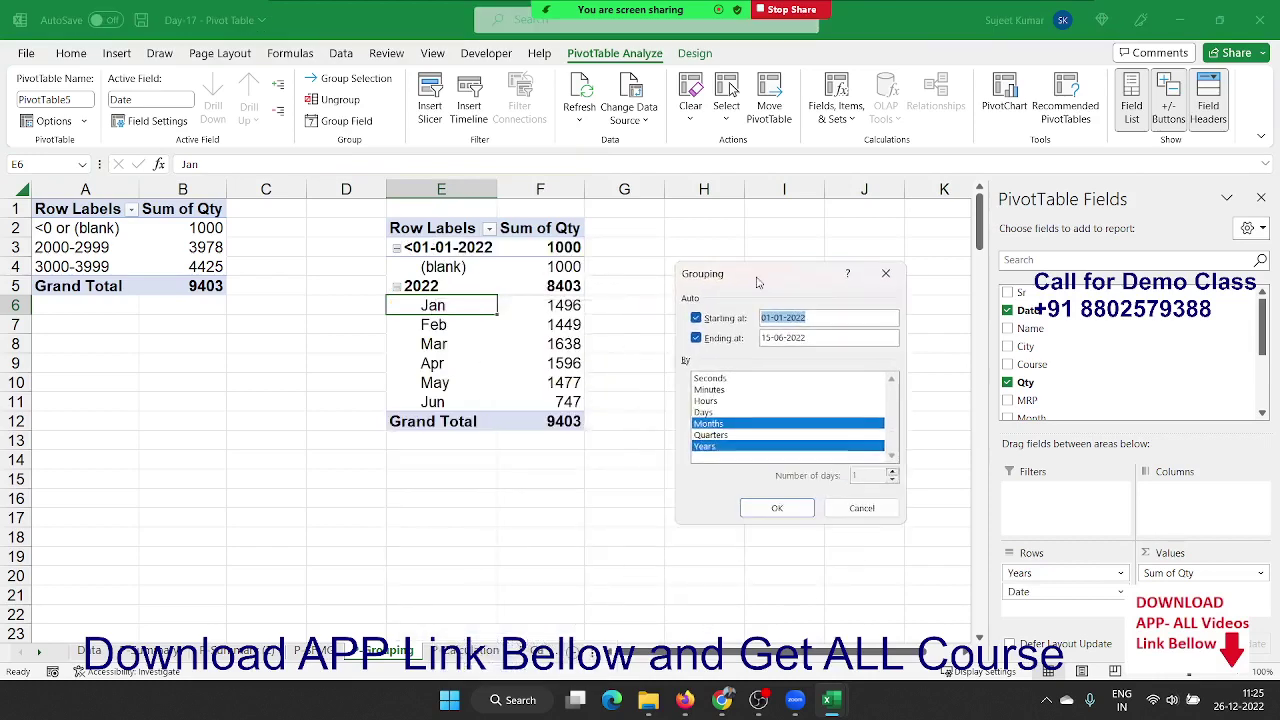
click(757, 443)
click(755, 433)
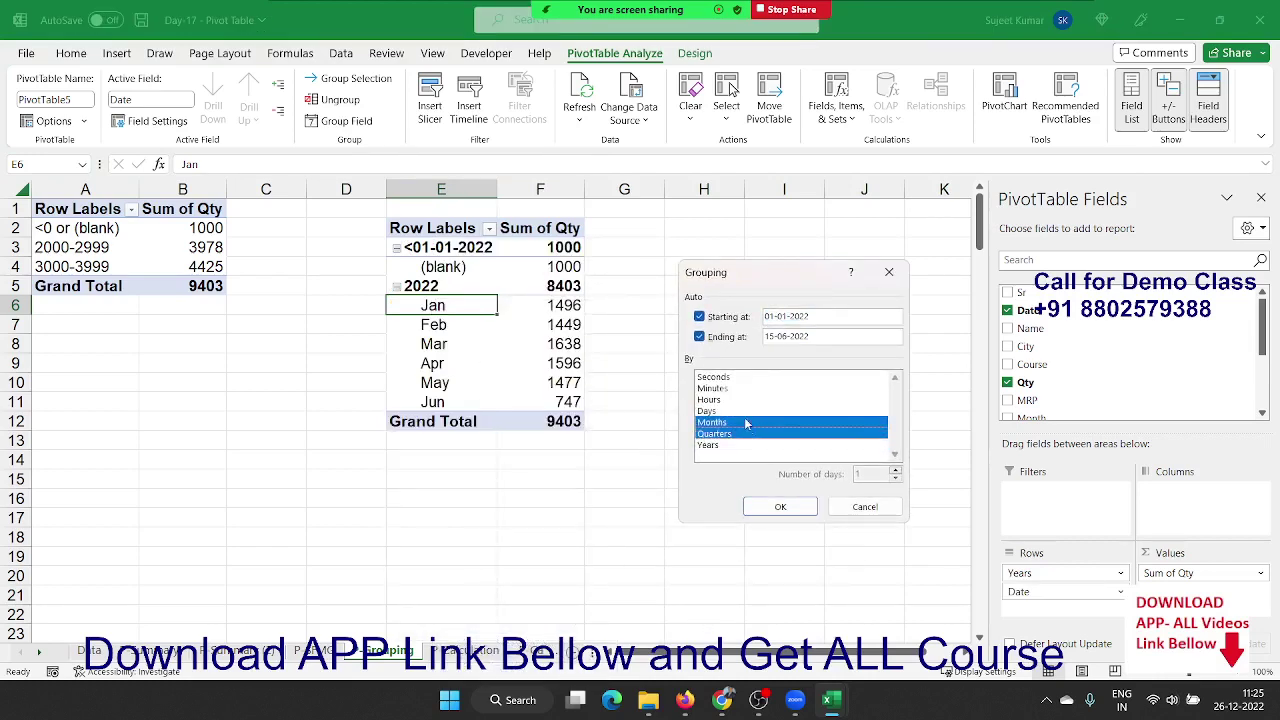
click(735, 412)
click(735, 423)
click(738, 434)
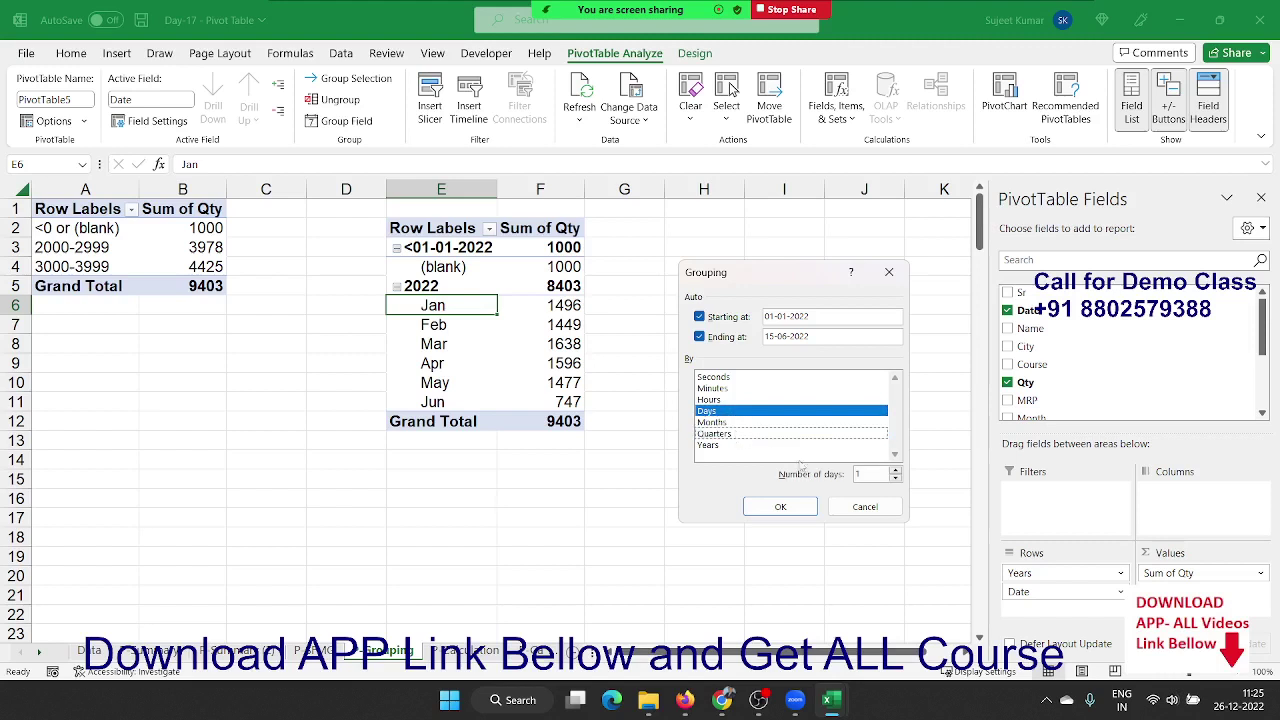
click(872, 473)
text(5)
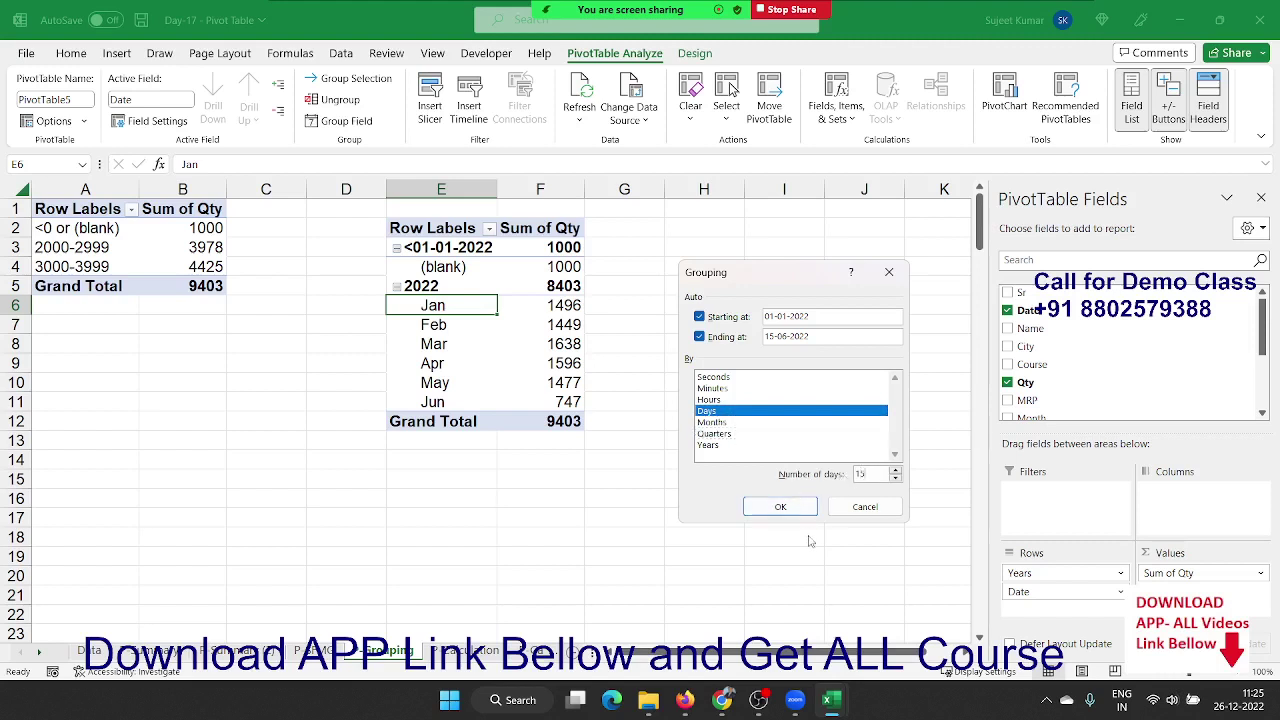
click(795, 510)
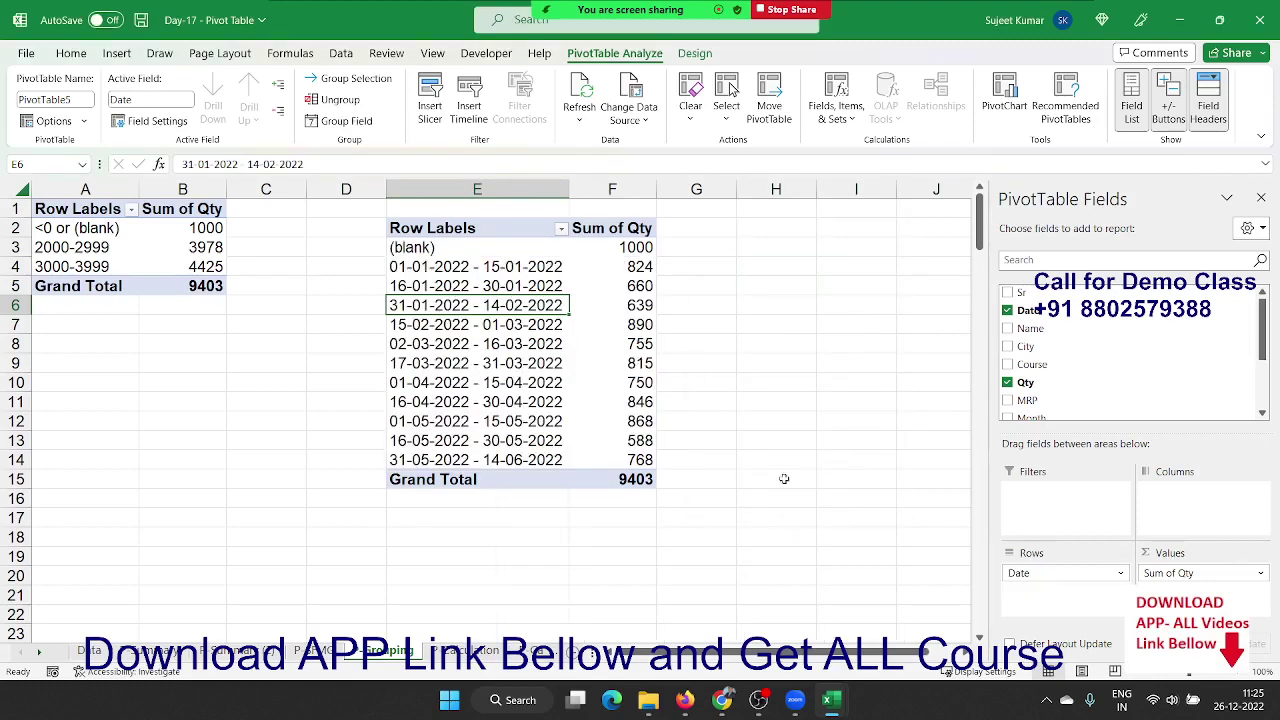
click(636, 289)
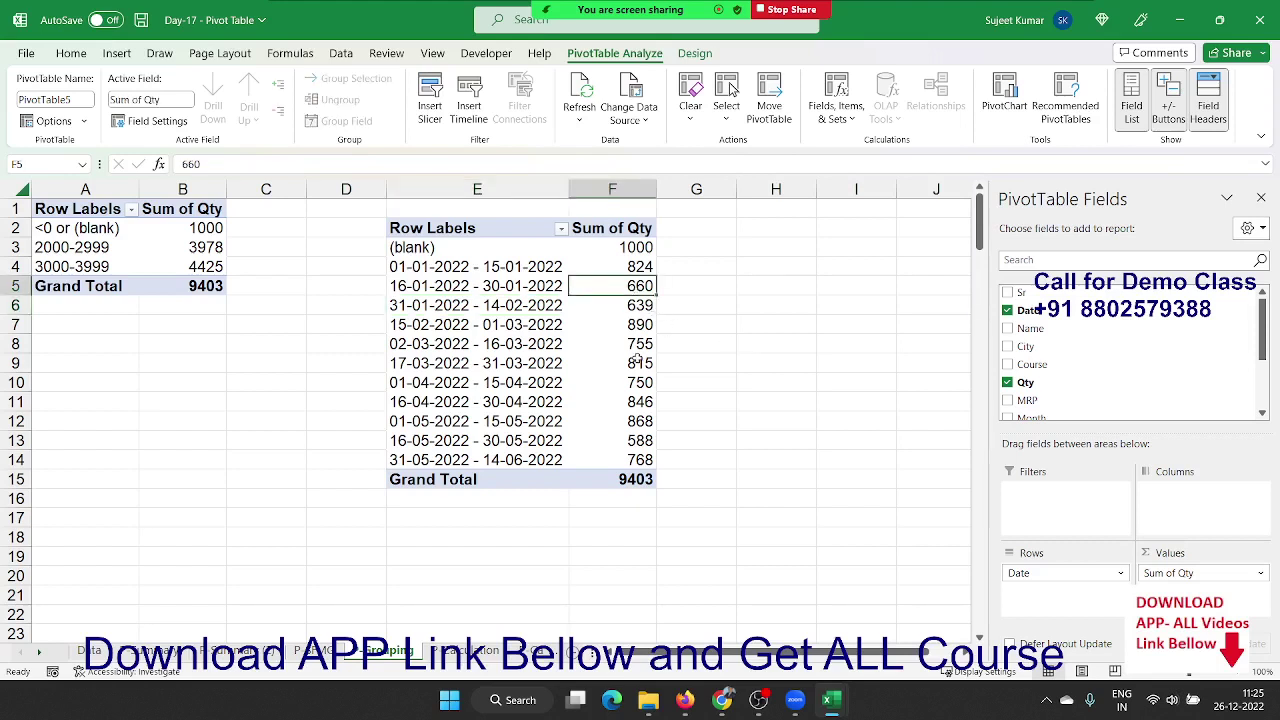
mouse_move(636, 363)
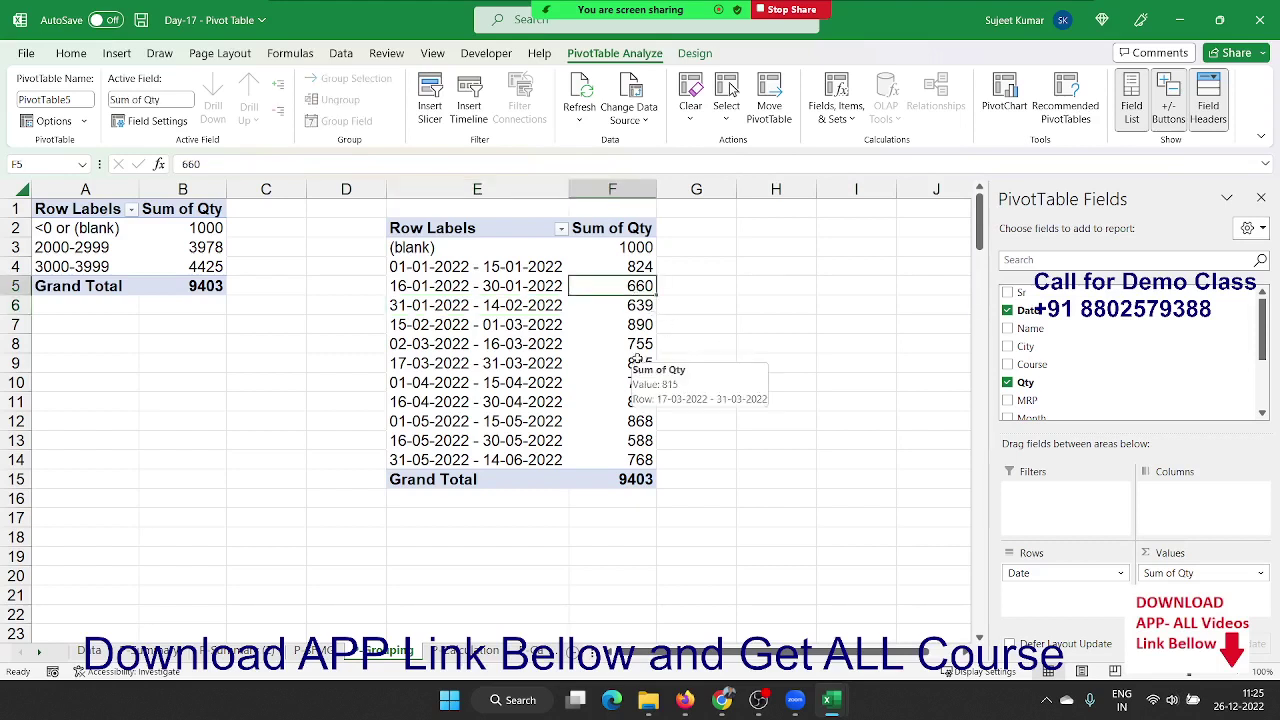
- Drill into the 660 total to list the 16-01-2022 - 30-01-2022 detail records on a new sheet
click(88, 636)
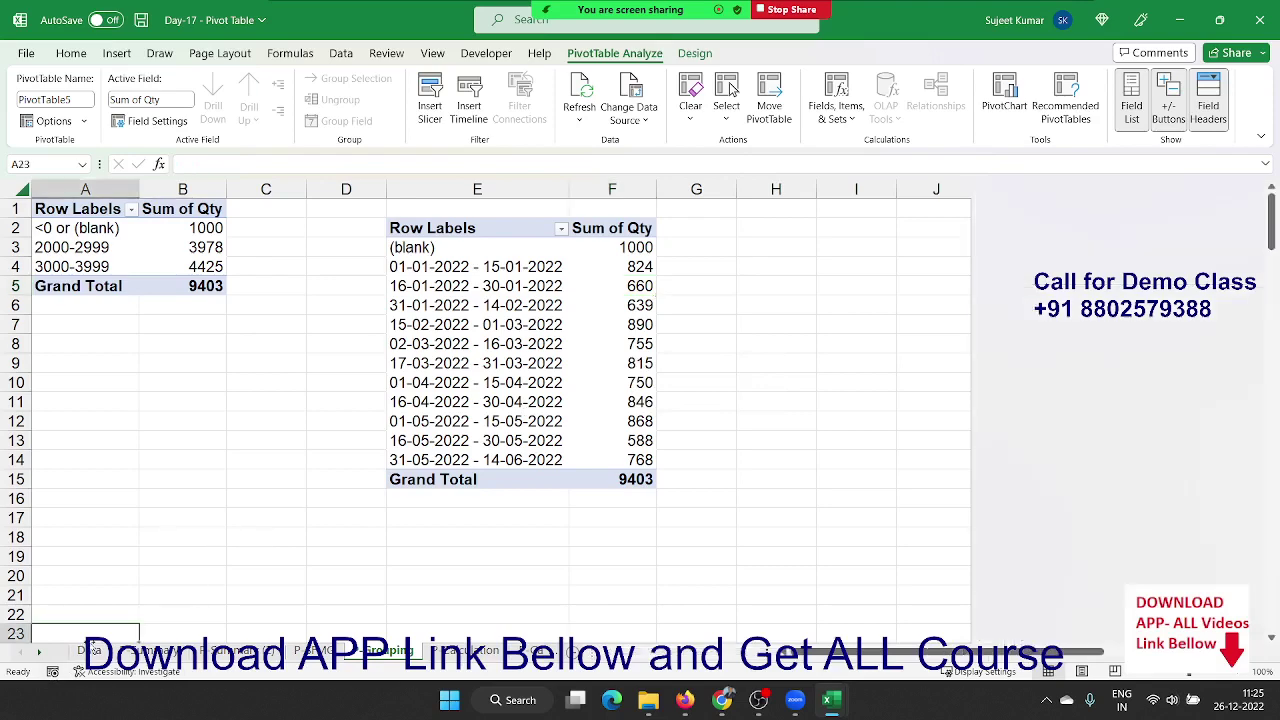
click(90, 651)
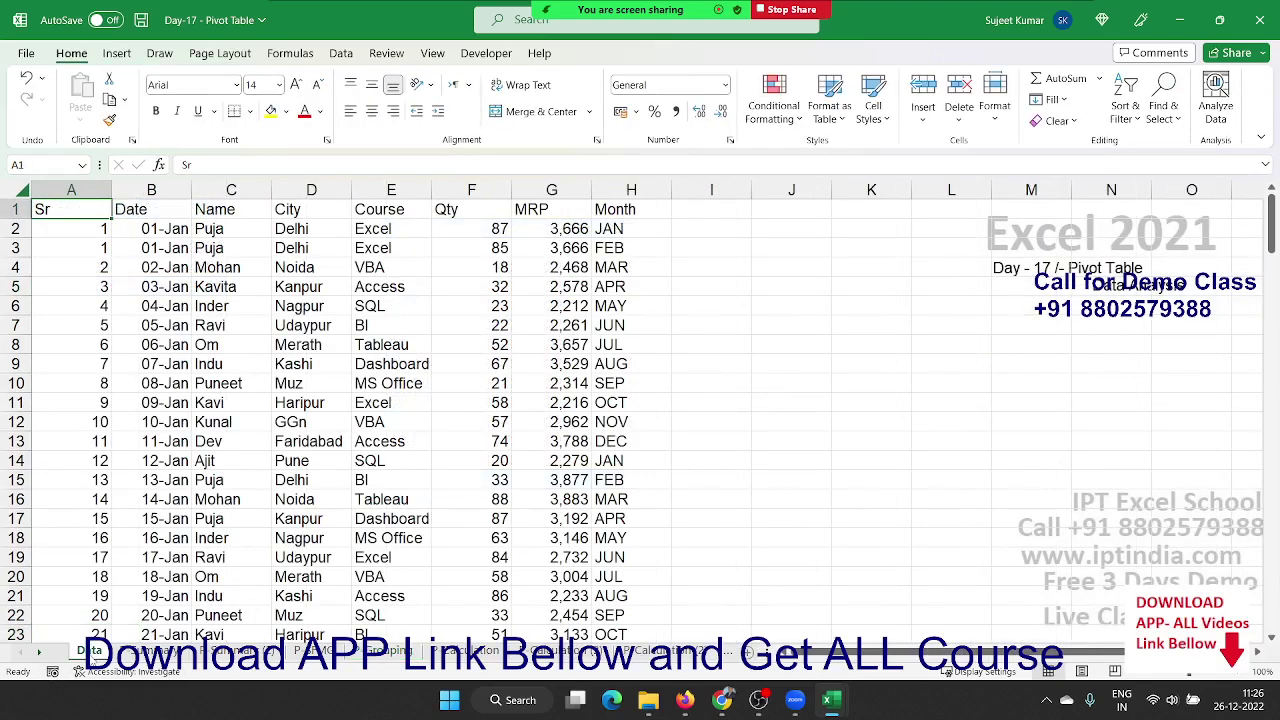
click(385, 652)
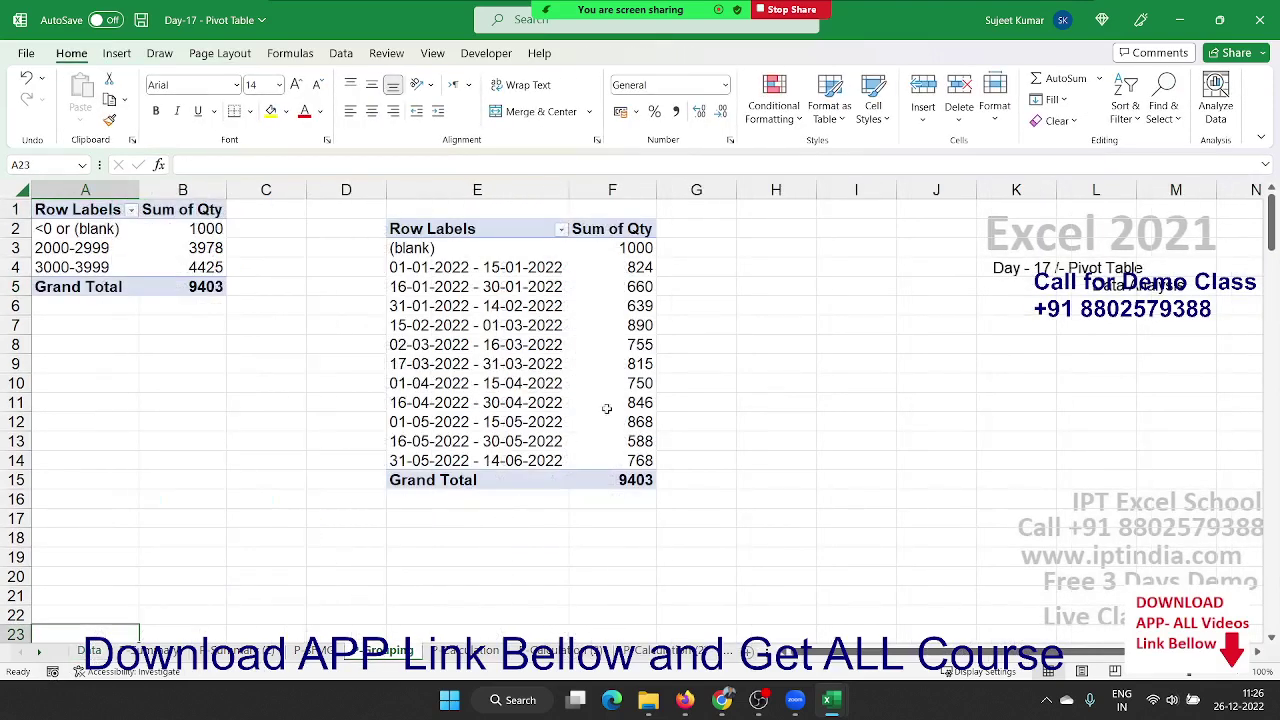
double_click(647, 286)
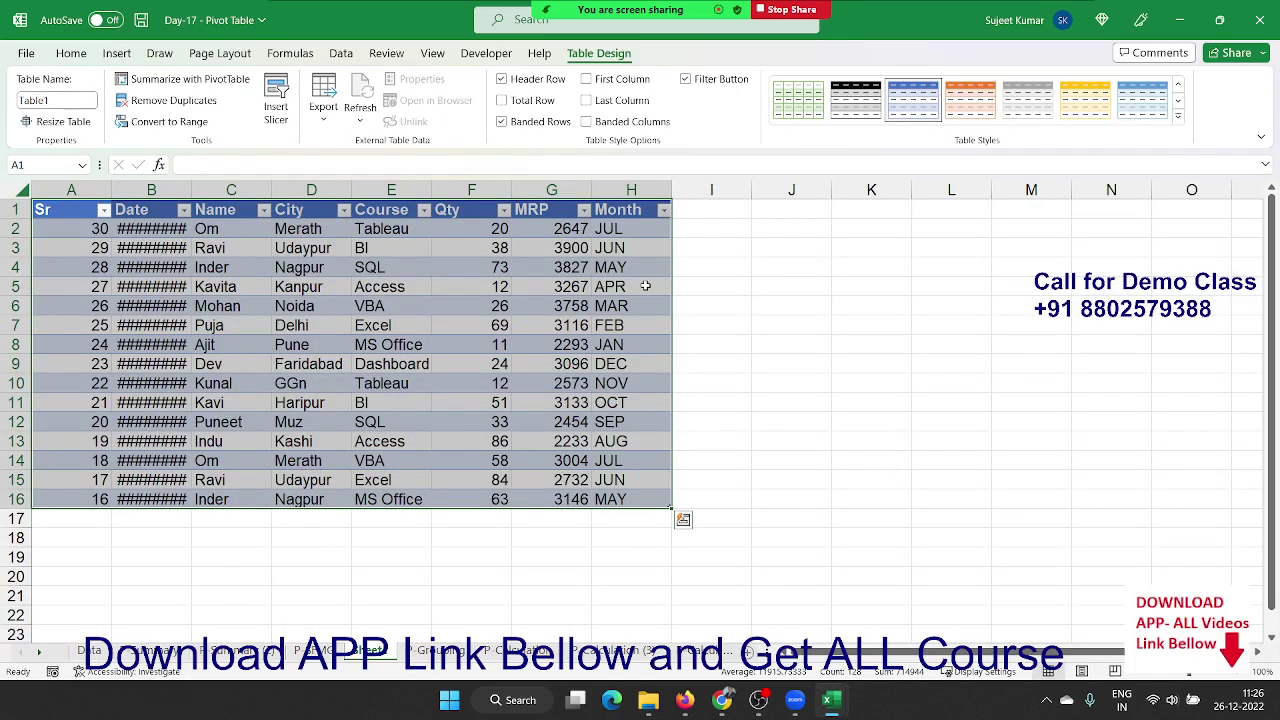
- Autofit the Date column so full dates like 30-01-2022 show, then review the records
double_click(191, 190)
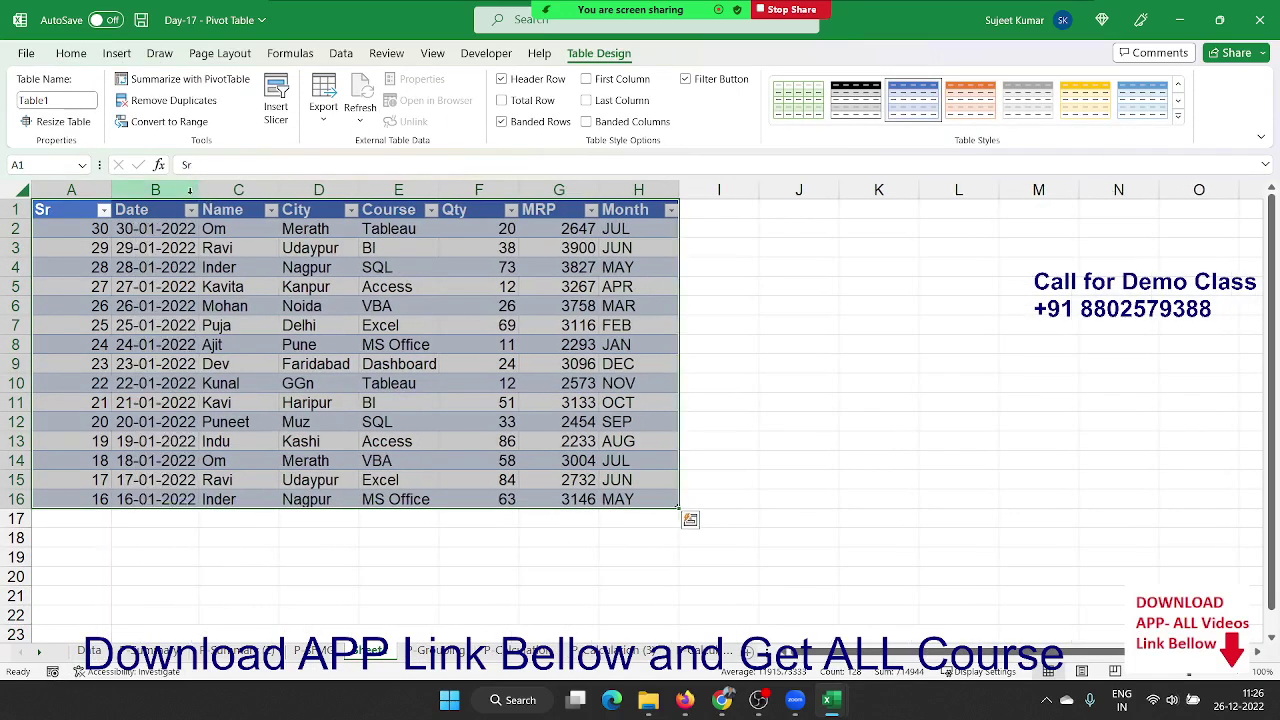
drag(150, 325, 588, 325)
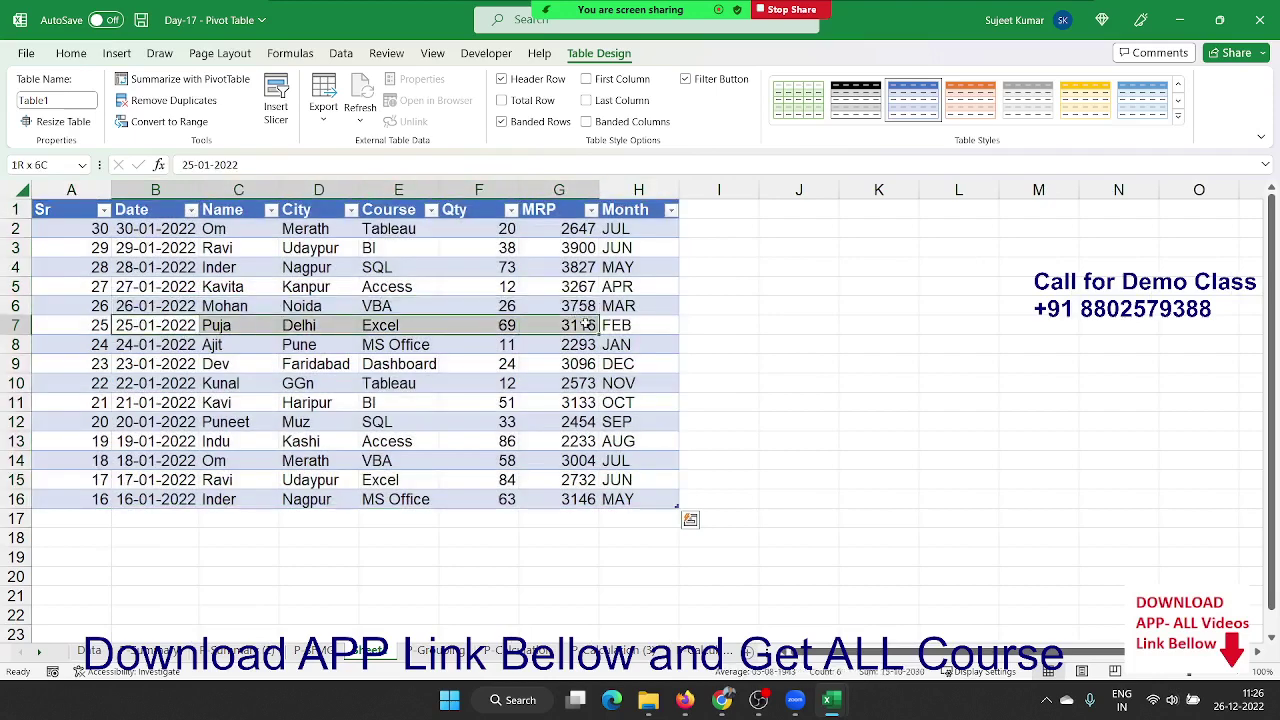
mouse_move(612, 325)
mouse_down()
mouse_move(297, 364)
mouse_move(46, 325)
mouse_up()
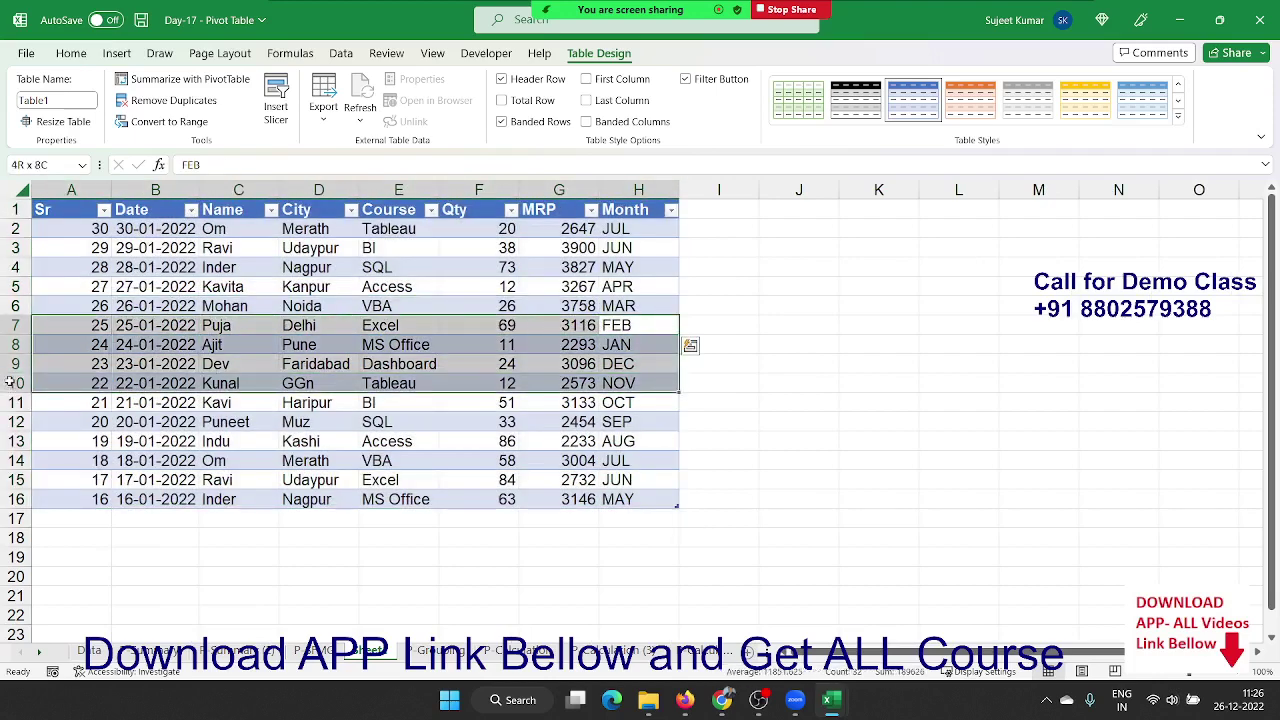
click(632, 284)
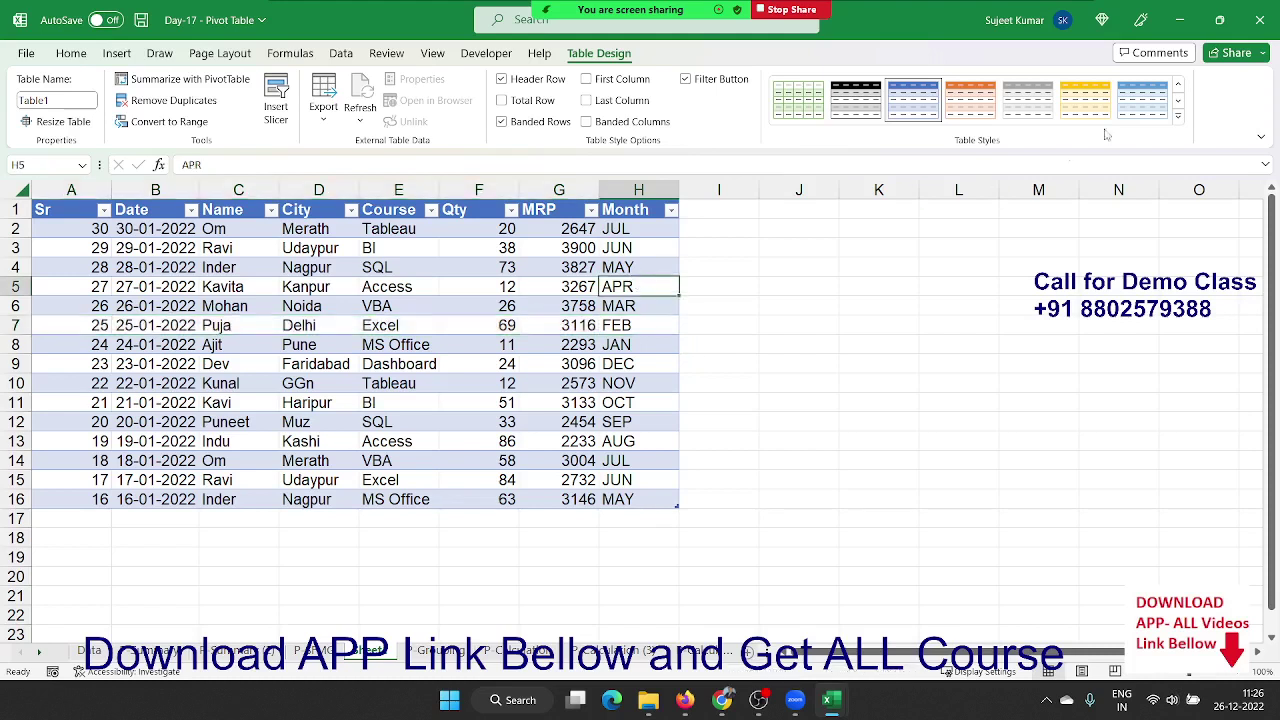
- Close the Day-17 - Pivot Table workbook without saving
click(1262, 12)
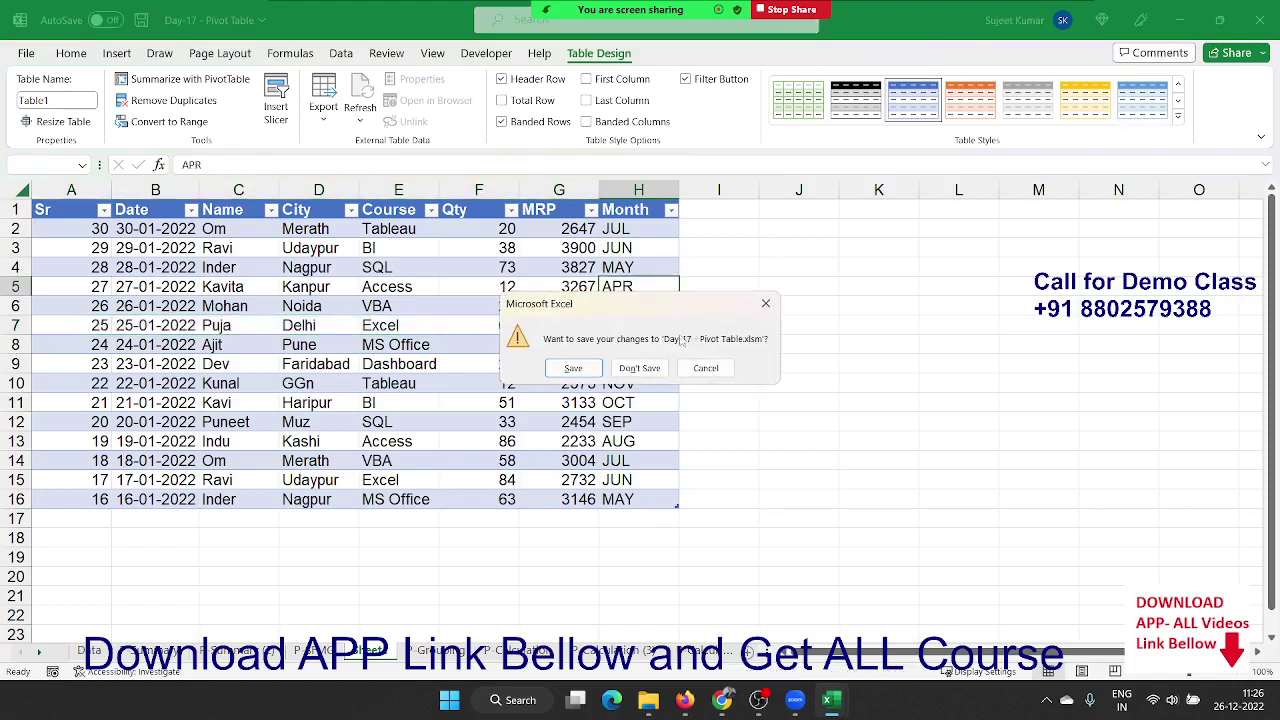
click(640, 368)
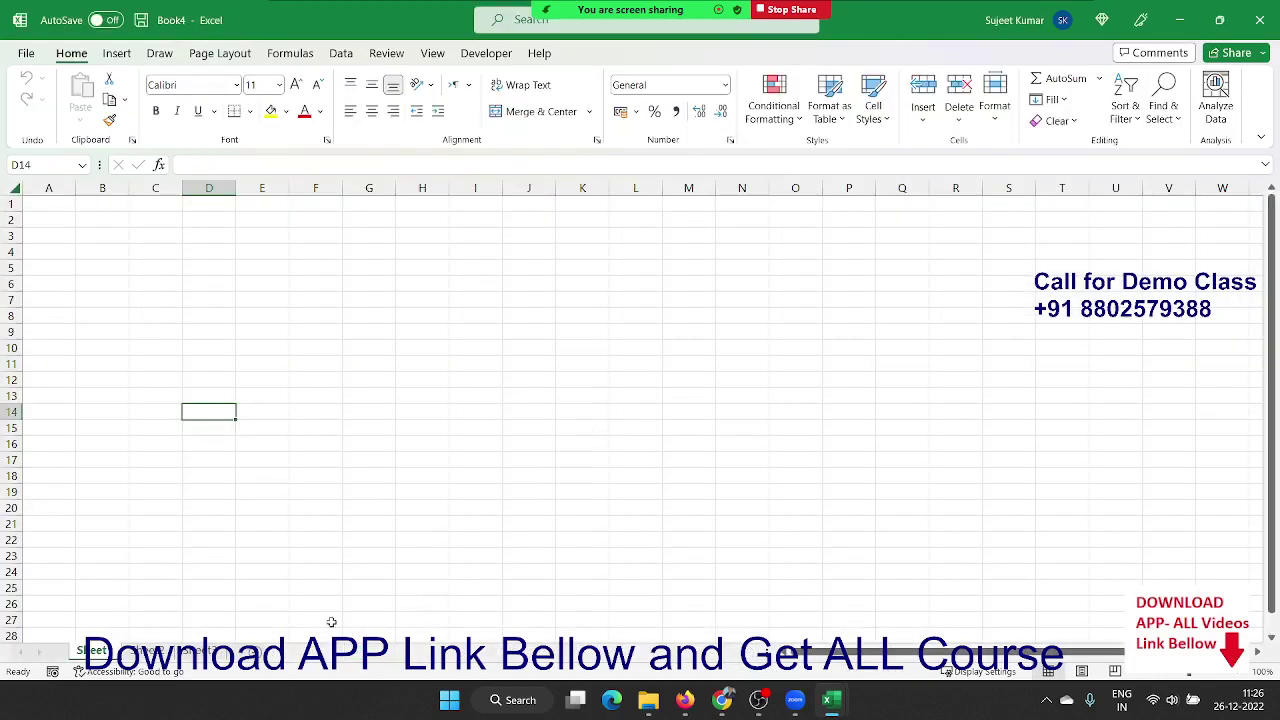
click(838, 712)
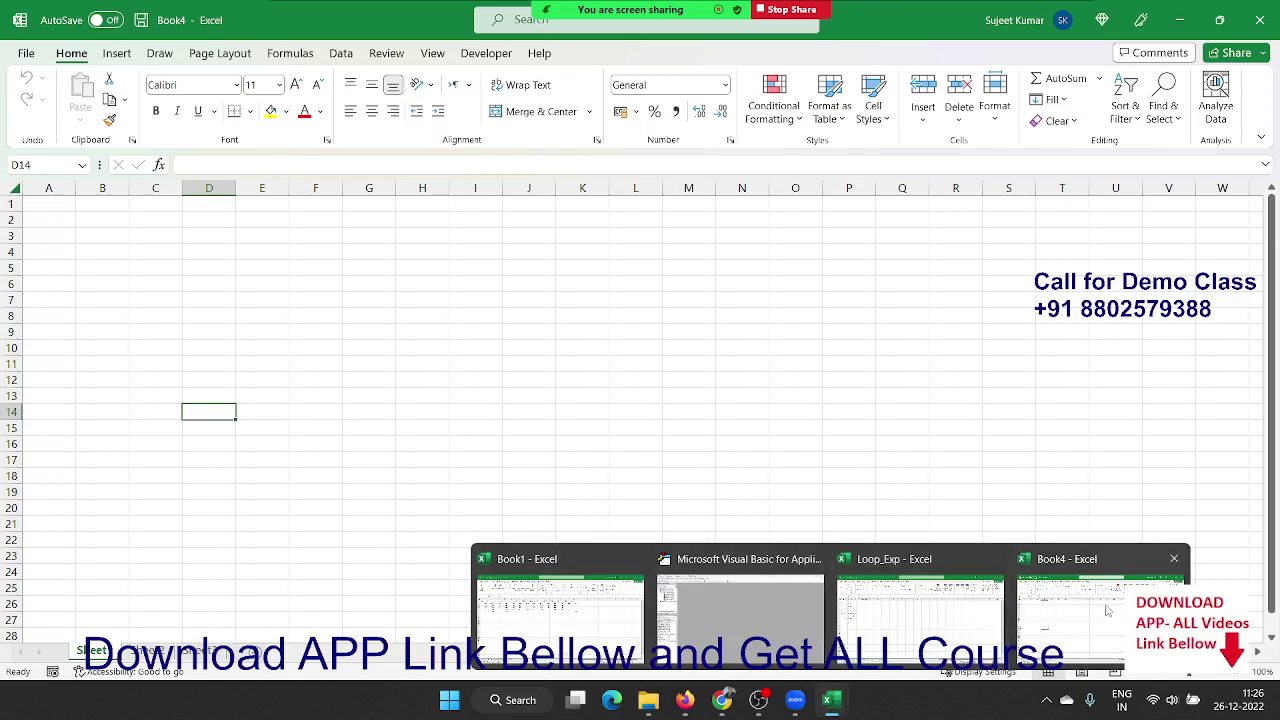
- From the Loop_Exp window, reopen Day-17 - Pivot Table from the Recent files list
click(948, 625)
click(370, 320)
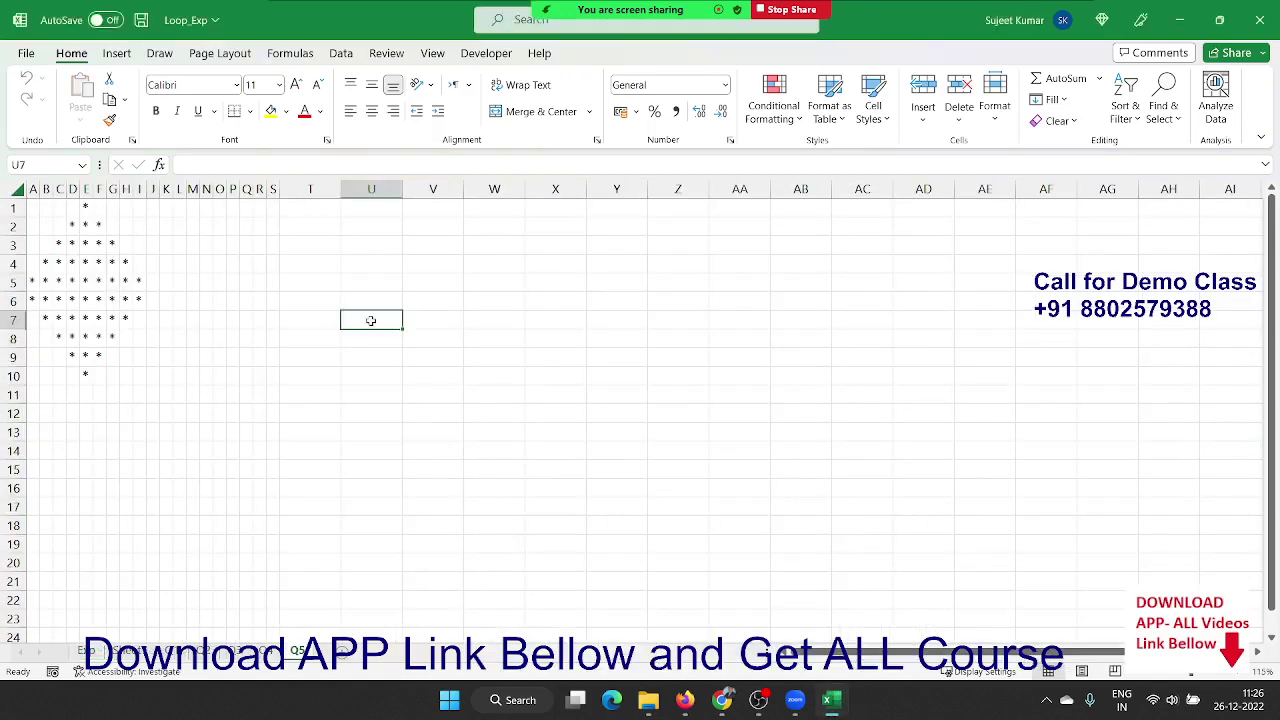
click(26, 53)
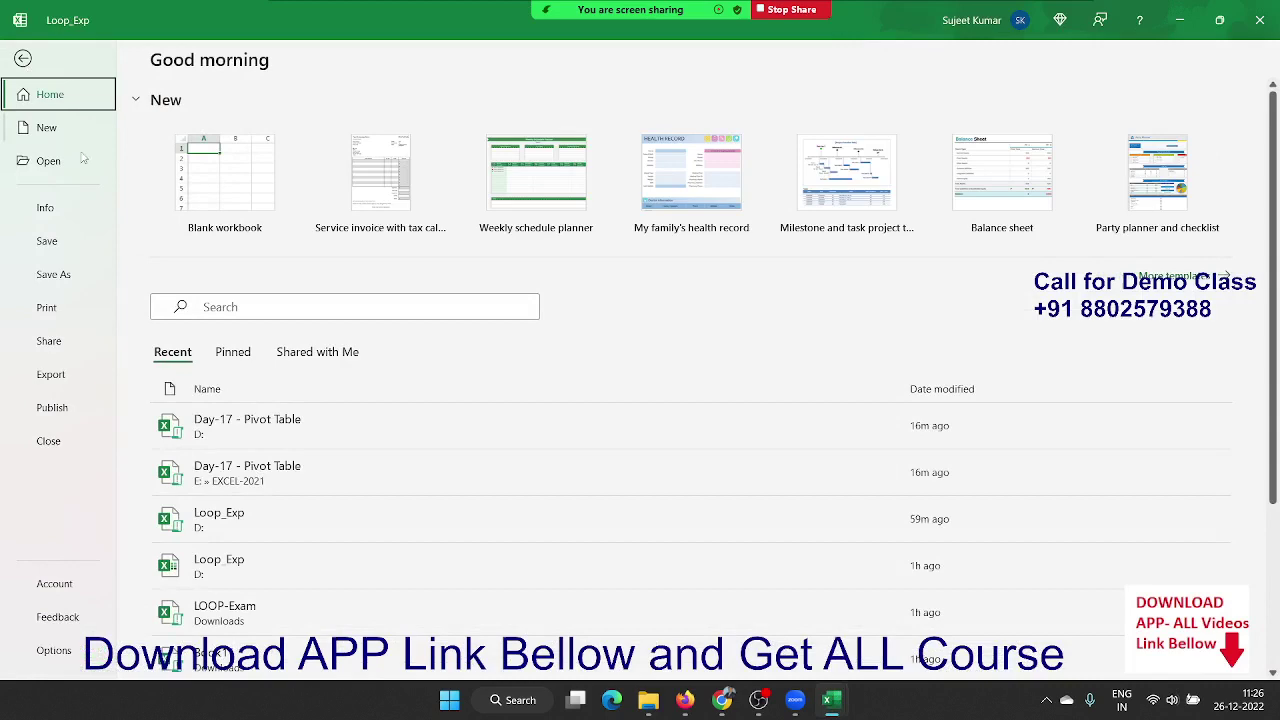
click(221, 441)
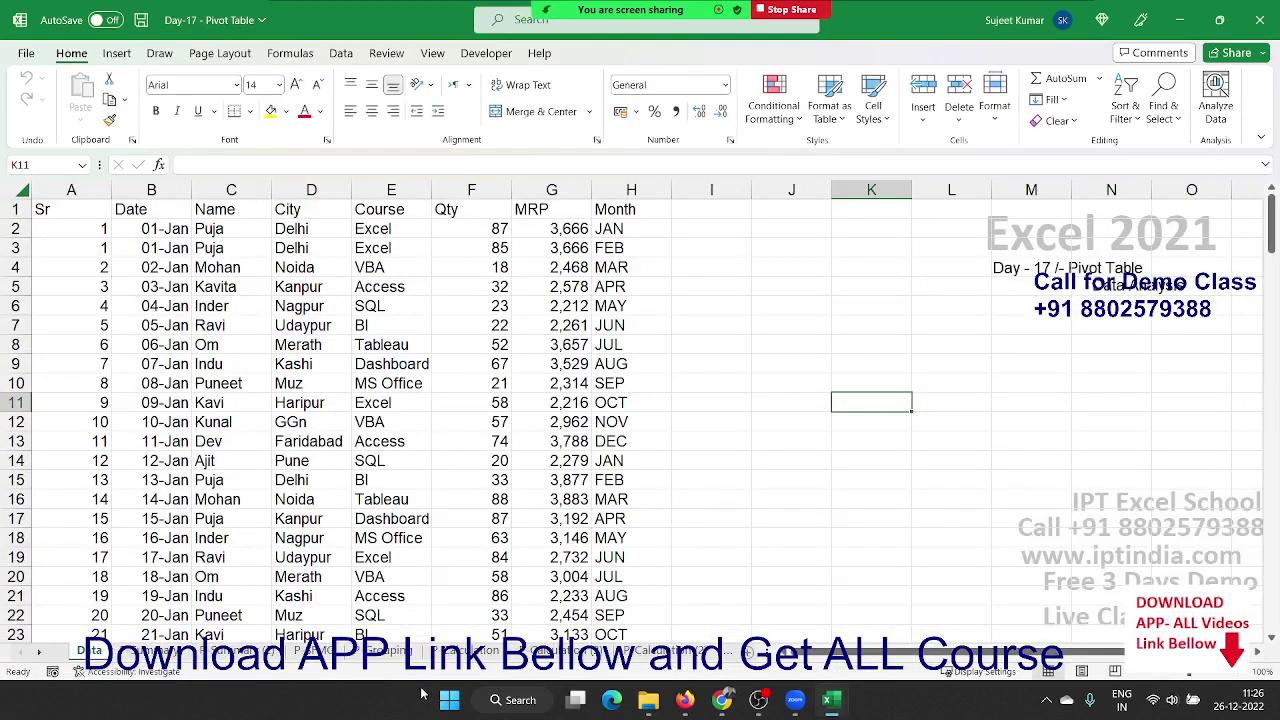
- Uncheck Enable show details in the date pivot's options, and confirm that drilling into 750 is blocked
click(468, 651)
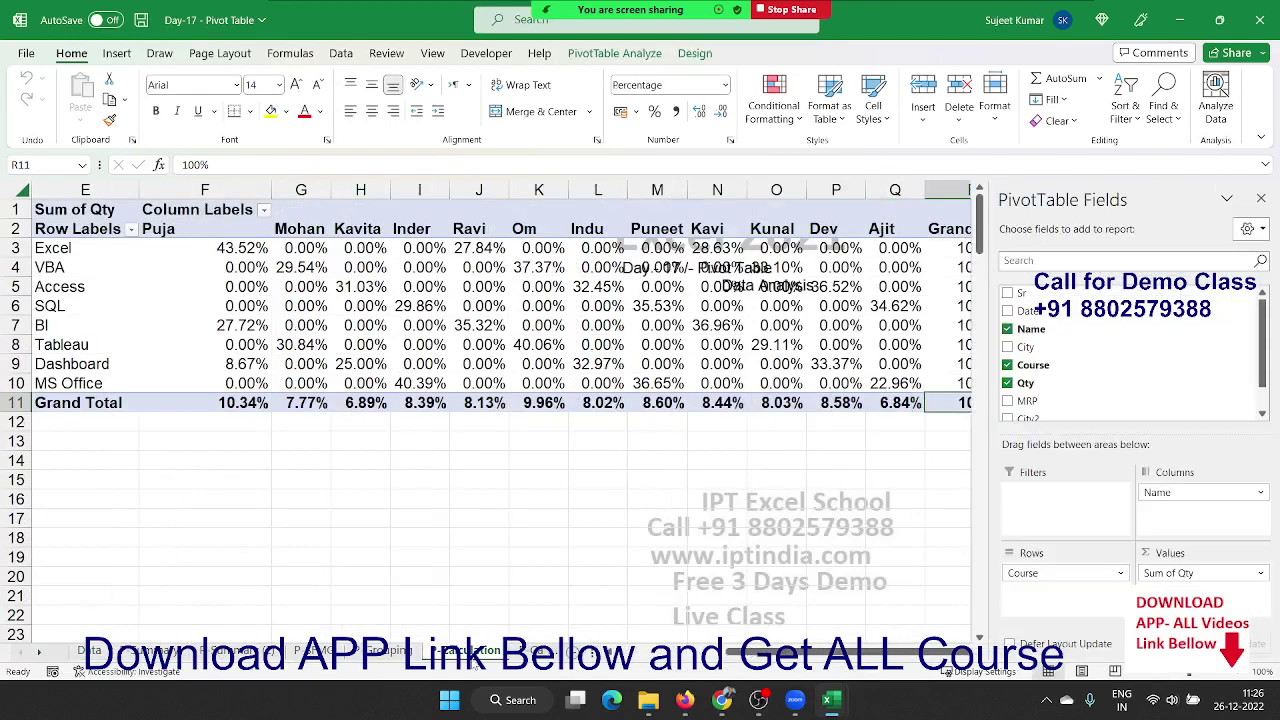
click(395, 651)
right_click(380, 385)
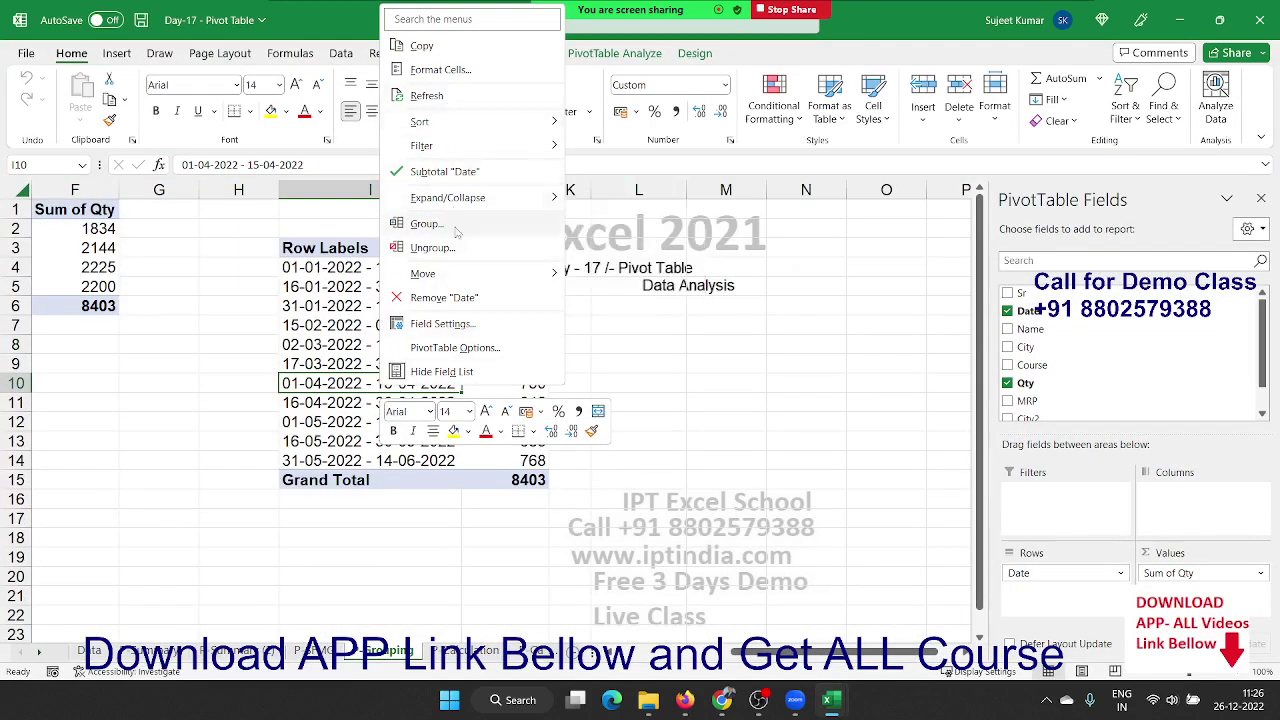
click(465, 353)
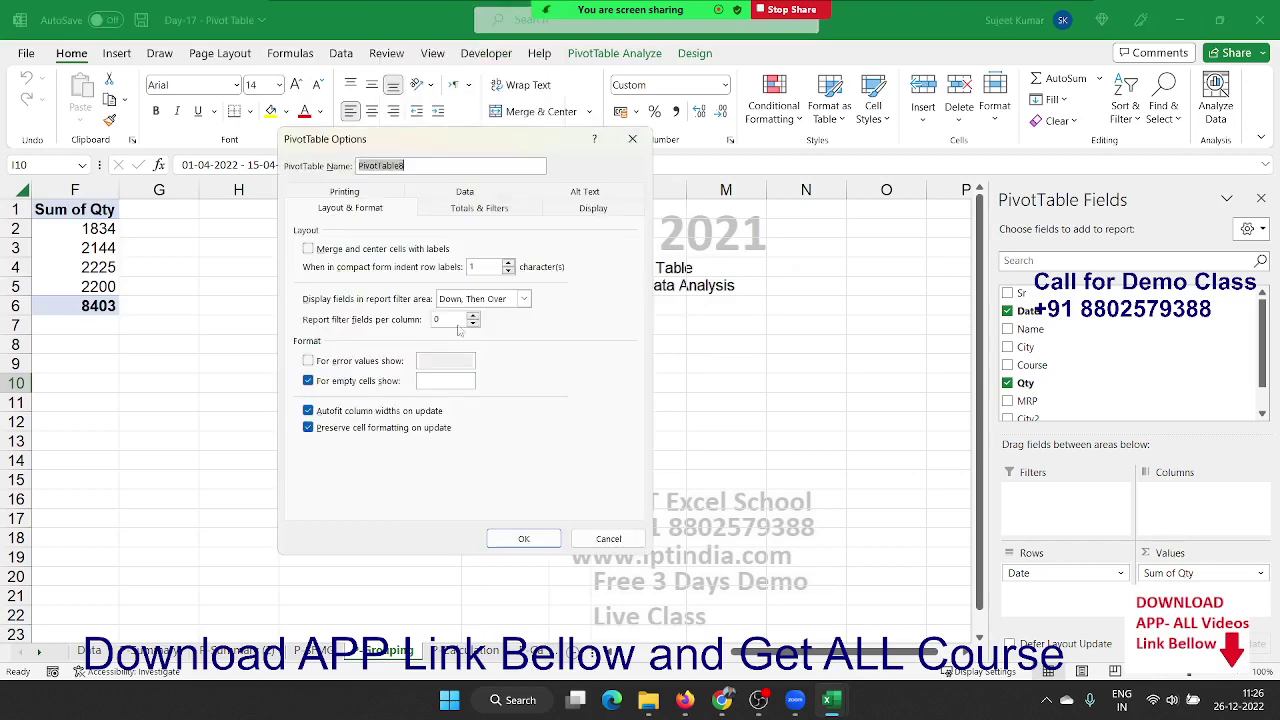
click(465, 193)
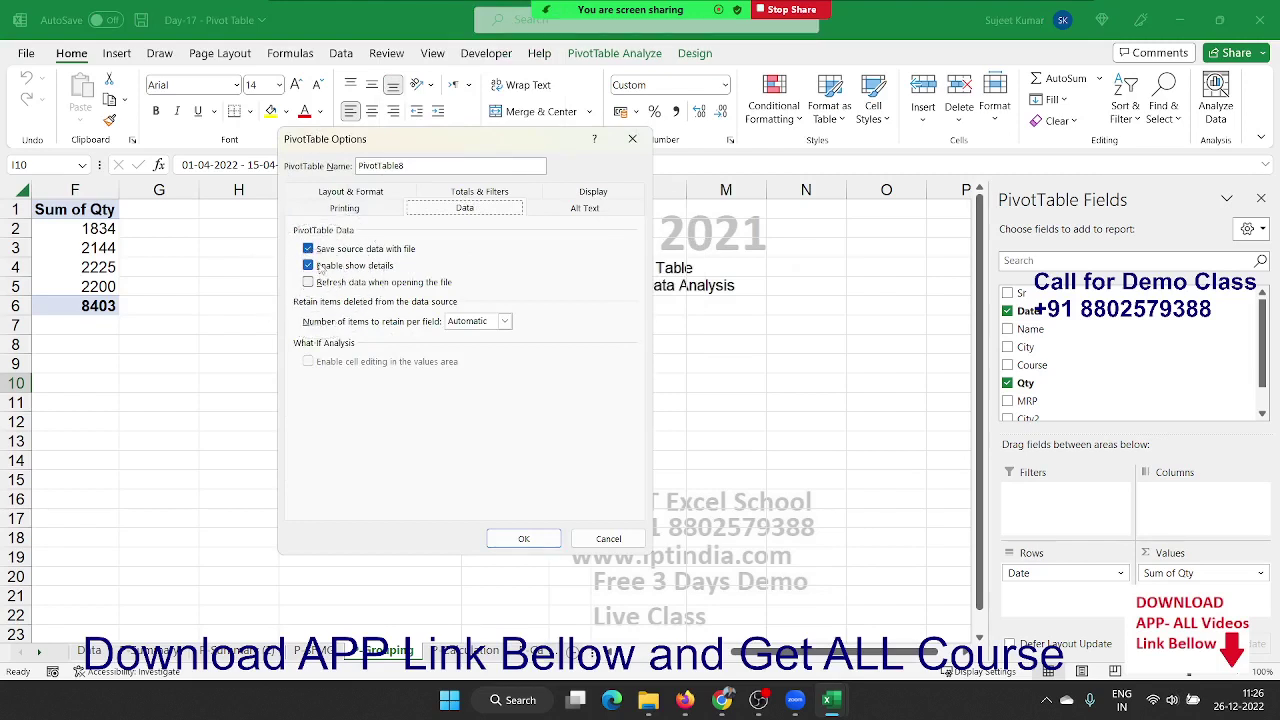
click(320, 266)
click(525, 535)
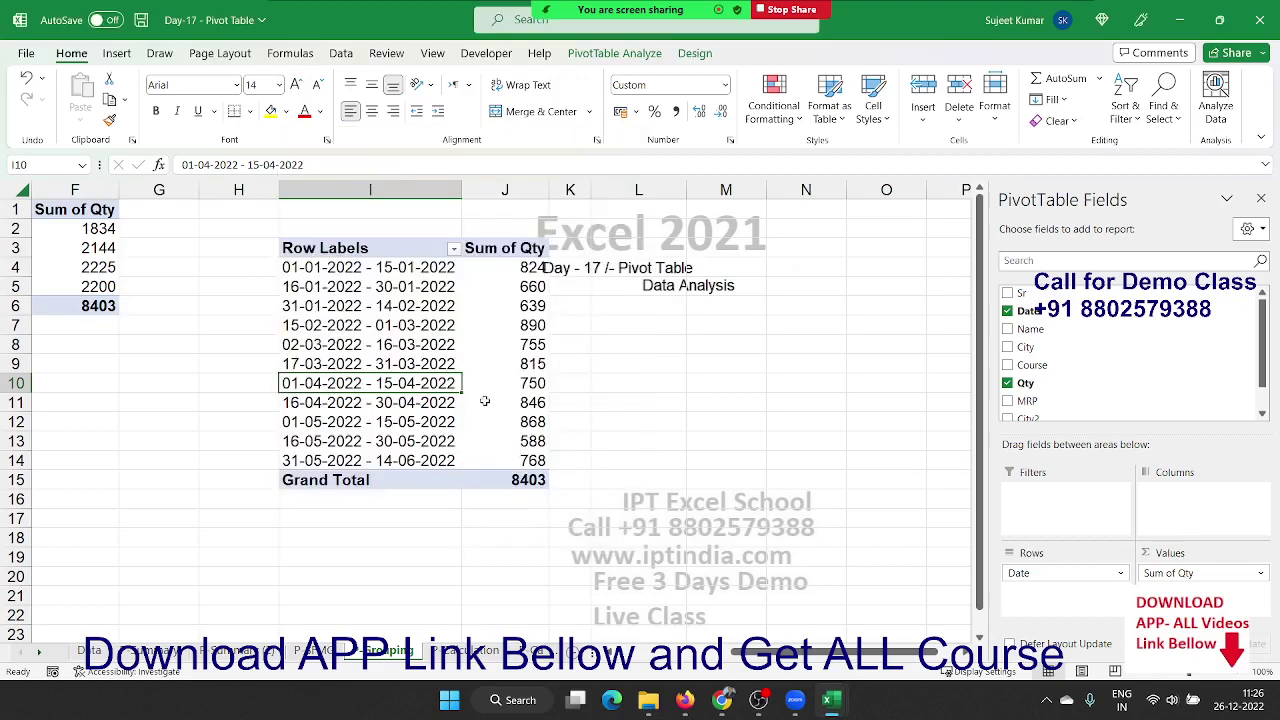
double_click(518, 384)
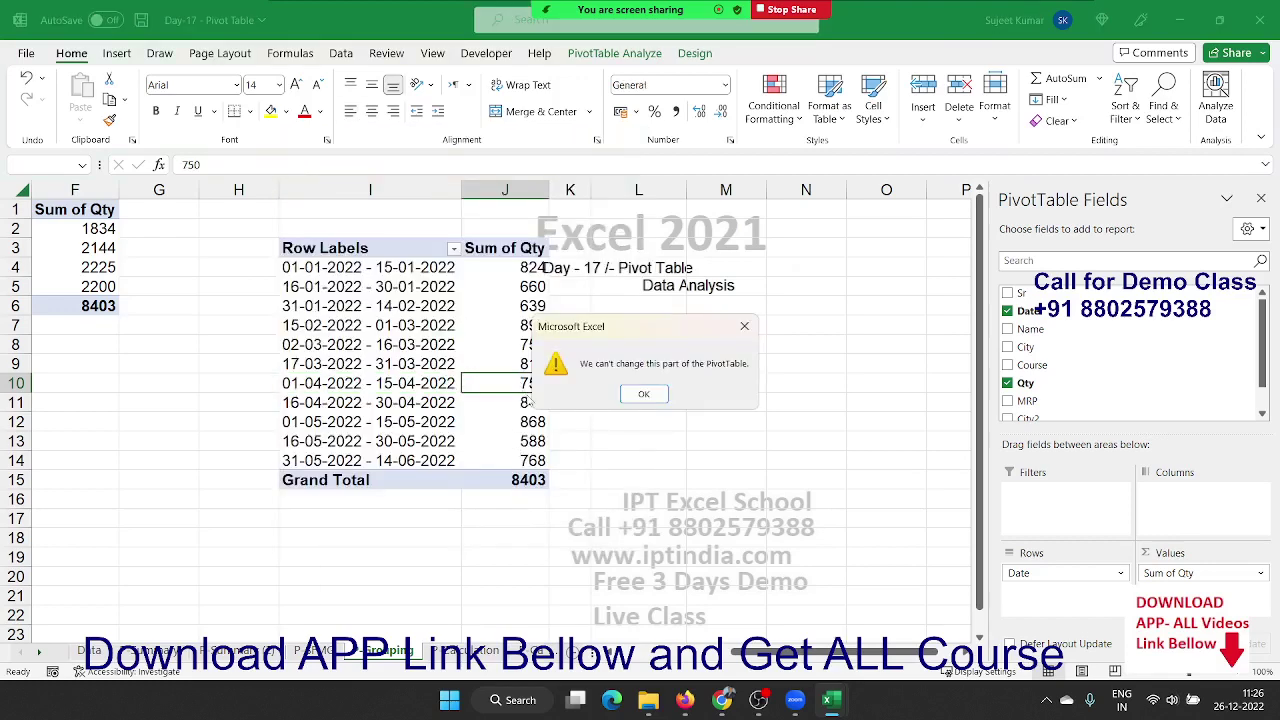
click(662, 398)
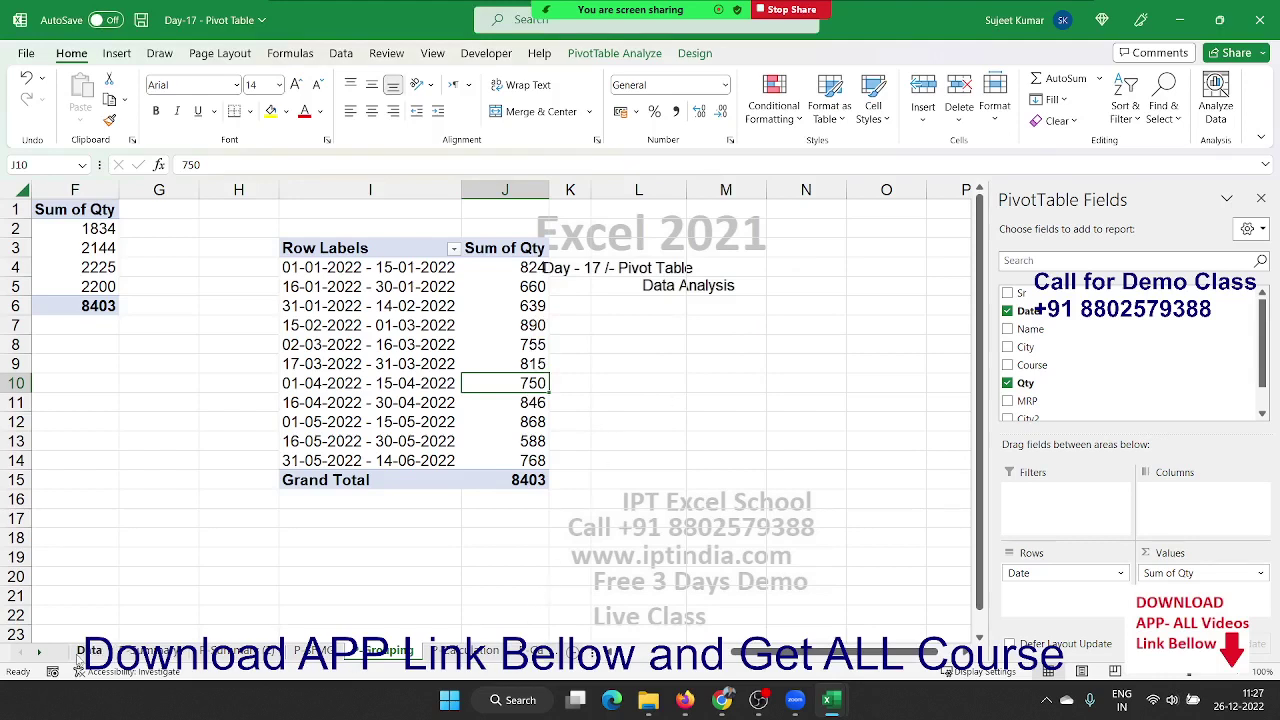
- Browse the later sheets, including the percentage pivot and the pivot practice questions
click(40, 652)
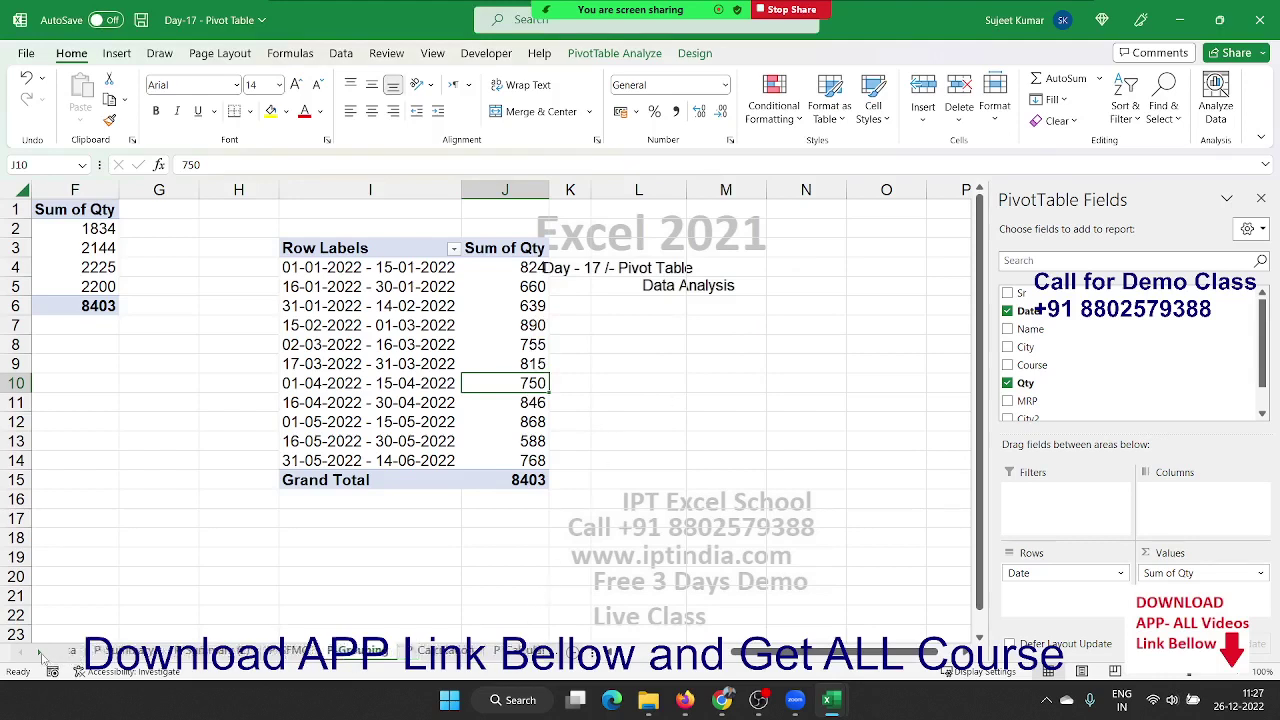
click(40, 652)
click(40, 652)
click(41, 653)
click(41, 653)
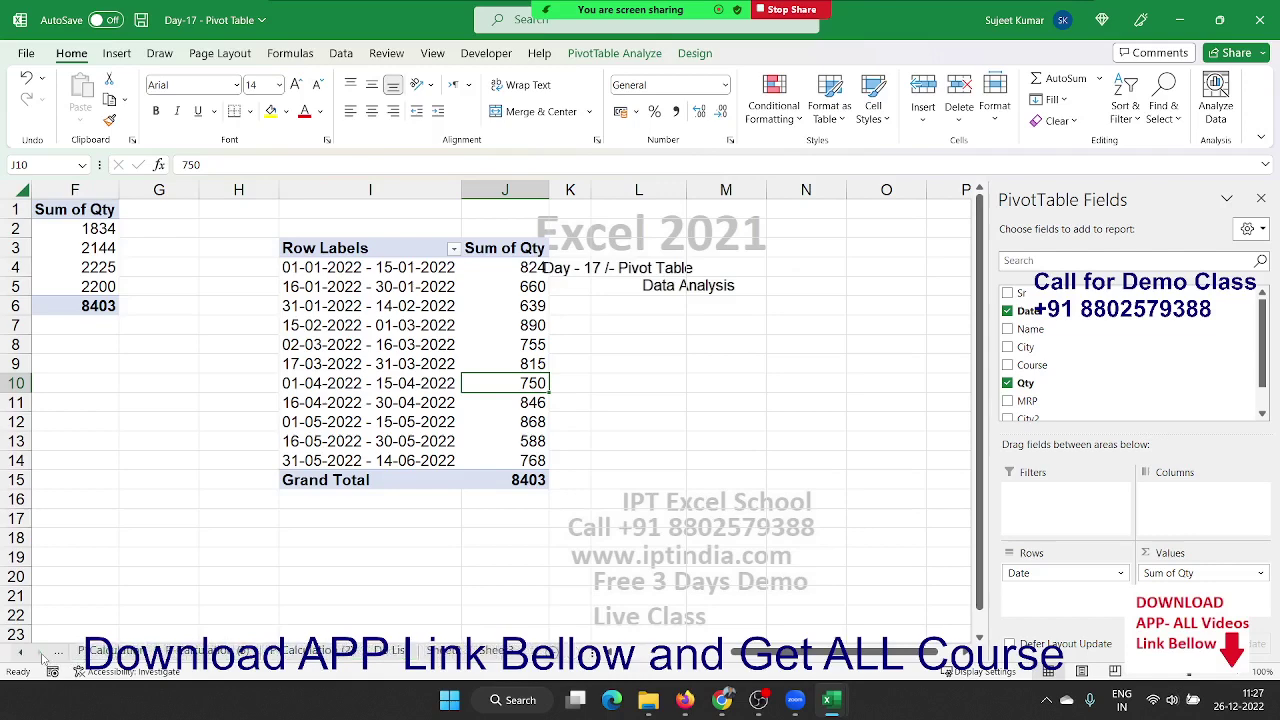
click(100, 652)
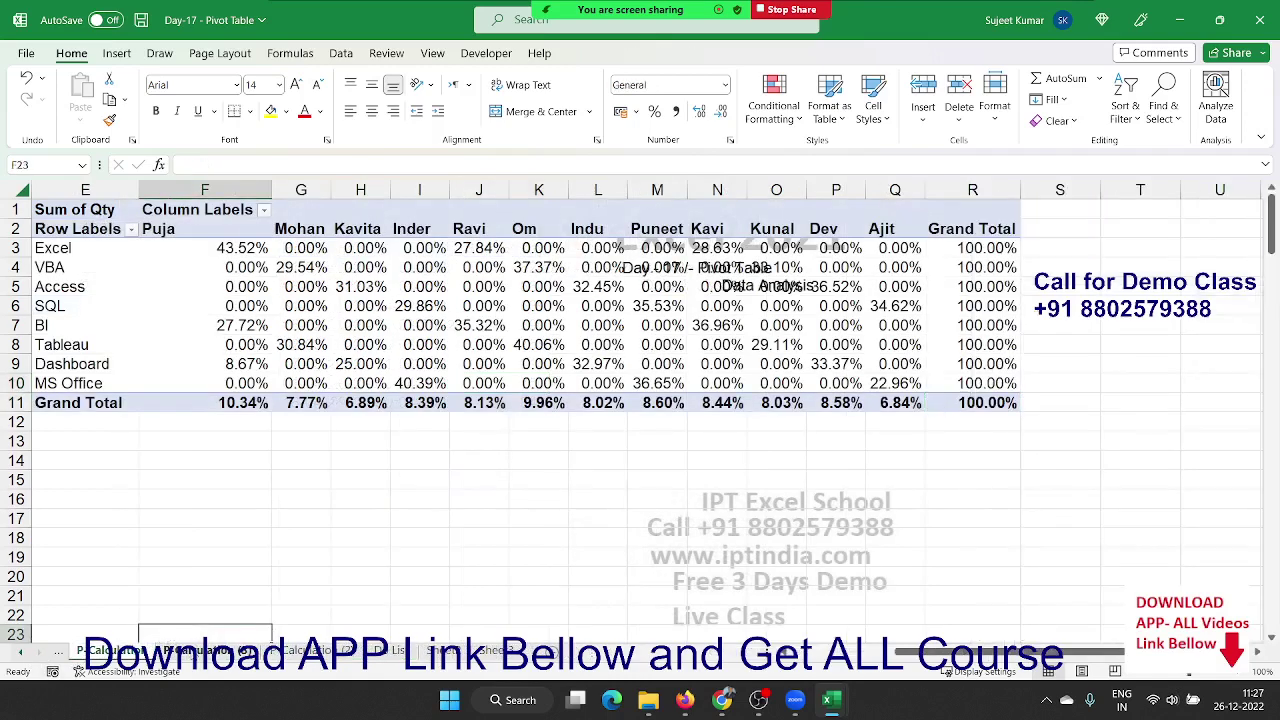
click(398, 650)
click(311, 498)
scroll(326, 451, up, 1)
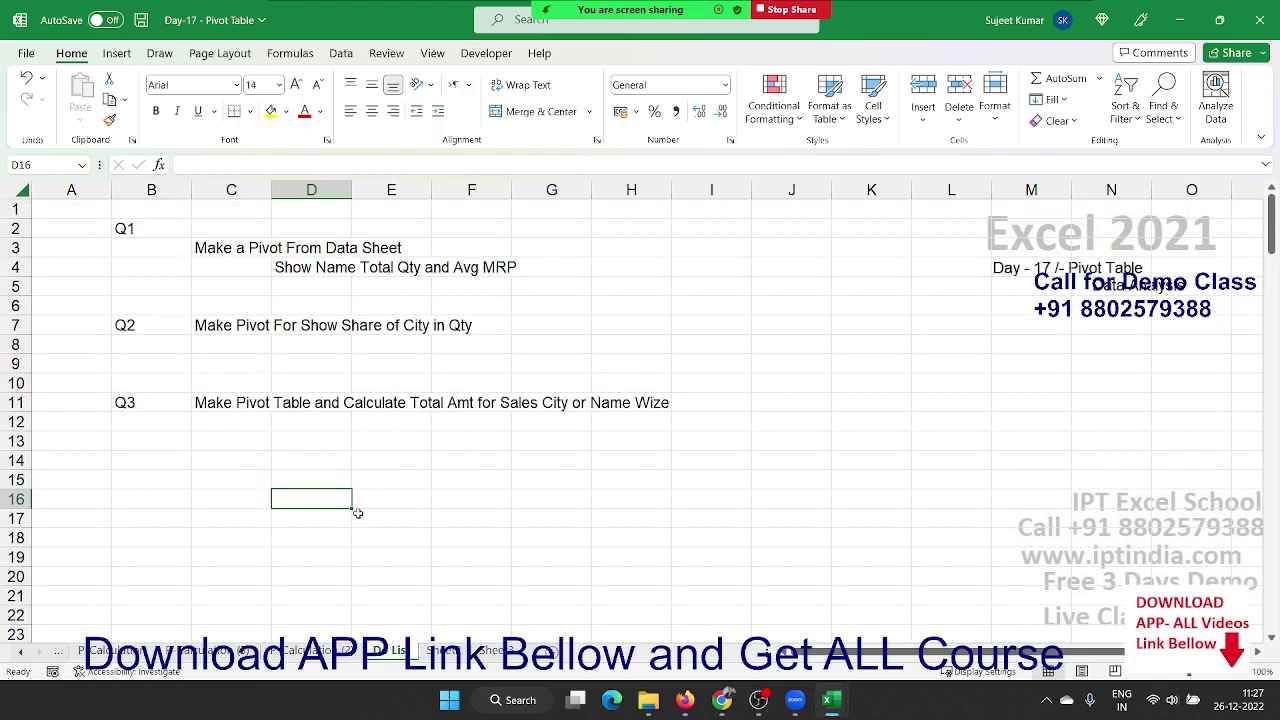
click(246, 282)
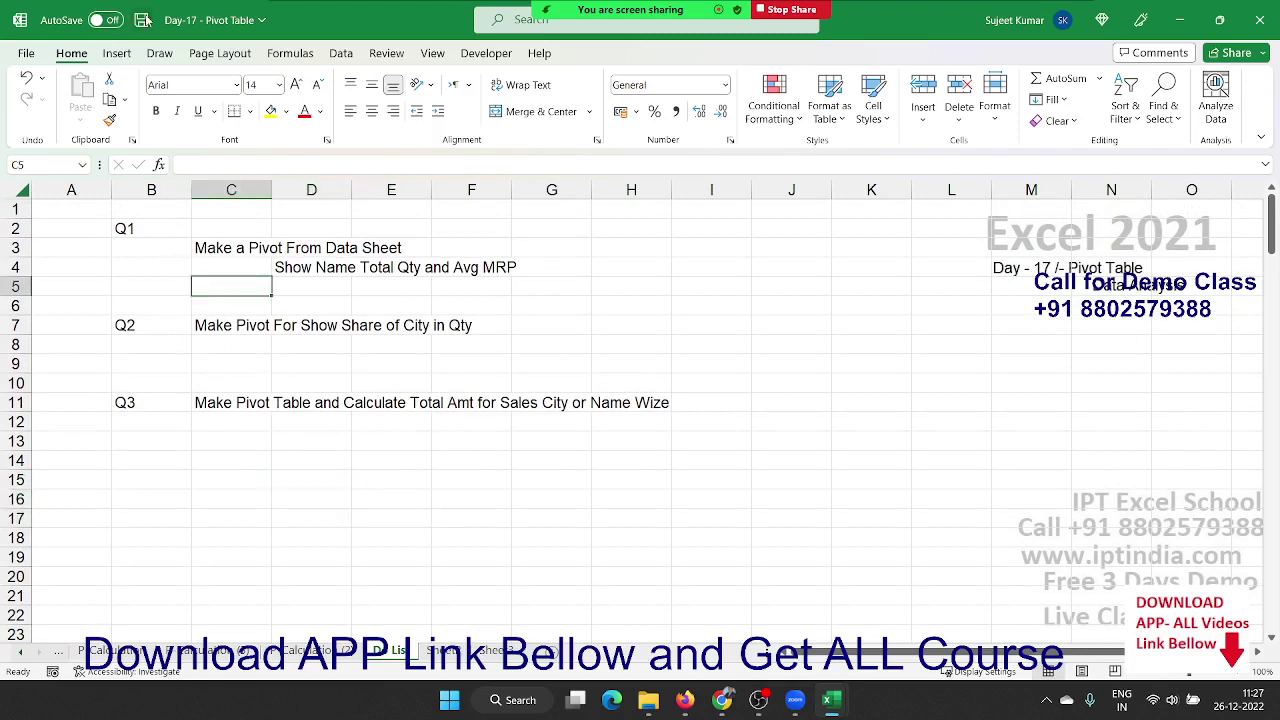
- Close the Day-17 workbook without saving and bring the Gmail inbox in Chrome to the front
click(1258, 20)
click(639, 368)
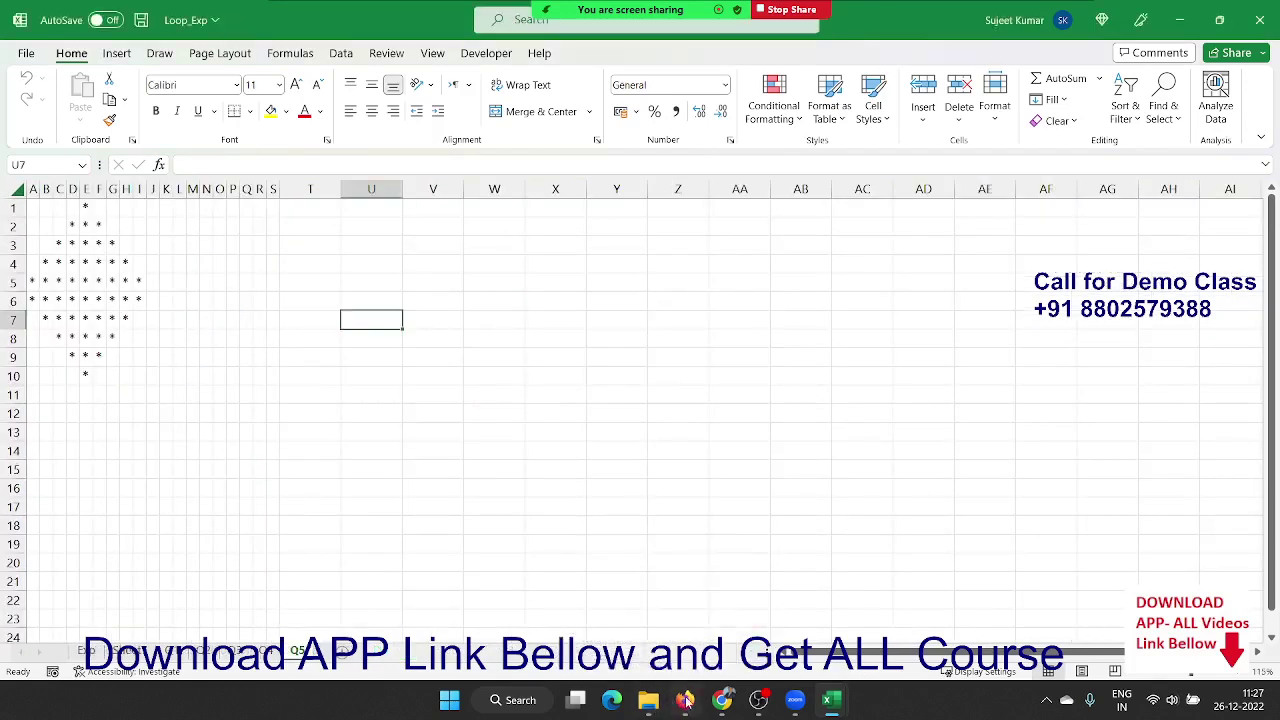
mouse_move(721, 700)
mouse_move(628, 605)
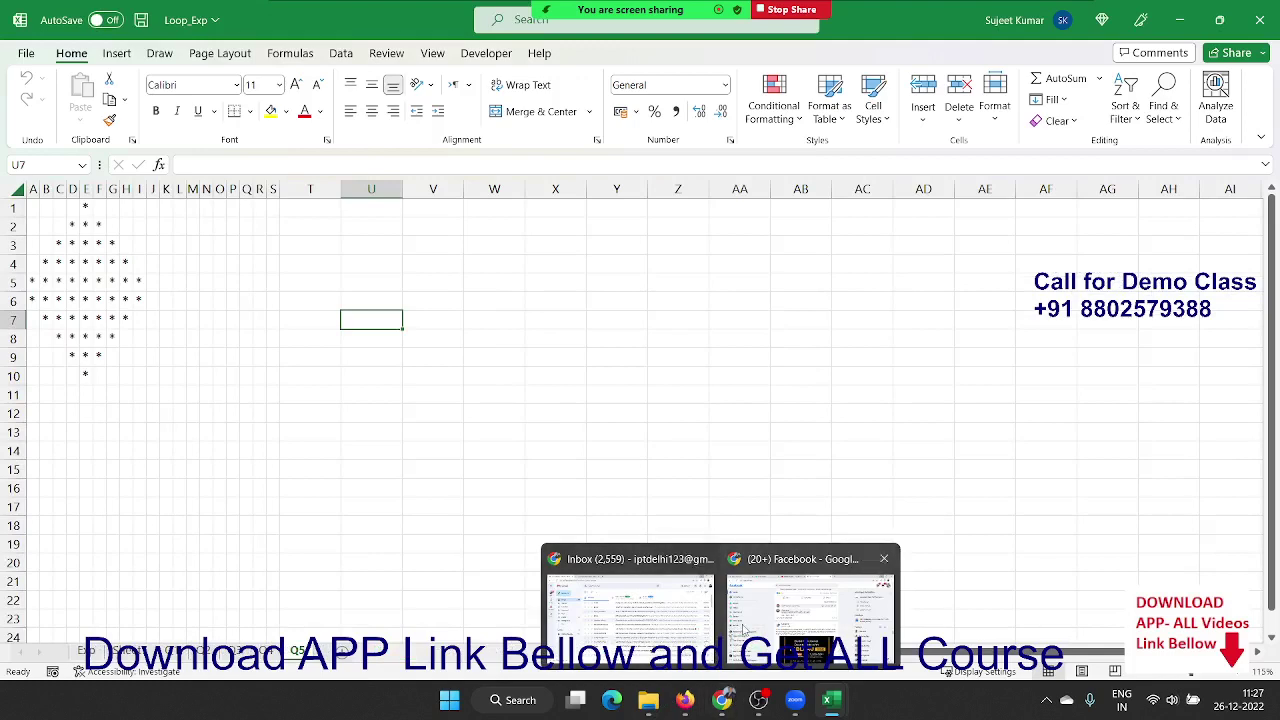
click(604, 636)
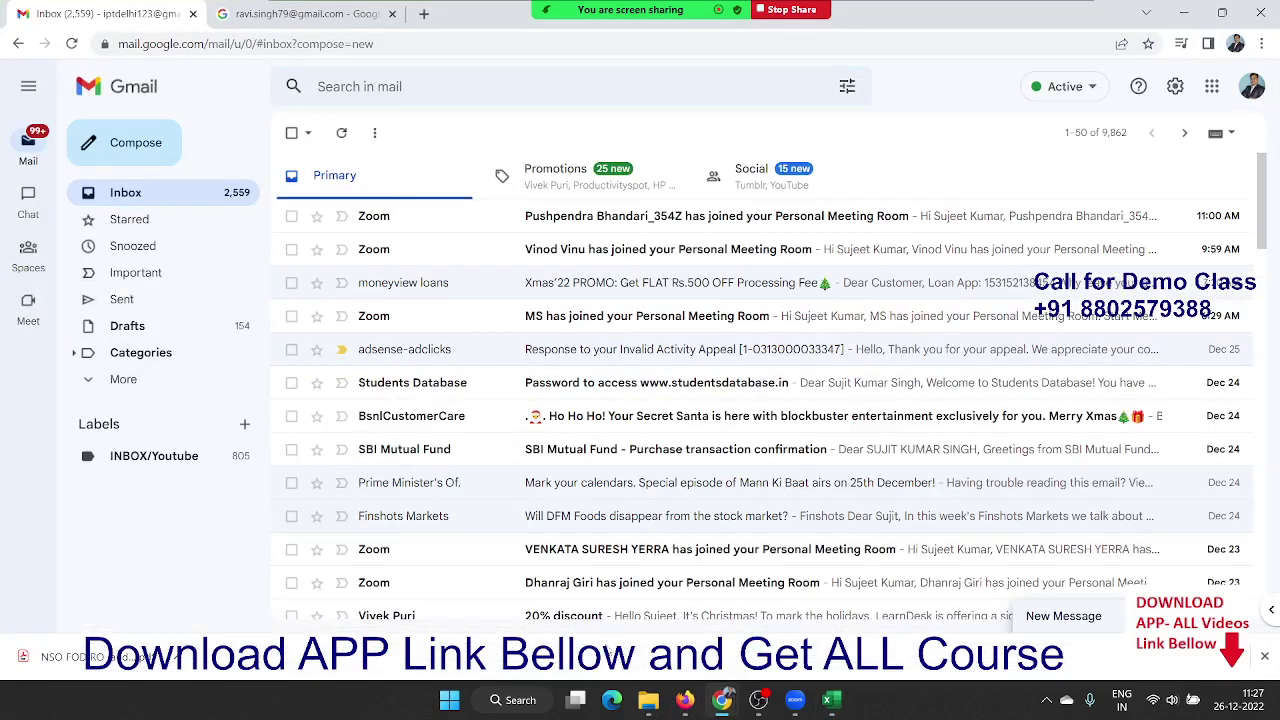